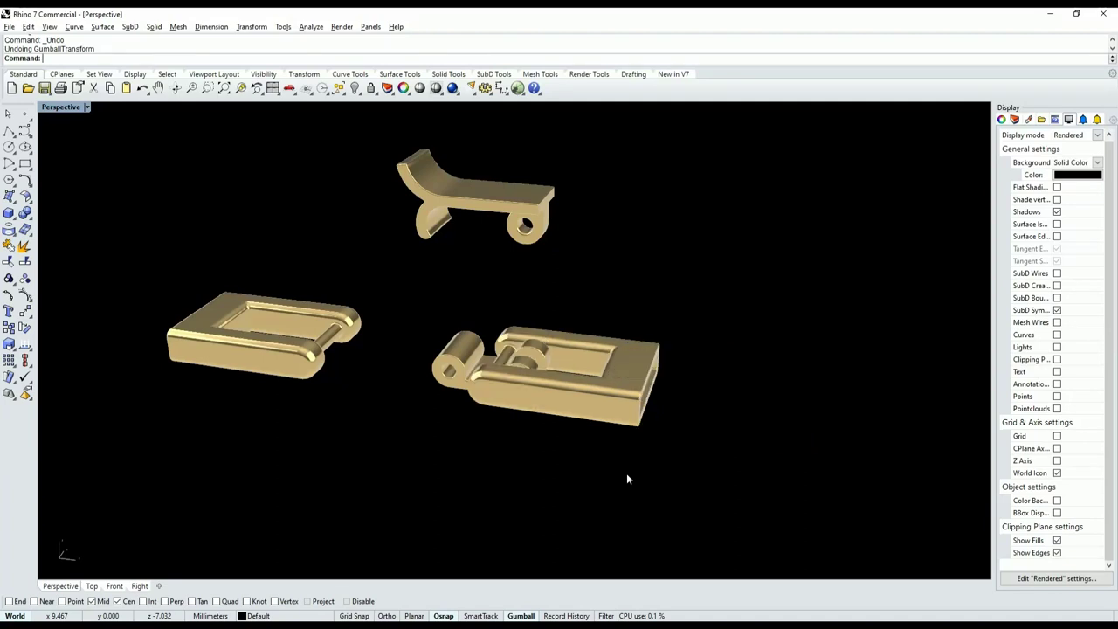
{"action": "key", "text": "ctrl+z"}
{"action": "key", "text": "ctrl+z"}
Toggle Undo and Redo to compare the clasp parts assembled and exploded.
{"action": "scroll", "coordinate": [626, 480], "scroll_direction": "up", "scroll_amount": 3}
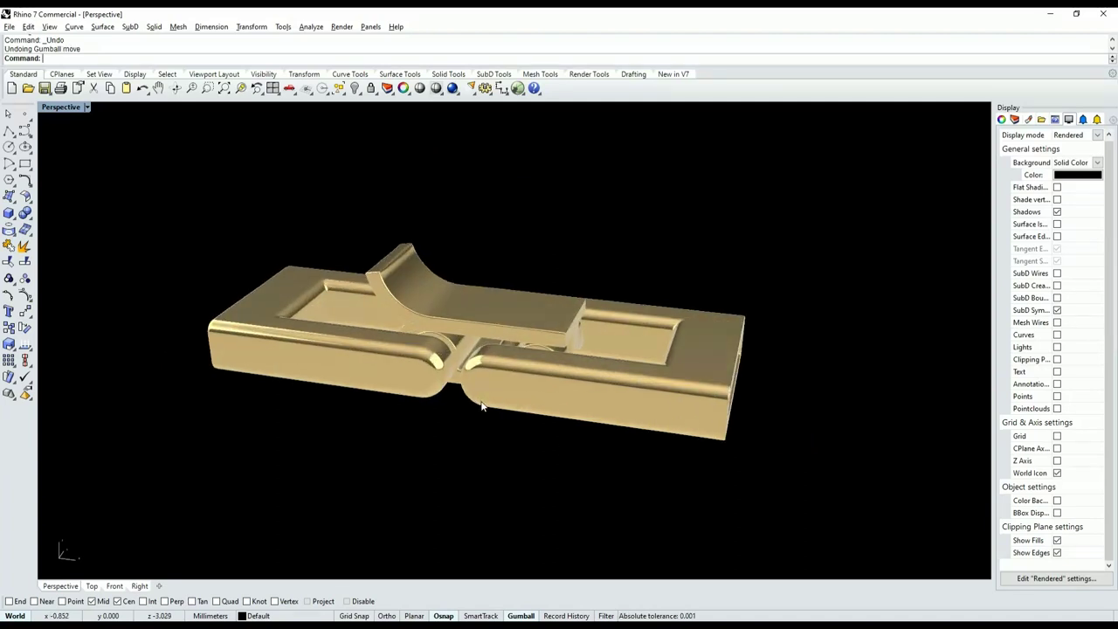
{"action": "key", "text": "ctrl+y"}
{"action": "key", "text": "ctrl+y"}
{"action": "key", "text": "ctrl+y"}
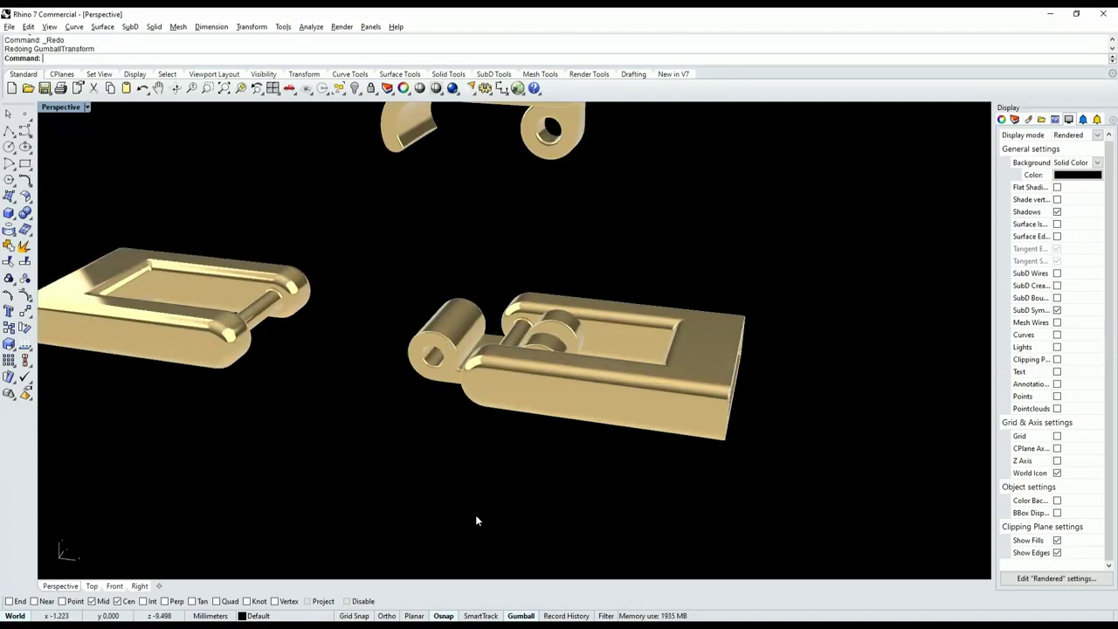
{"action": "key", "text": "ctrl+y"}
{"action": "scroll", "coordinate": [493, 489], "scroll_direction": "down", "scroll_amount": 2}
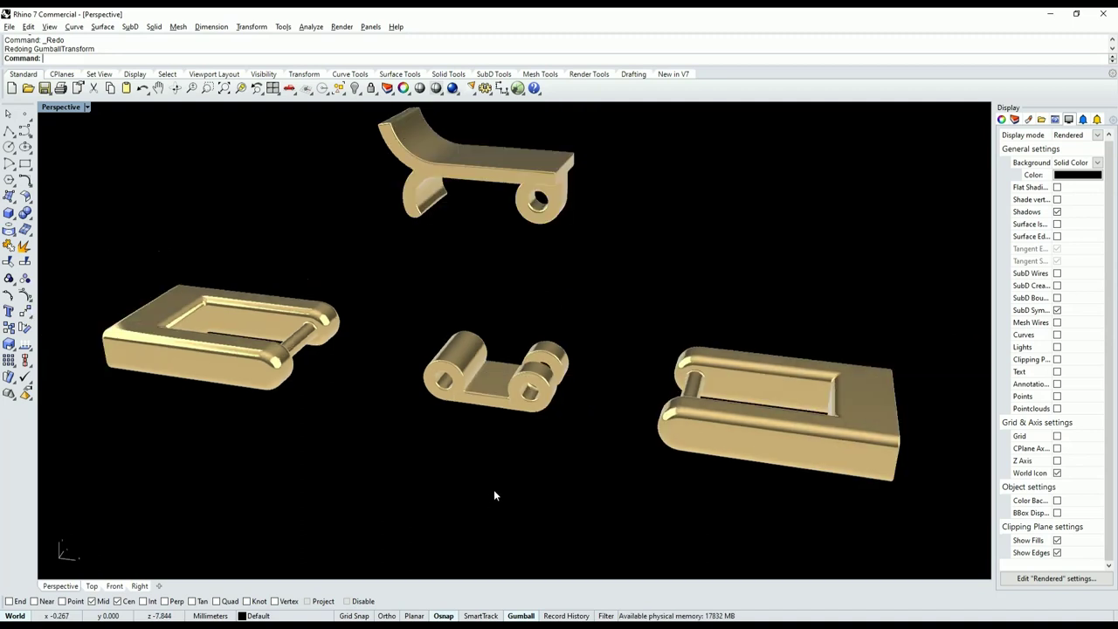
{"action": "key", "text": "ctrl+z"}
{"action": "key", "text": "ctrl+z"}
{"action": "key", "text": "ctrl+z"}
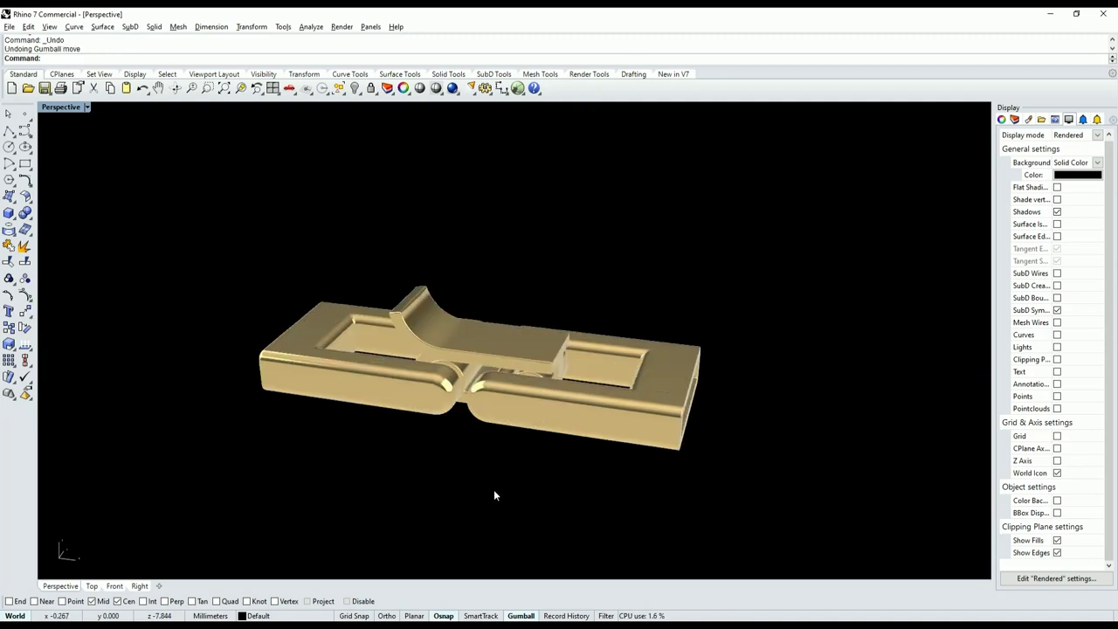
{"action": "key", "text": "ctrl+y"}
{"action": "key", "text": "ctrl+y"}
{"action": "key", "text": "ctrl+y"}
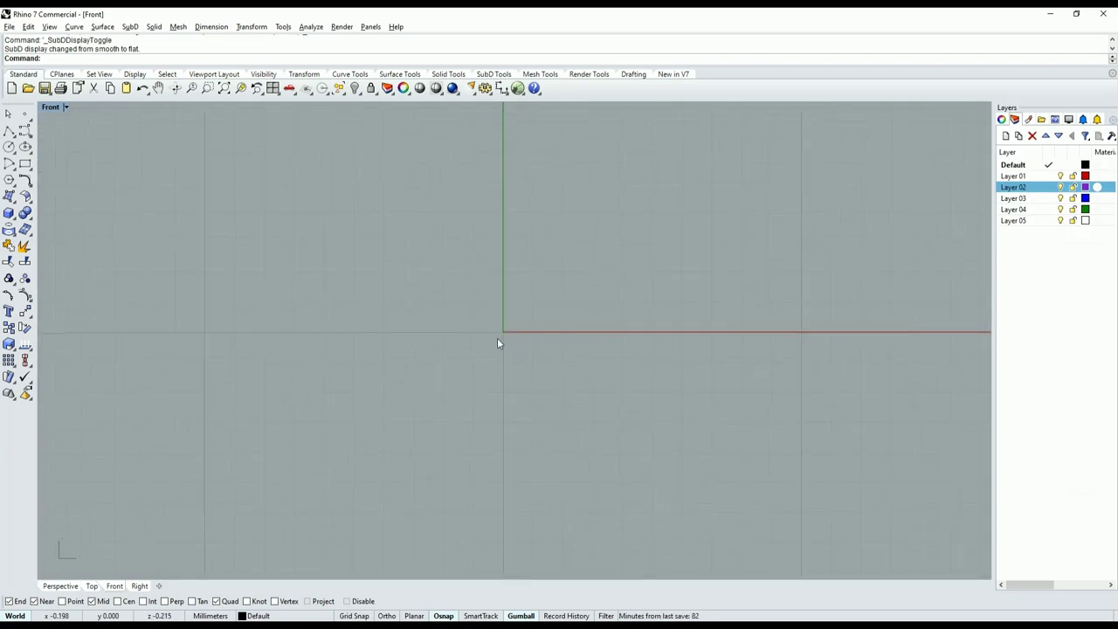
Draw a circle centred at the origin (0) with a 1 mm diameter, then select it.
{"action": "left_click", "coordinate": [8, 148]}
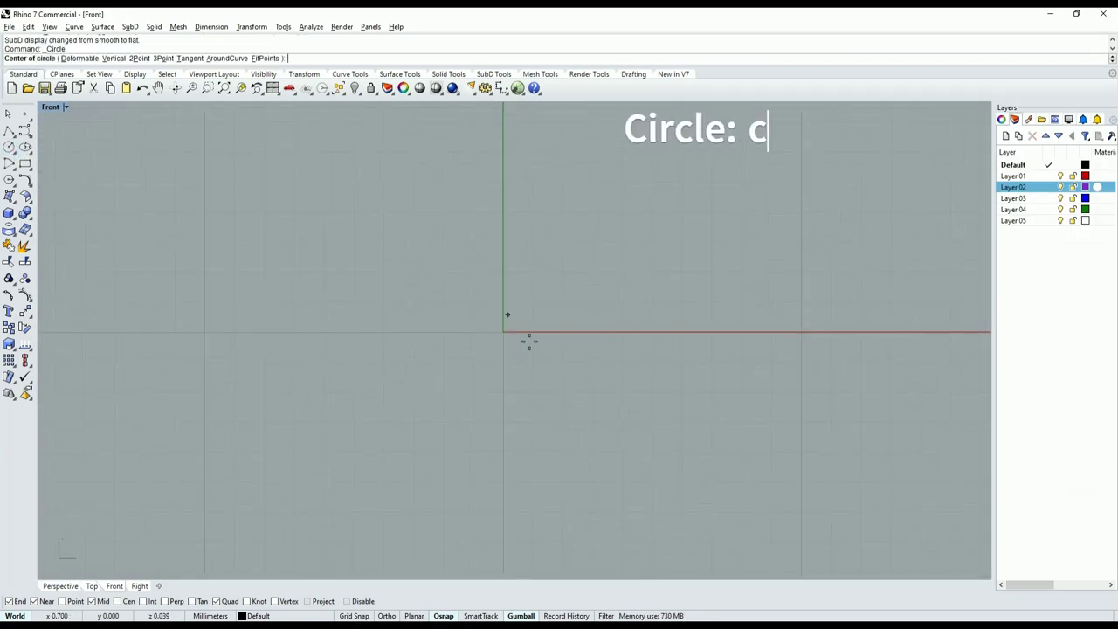
{"action": "type", "text": "0"}
{"action": "key", "text": "Return"}
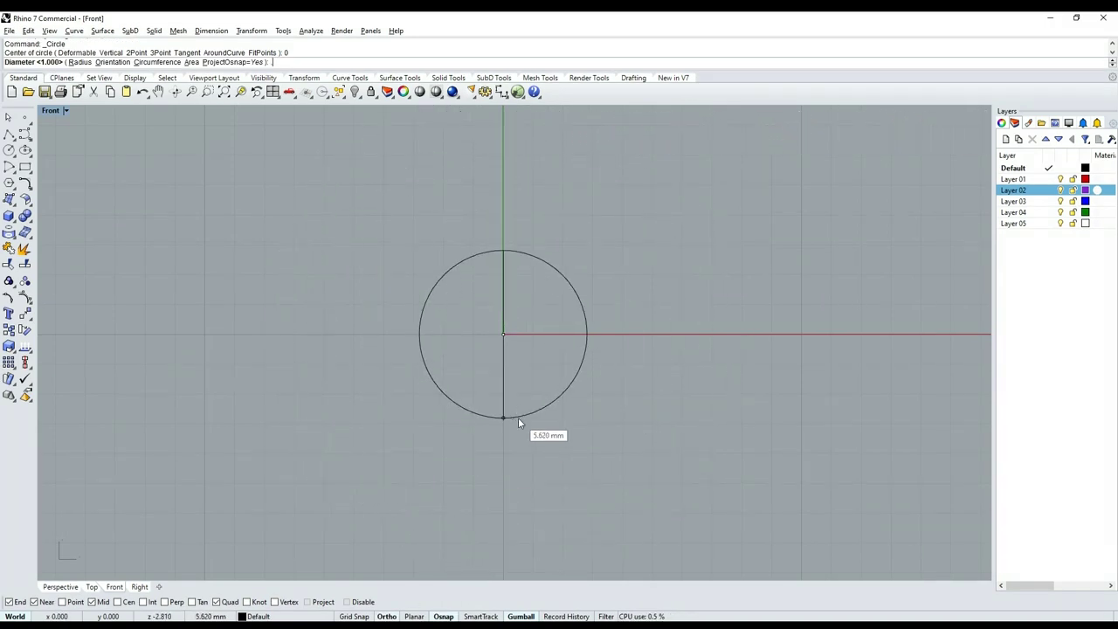
{"action": "type", "text": ".7"}
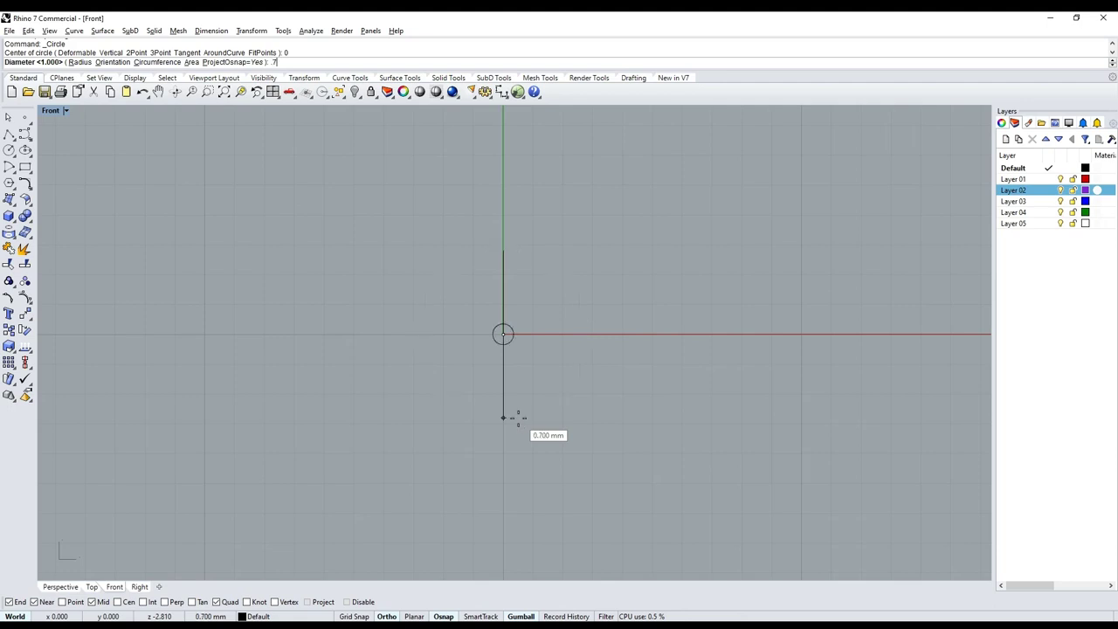
{"action": "key", "text": "BackSpace"}
{"action": "key", "text": "BackSpace"}
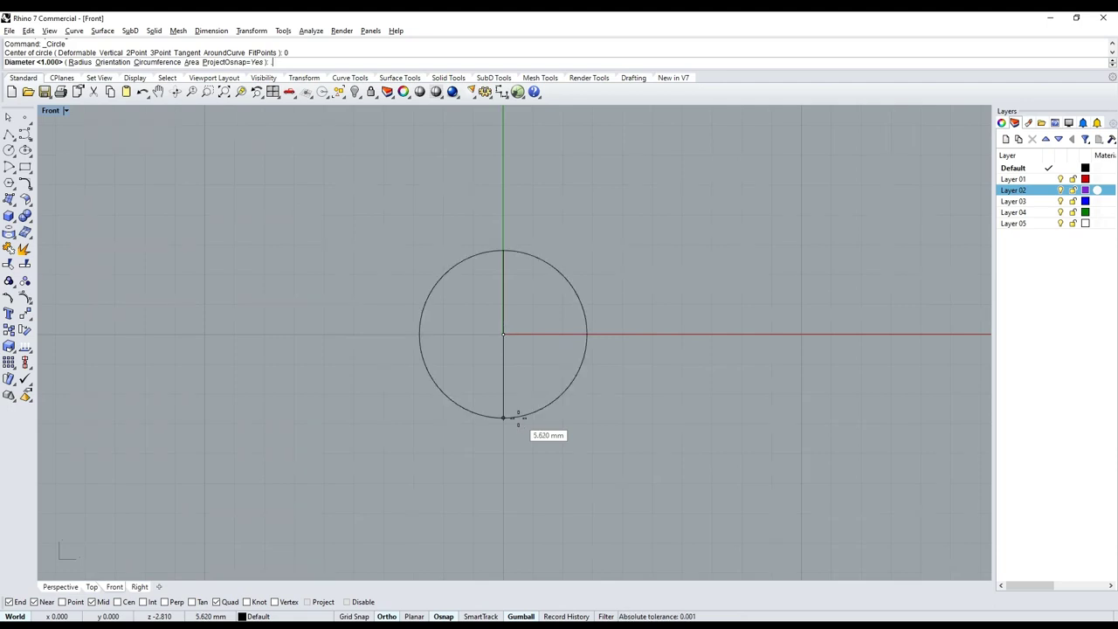
{"action": "type", "text": "1"}
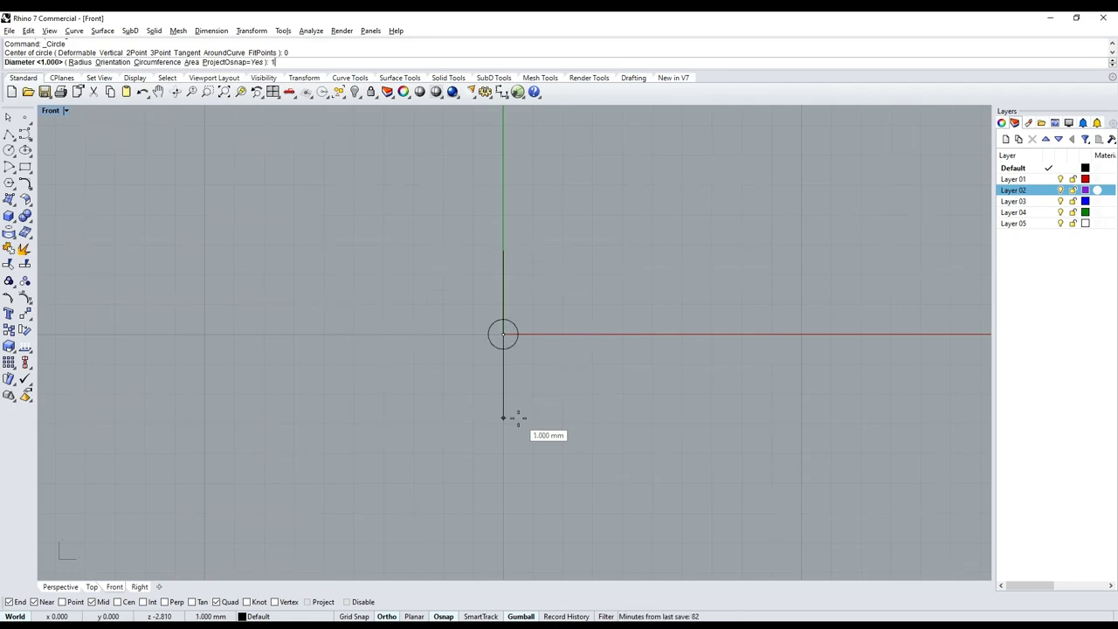
{"action": "key", "text": "Return"}
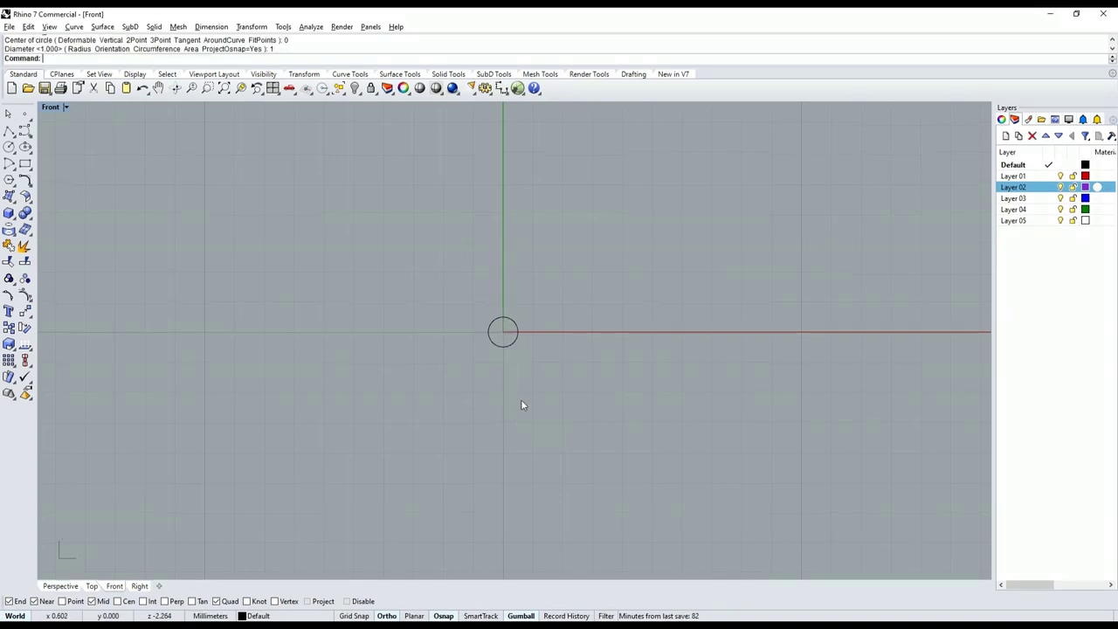
{"action": "scroll", "coordinate": [519, 376], "scroll_direction": "up", "scroll_amount": 3}
{"action": "left_click", "coordinate": [516, 332]}
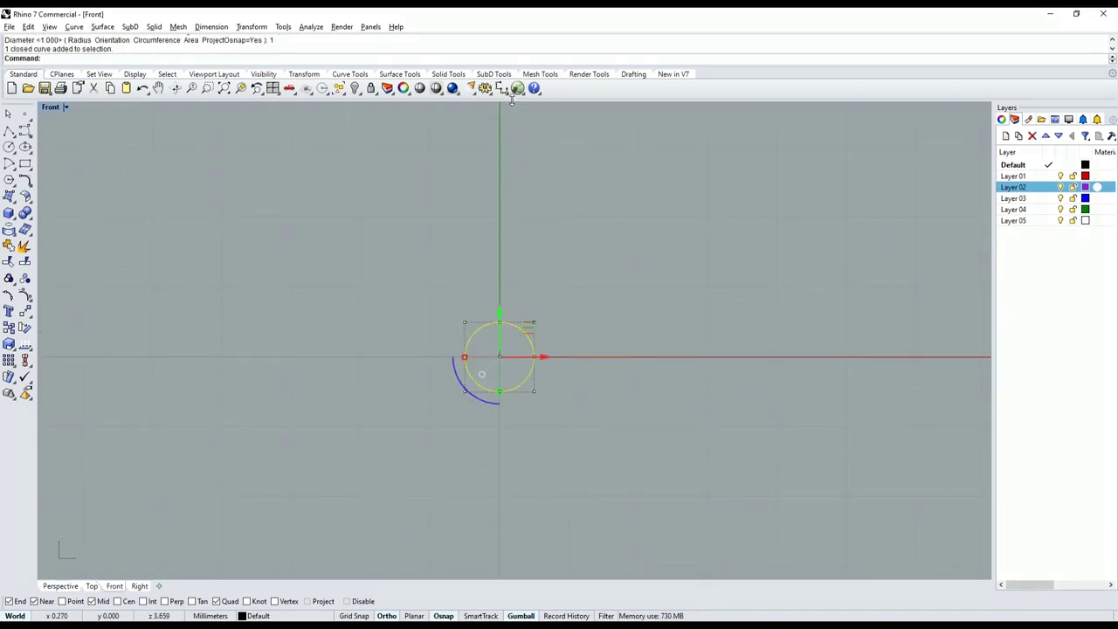
Start a diameter dimension on the circle, cancel it, and reselect the circle.
{"action": "left_click", "coordinate": [502, 88]}
{"action": "left_click", "coordinate": [502, 126]}
{"action": "scroll", "coordinate": [559, 303], "scroll_direction": "down", "scroll_amount": 4}
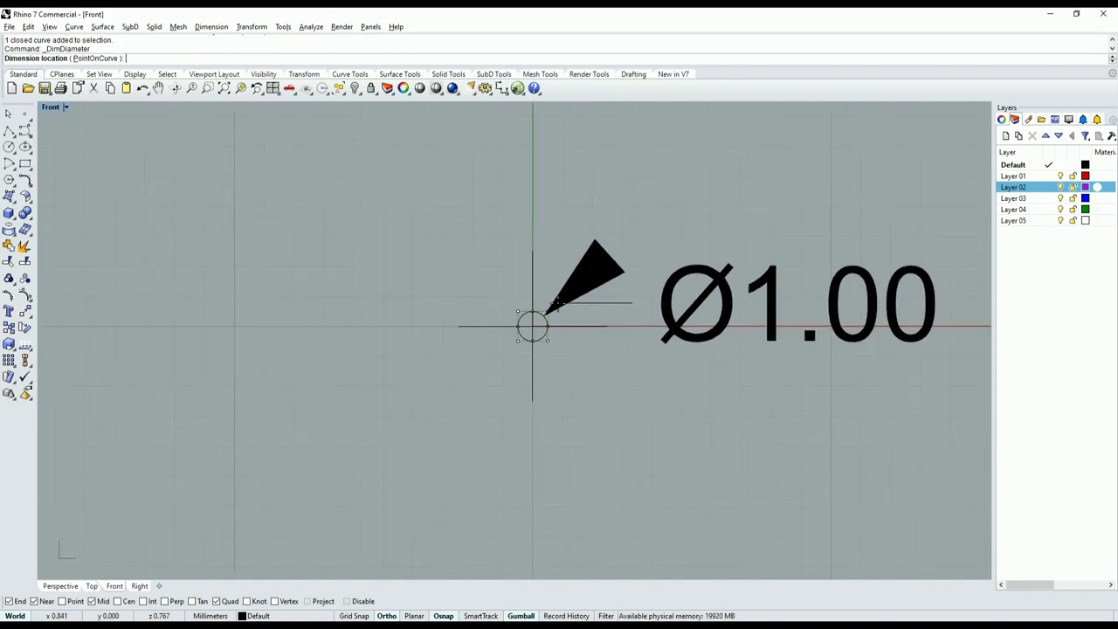
{"action": "scroll", "coordinate": [551, 310], "scroll_direction": "up", "scroll_amount": 4}
{"action": "key", "text": "Escape"}
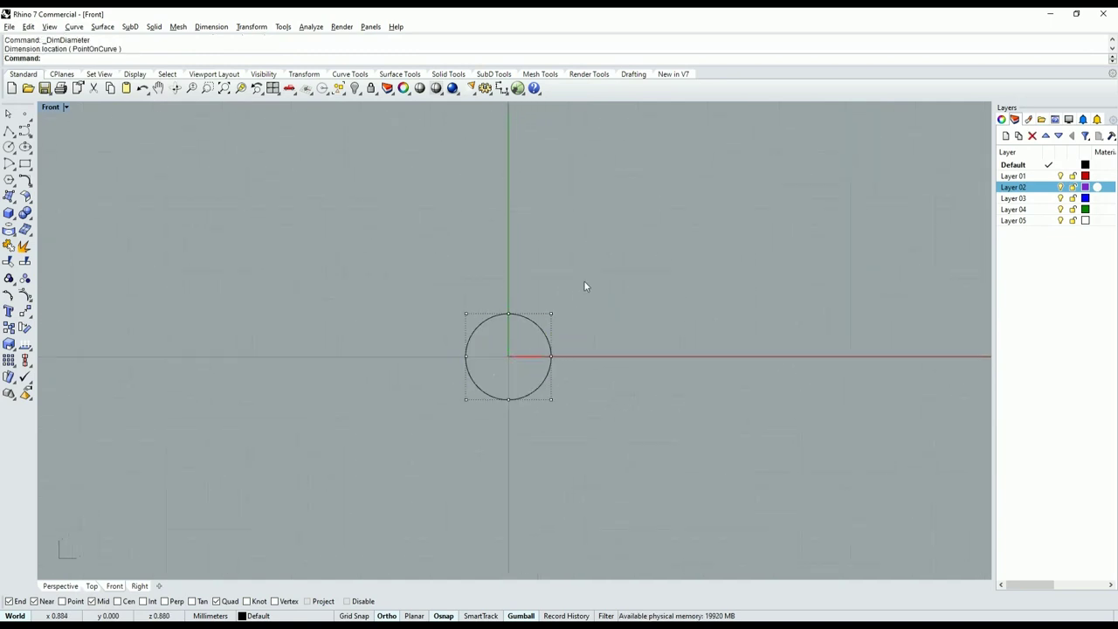
{"action": "left_click", "coordinate": [529, 317]}
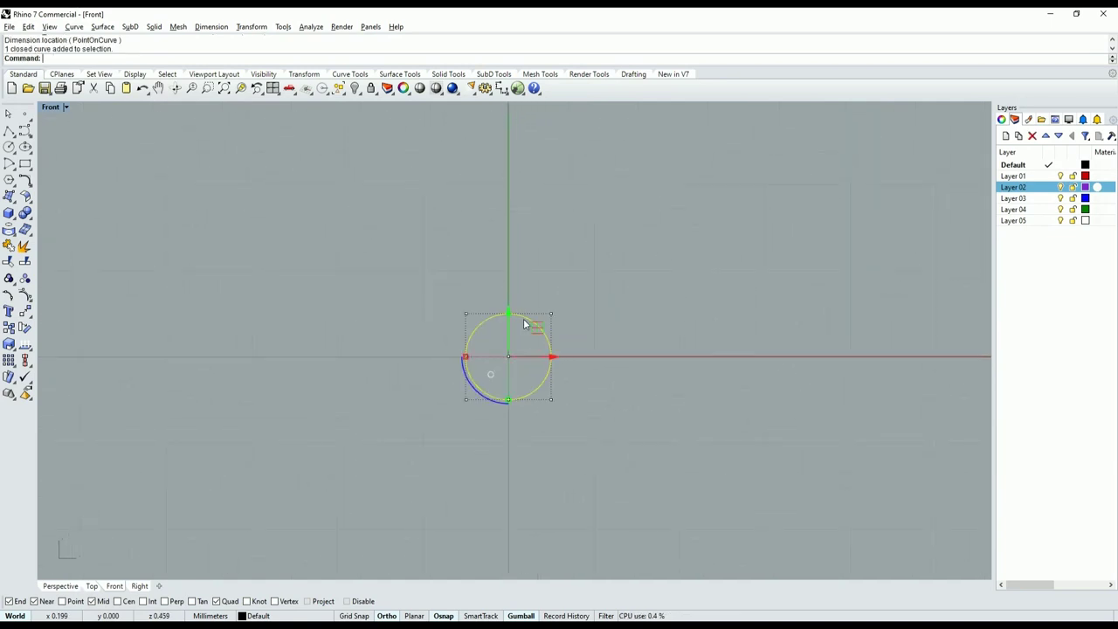
Offset the circle 0.7 mm outward and select both nested circles.
{"action": "left_click", "coordinate": [29, 186]}
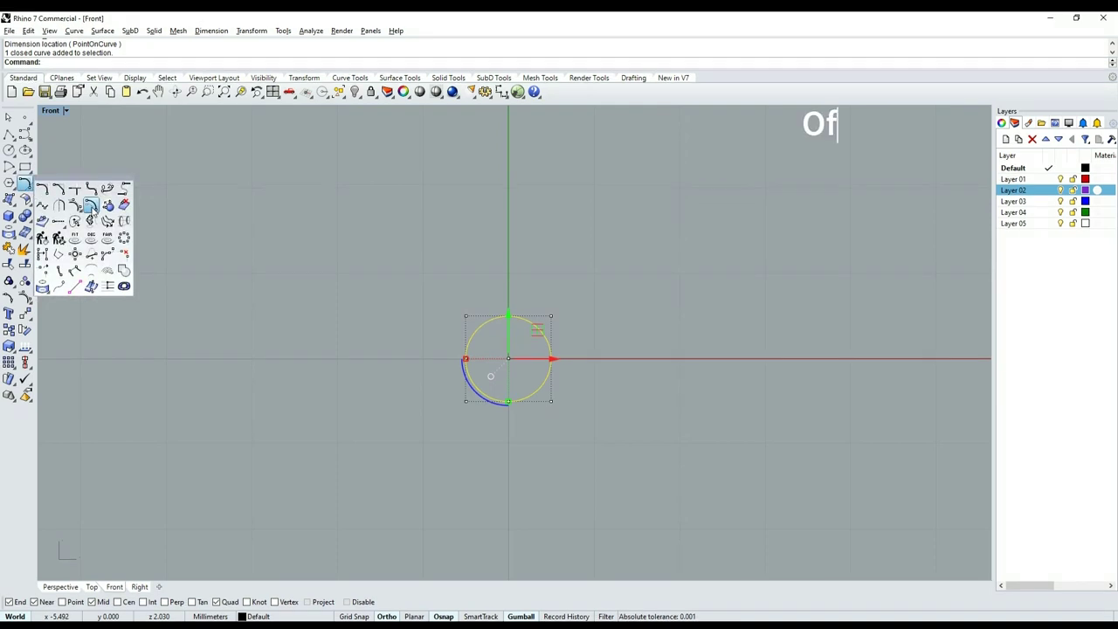
{"action": "left_click", "coordinate": [91, 201]}
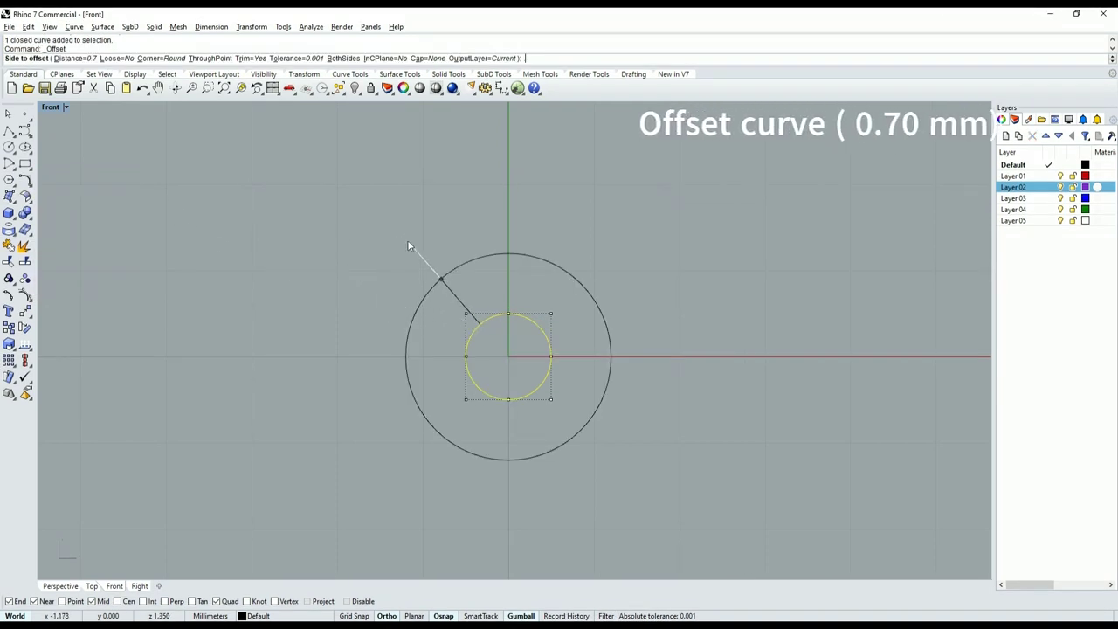
{"action": "type", "text": "7"}
{"action": "left_click", "coordinate": [407, 245]}
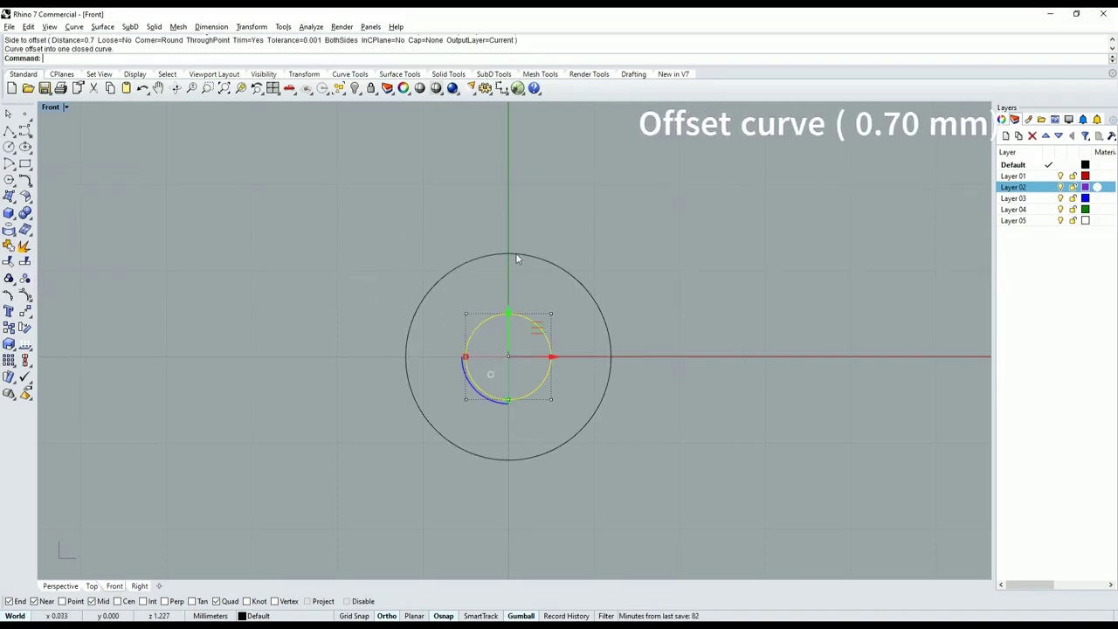
{"action": "scroll", "coordinate": [615, 274], "scroll_direction": "down", "scroll_amount": 2}
{"action": "scroll", "coordinate": [531, 303], "scroll_direction": "up", "scroll_amount": 2}
{"action": "key", "text": "Escape"}
{"action": "scroll", "coordinate": [532, 303], "scroll_direction": "down", "scroll_amount": 2}
{"action": "left_click_drag", "start_coordinate": [568, 280], "coordinate": [539, 313]}
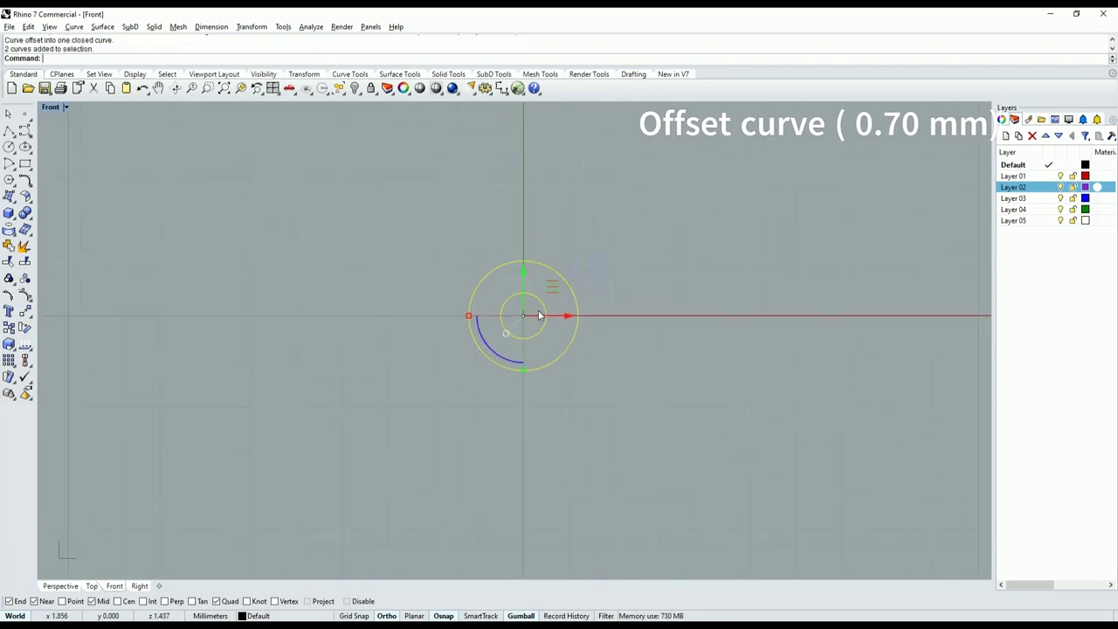
Extrude both circles 2 mm each side into a 4 mm hollow solid tube, viewed from Top.
{"action": "key", "text": "ctrl+F4"}
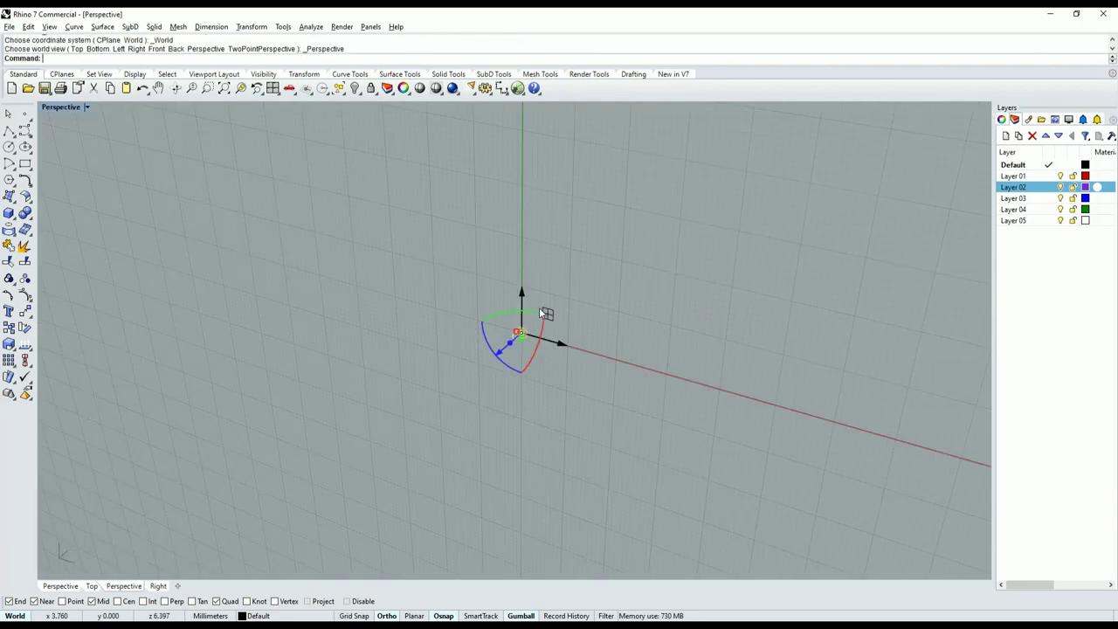
{"action": "right_click_drag", "start_coordinate": [530, 303], "coordinate": [525, 337]}
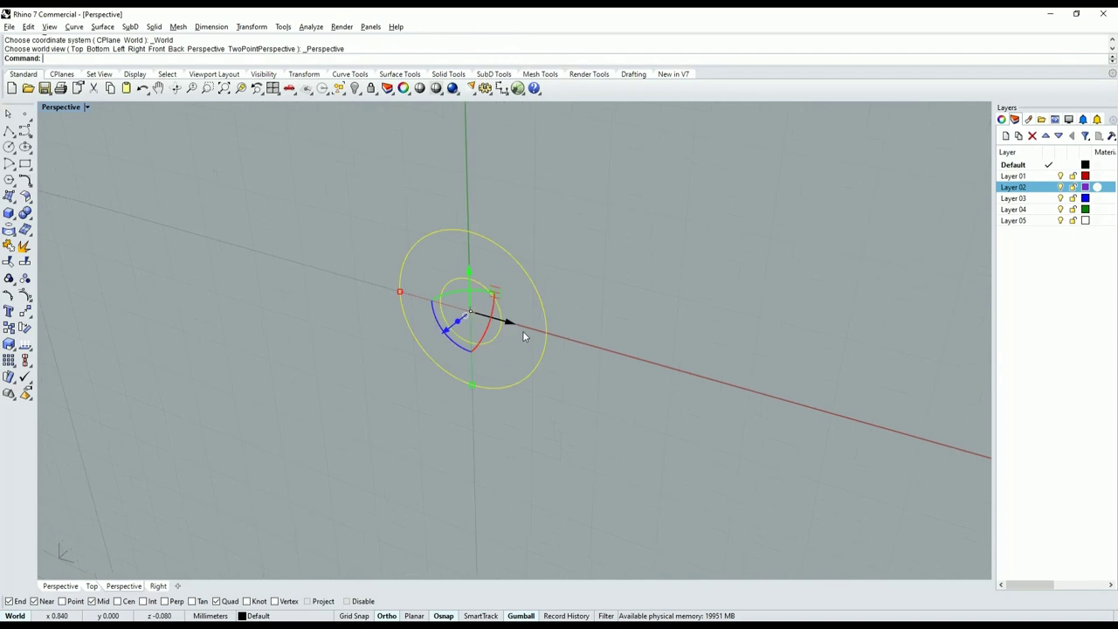
{"action": "left_click", "coordinate": [10, 215]}
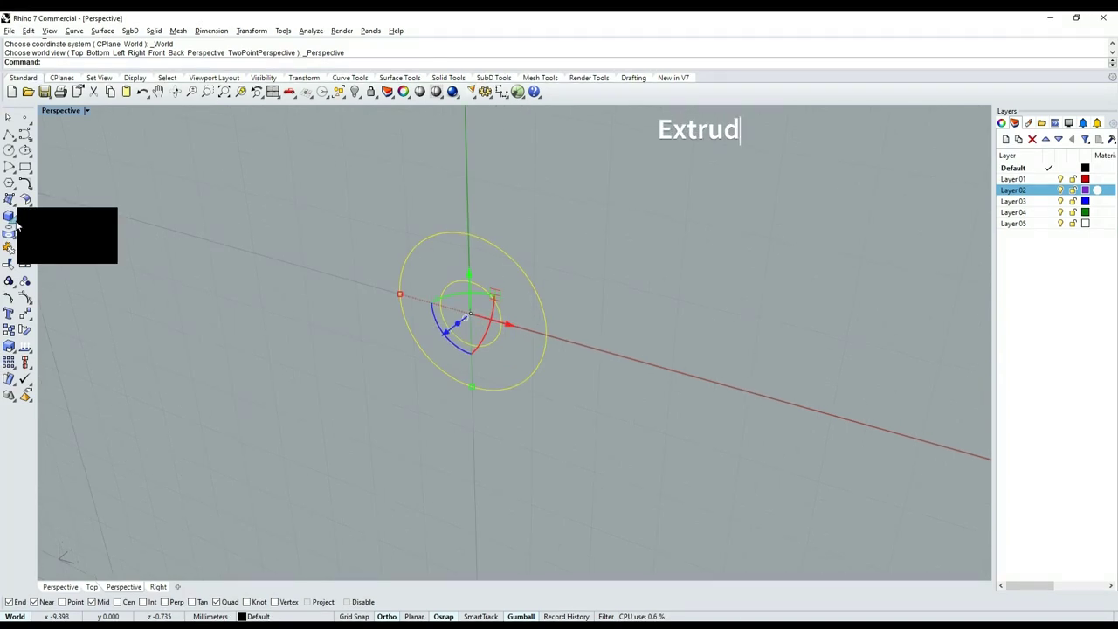
{"action": "left_click", "coordinate": [59, 251]}
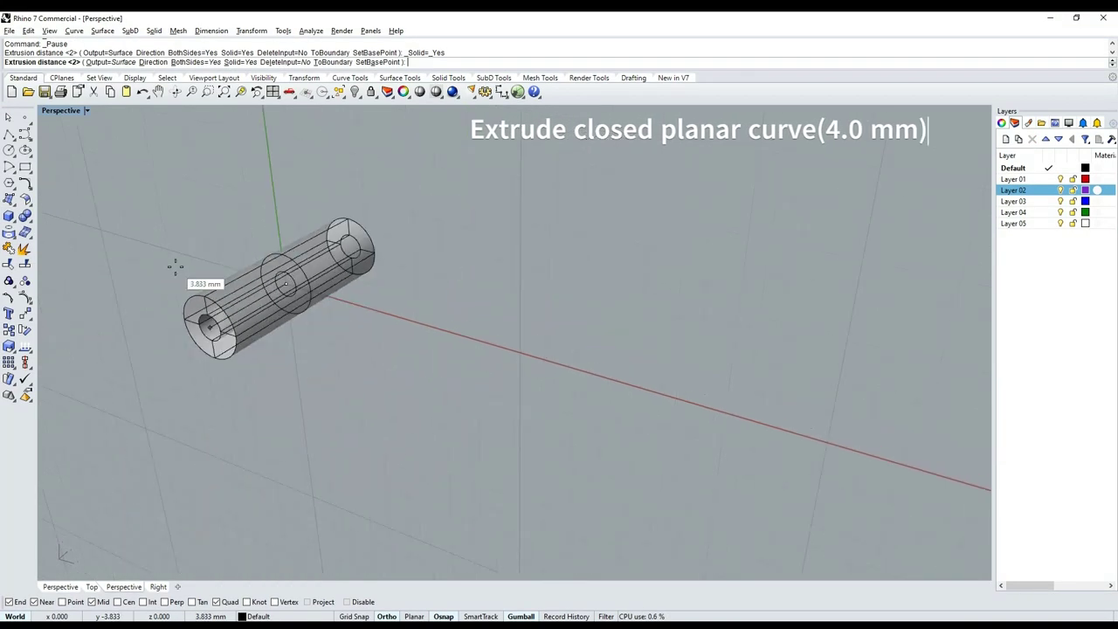
{"action": "right_click_drag", "start_coordinate": [414, 308], "coordinate": [342, 316]}
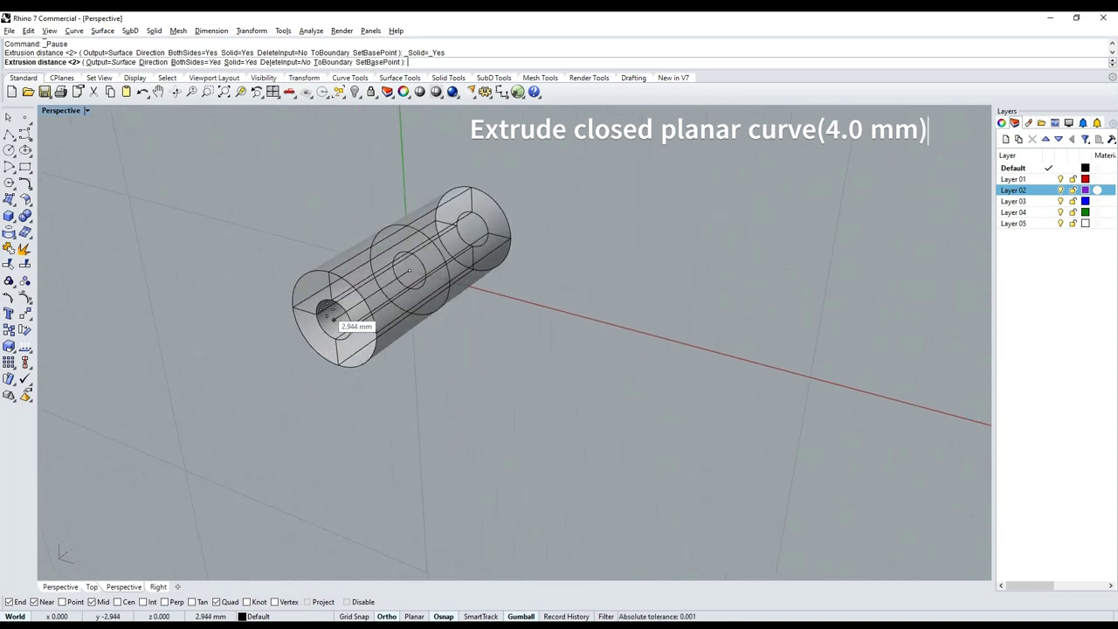
{"action": "type", "text": "2"}
{"action": "key", "text": "Return"}
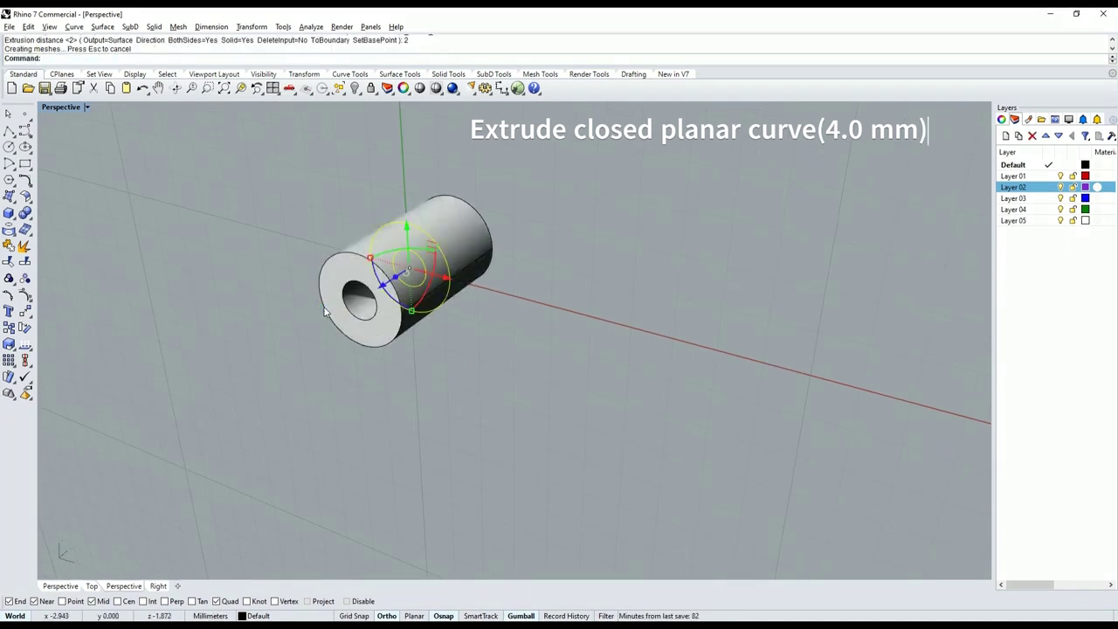
{"action": "scroll", "coordinate": [471, 322], "scroll_direction": "down", "scroll_amount": 3}
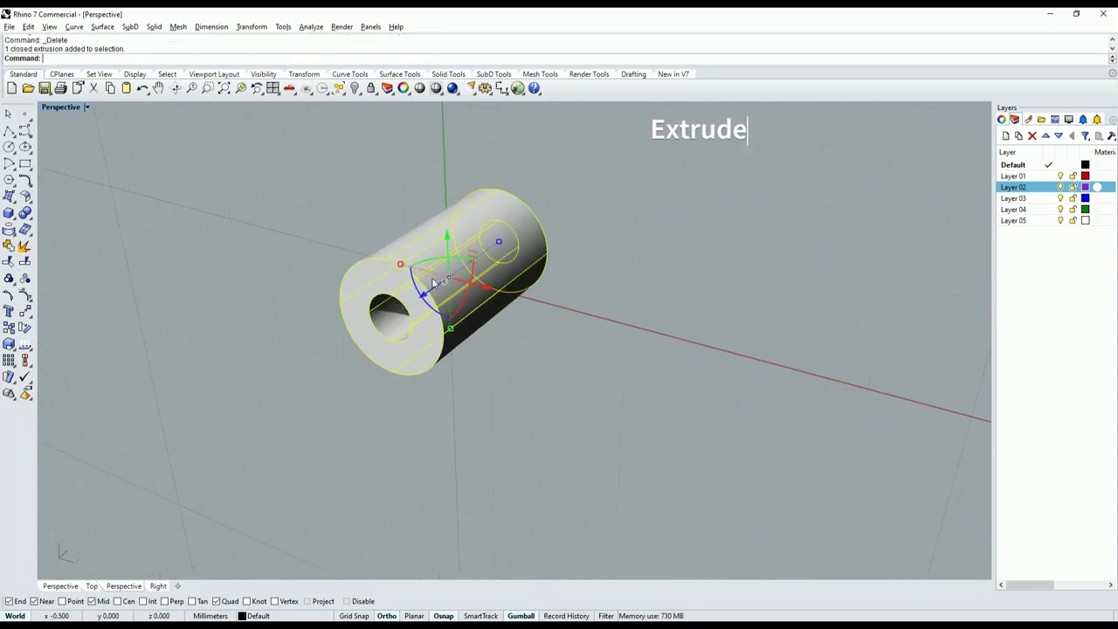
{"action": "scroll", "coordinate": [446, 281], "scroll_direction": "down", "scroll_amount": 2}
{"action": "key", "text": "ctrl+F1"}
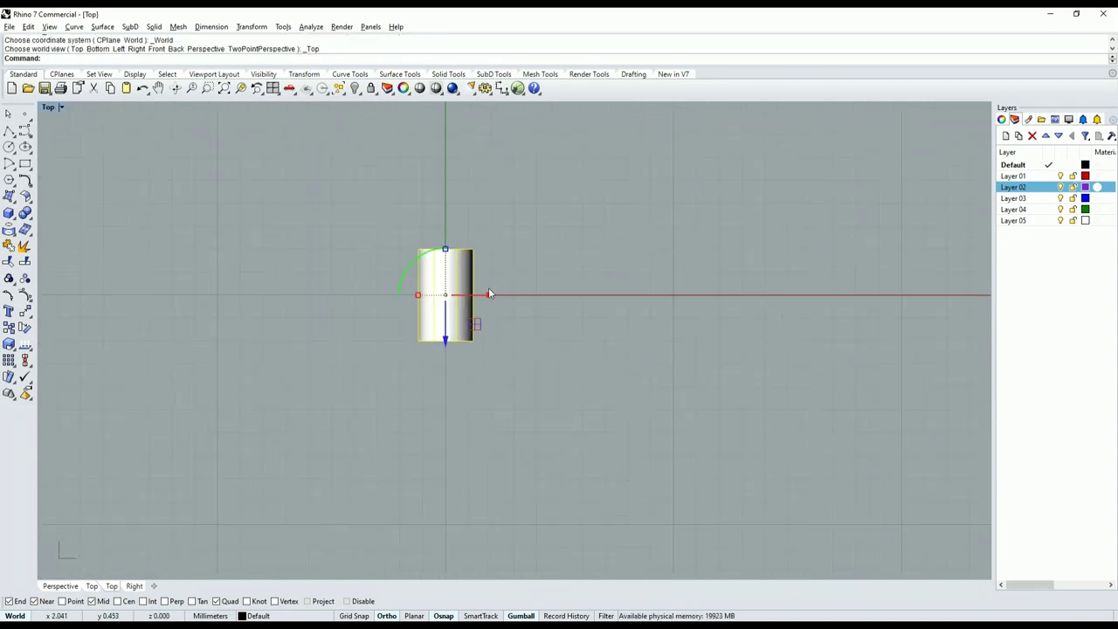
Move the tube 2.4 mm along the X axis.
{"action": "left_click_drag", "start_coordinate": [481, 297], "coordinate": [531, 305]}
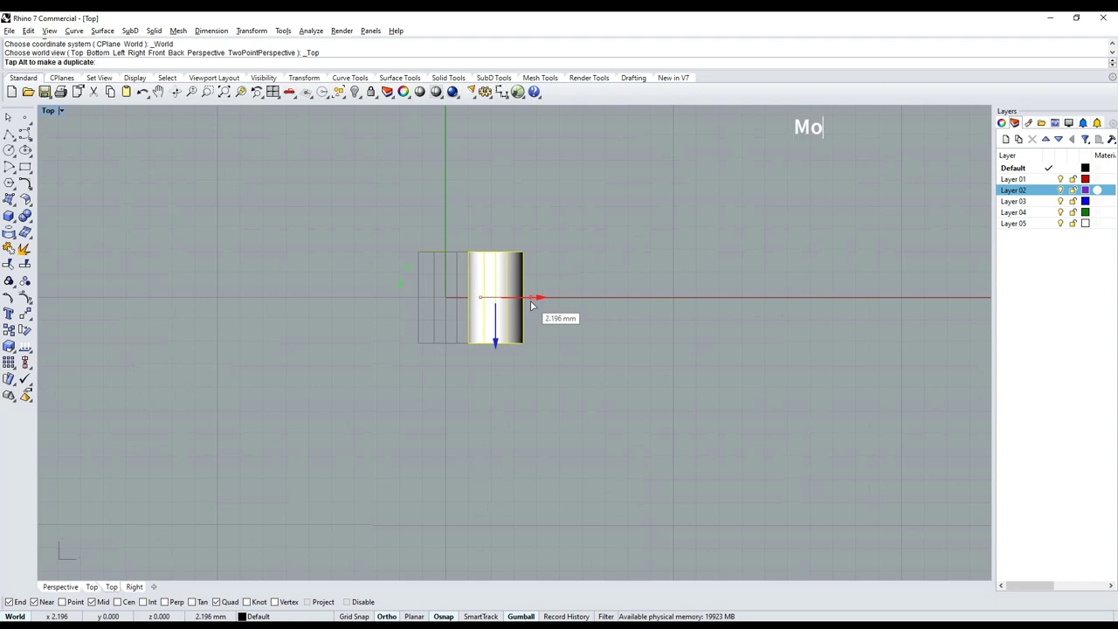
{"action": "type", "text": "2.4"}
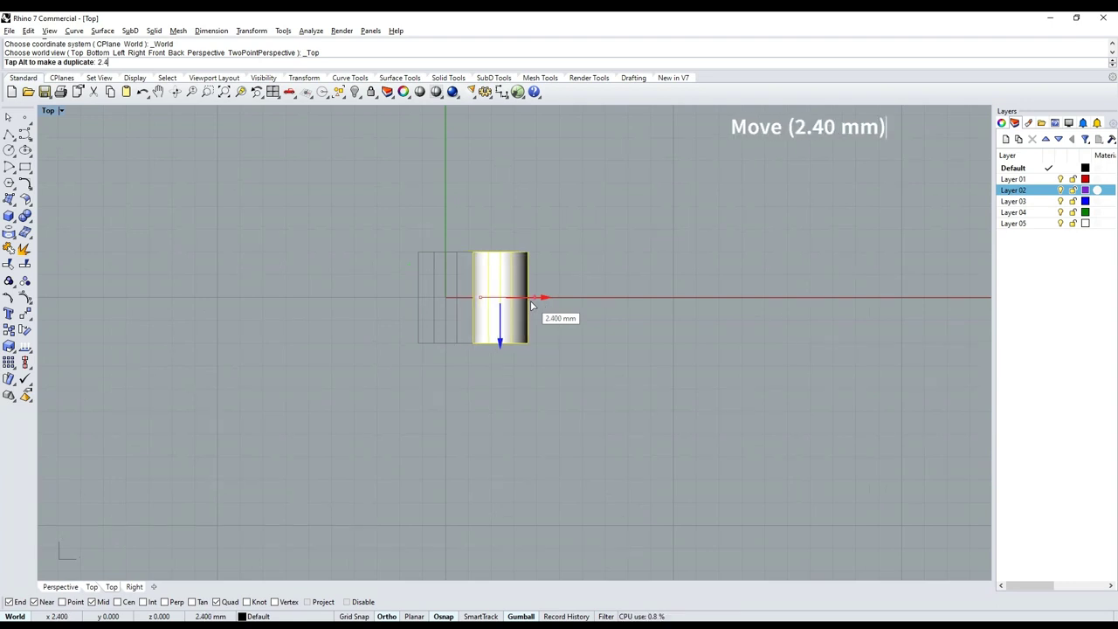
{"action": "key", "text": "Return"}
{"action": "scroll", "coordinate": [527, 293], "scroll_direction": "up", "scroll_amount": 3}
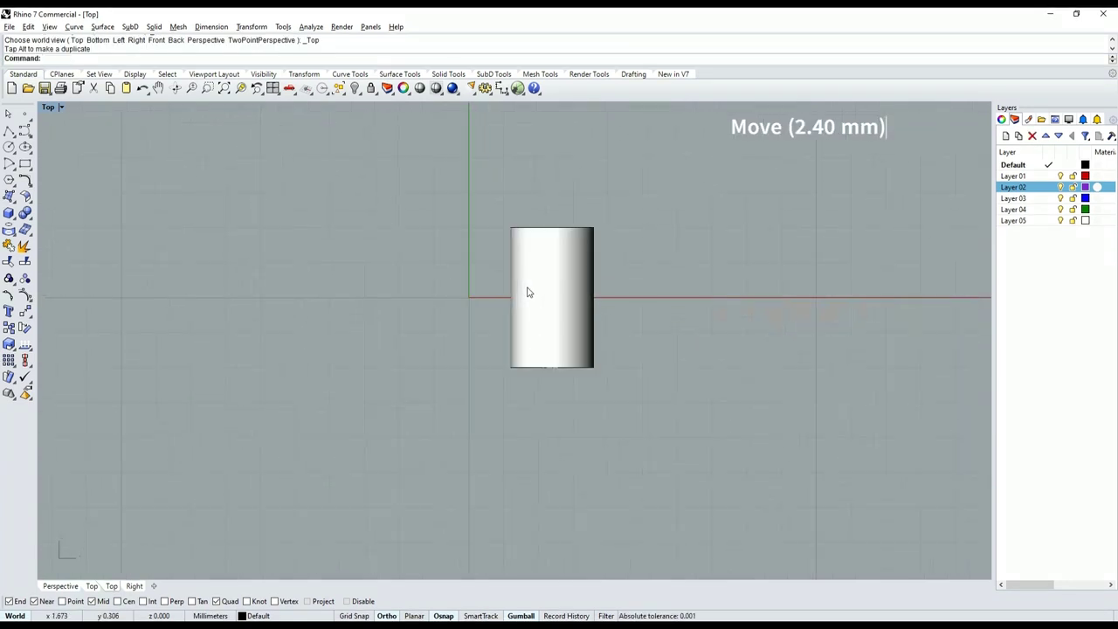
Mirror the tube across the Y axis through the origin to create a second tube.
{"action": "left_click", "coordinate": [546, 312]}
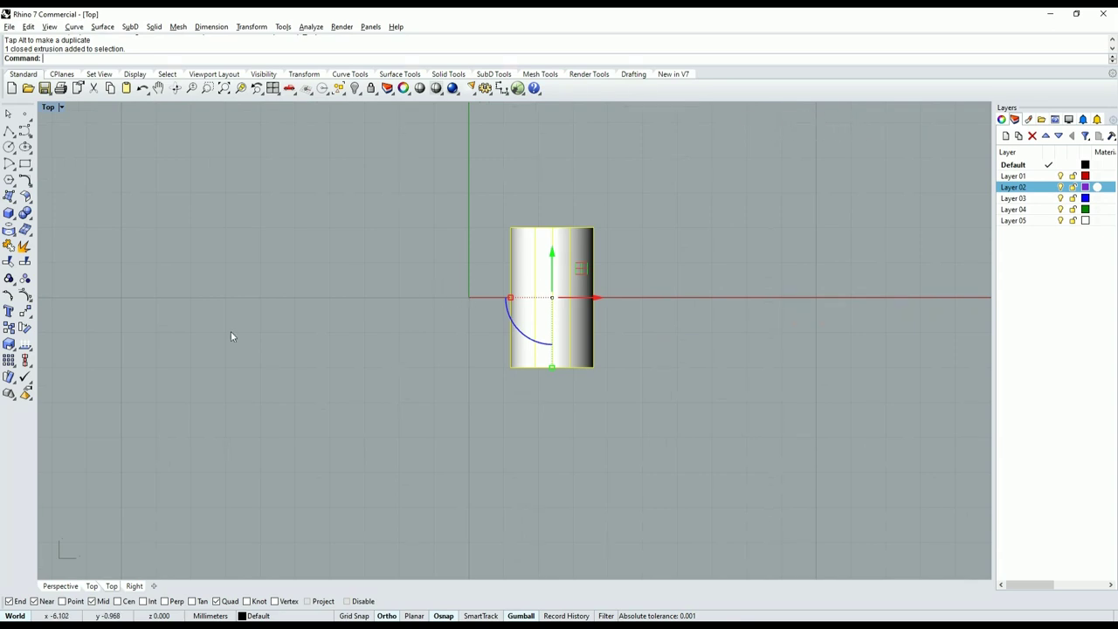
{"action": "left_click", "coordinate": [31, 324]}
{"action": "left_click", "coordinate": [42, 334]}
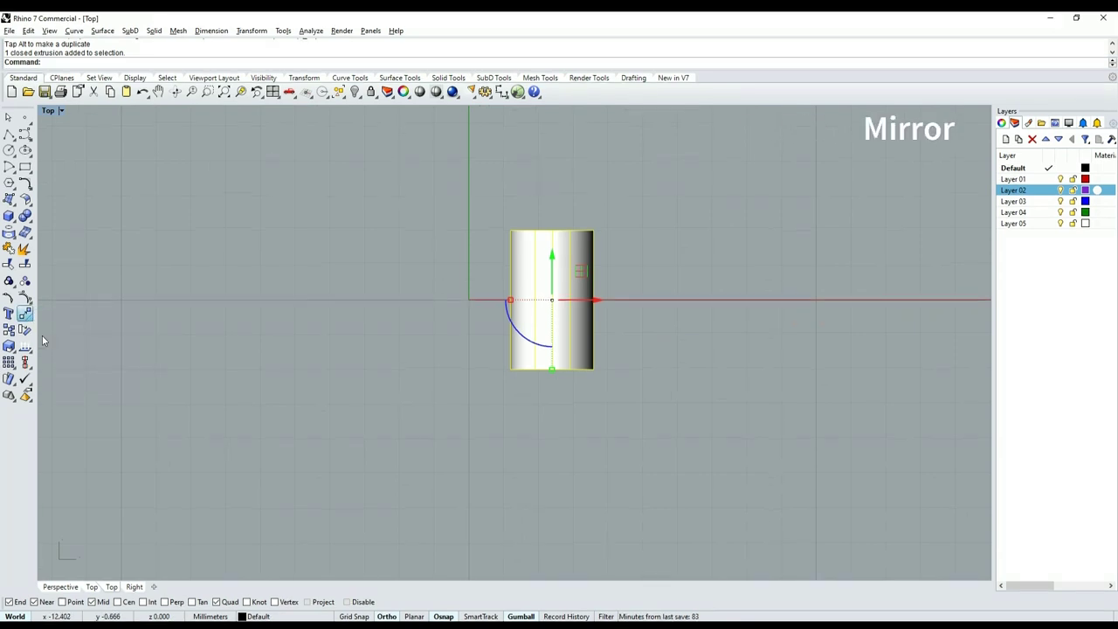
{"action": "type", "text": "0"}
{"action": "key", "text": "Return"}
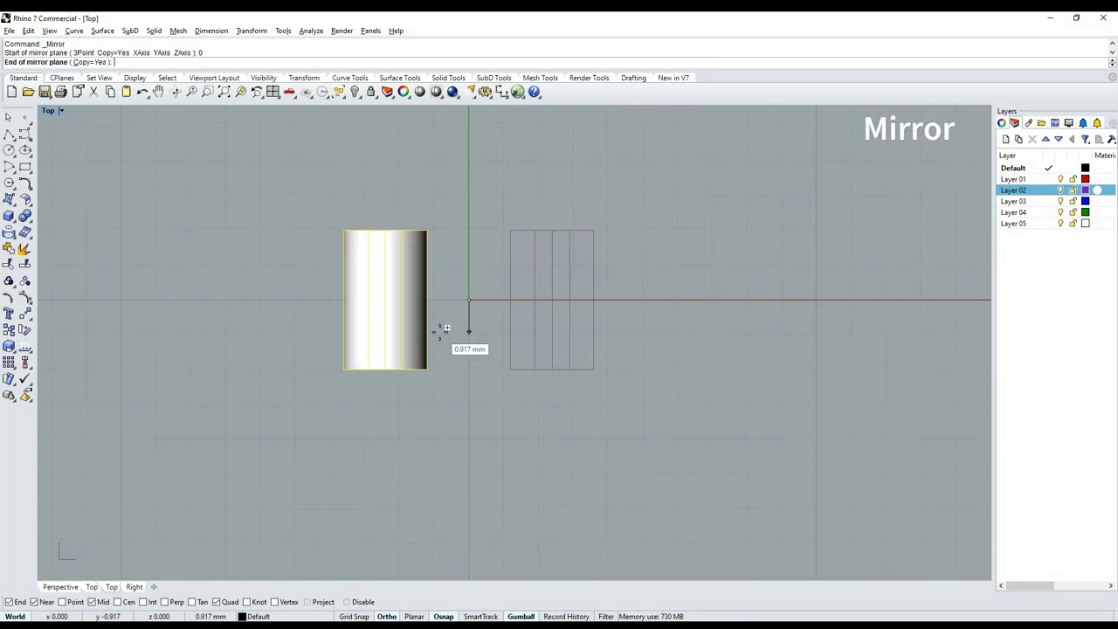
{"action": "left_click", "coordinate": [447, 397]}
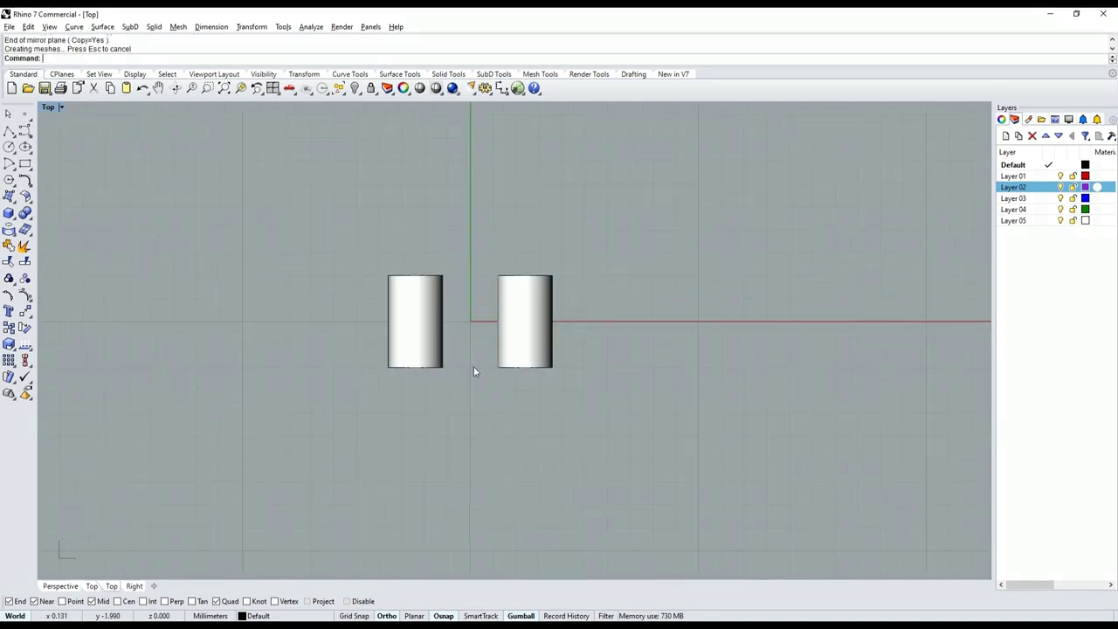
{"action": "left_click", "coordinate": [9, 195]}
Create a flat rectangular surface from four corner points spanning both tubes.
{"action": "left_click", "coordinate": [610, 254]}
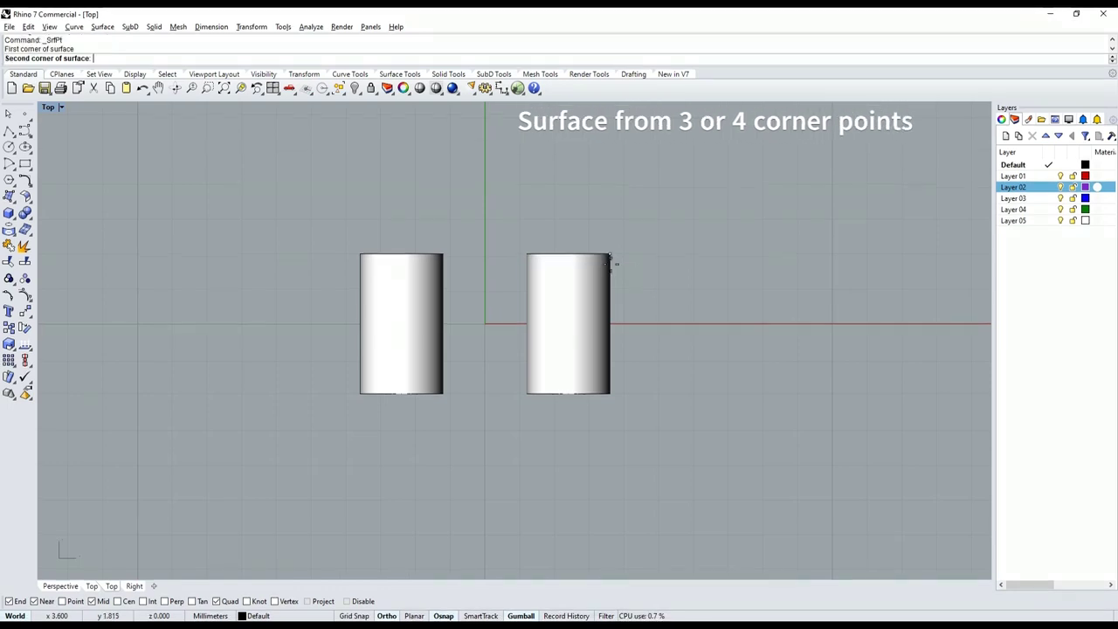
{"action": "left_click", "coordinate": [610, 395]}
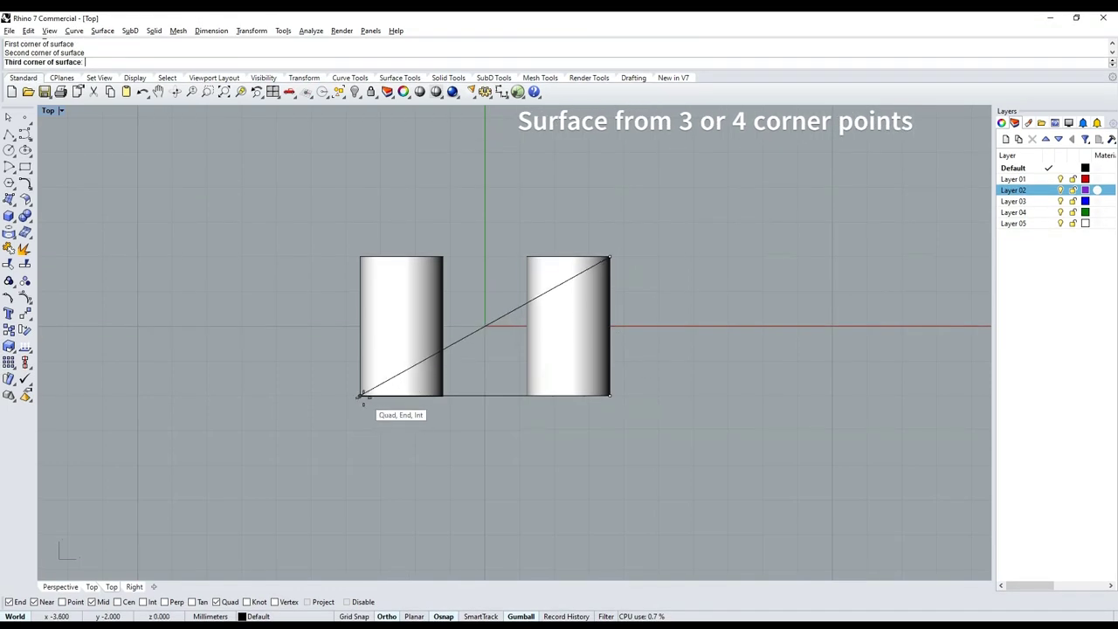
{"action": "left_click", "coordinate": [360, 395]}
{"action": "left_click", "coordinate": [360, 260]}
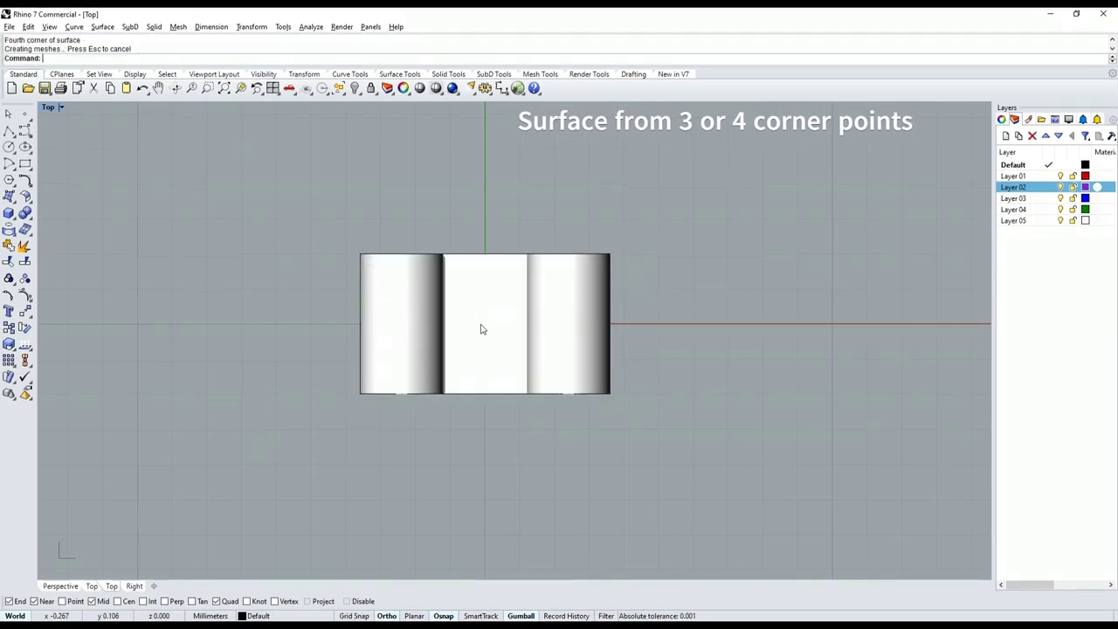
{"action": "scroll", "coordinate": [484, 332], "scroll_direction": "up", "scroll_amount": 5}
{"action": "scroll", "coordinate": [488, 337], "scroll_direction": "down", "scroll_amount": 4}
{"action": "scroll", "coordinate": [486, 333], "scroll_direction": "down", "scroll_amount": 4}
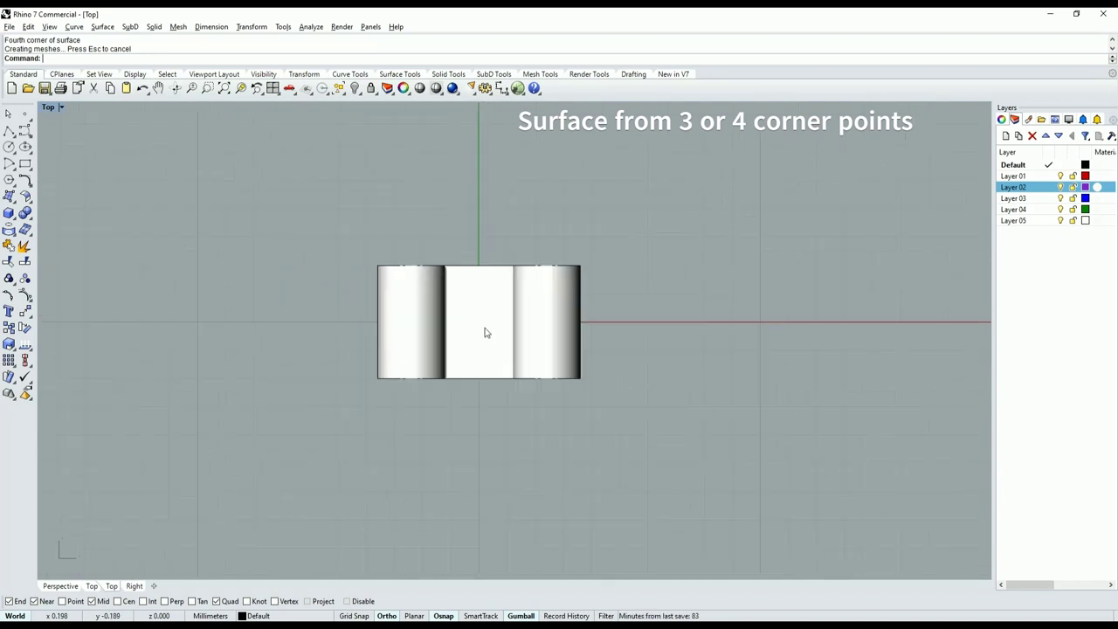
Raise the surface 1.2 mm along Z in Perspective and reselect it.
{"action": "key", "text": "ctrl+F4"}
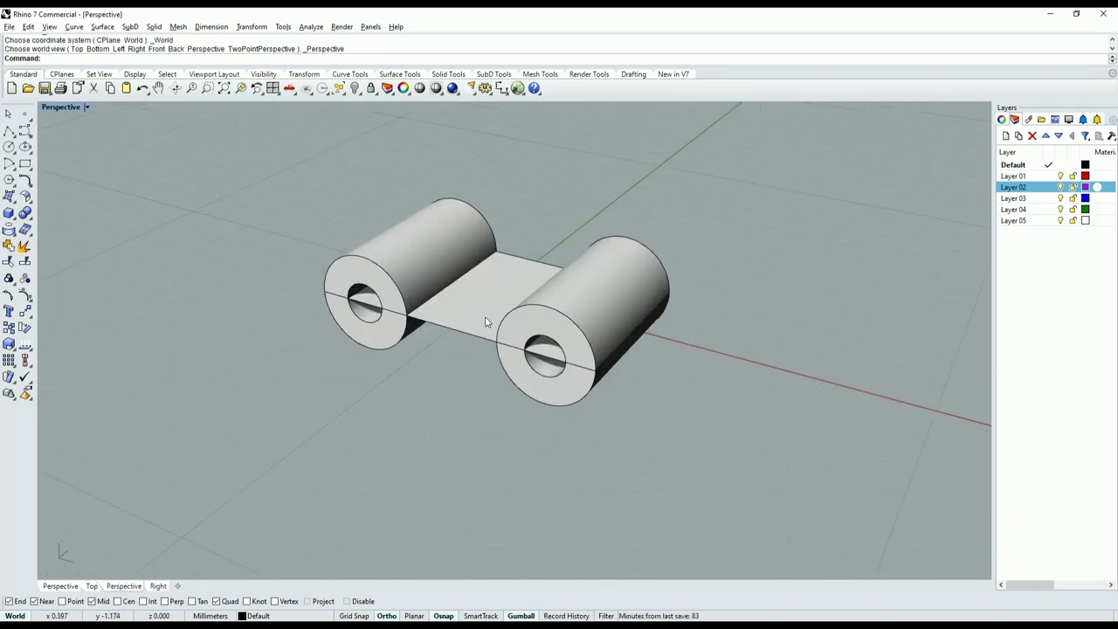
{"action": "left_click", "coordinate": [488, 322]}
{"action": "right_click_drag", "start_coordinate": [432, 372], "coordinate": [486, 260]}
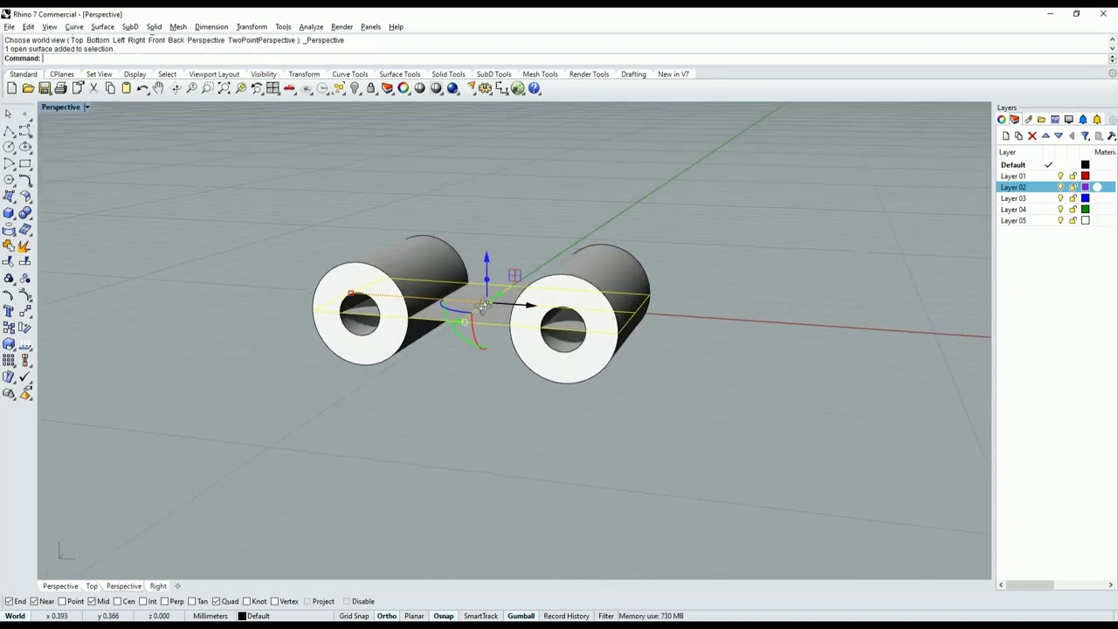
{"action": "left_click_drag", "start_coordinate": [487, 260], "coordinate": [488, 217]}
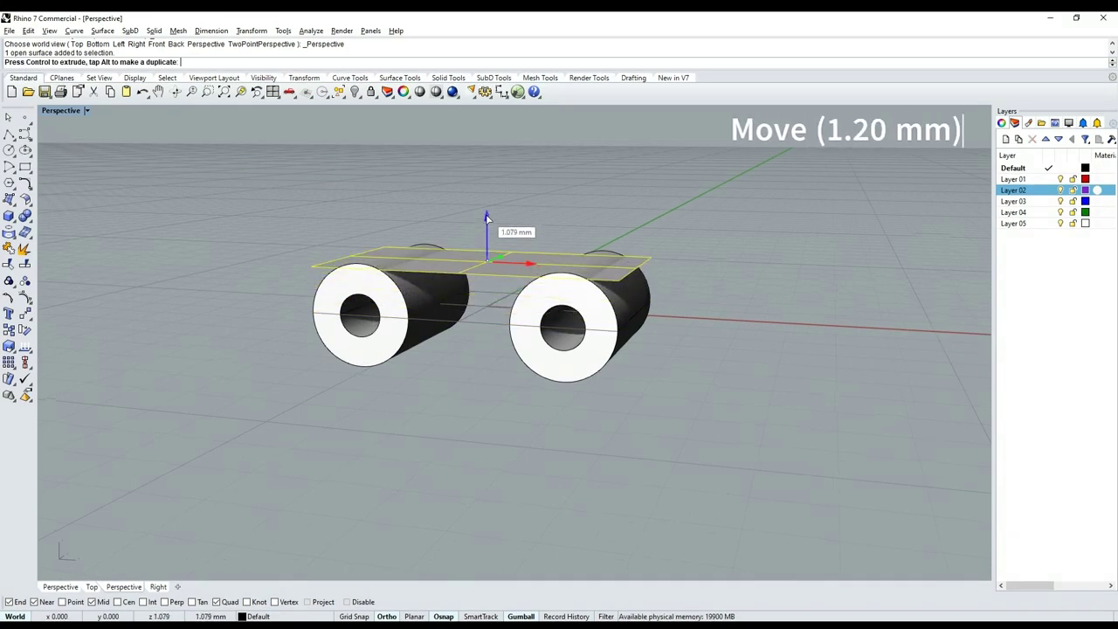
{"action": "type", "text": "1"}
{"action": "key", "text": "Return"}
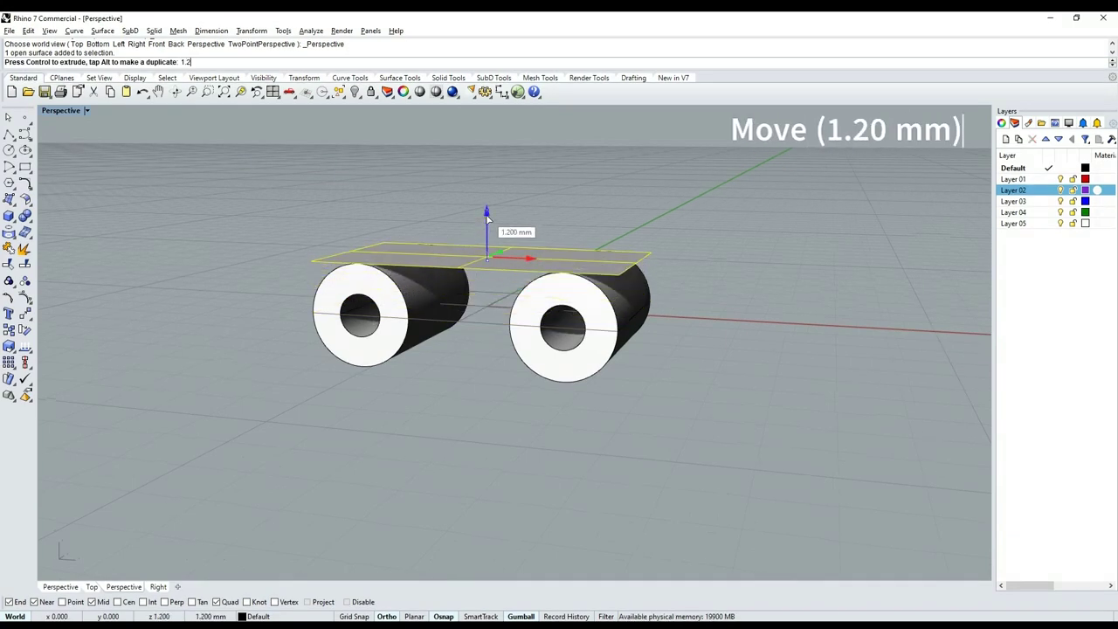
{"action": "key", "text": "Escape"}
{"action": "scroll", "coordinate": [516, 208], "scroll_direction": "down", "scroll_amount": 2}
{"action": "right_click_drag", "start_coordinate": [516, 208], "coordinate": [500, 236]}
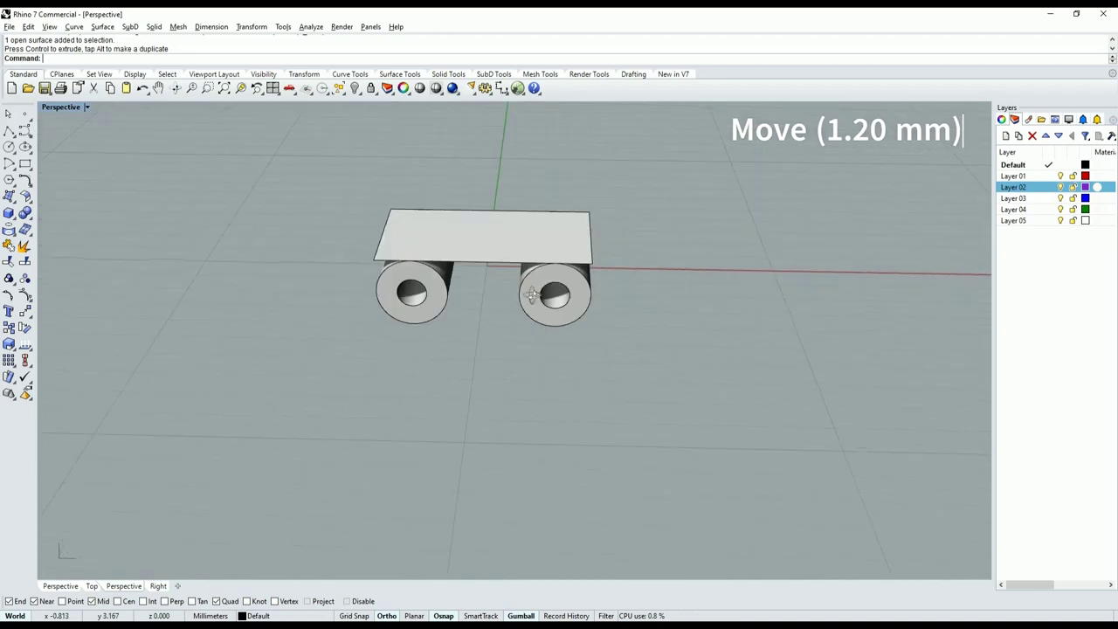
{"action": "scroll", "coordinate": [498, 239], "scroll_direction": "up", "scroll_amount": 3}
{"action": "left_click", "coordinate": [497, 240]}
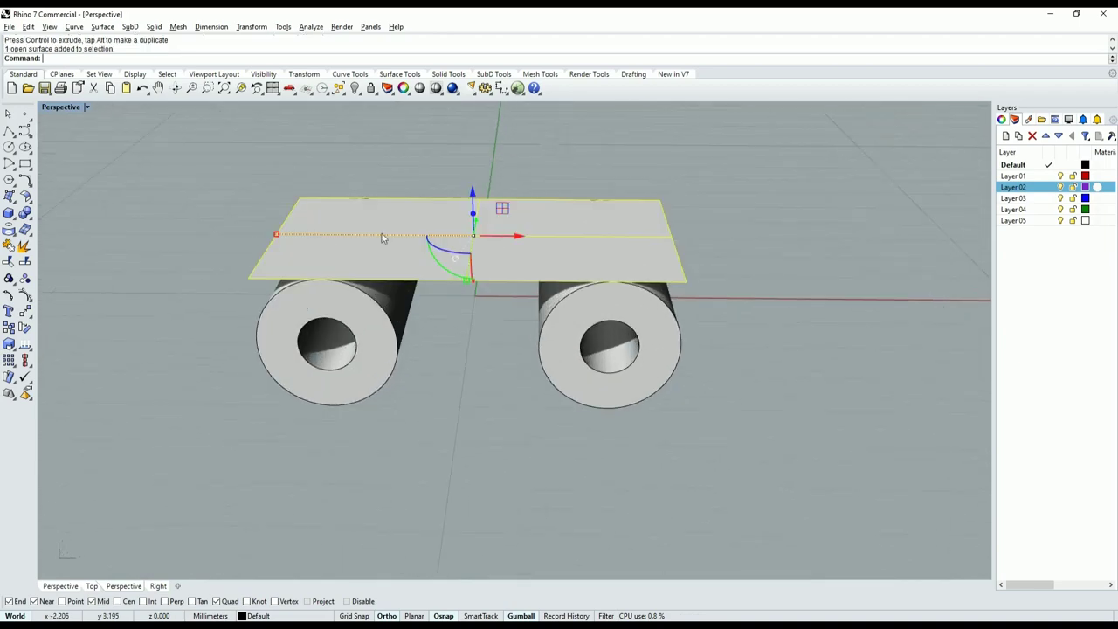
Offset the surface 0.7 mm upward as a solid, forming the top plate slab.
{"action": "left_click", "coordinate": [26, 198]}
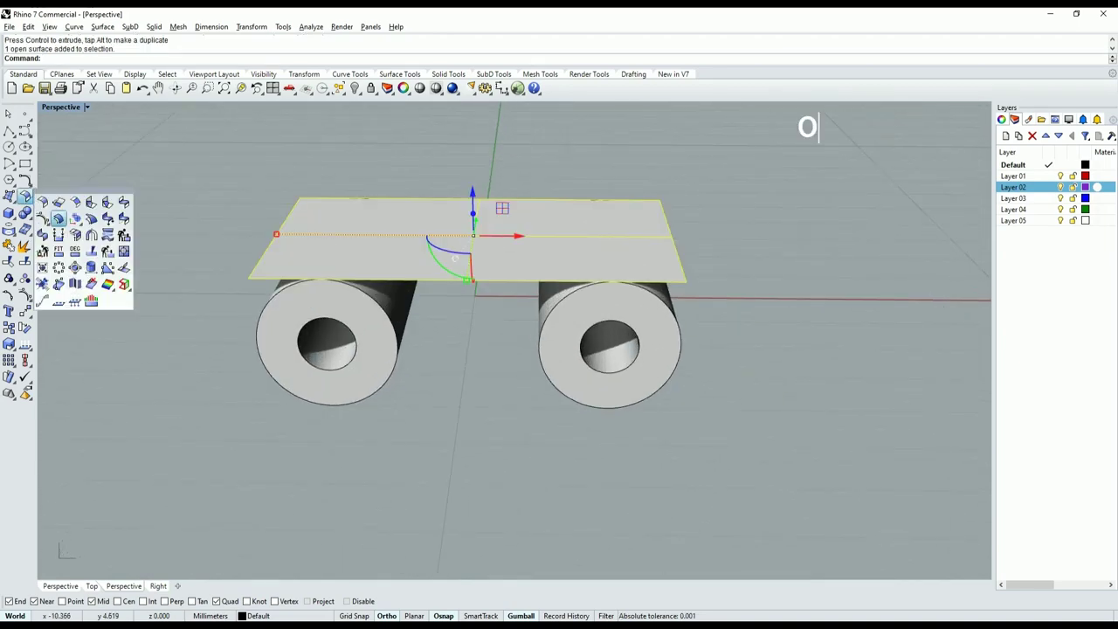
{"action": "left_click", "coordinate": [58, 219]}
{"action": "scroll", "coordinate": [524, 349], "scroll_direction": "down", "scroll_amount": 3}
{"action": "right_click_drag", "start_coordinate": [524, 349], "coordinate": [482, 131]}
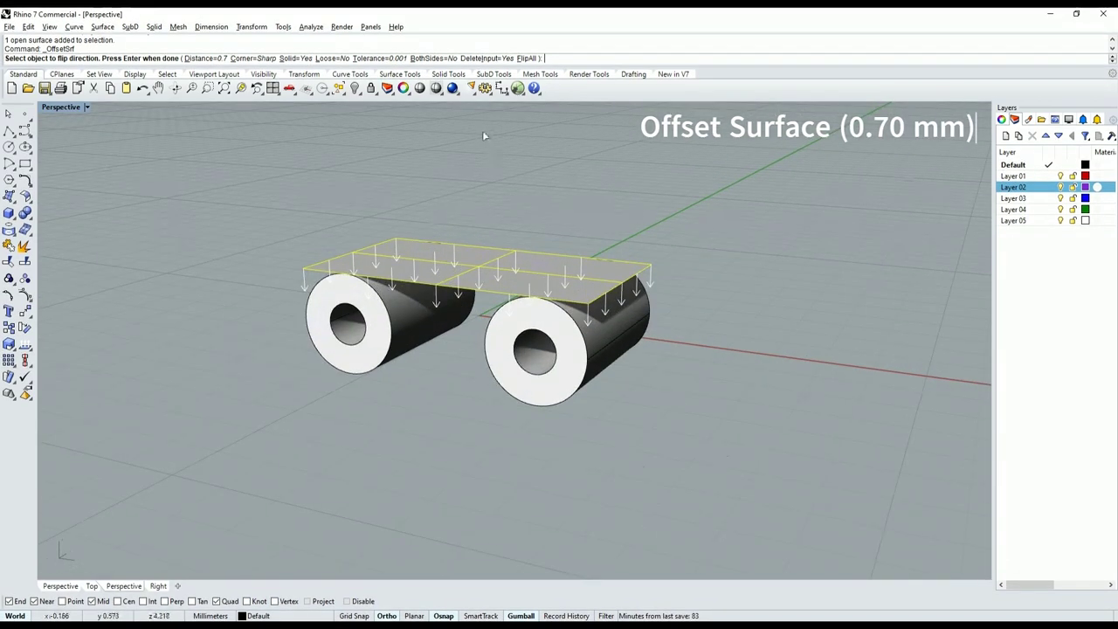
{"action": "left_click", "coordinate": [528, 57]}
{"action": "scroll", "coordinate": [477, 252], "scroll_direction": "up", "scroll_amount": 2}
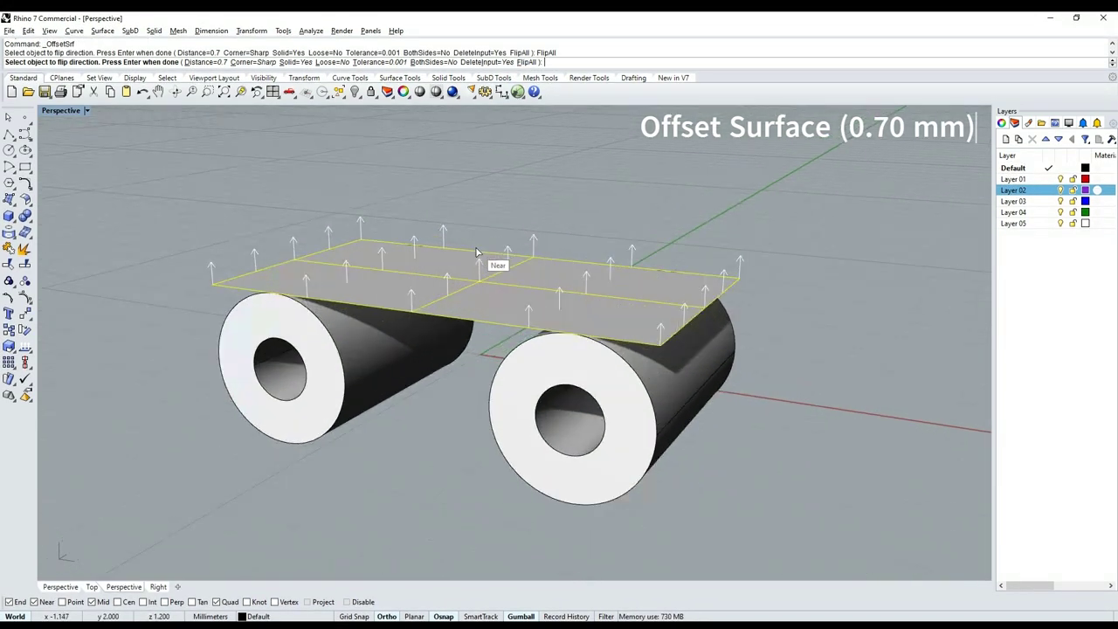
{"action": "scroll", "coordinate": [476, 252], "scroll_direction": "down", "scroll_amount": 2}
{"action": "type", "text": ".7"}
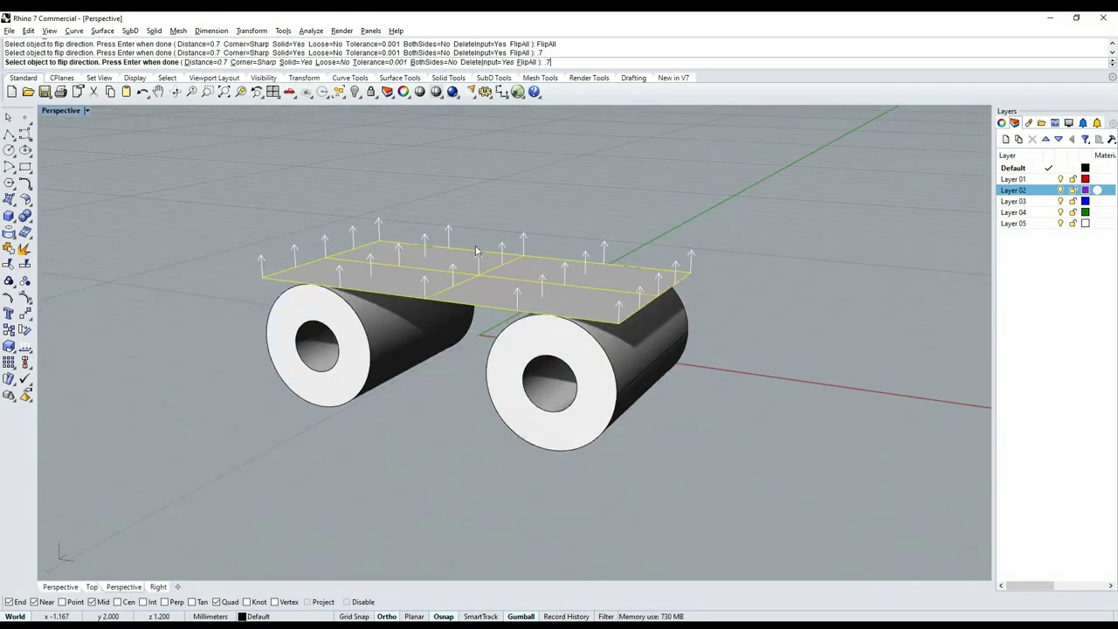
{"action": "key", "text": "Return"}
{"action": "scroll", "coordinate": [486, 253], "scroll_direction": "down", "scroll_amount": 2}
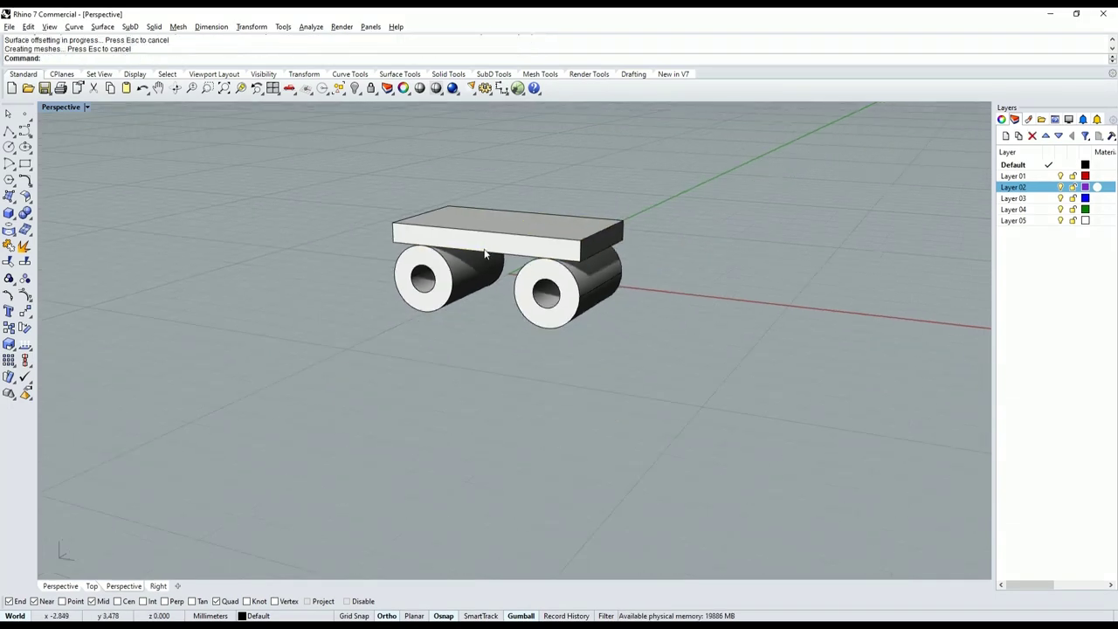
{"action": "mouse_move", "coordinate": [486, 254]}
{"action": "right_mouse_down"}
{"action": "mouse_move", "coordinate": [539, 239]}
{"action": "mouse_move", "coordinate": [503, 256]}
{"action": "right_mouse_up"}
{"action": "scroll", "coordinate": [539, 240], "scroll_direction": "up", "scroll_amount": 2}
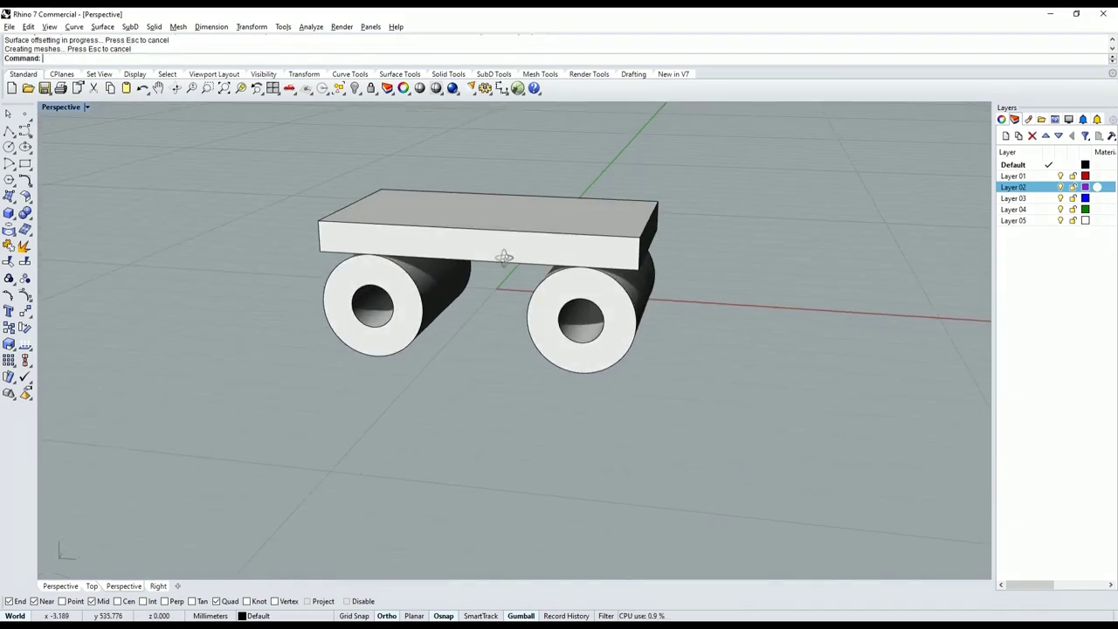
{"action": "left_click", "coordinate": [504, 256]}
{"action": "scroll", "coordinate": [509, 229], "scroll_direction": "up", "scroll_amount": 2}
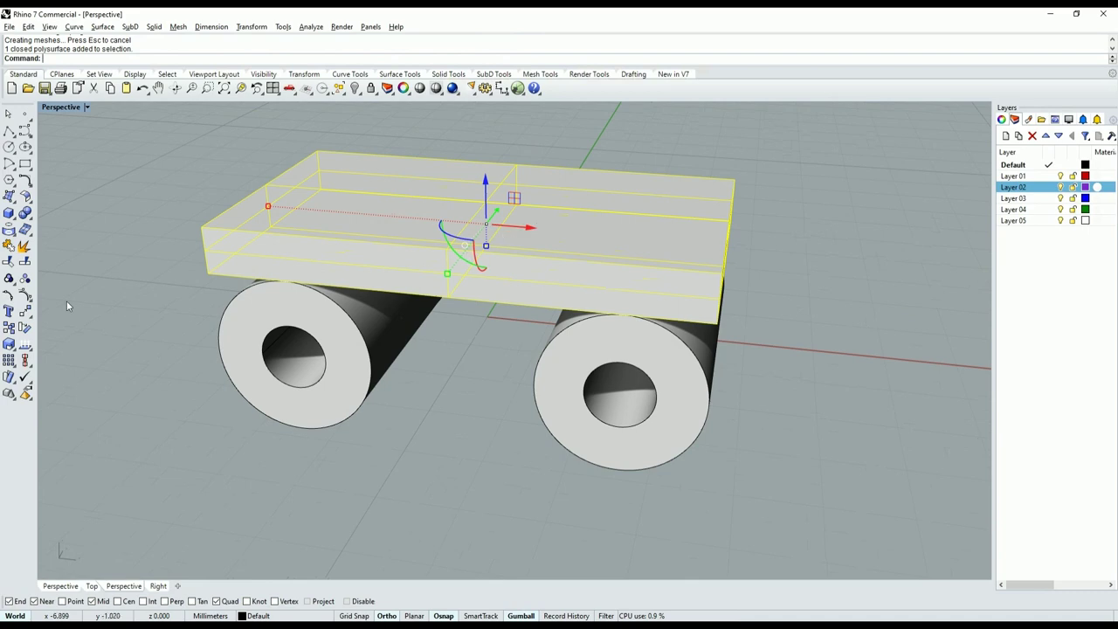
Mirror a copy of the slab about the Z axis to sit beneath the tubes.
{"action": "left_click", "coordinate": [33, 323]}
{"action": "left_click", "coordinate": [44, 325]}
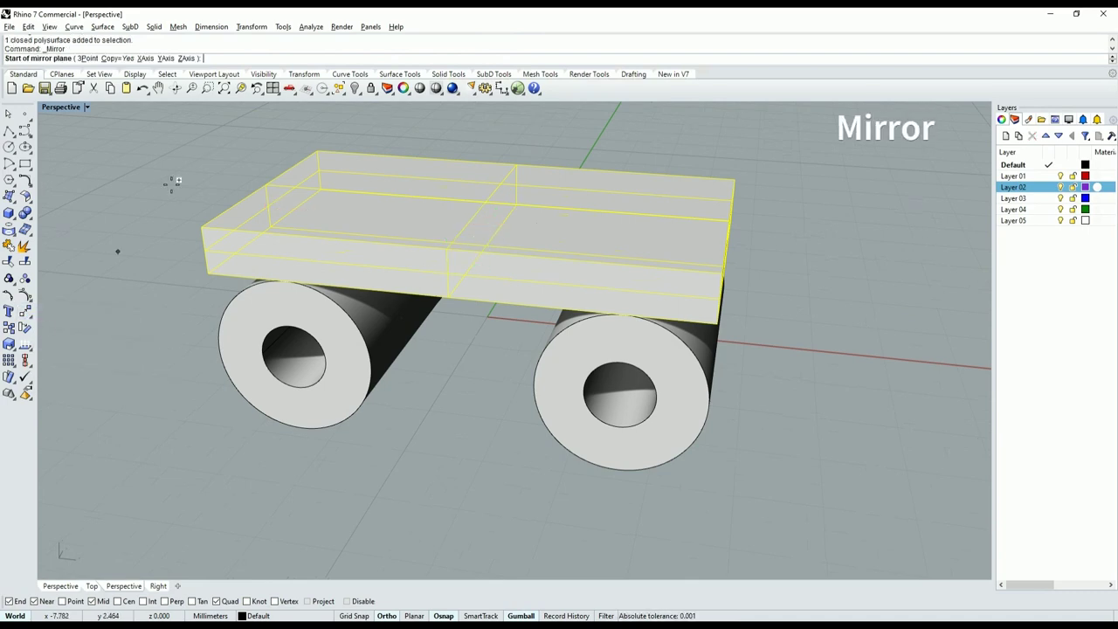
{"action": "left_click", "coordinate": [188, 59]}
{"action": "scroll", "coordinate": [390, 345], "scroll_direction": "down", "scroll_amount": 3}
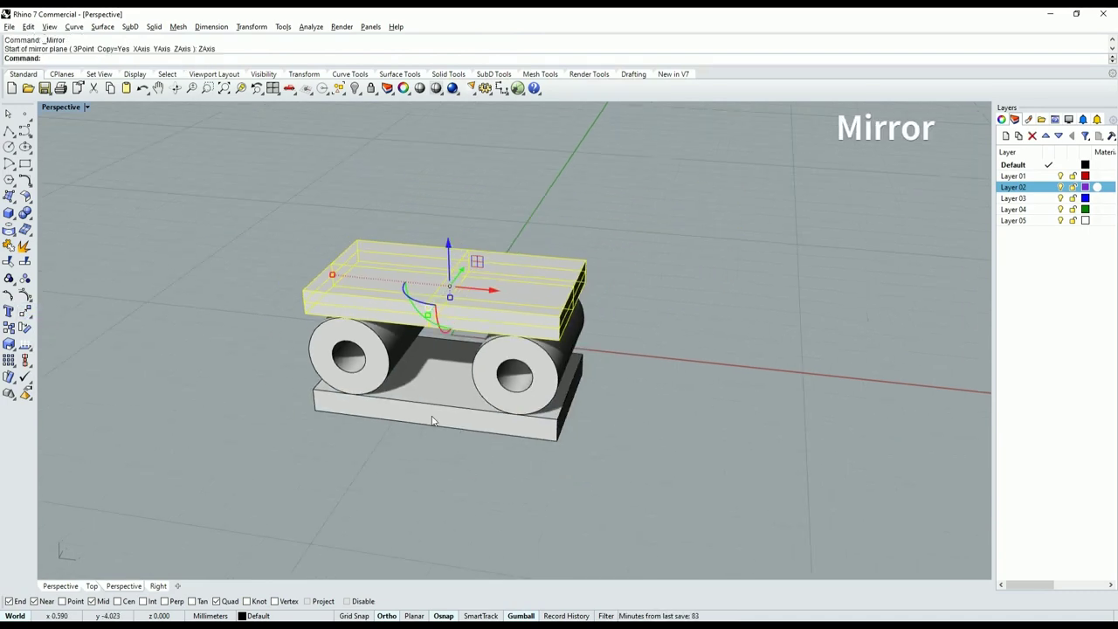
{"action": "left_click", "coordinate": [426, 442]}
{"action": "right_click_drag", "start_coordinate": [387, 444], "coordinate": [454, 381]}
{"action": "scroll", "coordinate": [436, 386], "scroll_direction": "up", "scroll_amount": 2}
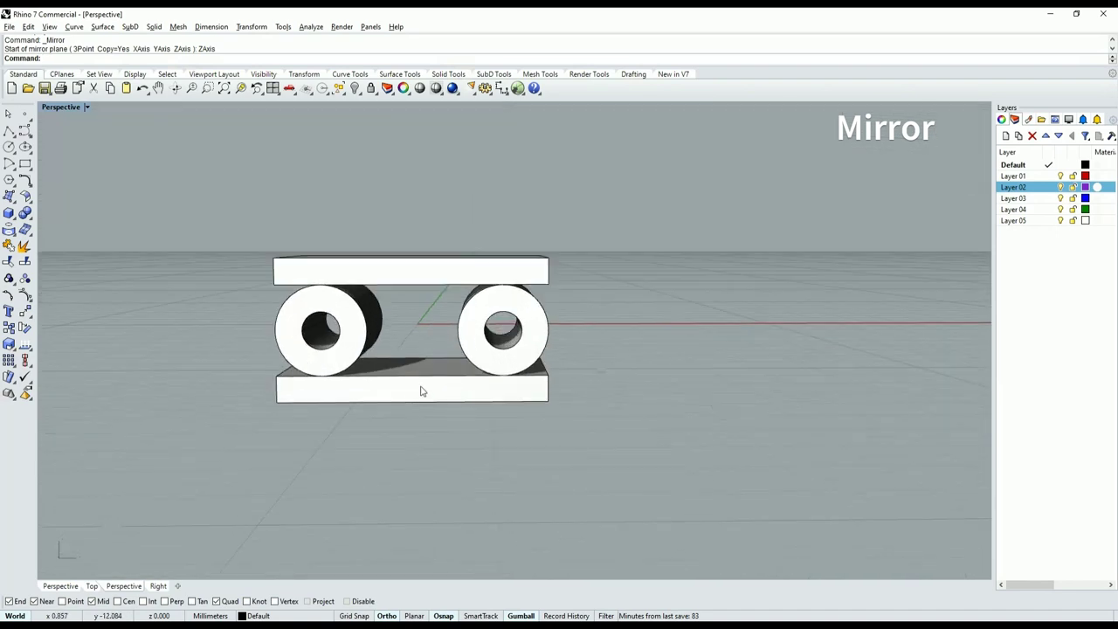
Raise the lower slab 0.7 mm to meet the tube undersides, then reselect it.
{"action": "left_click", "coordinate": [428, 393]}
{"action": "left_click_drag", "start_coordinate": [421, 344], "coordinate": [419, 326]}
{"action": "left_click", "coordinate": [382, 446]}
{"action": "scroll", "coordinate": [382, 445], "scroll_direction": "down", "scroll_amount": 3}
{"action": "right_click_drag", "start_coordinate": [382, 445], "coordinate": [488, 390]}
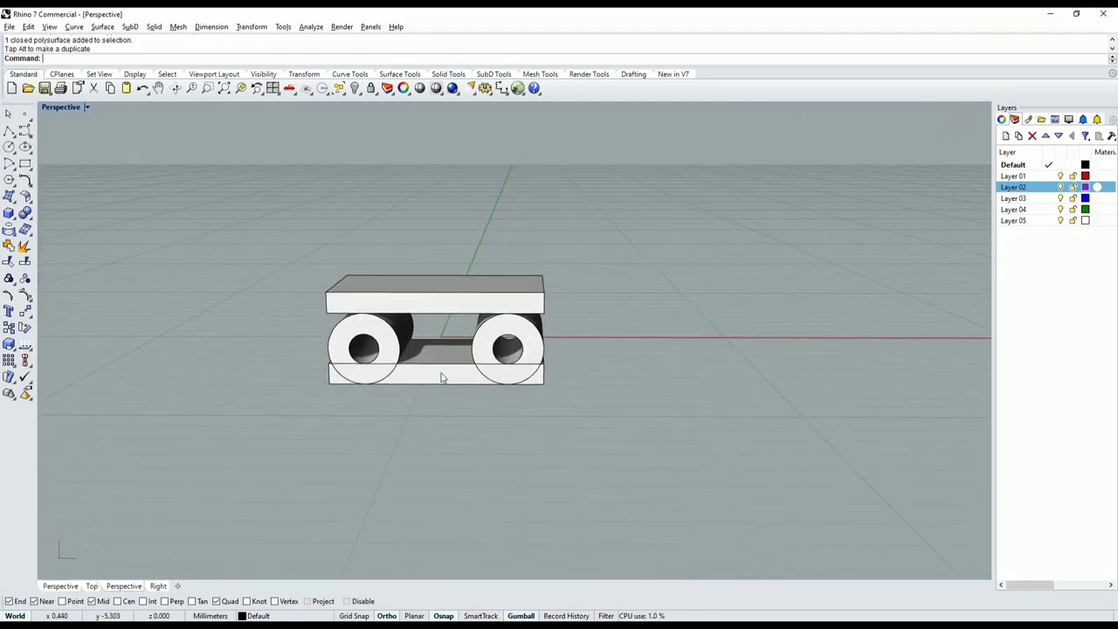
{"action": "scroll", "coordinate": [413, 376], "scroll_direction": "up", "scroll_amount": 3}
{"action": "scroll", "coordinate": [433, 380], "scroll_direction": "down", "scroll_amount": 3}
{"action": "scroll", "coordinate": [419, 380], "scroll_direction": "up", "scroll_amount": 3}
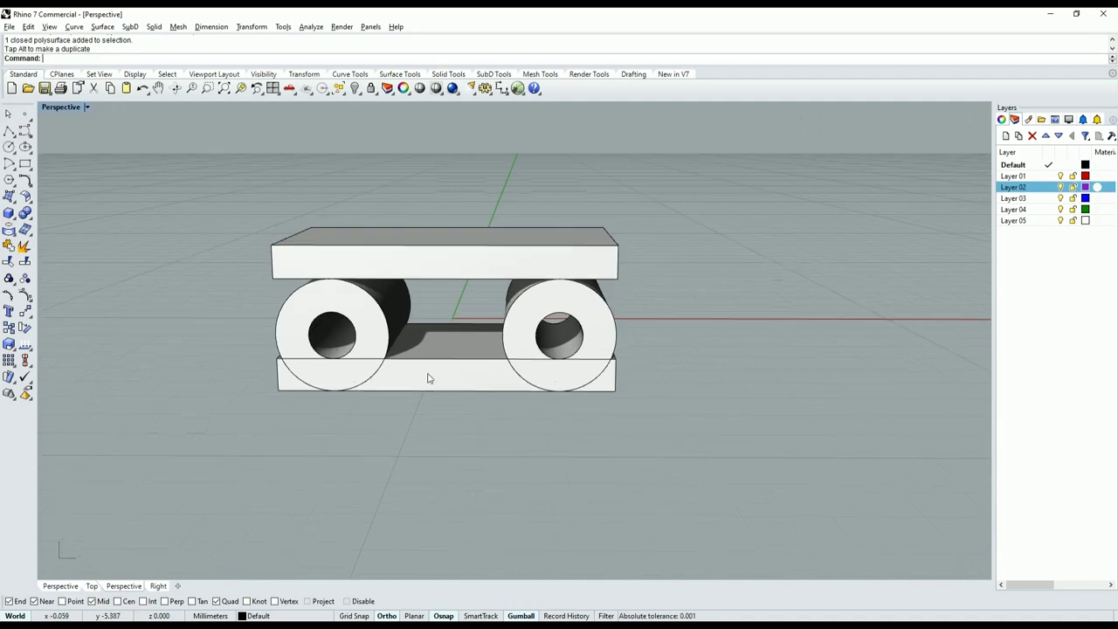
{"action": "left_click", "coordinate": [428, 377]}
{"action": "scroll", "coordinate": [337, 377], "scroll_direction": "up", "scroll_amount": 3}
Scale the lower slab narrower so it spans between the knuckle centres.
{"action": "scroll", "coordinate": [288, 354], "scroll_direction": "up", "scroll_amount": 3}
{"action": "left_click_drag", "start_coordinate": [276, 342], "coordinate": [390, 363]}
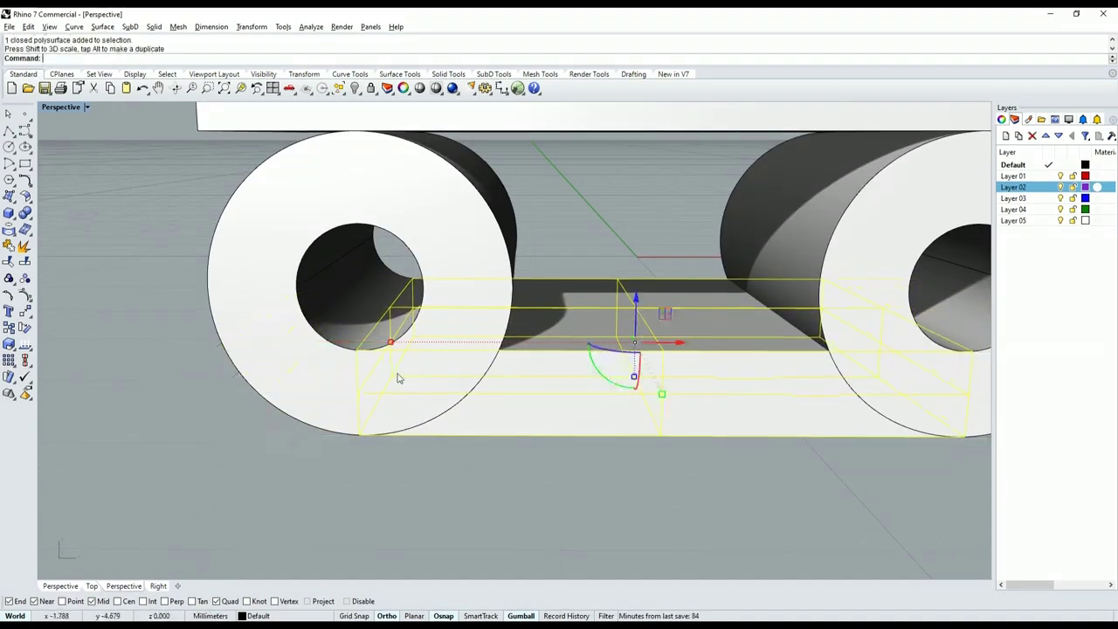
{"action": "left_click", "coordinate": [473, 476]}
{"action": "scroll", "coordinate": [472, 476], "scroll_direction": "down", "scroll_amount": 5}
{"action": "mouse_move", "coordinate": [473, 477]}
{"action": "right_mouse_down"}
{"action": "mouse_move", "coordinate": [480, 330]}
{"action": "mouse_move", "coordinate": [592, 249]}
{"action": "mouse_move", "coordinate": [554, 449]}
{"action": "mouse_move", "coordinate": [510, 402]}
{"action": "mouse_move", "coordinate": [451, 403]}
{"action": "right_mouse_up"}
{"action": "scroll", "coordinate": [451, 403], "scroll_direction": "up", "scroll_amount": 3}
{"action": "scroll", "coordinate": [411, 366], "scroll_direction": "down", "scroll_amount": 3}
{"action": "mouse_move", "coordinate": [512, 387]}
{"action": "right_mouse_down"}
{"action": "mouse_move", "coordinate": [437, 392]}
{"action": "mouse_move", "coordinate": [550, 363]}
{"action": "mouse_move", "coordinate": [421, 400]}
{"action": "mouse_move", "coordinate": [431, 406]}
{"action": "right_mouse_up"}
{"action": "scroll", "coordinate": [467, 295], "scroll_direction": "up", "scroll_amount": 3}
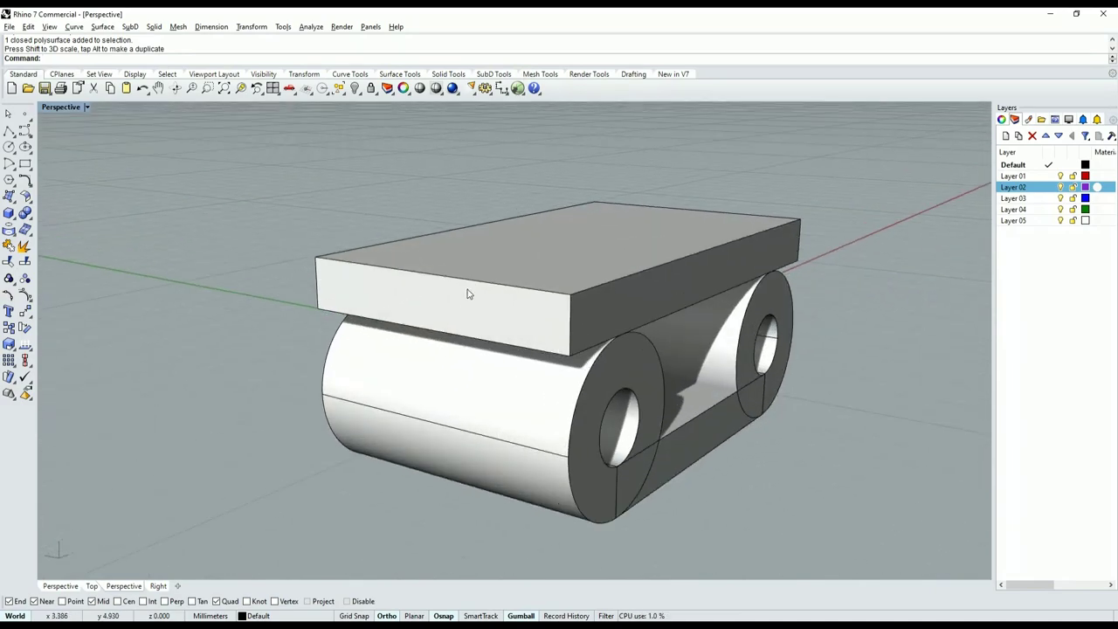
Push the top plate's left end face outward 2 mm, then view from Front.
{"action": "left_click", "coordinate": [467, 306], "text": "ctrl+shift"}
{"action": "mouse_move", "coordinate": [467, 306]}
{"action": "right_mouse_down"}
{"action": "mouse_move", "coordinate": [424, 324]}
{"action": "mouse_move", "coordinate": [531, 303]}
{"action": "mouse_move", "coordinate": [448, 312]}
{"action": "right_mouse_up"}
{"action": "scroll", "coordinate": [531, 302], "scroll_direction": "down", "scroll_amount": 3}
{"action": "left_click_drag", "start_coordinate": [450, 279], "coordinate": [394, 298]}
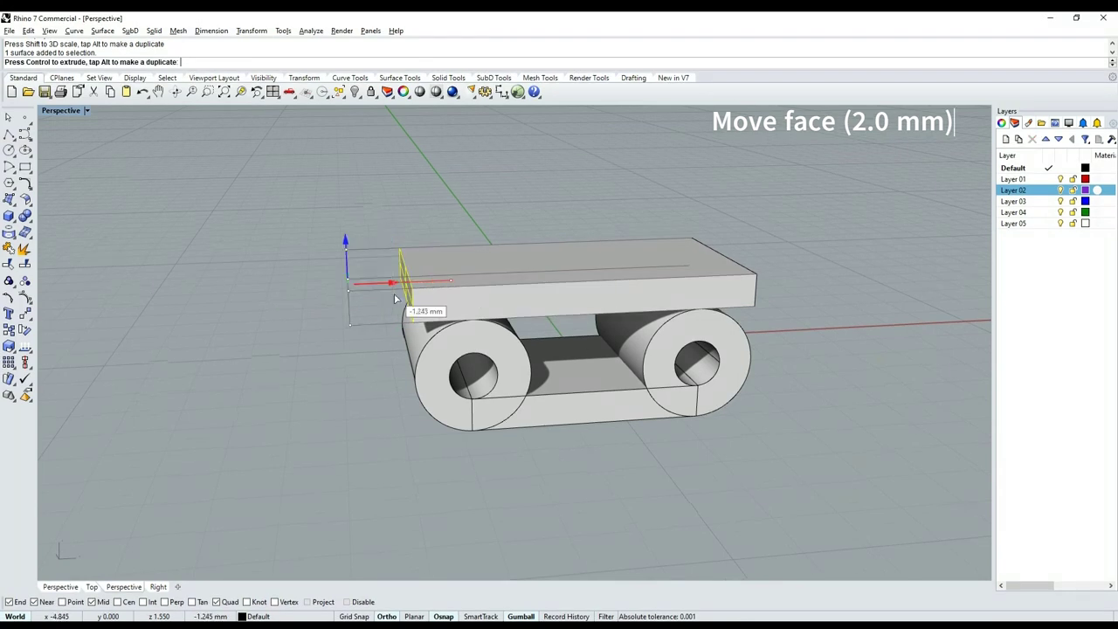
{"action": "type", "text": "2"}
{"action": "key", "text": "Return"}
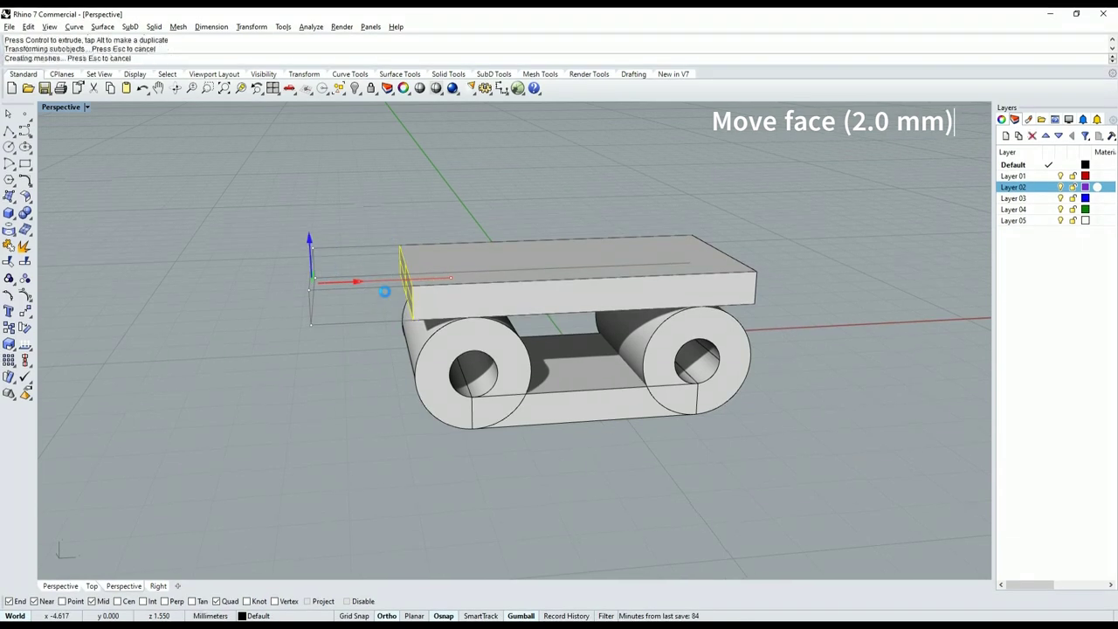
{"action": "scroll", "coordinate": [390, 291], "scroll_direction": "down", "scroll_amount": 3}
{"action": "key", "text": "Escape"}
{"action": "right_click_drag", "start_coordinate": [428, 392], "coordinate": [454, 295]}
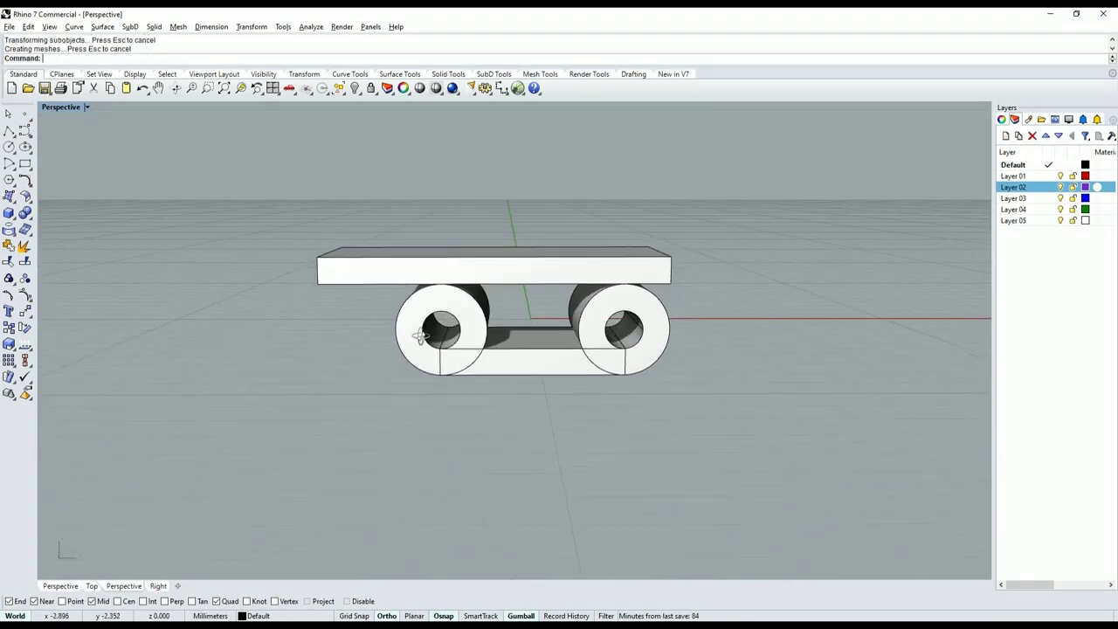
{"action": "scroll", "coordinate": [454, 294], "scroll_direction": "up", "scroll_amount": 3}
{"action": "key", "text": "ctrl+F2"}
Bend the top slab's left end upward into a smooth curve with Bend.
{"action": "scroll", "coordinate": [437, 292], "scroll_direction": "down", "scroll_amount": 2}
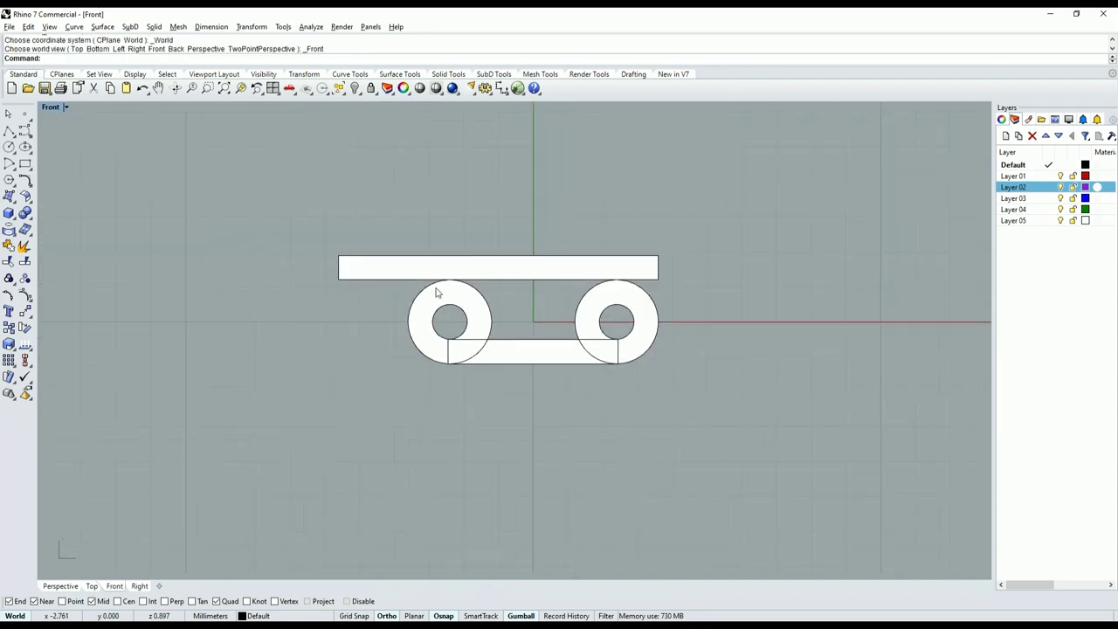
{"action": "scroll", "coordinate": [448, 272], "scroll_direction": "up", "scroll_amount": 2}
{"action": "left_click", "coordinate": [444, 273]}
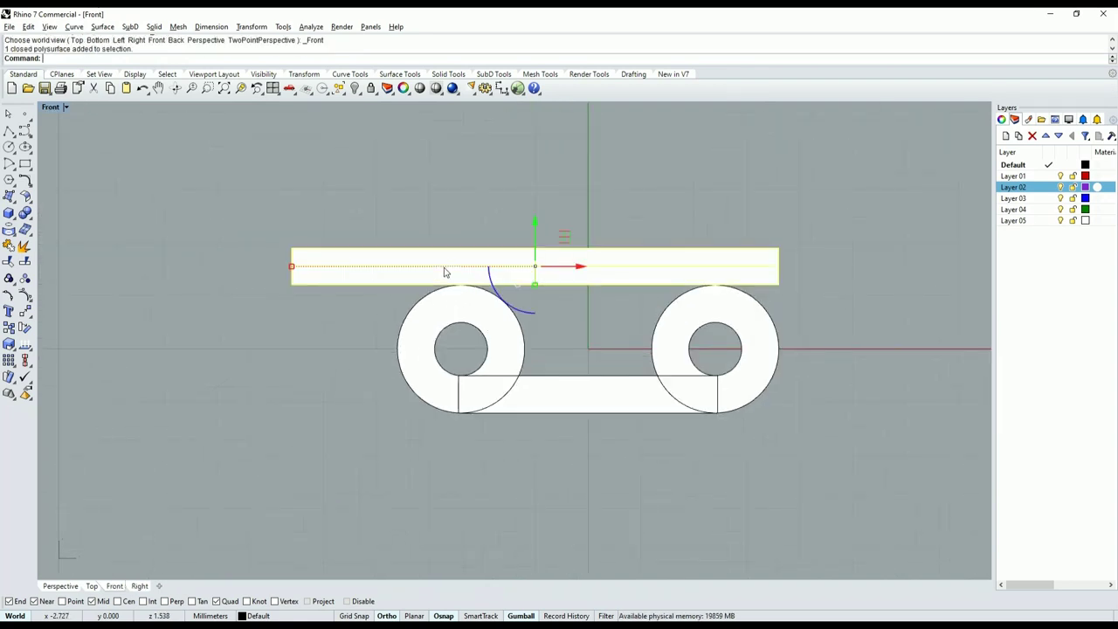
{"action": "left_click", "coordinate": [14, 383]}
{"action": "left_click", "coordinate": [26, 399]}
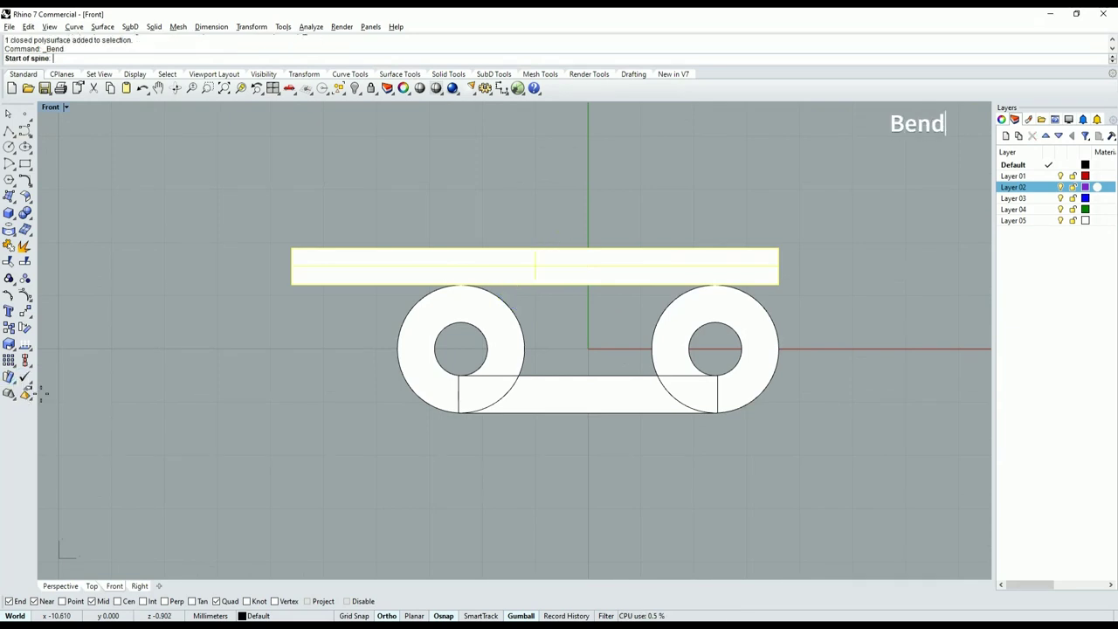
{"action": "scroll", "coordinate": [388, 280], "scroll_direction": "up", "scroll_amount": 1}
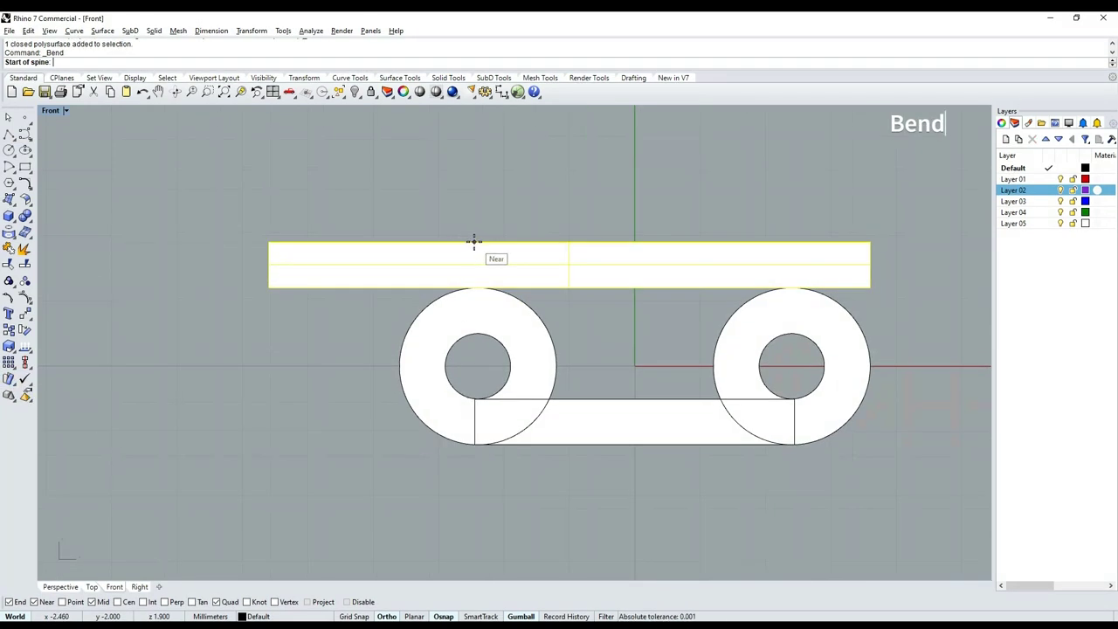
{"action": "left_click", "coordinate": [479, 241]}
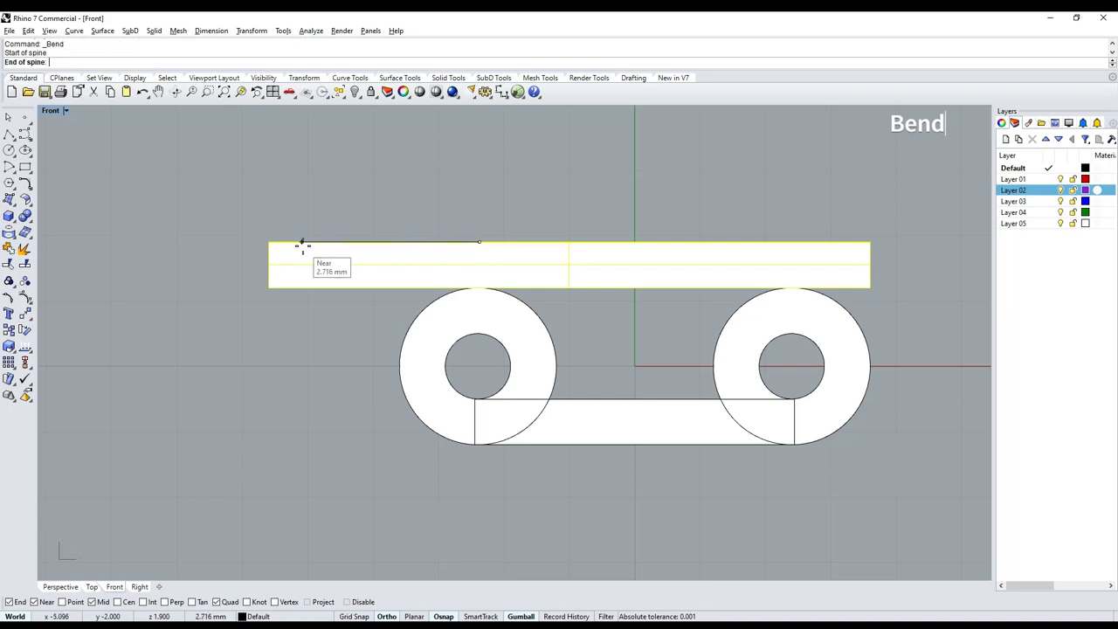
{"action": "left_click", "coordinate": [269, 242]}
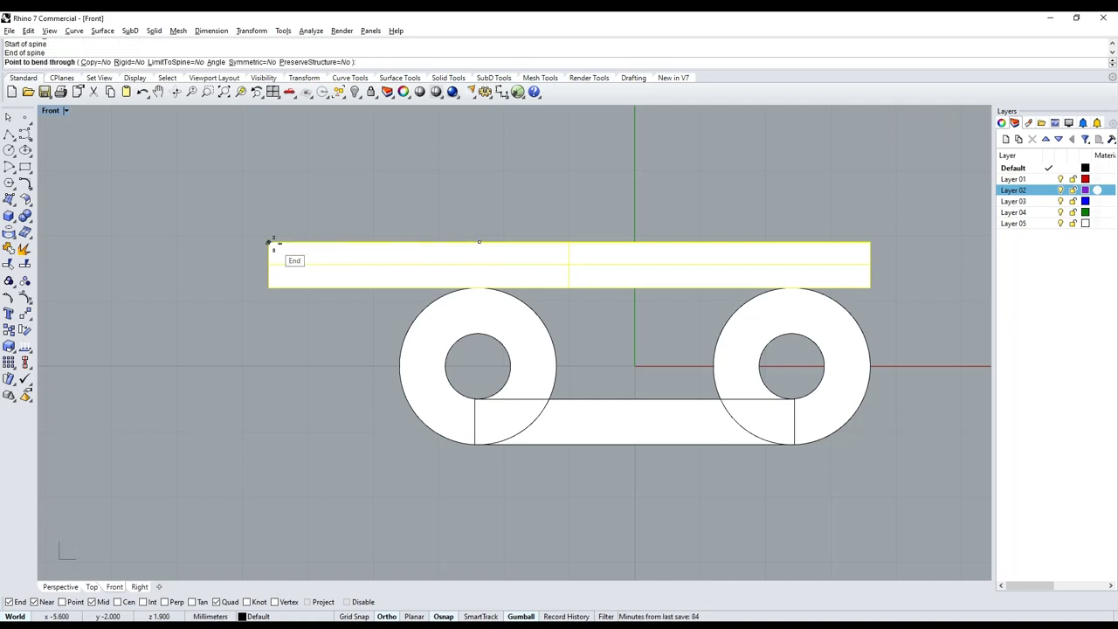
{"action": "scroll", "coordinate": [269, 242], "scroll_direction": "down", "scroll_amount": 5}
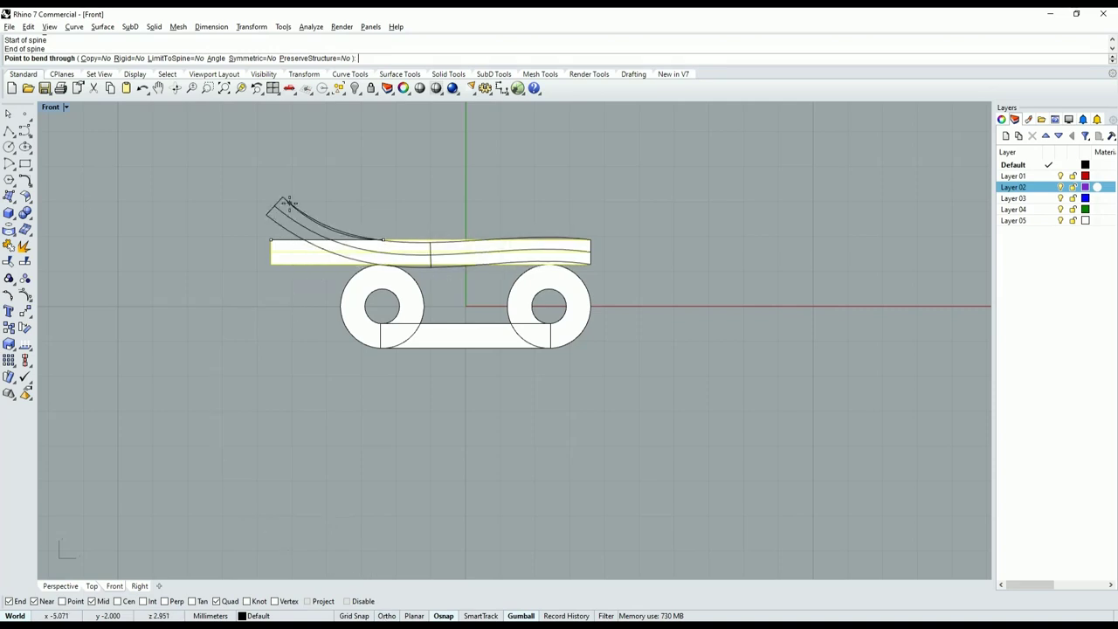
{"action": "scroll", "coordinate": [298, 173], "scroll_direction": "up", "scroll_amount": 1}
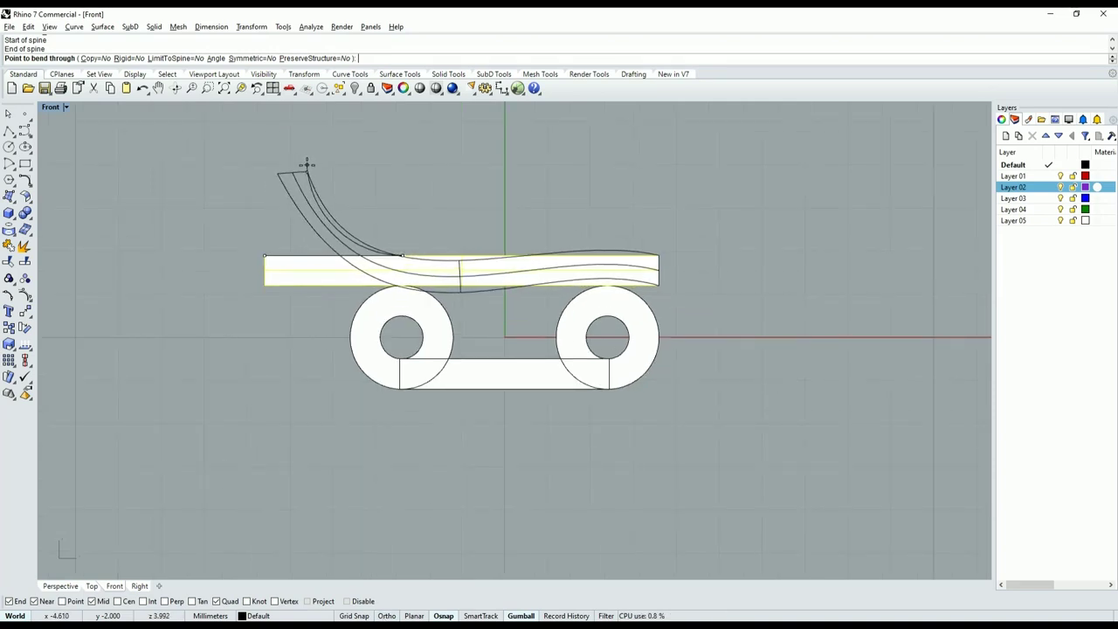
{"action": "left_click", "coordinate": [303, 173]}
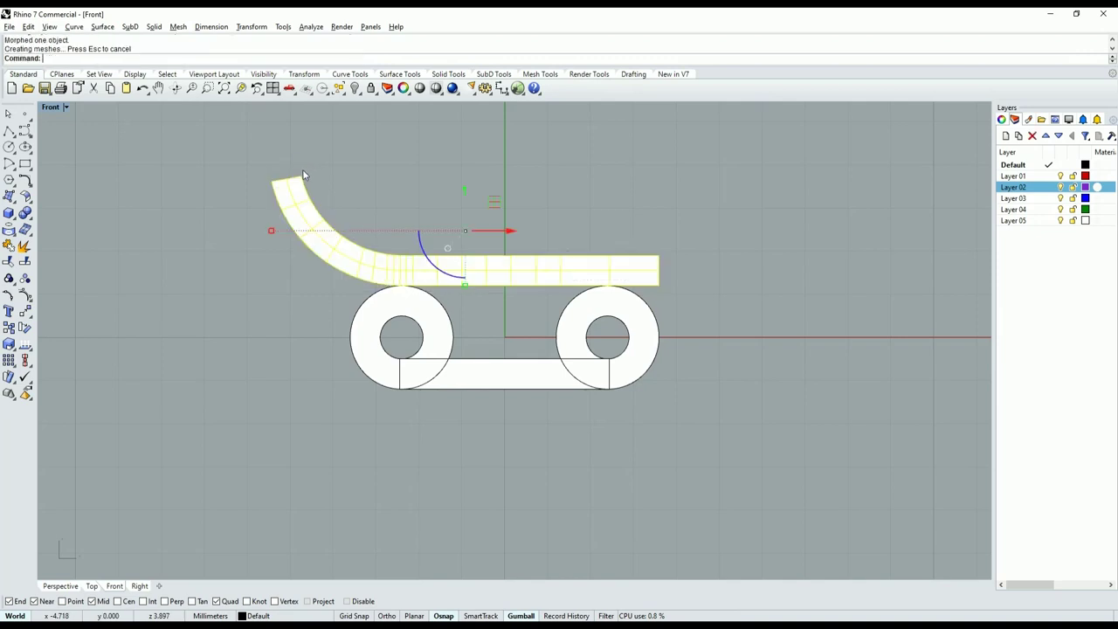
{"action": "left_click", "coordinate": [285, 357]}
Switch the viewport to Perspective and orbit to see the bent part in 3D.
{"action": "scroll", "coordinate": [450, 280], "scroll_direction": "down", "scroll_amount": 2}
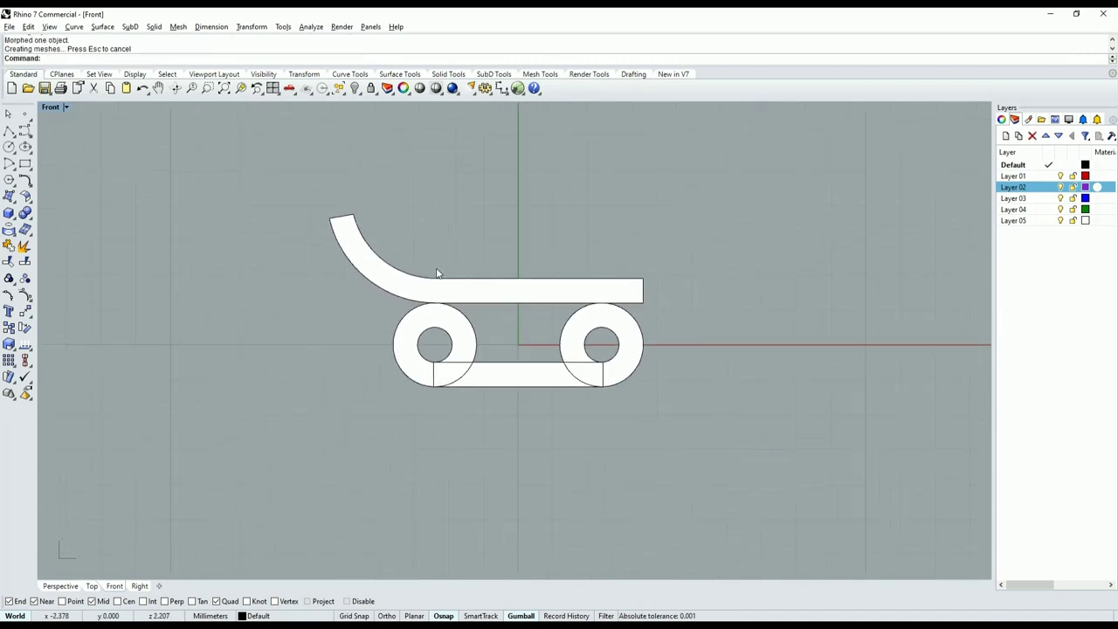
{"action": "type", "text": "P"}
{"action": "key", "text": "Return"}
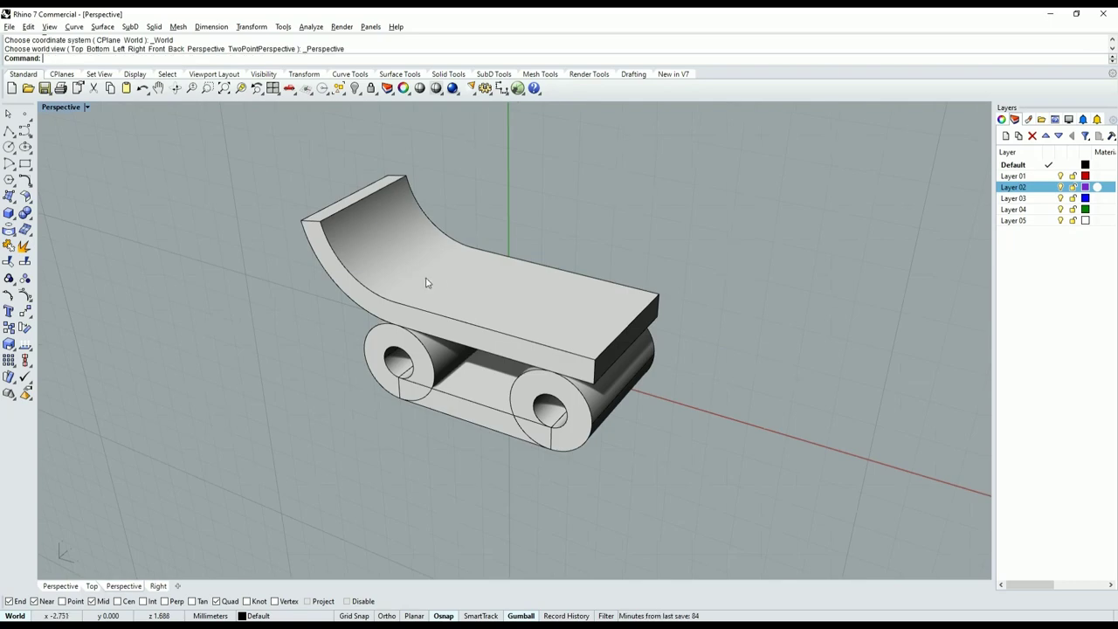
{"action": "scroll", "coordinate": [424, 280], "scroll_direction": "down", "scroll_amount": 3}
{"action": "mouse_move", "coordinate": [425, 280]}
{"action": "right_mouse_down"}
{"action": "mouse_move", "coordinate": [242, 337]}
{"action": "mouse_move", "coordinate": [419, 318]}
{"action": "mouse_move", "coordinate": [467, 245]}
{"action": "mouse_move", "coordinate": [411, 280]}
{"action": "mouse_move", "coordinate": [399, 274]}
{"action": "mouse_move", "coordinate": [295, 350]}
{"action": "mouse_move", "coordinate": [390, 315]}
{"action": "mouse_move", "coordinate": [441, 326]}
{"action": "right_mouse_up"}
{"action": "scroll", "coordinate": [402, 288], "scroll_direction": "up", "scroll_amount": 2}
{"action": "scroll", "coordinate": [410, 262], "scroll_direction": "up", "scroll_amount": 3}
{"action": "scroll", "coordinate": [413, 325], "scroll_direction": "down", "scroll_amount": 1}
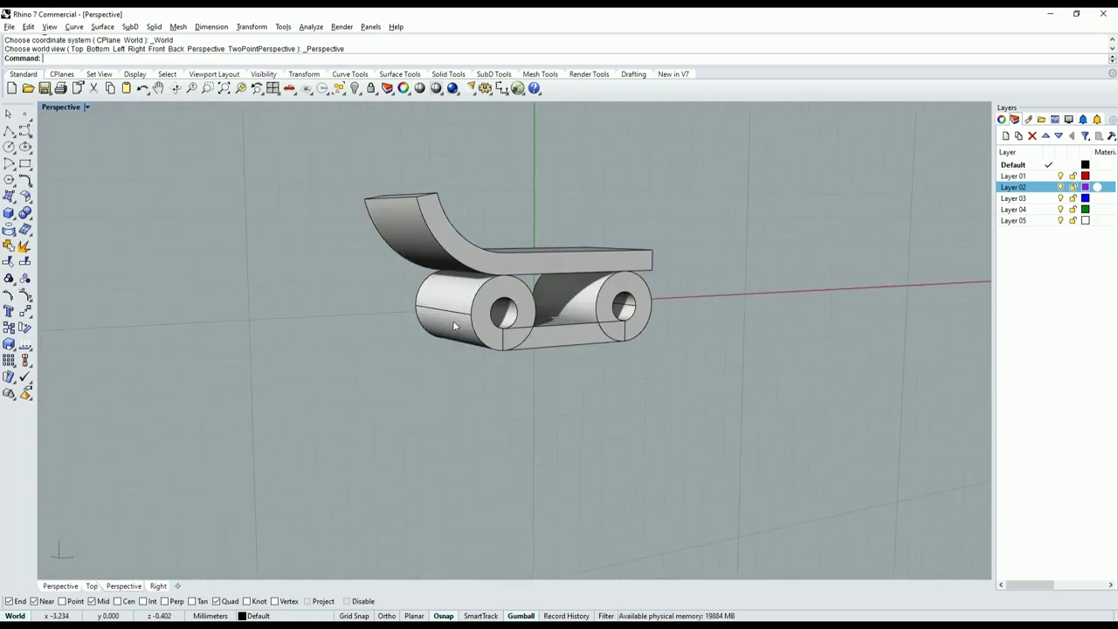
{"action": "scroll", "coordinate": [456, 327], "scroll_direction": "up", "scroll_amount": 2}
{"action": "scroll", "coordinate": [469, 306], "scroll_direction": "up", "scroll_amount": 2}
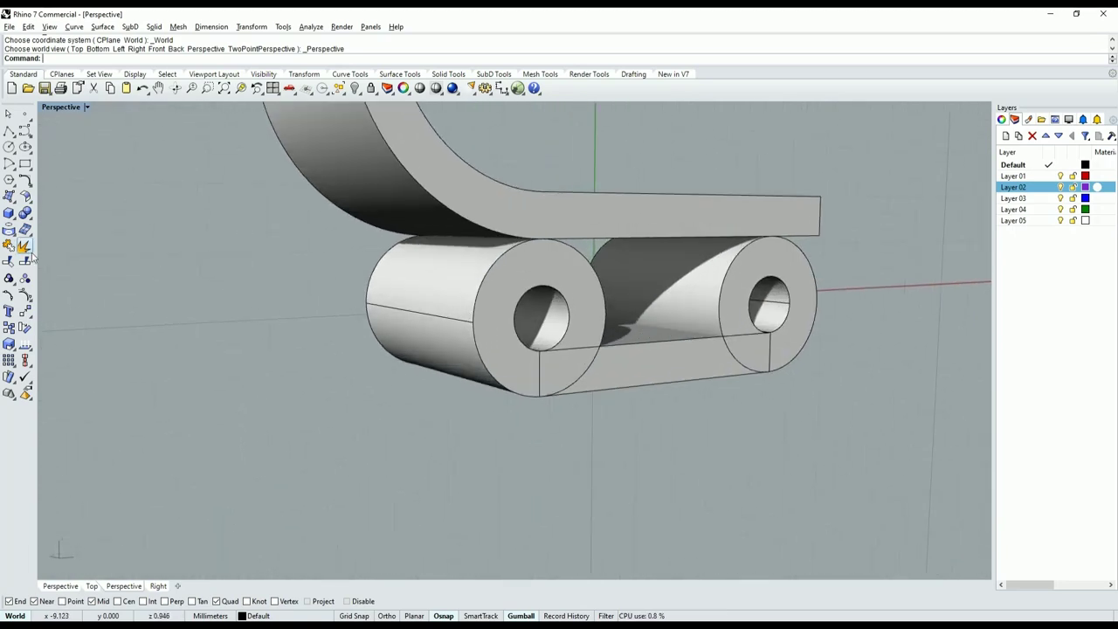
Extract the left knuckle's outer cylindrical face and lock everything else.
{"action": "left_click", "coordinate": [29, 250]}
{"action": "left_click", "coordinate": [447, 298]}
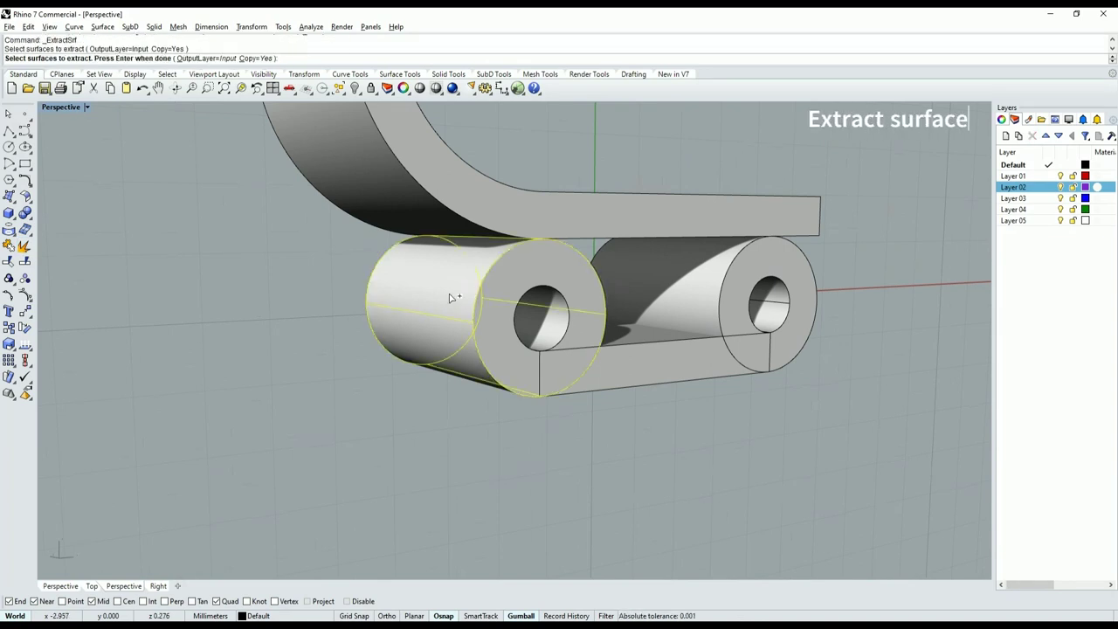
{"action": "key", "text": "Return"}
{"action": "scroll", "coordinate": [450, 298], "scroll_direction": "down", "scroll_amount": 3}
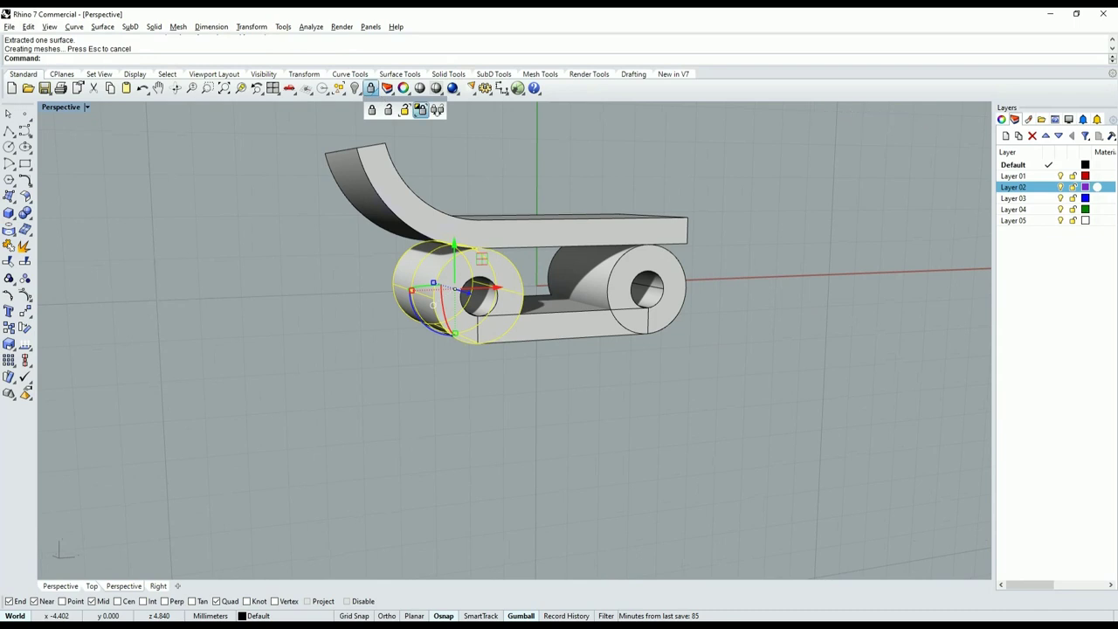
{"action": "left_click", "coordinate": [371, 89]}
{"action": "key", "text": "Escape"}
{"action": "scroll", "coordinate": [420, 286], "scroll_direction": "up", "scroll_amount": 3}
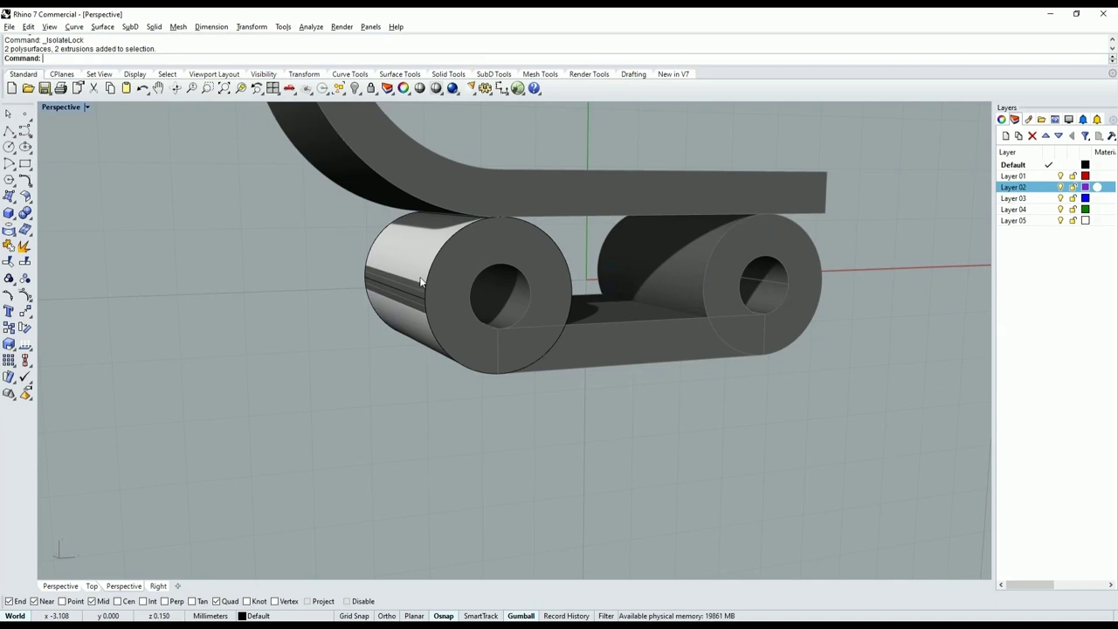
Start the seam adjustment command for a closed surface.
{"action": "left_click", "coordinate": [384, 249]}
{"action": "left_click", "coordinate": [278, 252]}
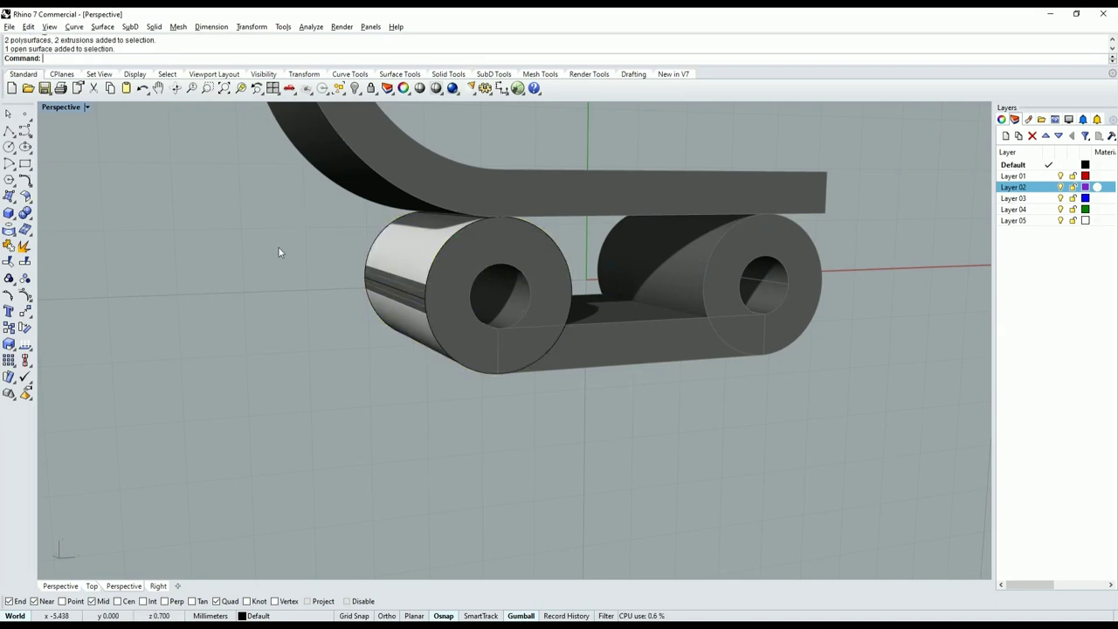
{"action": "left_click", "coordinate": [32, 203]}
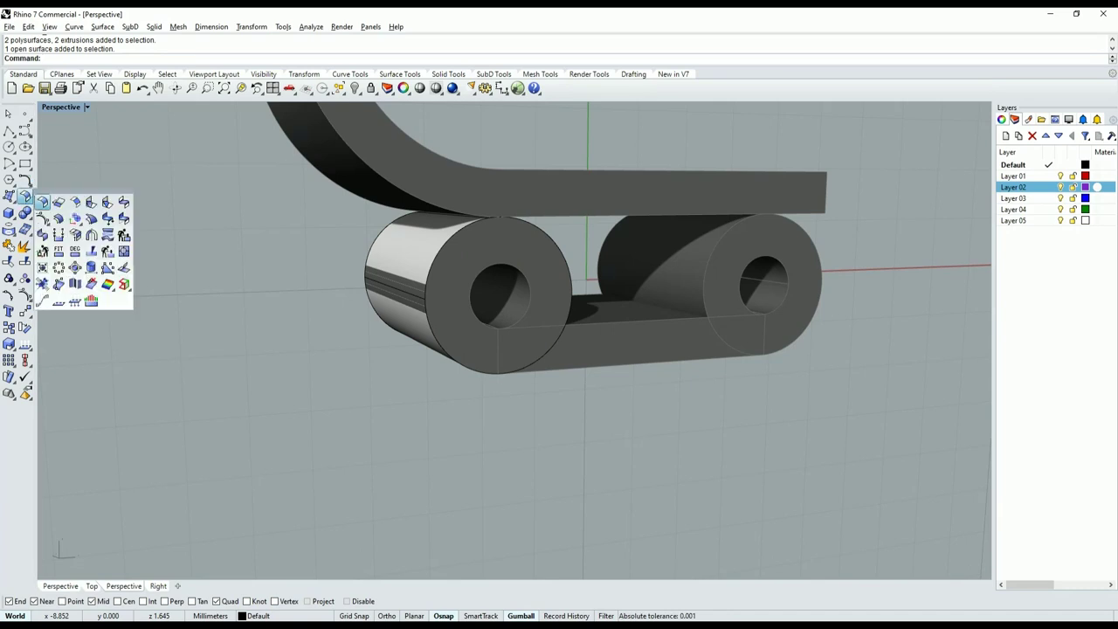
{"action": "left_click", "coordinate": [91, 271]}
Move the knuckle surface's seam to its top point.
{"action": "scroll", "coordinate": [458, 292], "scroll_direction": "up", "scroll_amount": 3}
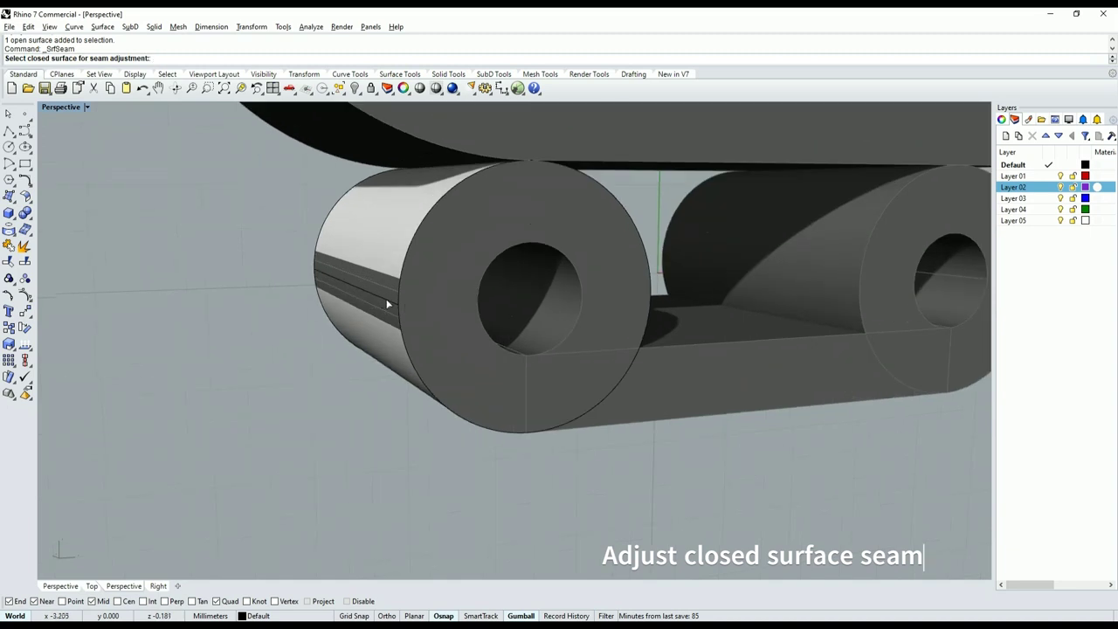
{"action": "left_click", "coordinate": [388, 303]}
{"action": "scroll", "coordinate": [407, 316], "scroll_direction": "down", "scroll_amount": 3}
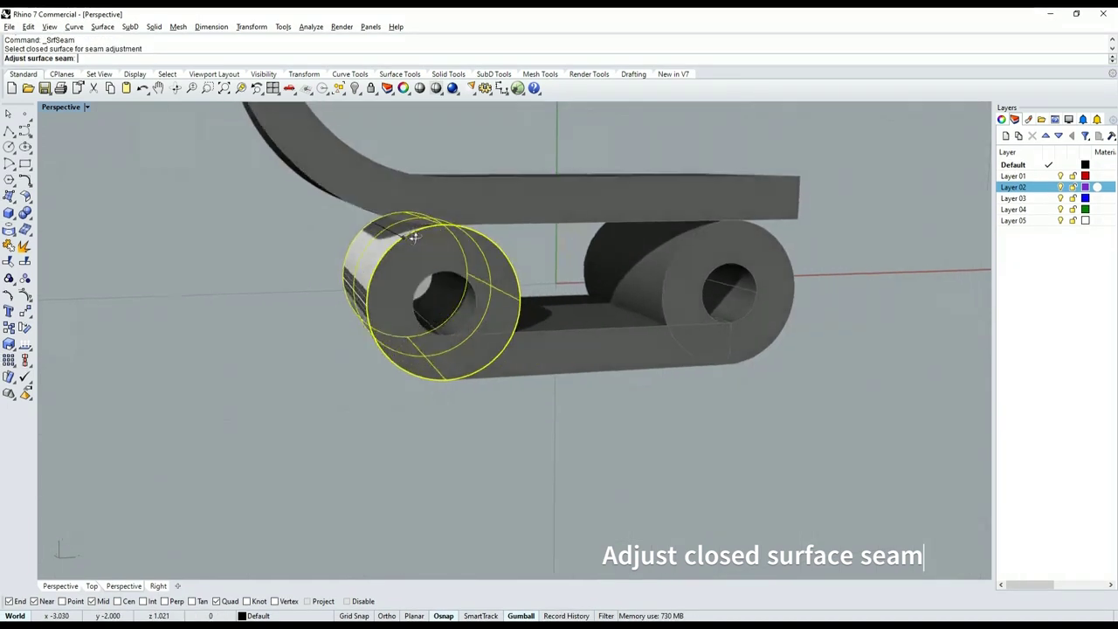
{"action": "right_click_drag", "start_coordinate": [414, 236], "coordinate": [414, 220]}
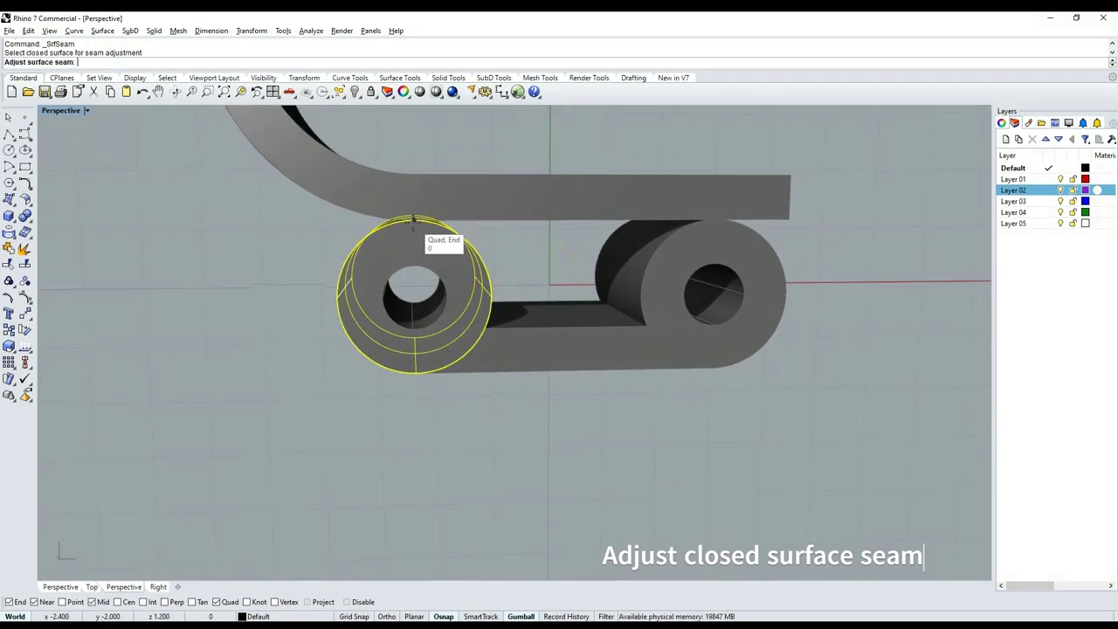
{"action": "left_click", "coordinate": [412, 219]}
{"action": "mouse_move", "coordinate": [407, 227]}
{"action": "right_mouse_down"}
{"action": "mouse_move", "coordinate": [322, 327]}
{"action": "mouse_move", "coordinate": [365, 373]}
{"action": "mouse_move", "coordinate": [395, 274]}
{"action": "right_mouse_up"}
Split the knuckle surface along an isocurve at the top seam point.
{"action": "scroll", "coordinate": [411, 239], "scroll_direction": "up", "scroll_amount": 3}
{"action": "left_click", "coordinate": [411, 239]}
{"action": "scroll", "coordinate": [412, 239], "scroll_direction": "down", "scroll_amount": 3}
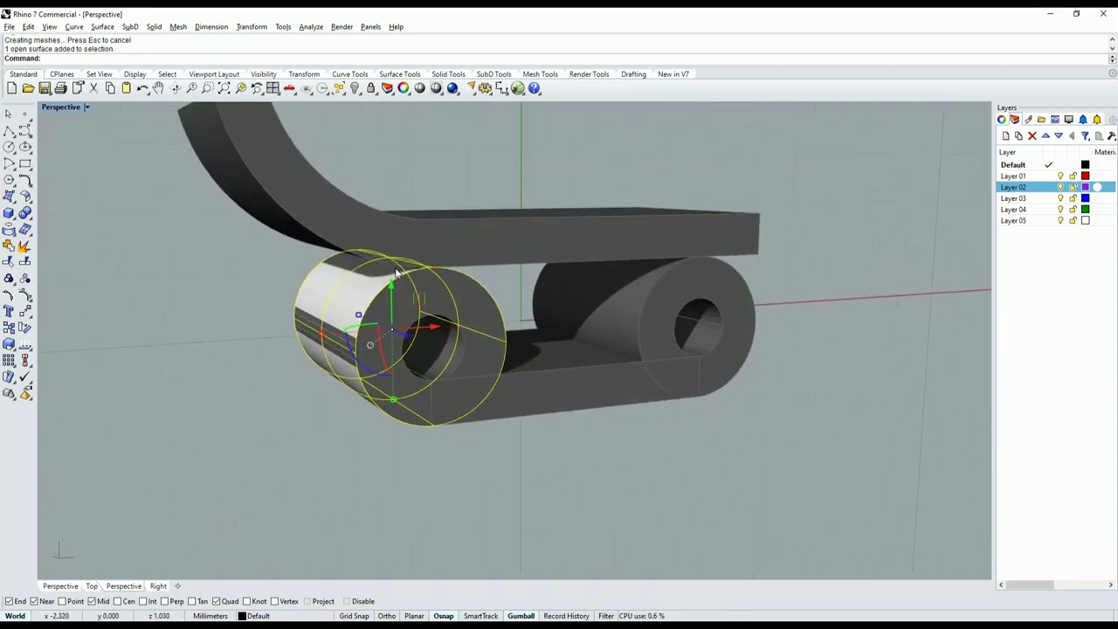
{"action": "left_click", "coordinate": [26, 263]}
{"action": "left_click", "coordinate": [96, 57]}
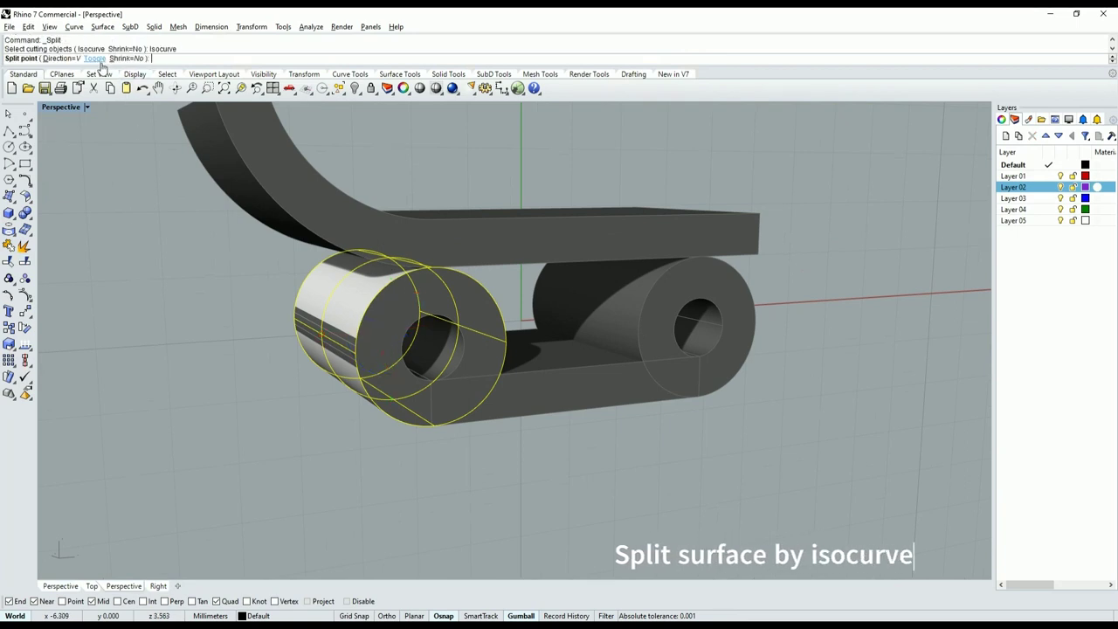
{"action": "scroll", "coordinate": [414, 379], "scroll_direction": "down", "scroll_amount": 3}
{"action": "right_click_drag", "start_coordinate": [411, 375], "coordinate": [367, 324]}
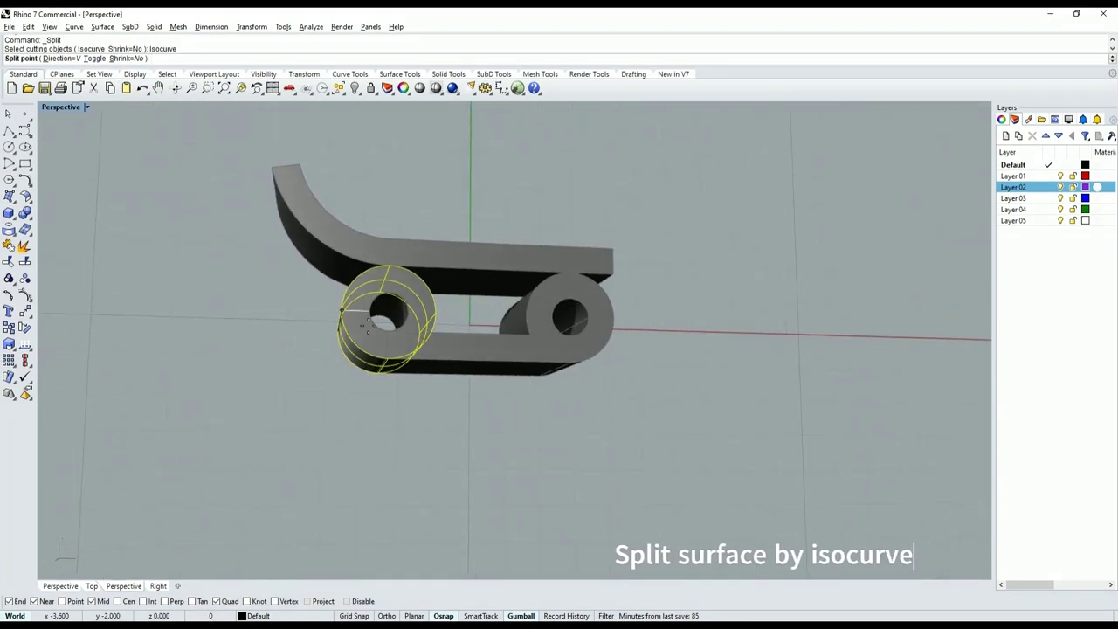
{"action": "scroll", "coordinate": [366, 330], "scroll_direction": "up", "scroll_amount": 2}
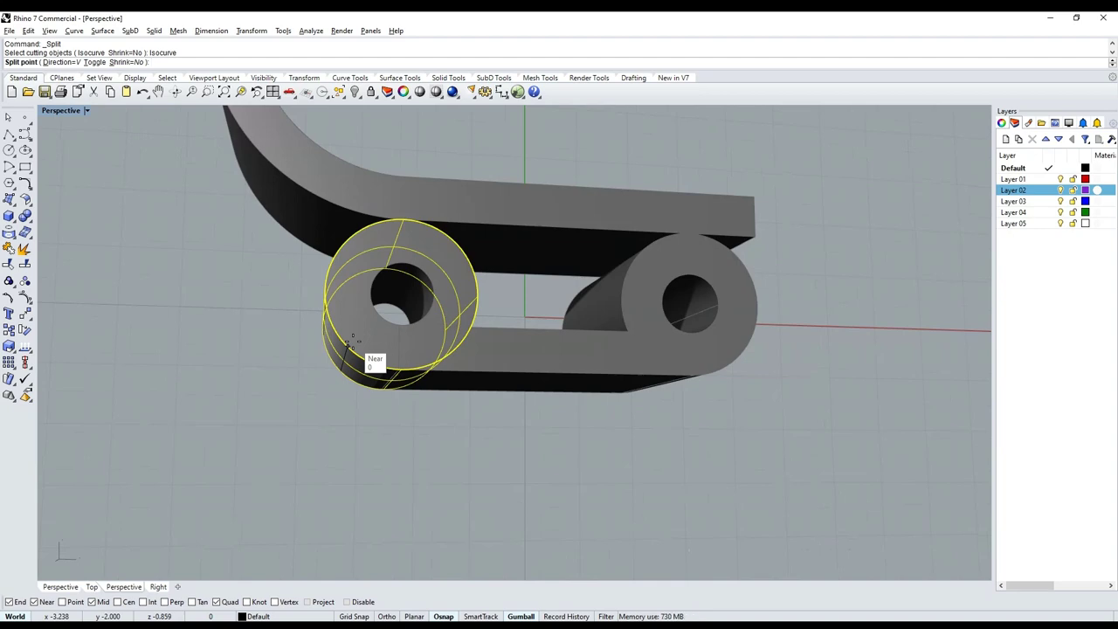
{"action": "right_click_drag", "start_coordinate": [353, 341], "coordinate": [395, 273]}
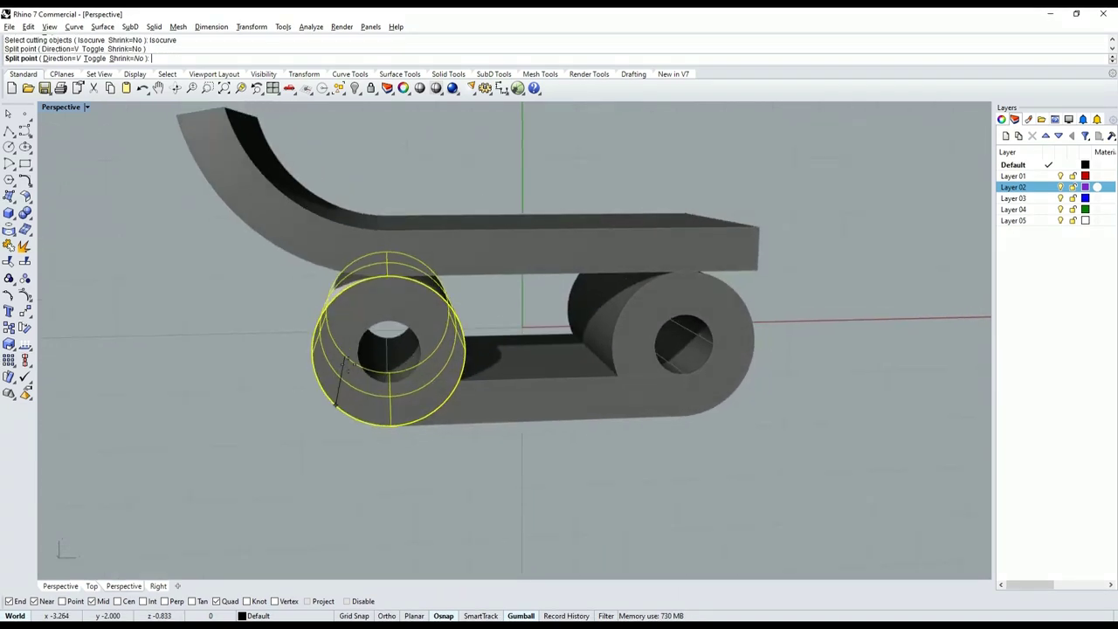
{"action": "scroll", "coordinate": [395, 274], "scroll_direction": "up", "scroll_amount": 3}
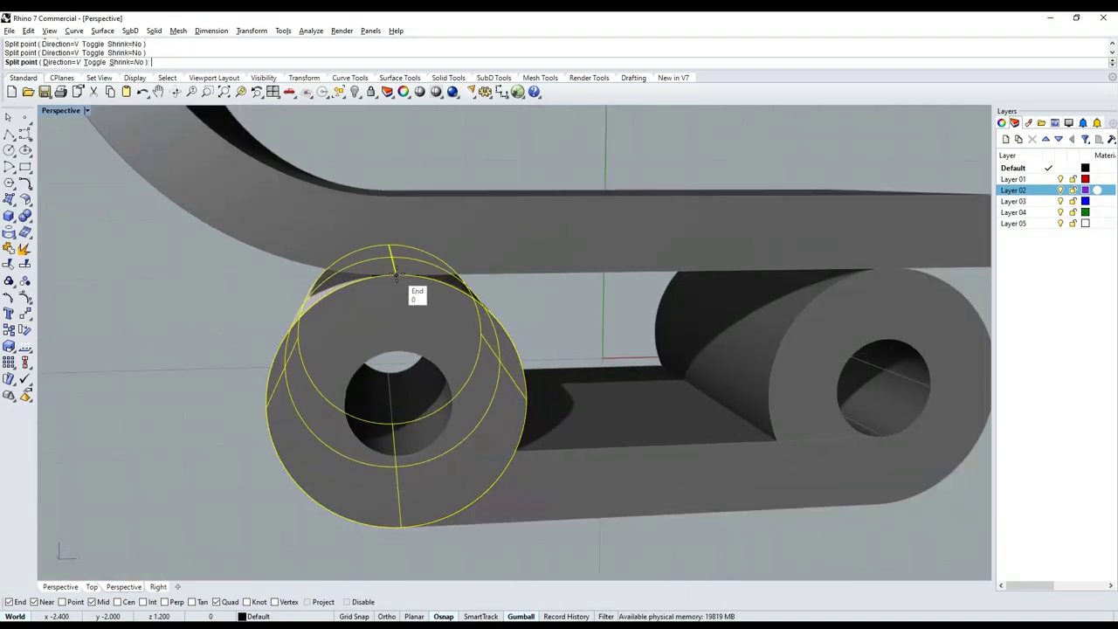
{"action": "left_click", "coordinate": [395, 274]}
{"action": "key", "text": "Return"}
{"action": "scroll", "coordinate": [397, 273], "scroll_direction": "down", "scroll_amount": 2}
{"action": "scroll", "coordinate": [400, 264], "scroll_direction": "down", "scroll_amount": 2}
Delete one half of the split knuckle surface.
{"action": "right_click_drag", "start_coordinate": [400, 265], "coordinate": [252, 398]}
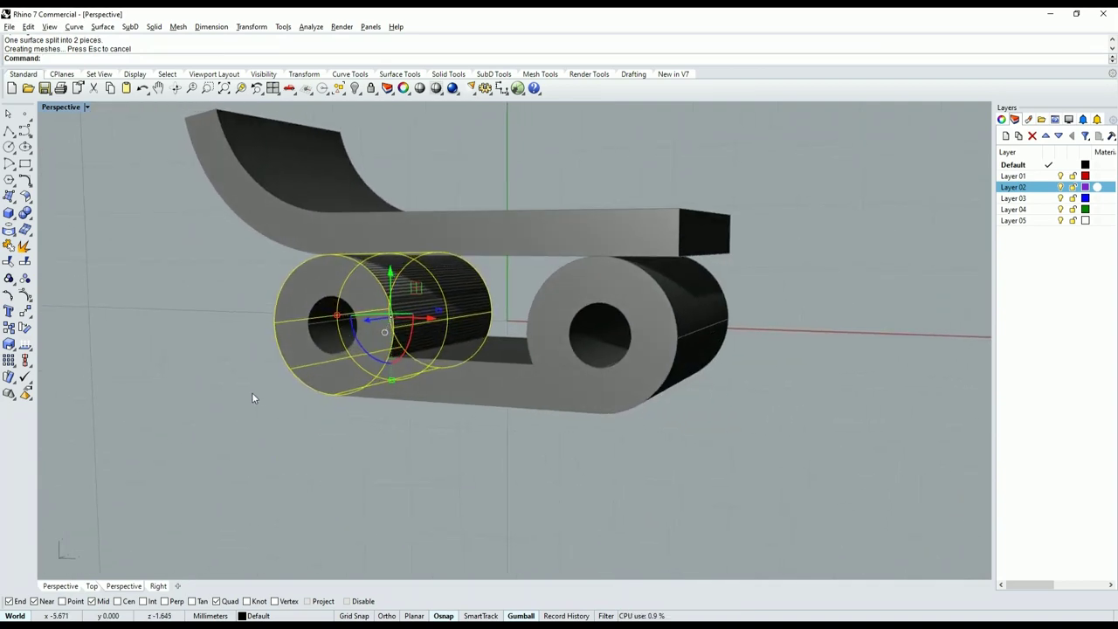
{"action": "key", "text": "Escape"}
{"action": "left_click", "coordinate": [415, 312]}
{"action": "key", "text": "Delete"}
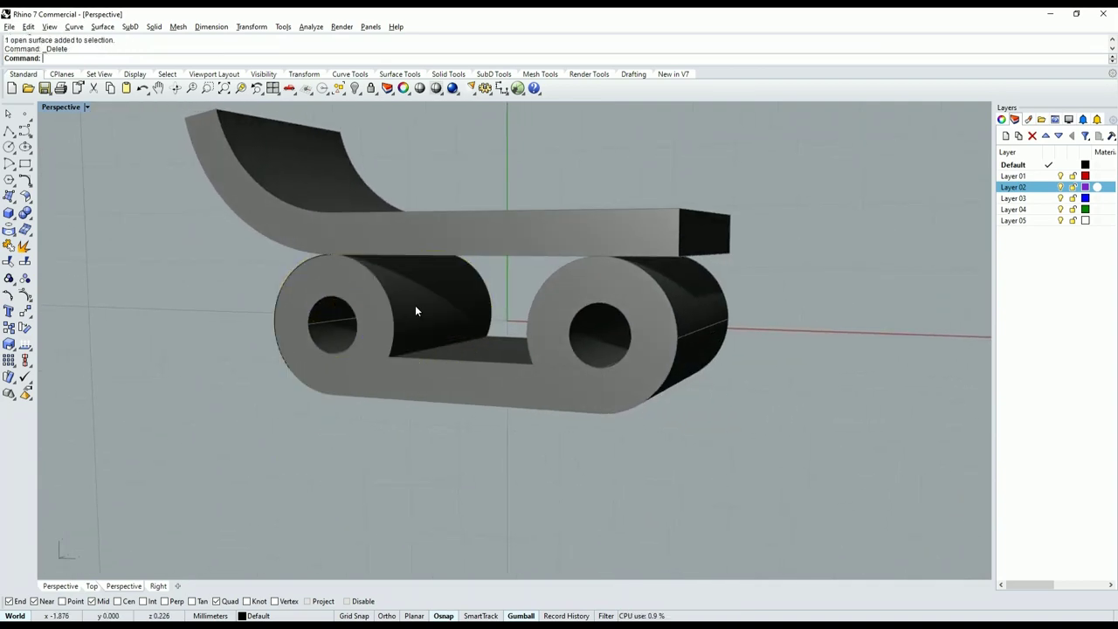
{"action": "scroll", "coordinate": [415, 310], "scroll_direction": "down", "scroll_amount": 3}
{"action": "mouse_move", "coordinate": [257, 440]}
{"action": "right_mouse_down"}
{"action": "mouse_move", "coordinate": [474, 309]}
{"action": "mouse_move", "coordinate": [404, 367]}
{"action": "right_mouse_up"}
{"action": "scroll", "coordinate": [474, 308], "scroll_direction": "up", "scroll_amount": 3}
Offset the remaining knuckle surface half 0.7 mm into a solid curved flap.
{"action": "left_click", "coordinate": [474, 308]}
{"action": "scroll", "coordinate": [475, 308], "scroll_direction": "down", "scroll_amount": 2}
{"action": "scroll", "coordinate": [419, 315], "scroll_direction": "up", "scroll_amount": 3}
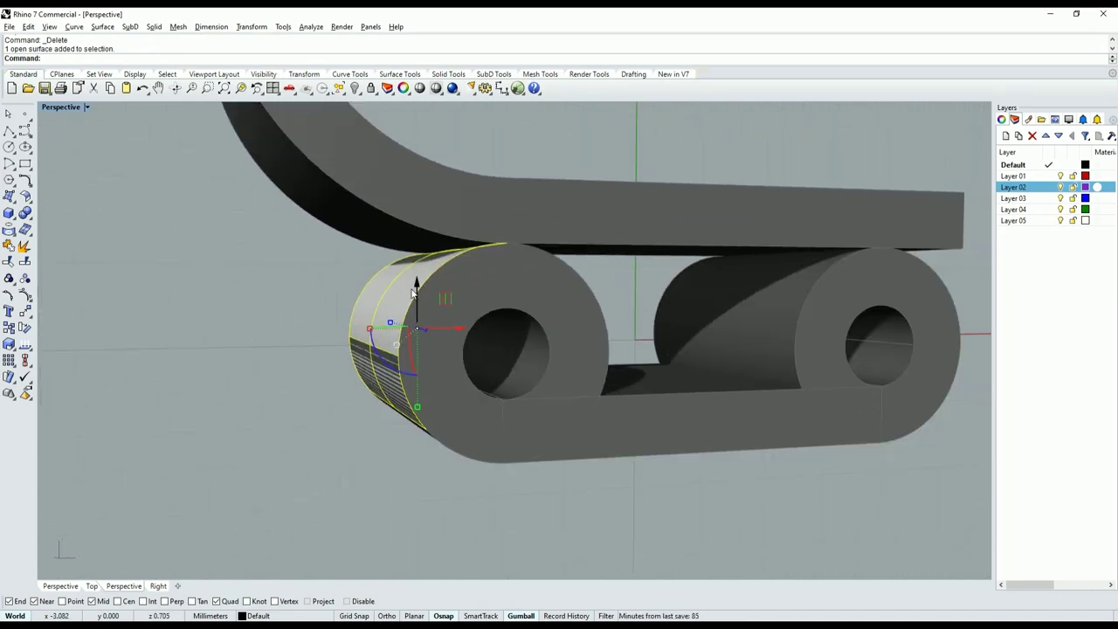
{"action": "right_click_drag", "start_coordinate": [430, 275], "coordinate": [411, 278]}
{"action": "left_click", "coordinate": [32, 207]}
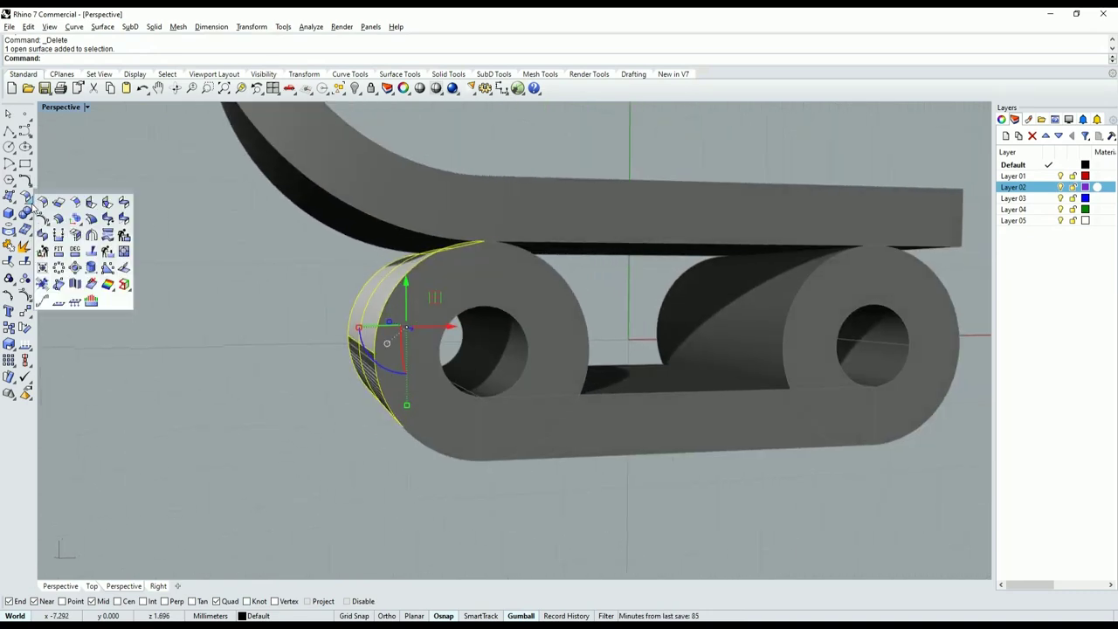
{"action": "left_click", "coordinate": [59, 219]}
{"action": "scroll", "coordinate": [316, 244], "scroll_direction": "down", "scroll_amount": 1}
{"action": "scroll", "coordinate": [316, 243], "scroll_direction": "down", "scroll_amount": 2}
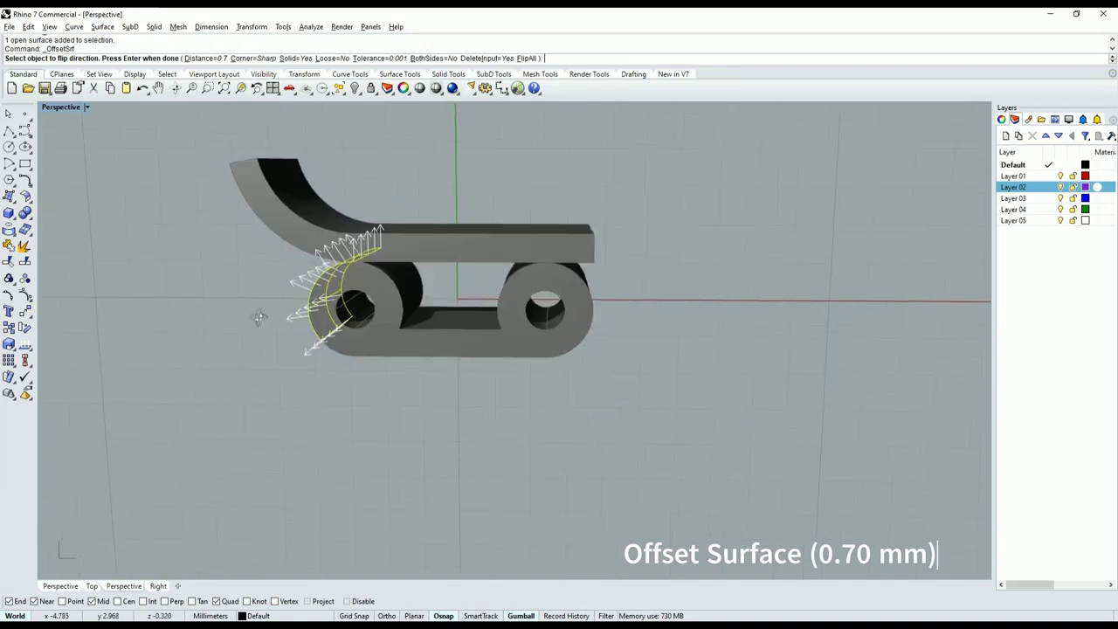
{"action": "right_click_drag", "start_coordinate": [258, 314], "coordinate": [280, 325]}
{"action": "scroll", "coordinate": [332, 284], "scroll_direction": "up", "scroll_amount": 3}
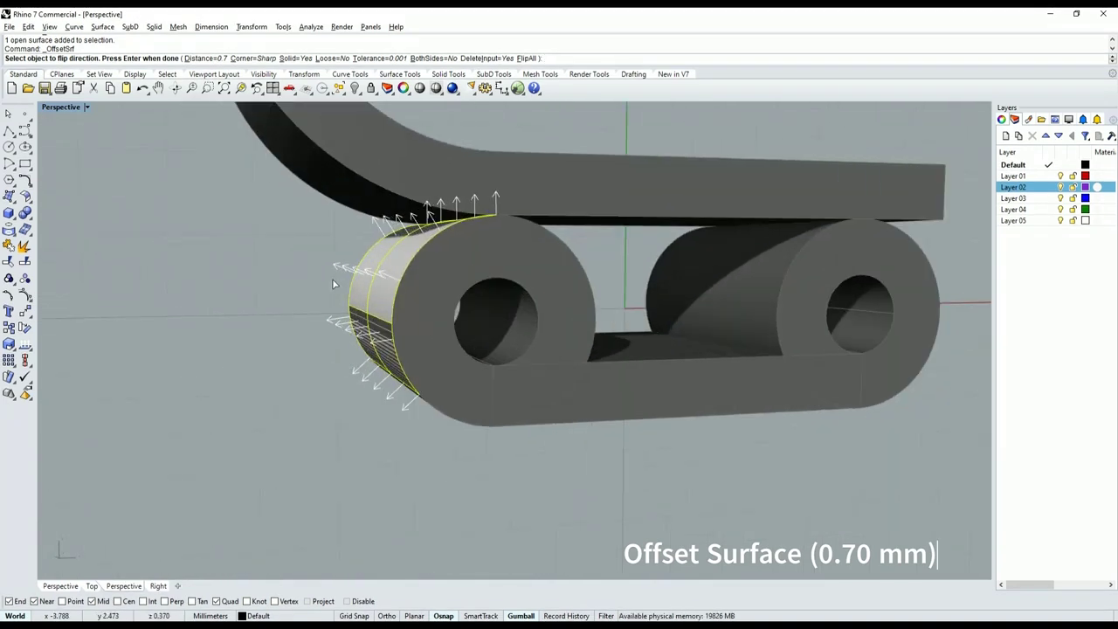
{"action": "type", "text": ".7"}
{"action": "key", "text": "Return"}
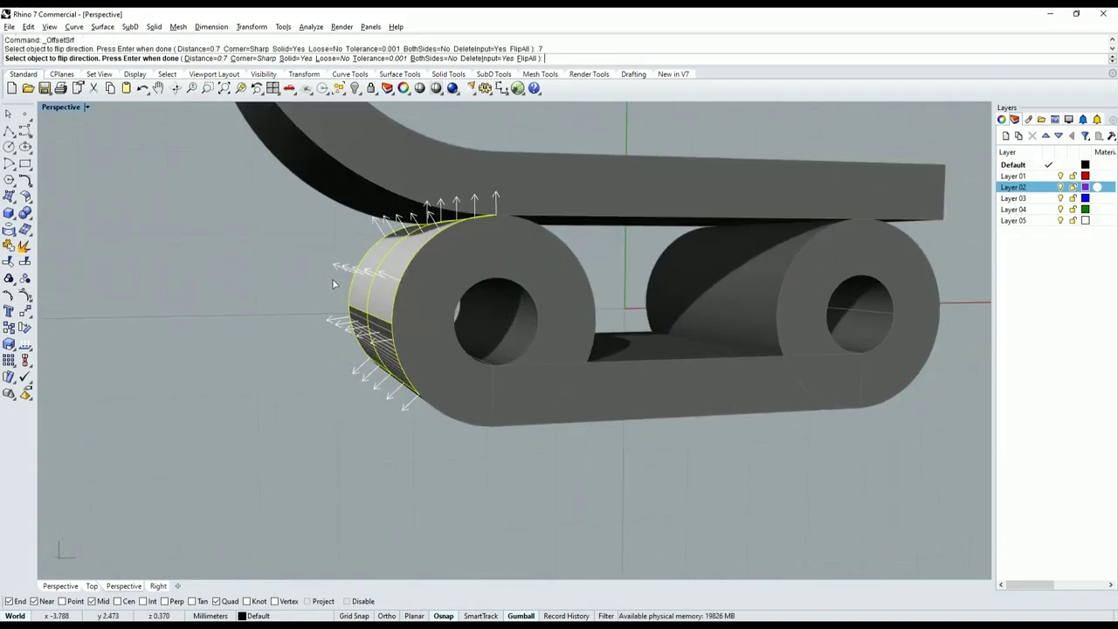
{"action": "scroll", "coordinate": [461, 236], "scroll_direction": "down", "scroll_amount": 3}
{"action": "mouse_move", "coordinate": [461, 236]}
{"action": "right_mouse_down"}
{"action": "mouse_move", "coordinate": [404, 317]}
{"action": "mouse_move", "coordinate": [444, 224]}
{"action": "mouse_move", "coordinate": [439, 389]}
{"action": "mouse_move", "coordinate": [401, 319]}
{"action": "mouse_move", "coordinate": [394, 207]}
{"action": "mouse_move", "coordinate": [414, 356]}
{"action": "right_mouse_up"}
{"action": "scroll", "coordinate": [413, 355], "scroll_direction": "up", "scroll_amount": 1}
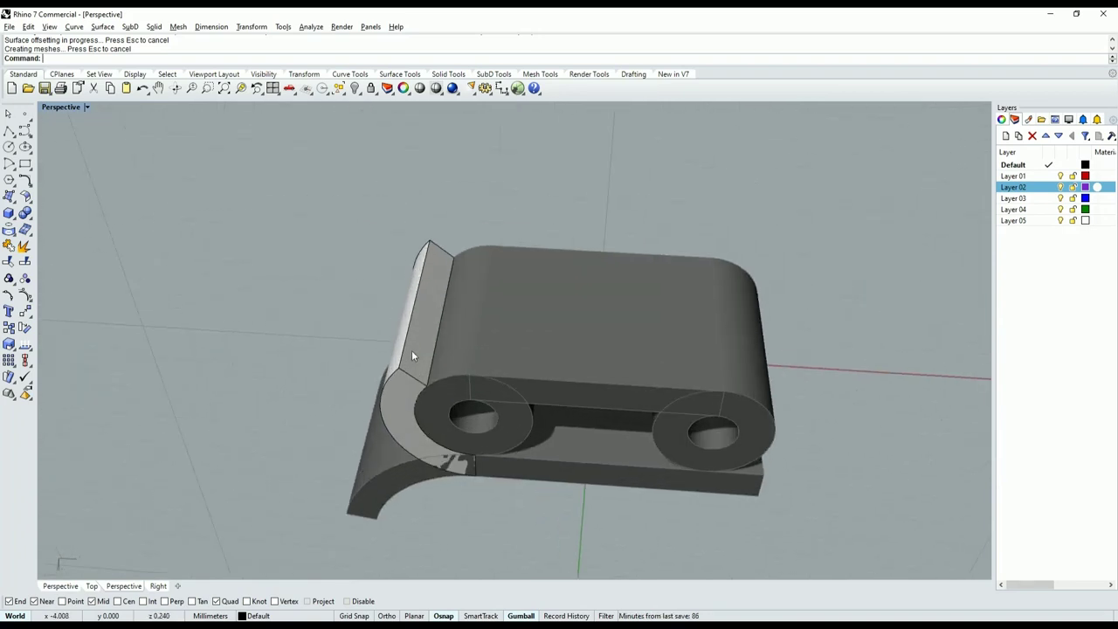
Fillet the curved flap's long top edge with a 0.5 mm radius.
{"action": "left_click", "coordinate": [31, 220]}
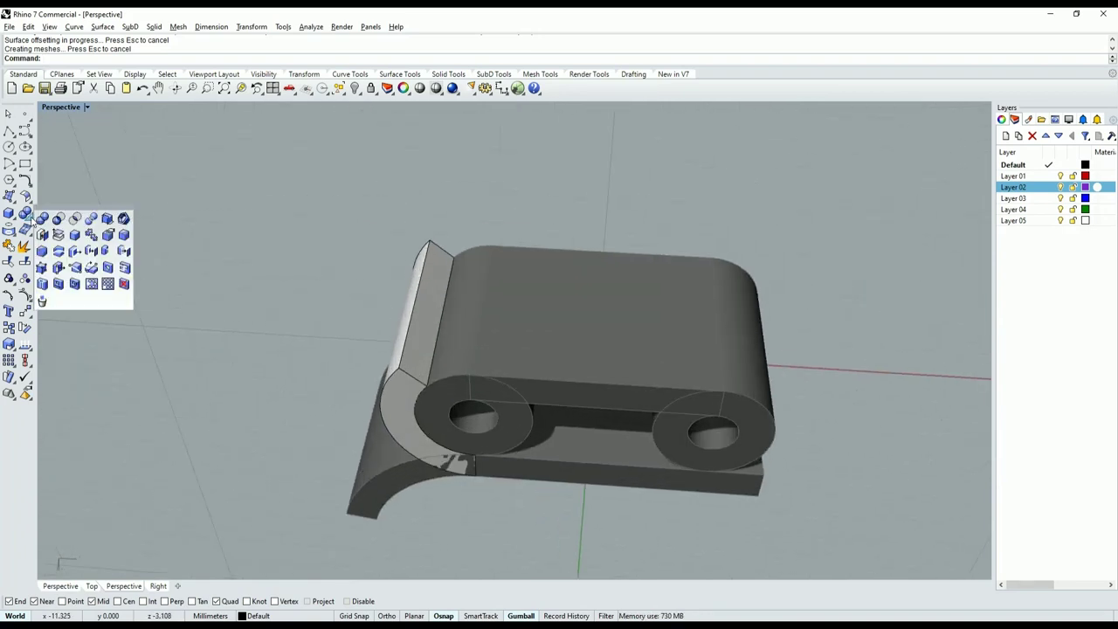
{"action": "left_click", "coordinate": [123, 234]}
{"action": "scroll", "coordinate": [407, 337], "scroll_direction": "up", "scroll_amount": 1}
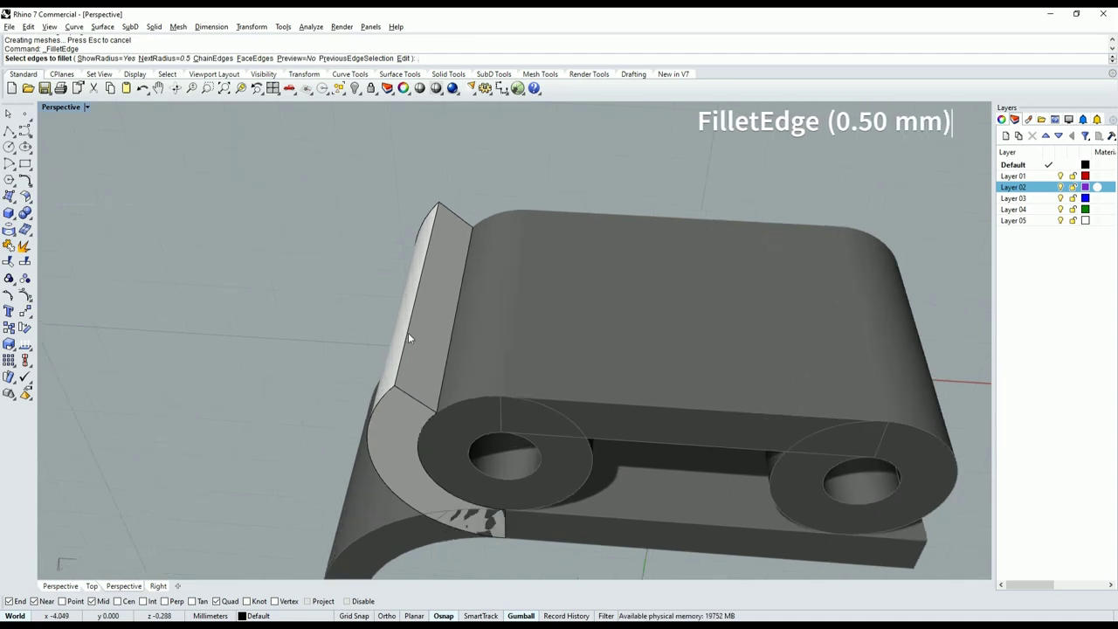
{"action": "type", "text": ".5"}
{"action": "key", "text": "Return"}
{"action": "left_click", "coordinate": [410, 324]}
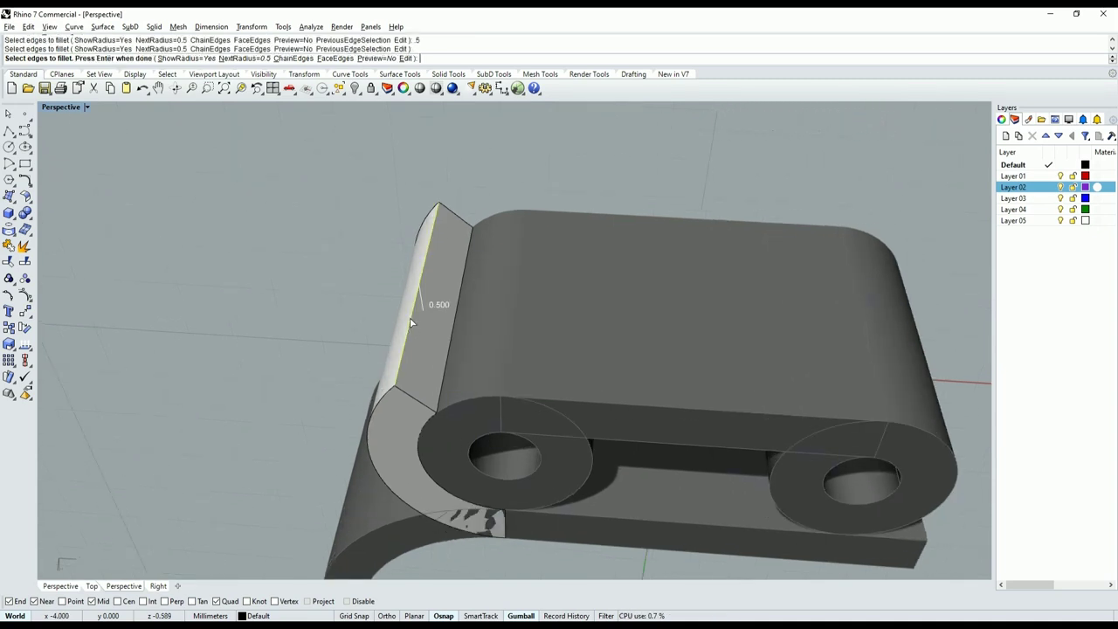
{"action": "key", "text": "Return"}
{"action": "key", "text": "Return"}
{"action": "scroll", "coordinate": [410, 323], "scroll_direction": "down", "scroll_amount": 3}
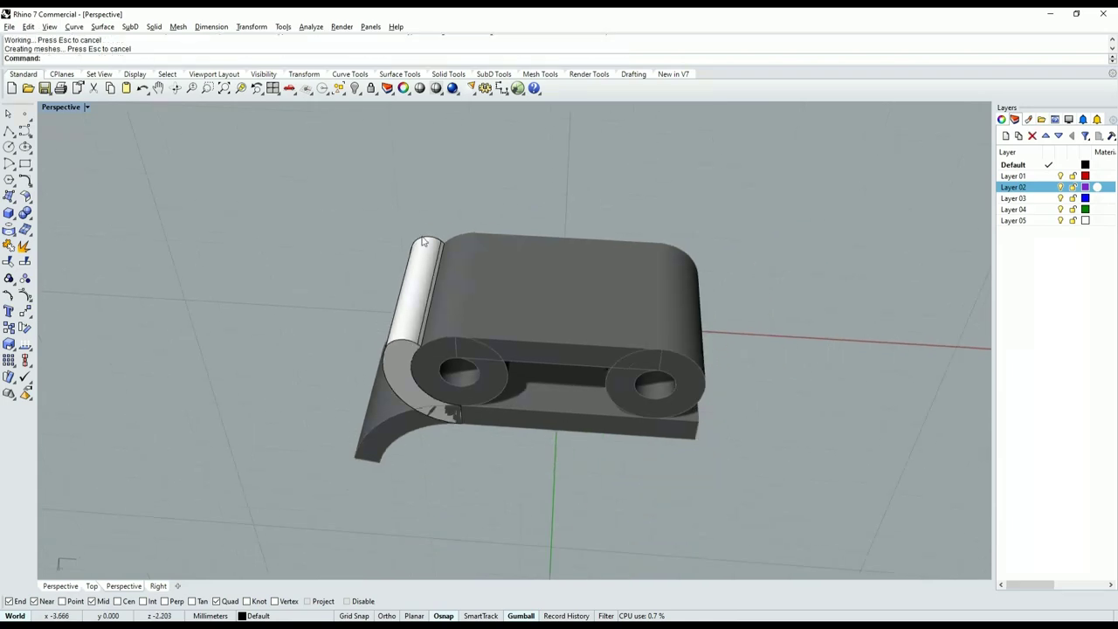
{"action": "right_click_drag", "start_coordinate": [411, 323], "coordinate": [443, 376]}
{"action": "scroll", "coordinate": [443, 230], "scroll_direction": "down", "scroll_amount": 3}
{"action": "right_click_drag", "start_coordinate": [443, 231], "coordinate": [435, 197]}
{"action": "scroll", "coordinate": [436, 197], "scroll_direction": "up", "scroll_amount": 3}
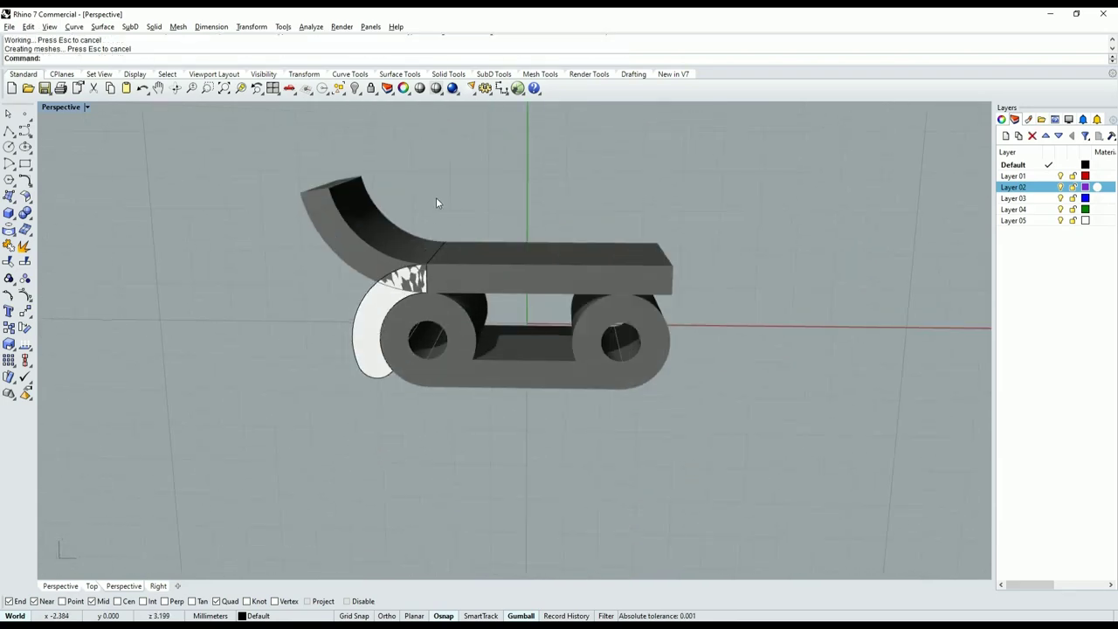
Unlock all parts and hide surface isocurves on the selected hinge solids.
{"action": "left_click", "coordinate": [371, 88]}
{"action": "mouse_move", "coordinate": [489, 350]}
{"action": "right_mouse_down"}
{"action": "mouse_move", "coordinate": [542, 377]}
{"action": "mouse_move", "coordinate": [482, 287]}
{"action": "mouse_move", "coordinate": [474, 367]}
{"action": "right_mouse_up"}
{"action": "scroll", "coordinate": [475, 366], "scroll_direction": "up", "scroll_amount": 3}
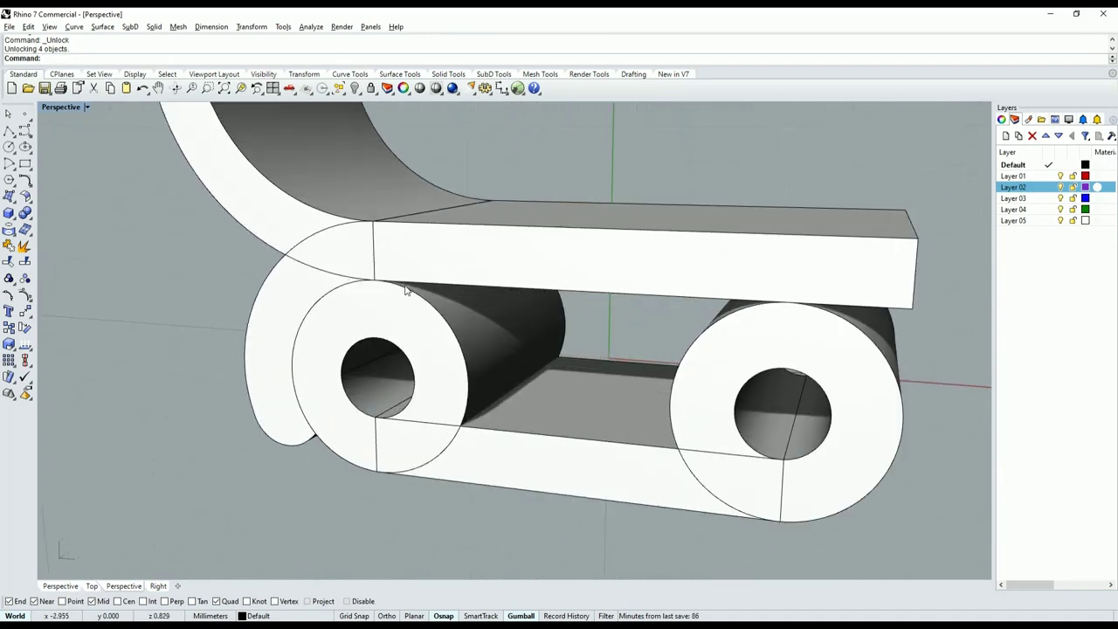
{"action": "left_click", "coordinate": [311, 285]}
{"action": "scroll", "coordinate": [312, 285], "scroll_direction": "down", "scroll_amount": 3}
{"action": "left_click", "coordinate": [405, 286]}
{"action": "scroll", "coordinate": [404, 286], "scroll_direction": "down", "scroll_amount": 2}
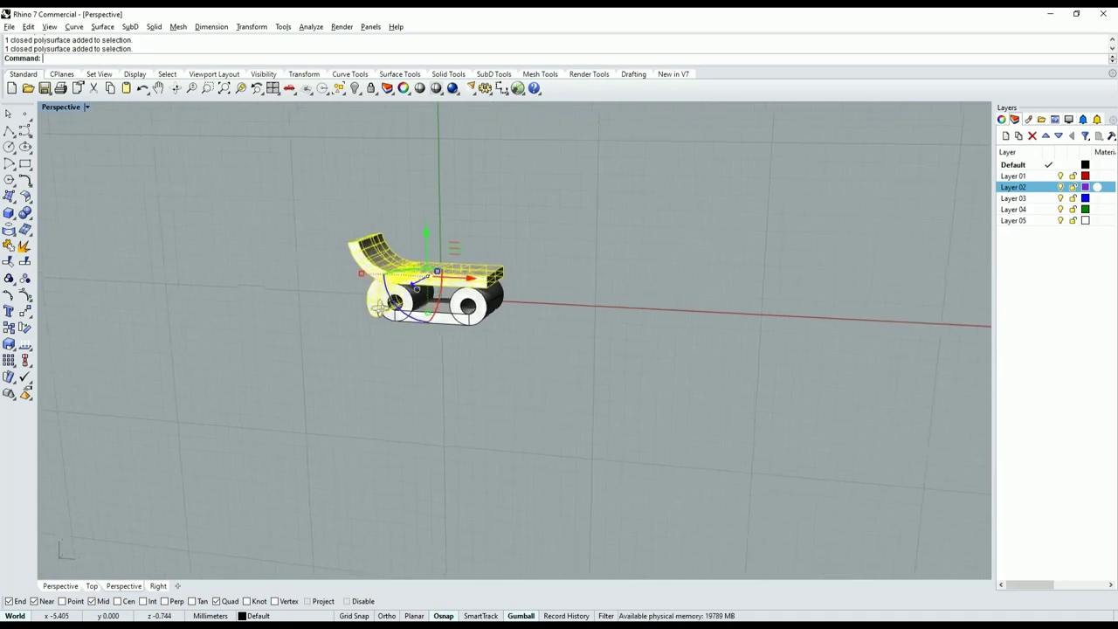
{"action": "right_click_drag", "start_coordinate": [378, 286], "coordinate": [437, 294]}
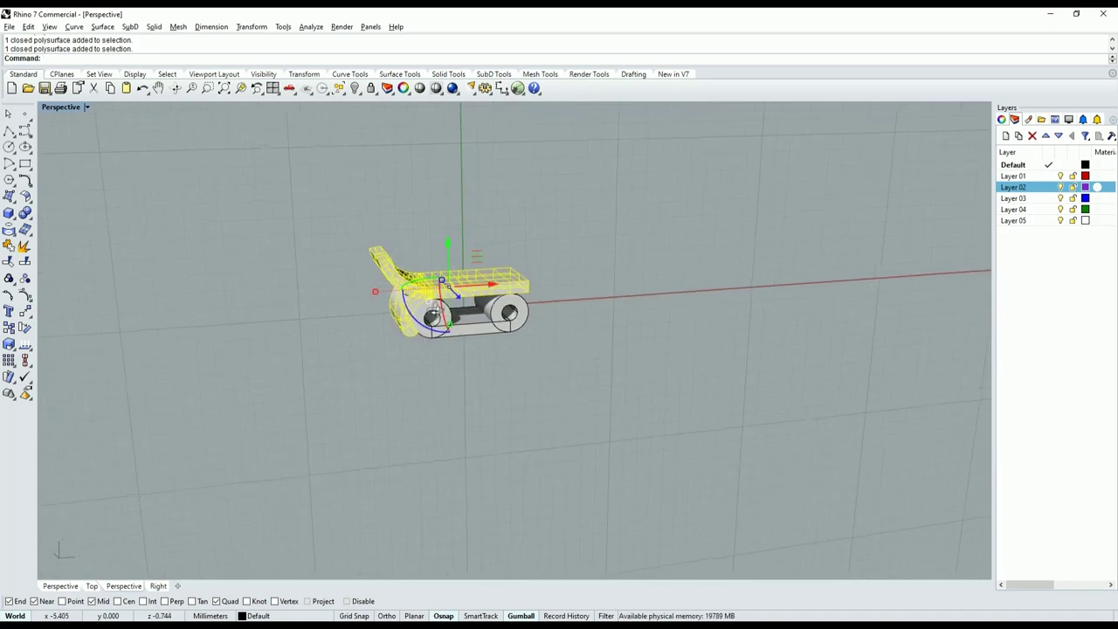
{"action": "left_click", "coordinate": [1001, 120]}
{"action": "left_click", "coordinate": [1060, 397]}
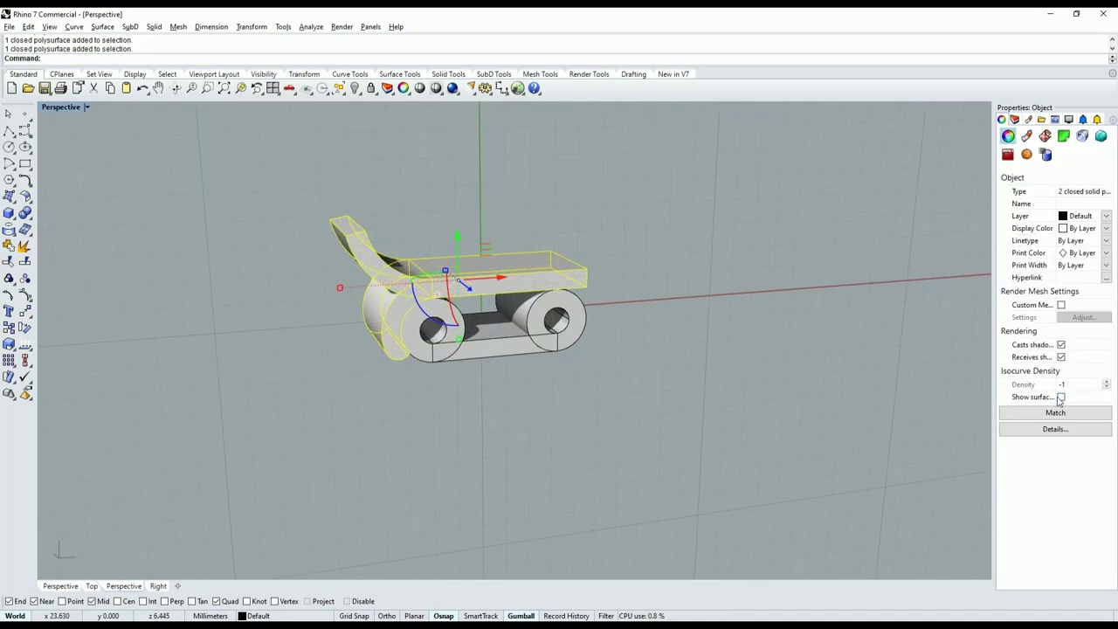
{"action": "left_click", "coordinate": [636, 346]}
{"action": "scroll", "coordinate": [405, 321], "scroll_direction": "up", "scroll_amount": 3}
Group the curved hook with the top plate.
{"action": "left_click", "coordinate": [402, 302]}
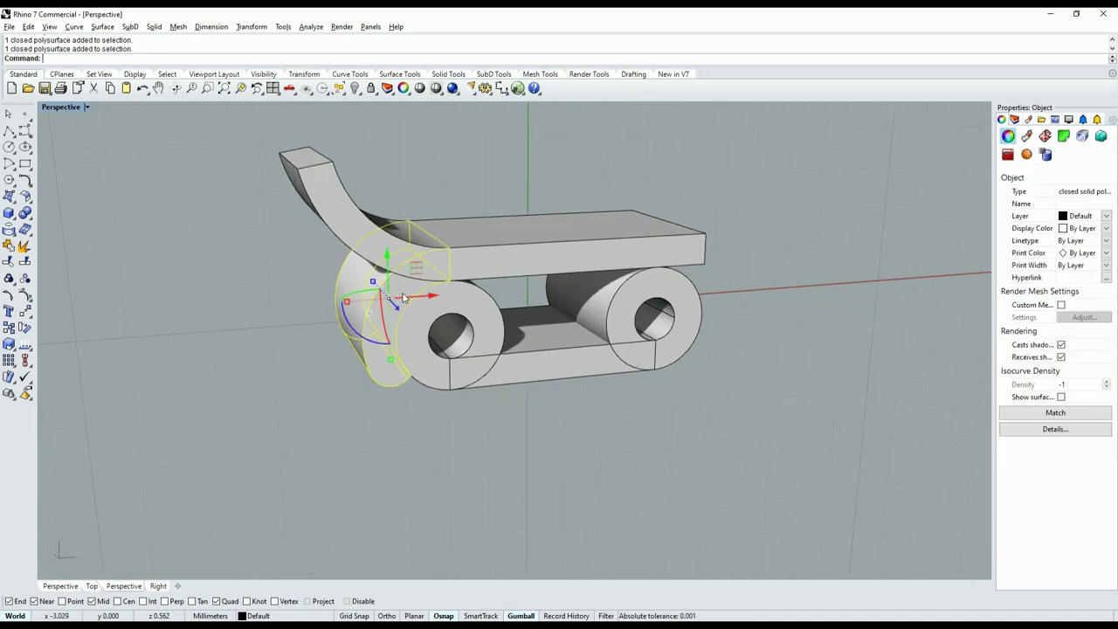
{"action": "left_click", "coordinate": [455, 263], "text": "shift"}
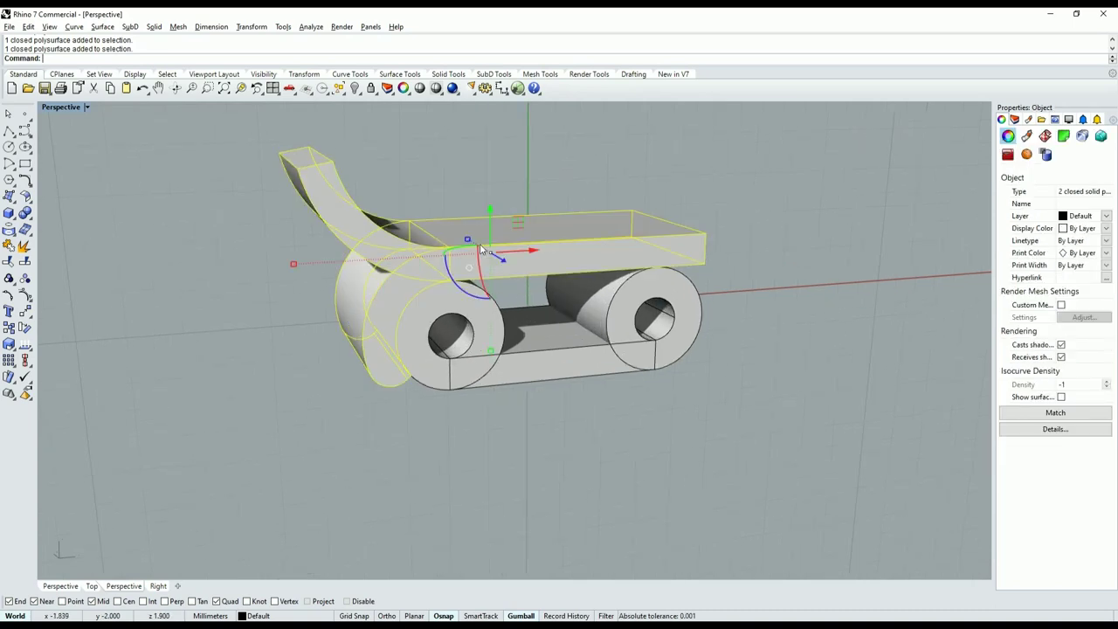
{"action": "left_click", "coordinate": [9, 280]}
{"action": "scroll", "coordinate": [497, 367], "scroll_direction": "down", "scroll_amount": 3}
{"action": "mouse_move", "coordinate": [497, 367]}
{"action": "right_mouse_down"}
{"action": "mouse_move", "coordinate": [380, 357]}
{"action": "mouse_move", "coordinate": [443, 244]}
{"action": "mouse_move", "coordinate": [367, 342]}
{"action": "right_mouse_up"}
{"action": "scroll", "coordinate": [367, 343], "scroll_direction": "up", "scroll_amount": 2}
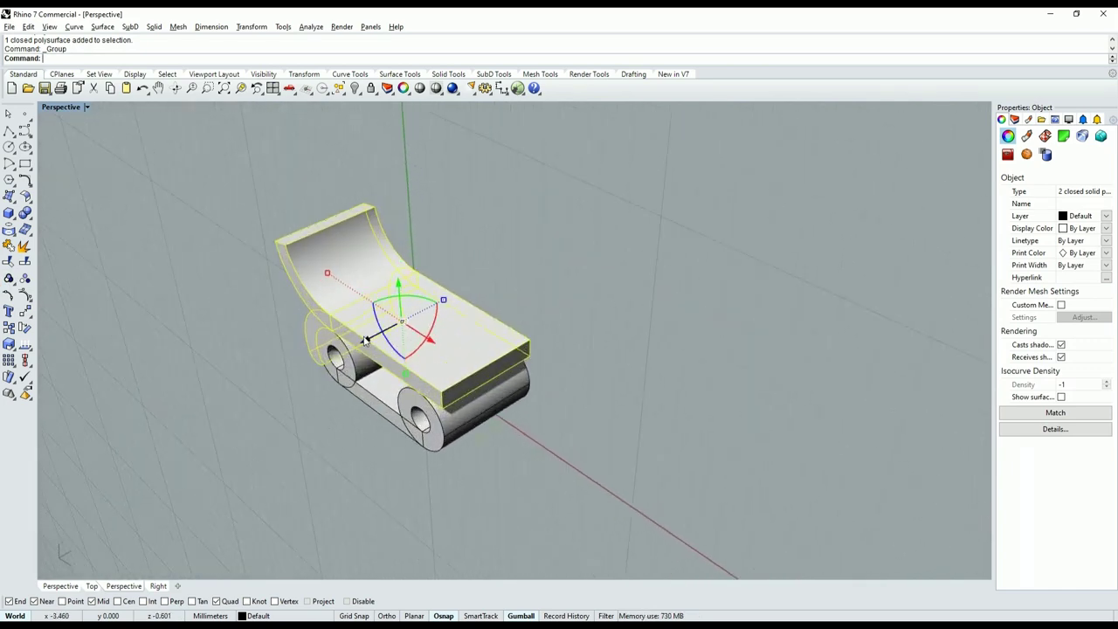
Move the hook and plate group clear of the knuckle base.
{"action": "mouse_move", "coordinate": [366, 342]}
{"action": "left_mouse_down"}
{"action": "mouse_move", "coordinate": [534, 257]}
{"action": "mouse_move", "coordinate": [568, 262]}
{"action": "left_mouse_up"}
{"action": "left_click", "coordinate": [570, 311]}
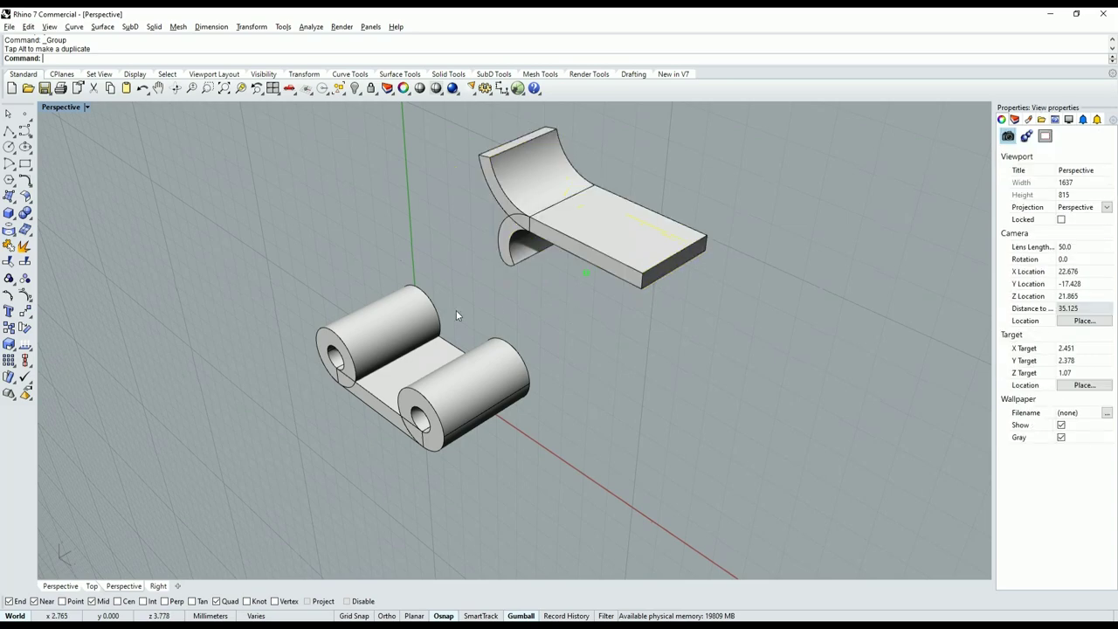
{"action": "scroll", "coordinate": [456, 310], "scroll_direction": "down", "scroll_amount": 3}
{"action": "mouse_move", "coordinate": [456, 310]}
{"action": "right_mouse_down"}
{"action": "mouse_move", "coordinate": [374, 329]}
{"action": "mouse_move", "coordinate": [544, 329]}
{"action": "mouse_move", "coordinate": [520, 295]}
{"action": "right_mouse_up"}
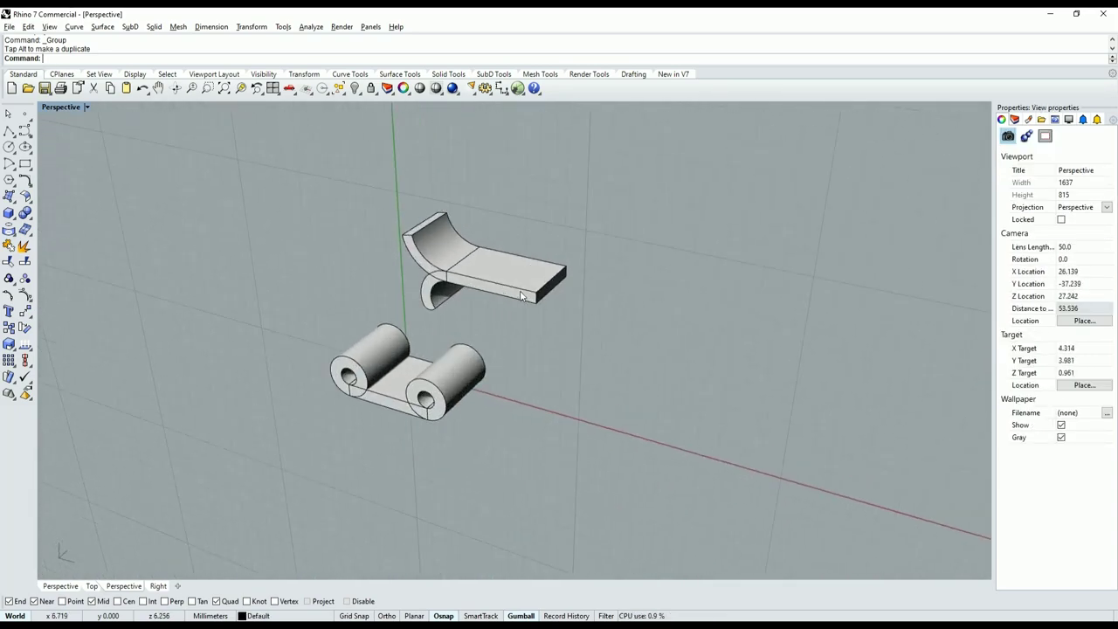
{"action": "scroll", "coordinate": [521, 295], "scroll_direction": "up", "scroll_amount": 2}
{"action": "left_click", "coordinate": [463, 277]}
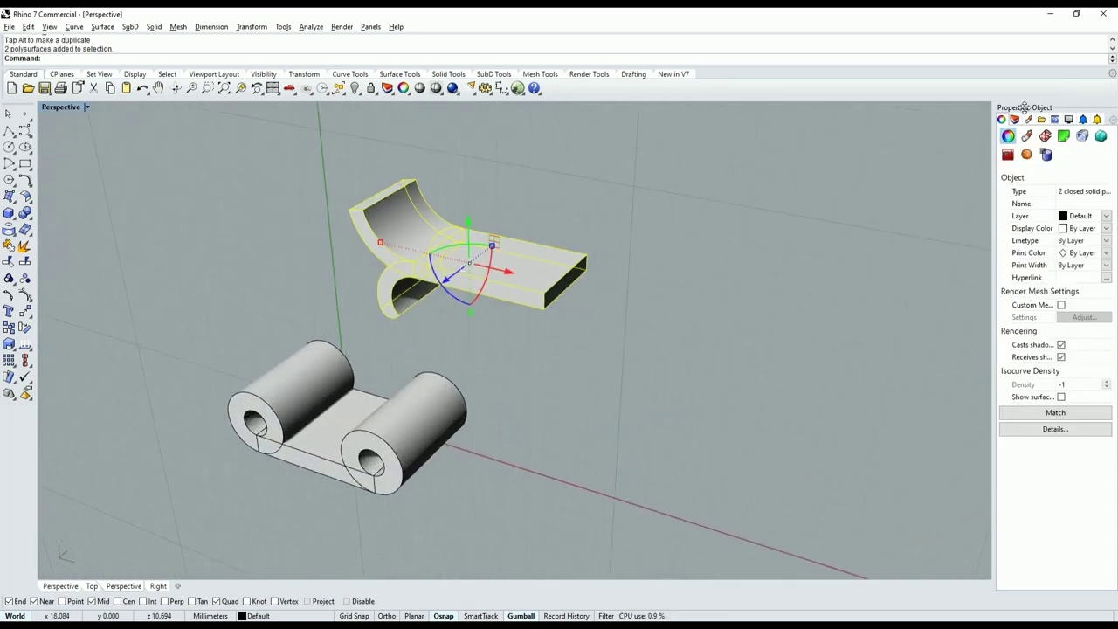
Put the grouped hook and top plate on Layer 02, turning them purple.
{"action": "left_click", "coordinate": [1014, 119]}
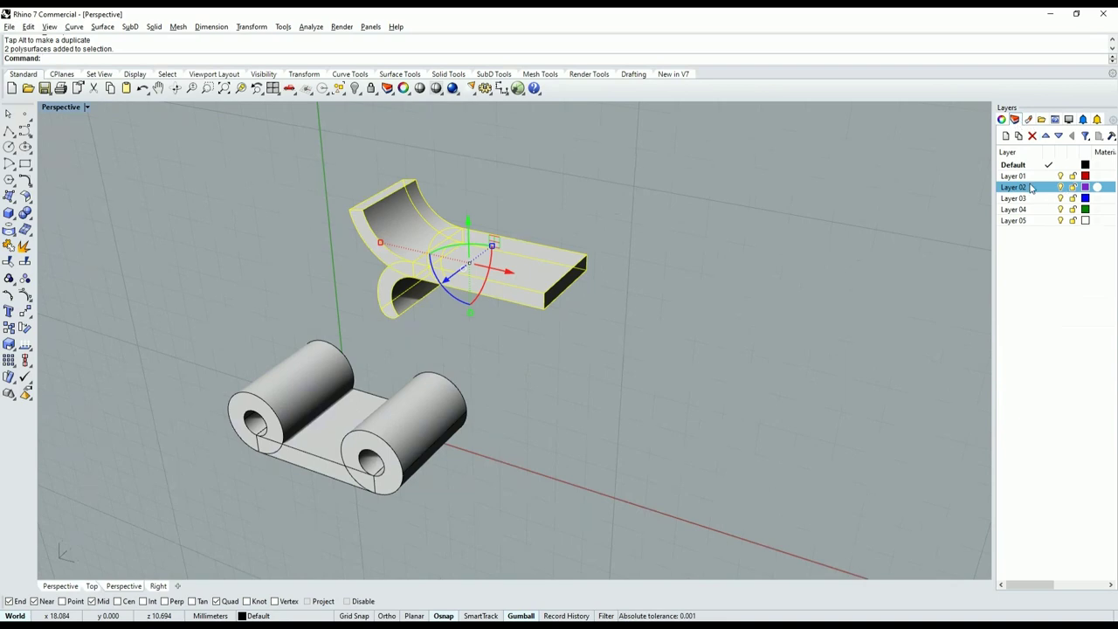
{"action": "left_click", "coordinate": [1039, 388]}
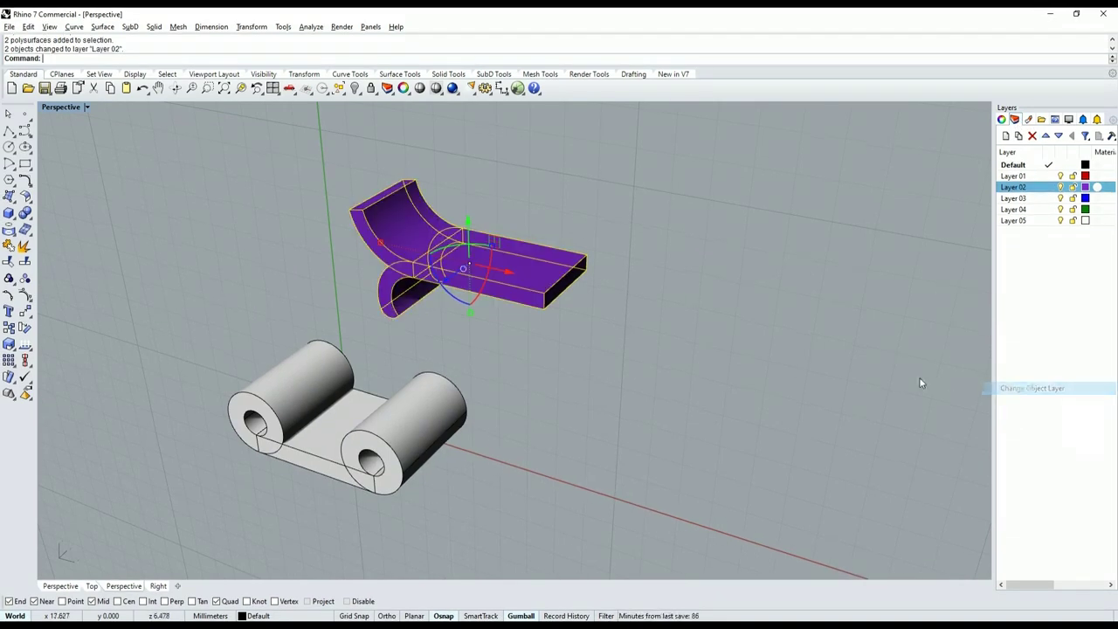
{"action": "left_click", "coordinate": [756, 341]}
{"action": "scroll", "coordinate": [662, 283], "scroll_direction": "up", "scroll_amount": 2}
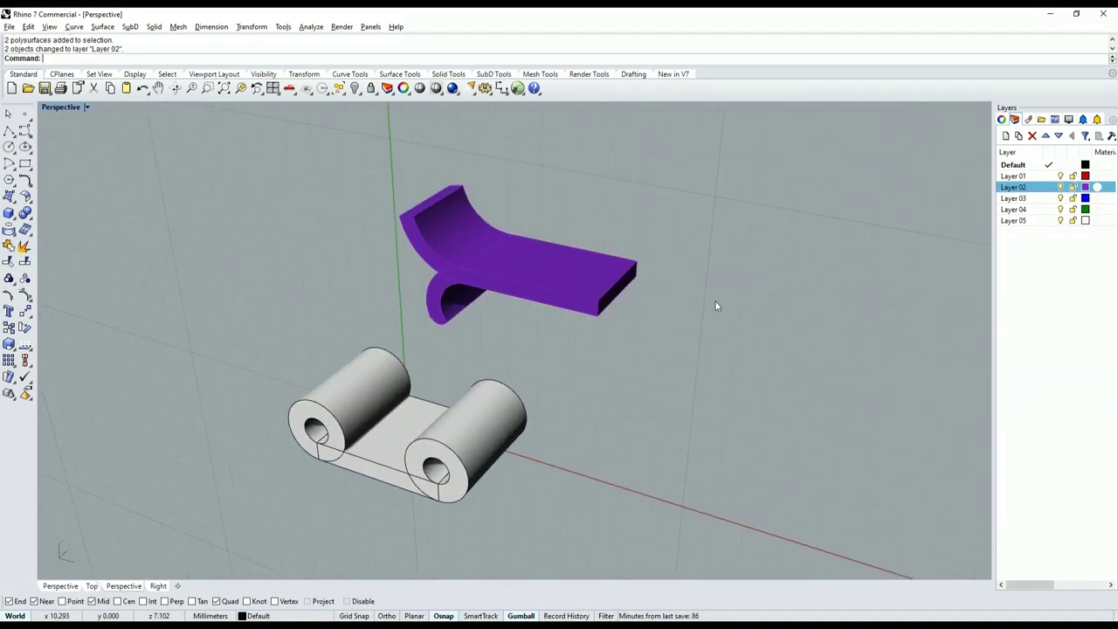
Orbit around the parts and inspect the front knuckle cylinder.
{"action": "right_click_drag", "start_coordinate": [596, 286], "coordinate": [574, 286]}
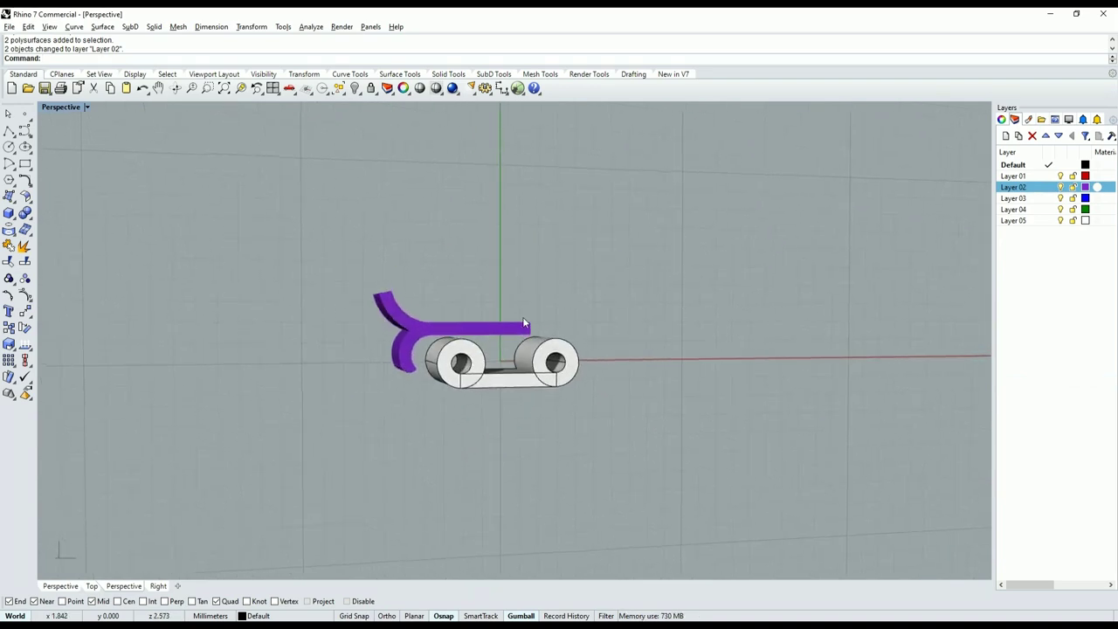
{"action": "scroll", "coordinate": [386, 341], "scroll_direction": "up", "scroll_amount": 3}
{"action": "scroll", "coordinate": [387, 341], "scroll_direction": "down", "scroll_amount": 3}
{"action": "right_click_drag", "start_coordinate": [386, 341], "coordinate": [417, 357]}
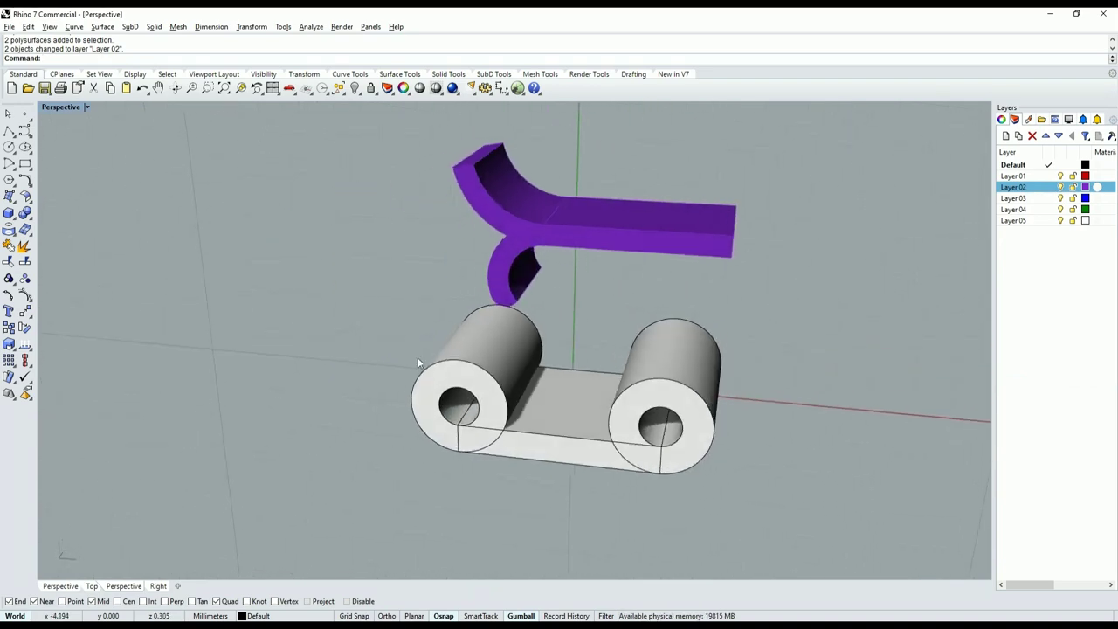
{"action": "scroll", "coordinate": [543, 286], "scroll_direction": "down", "scroll_amount": 3}
{"action": "mouse_move", "coordinate": [544, 286]}
{"action": "right_mouse_down"}
{"action": "mouse_move", "coordinate": [606, 363]}
{"action": "mouse_move", "coordinate": [518, 382]}
{"action": "right_mouse_up"}
{"action": "scroll", "coordinate": [606, 363], "scroll_direction": "up", "scroll_amount": 3}
{"action": "scroll", "coordinate": [606, 363], "scroll_direction": "down", "scroll_amount": 3}
{"action": "left_click", "coordinate": [507, 385]}
{"action": "key", "text": "Escape"}
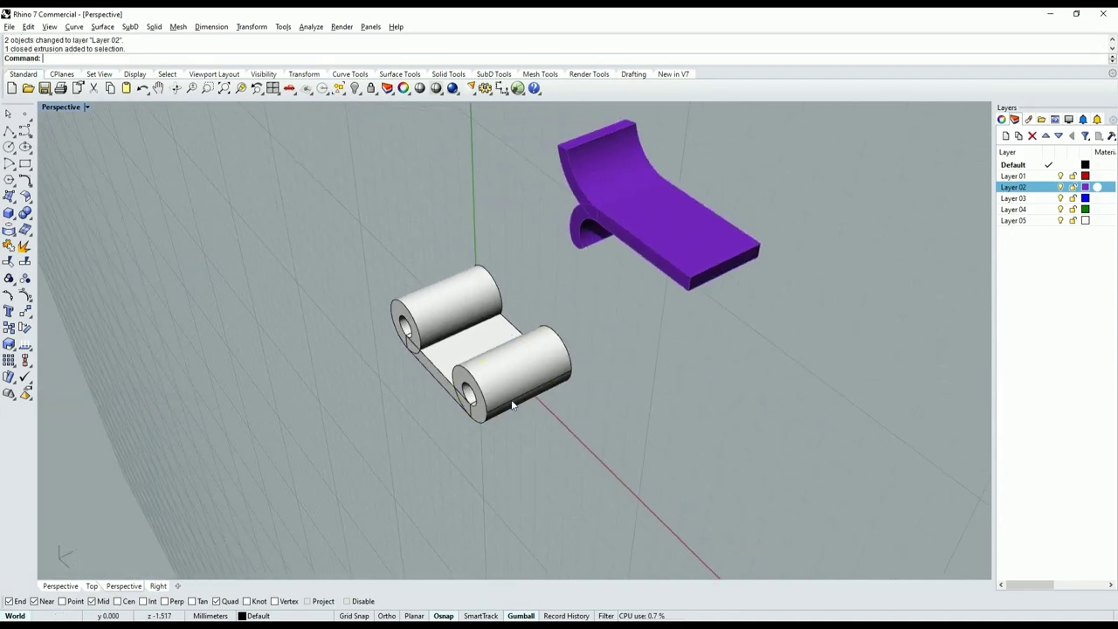
{"action": "scroll", "coordinate": [507, 385], "scroll_direction": "up", "scroll_amount": 3}
{"action": "left_click", "coordinate": [477, 403]}
{"action": "left_click", "coordinate": [560, 452]}
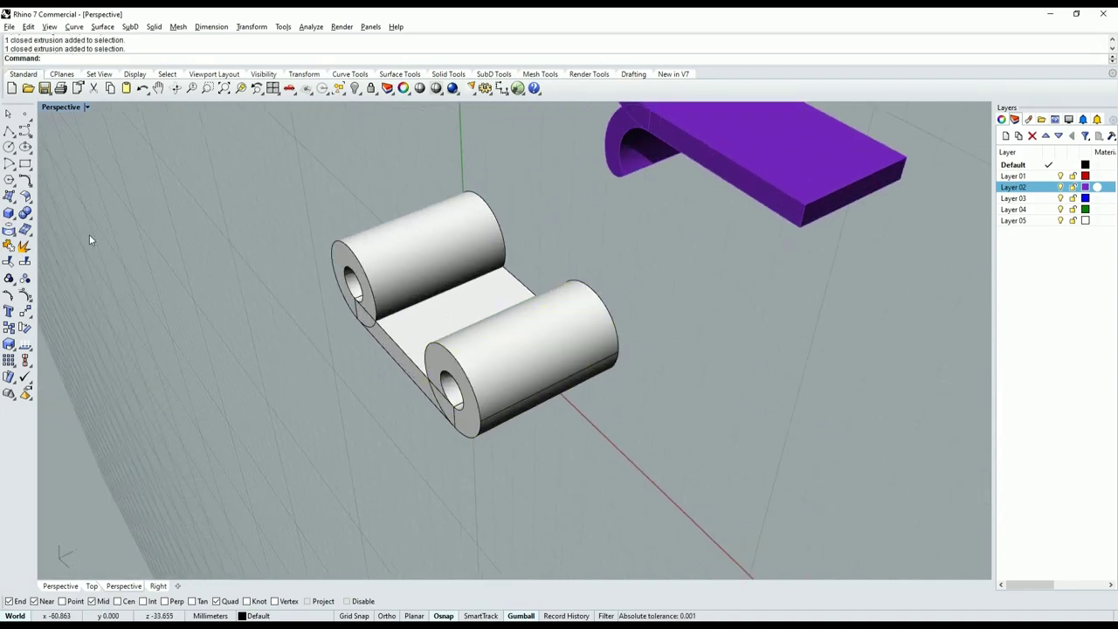
Duplicate the near and far end edges of the front knuckle cylinder as circles.
{"action": "left_click", "coordinate": [16, 236]}
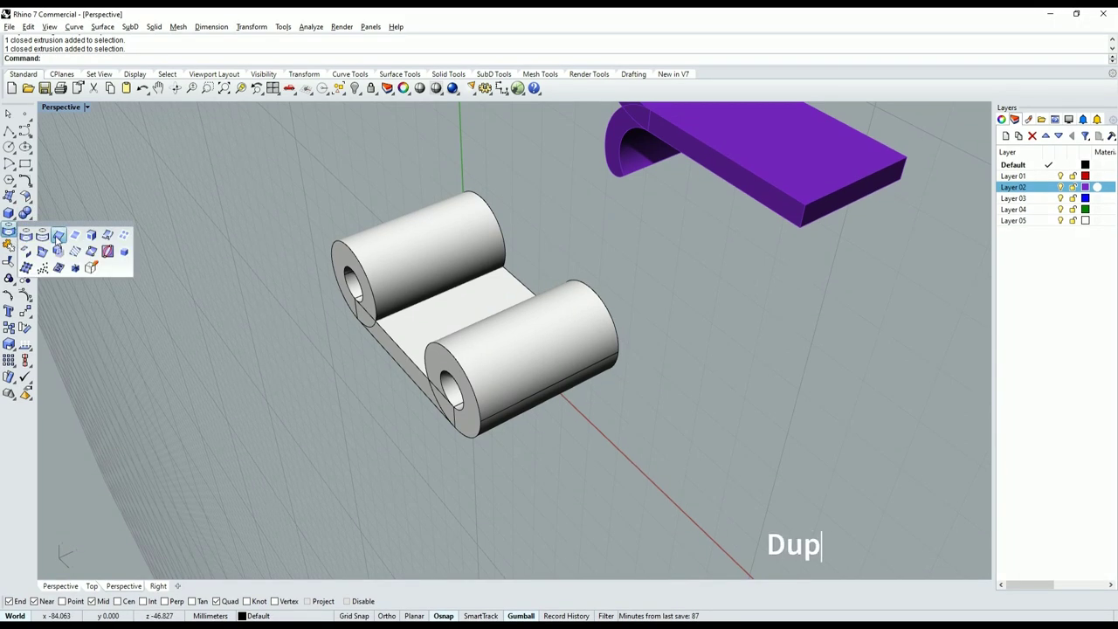
{"action": "left_click", "coordinate": [57, 236]}
{"action": "scroll", "coordinate": [459, 371], "scroll_direction": "up", "scroll_amount": 2}
{"action": "left_click", "coordinate": [458, 371]}
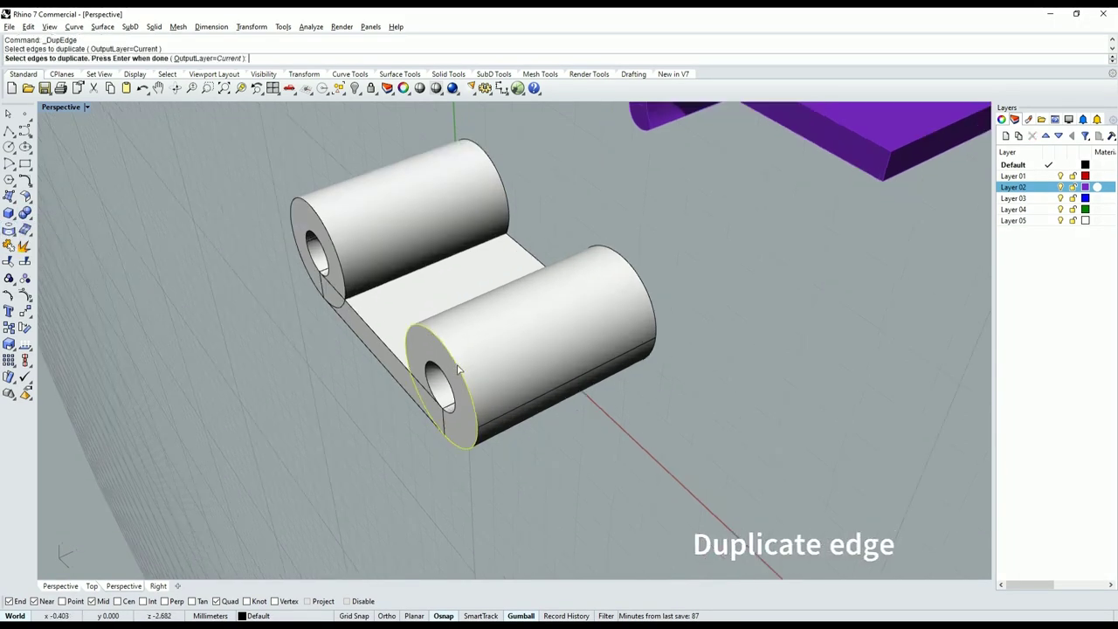
{"action": "left_click", "coordinate": [629, 267]}
{"action": "key", "text": "Return"}
{"action": "scroll", "coordinate": [600, 290], "scroll_direction": "down", "scroll_amount": 1}
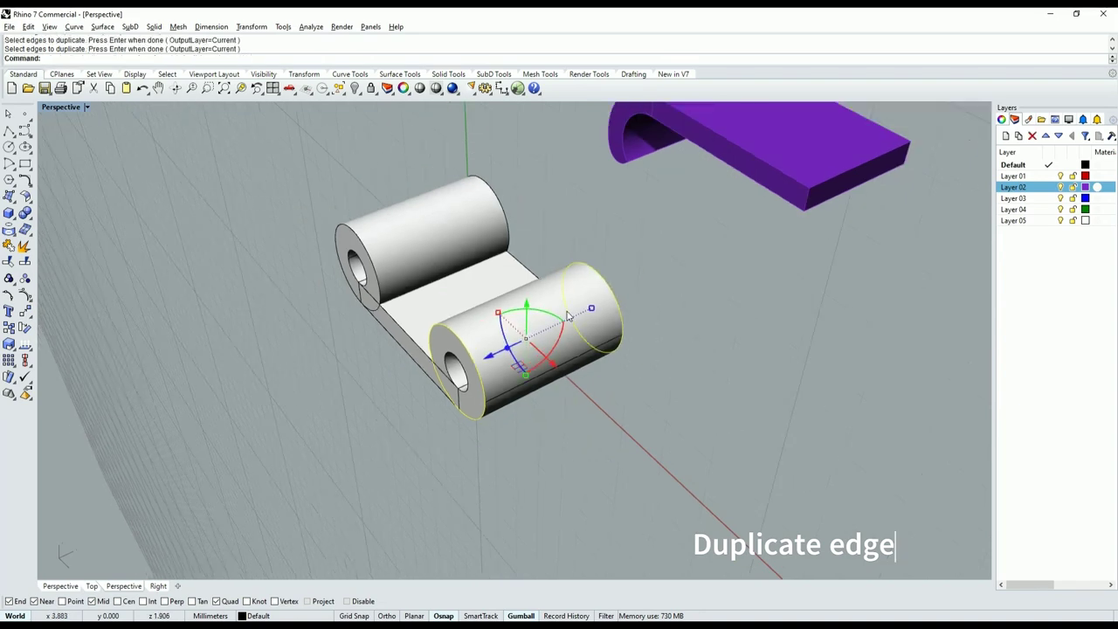
{"action": "scroll", "coordinate": [567, 316], "scroll_direction": "up", "scroll_amount": 1}
Create 2 evenly spaced tween circles between the two duplicated end circles.
{"action": "left_click", "coordinate": [24, 131]}
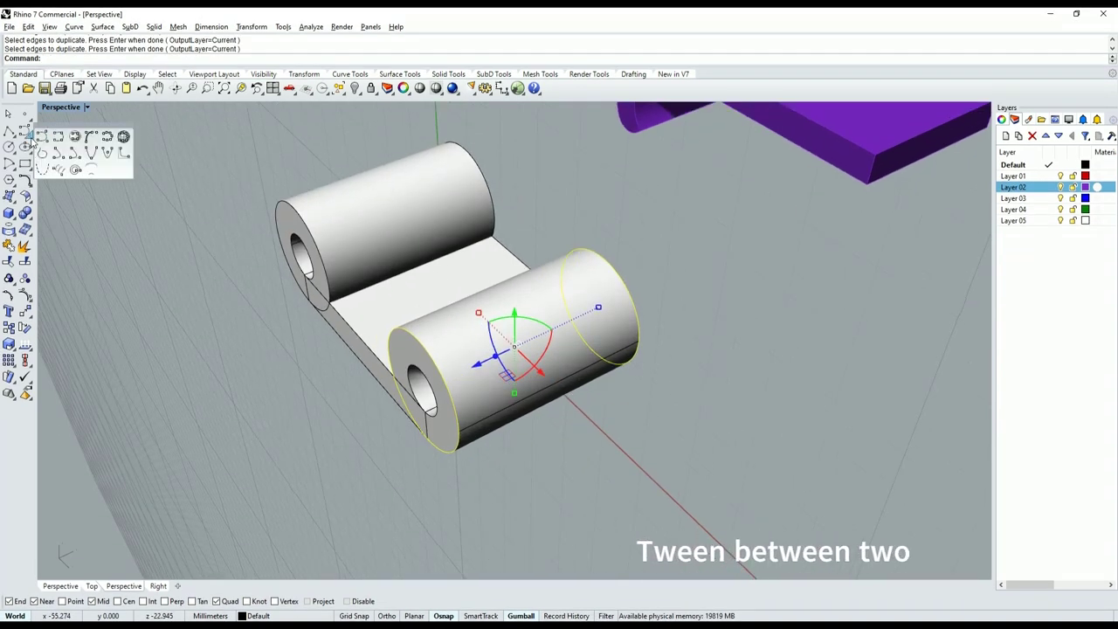
{"action": "left_click", "coordinate": [91, 169]}
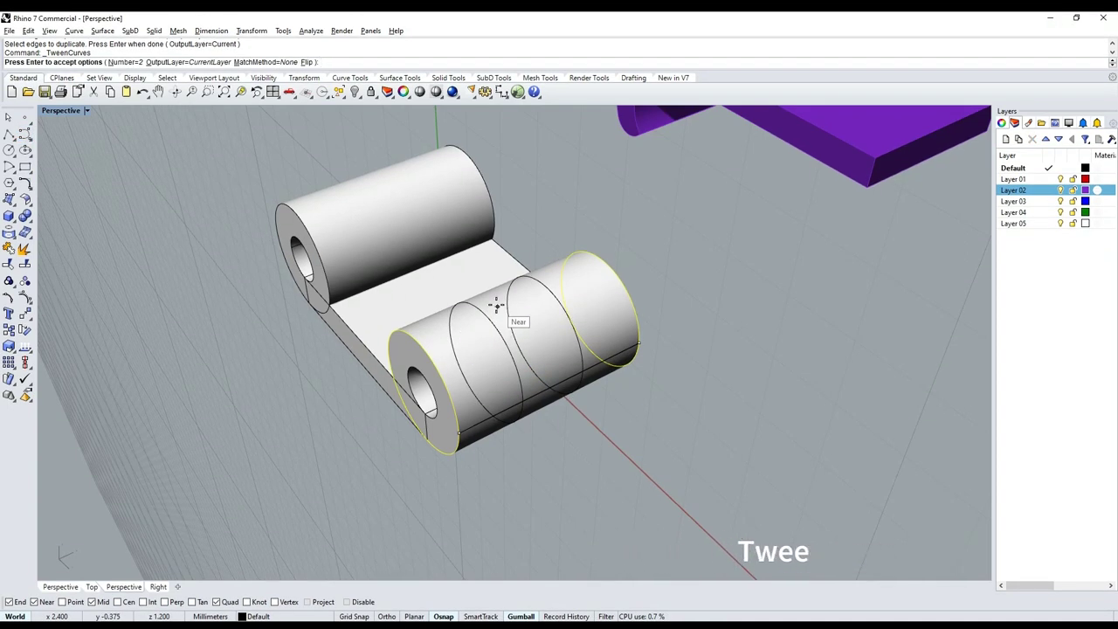
{"action": "type", "text": "2"}
{"action": "key", "text": "Return"}
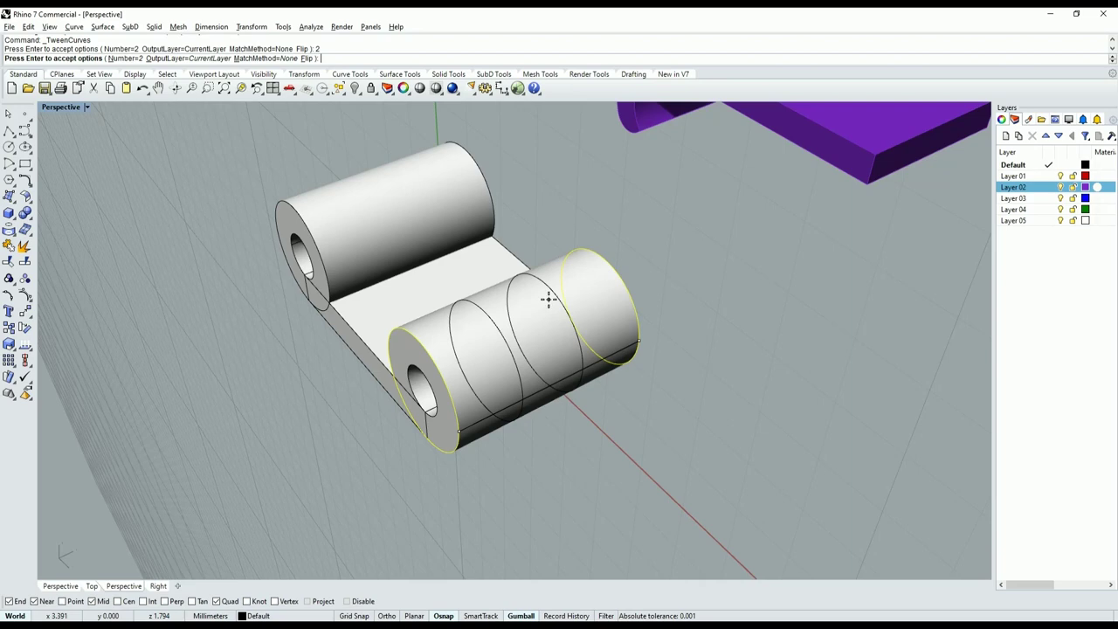
{"action": "key", "text": "Return"}
{"action": "scroll", "coordinate": [547, 299], "scroll_direction": "down", "scroll_amount": 2}
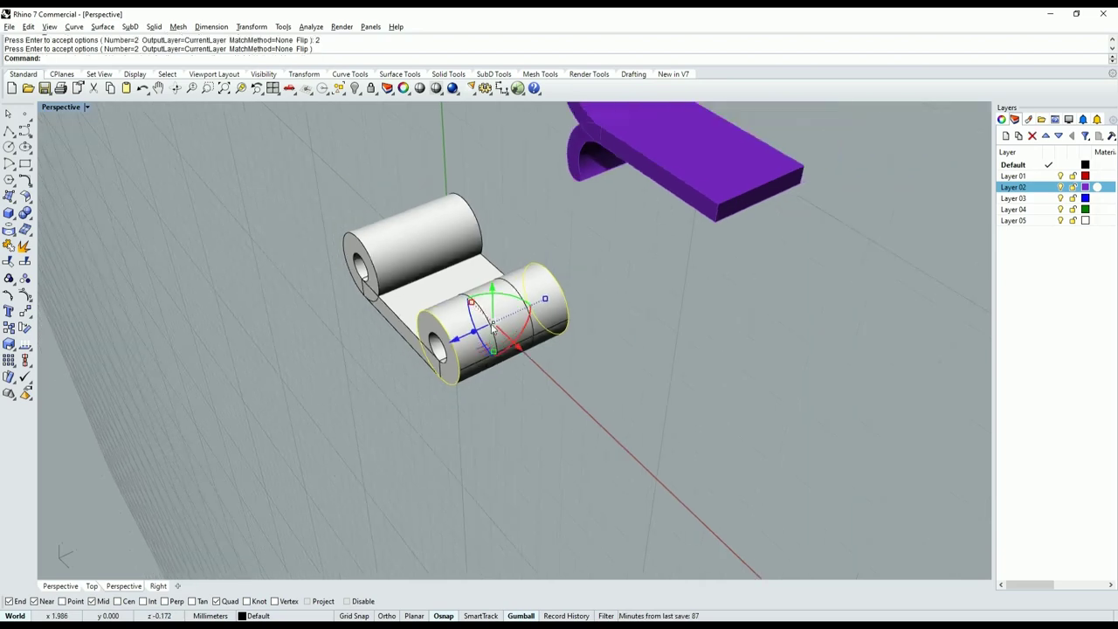
{"action": "key", "text": "Escape"}
{"action": "scroll", "coordinate": [502, 312], "scroll_direction": "up", "scroll_amount": 2}
{"action": "scroll", "coordinate": [462, 337], "scroll_direction": "down", "scroll_amount": 1}
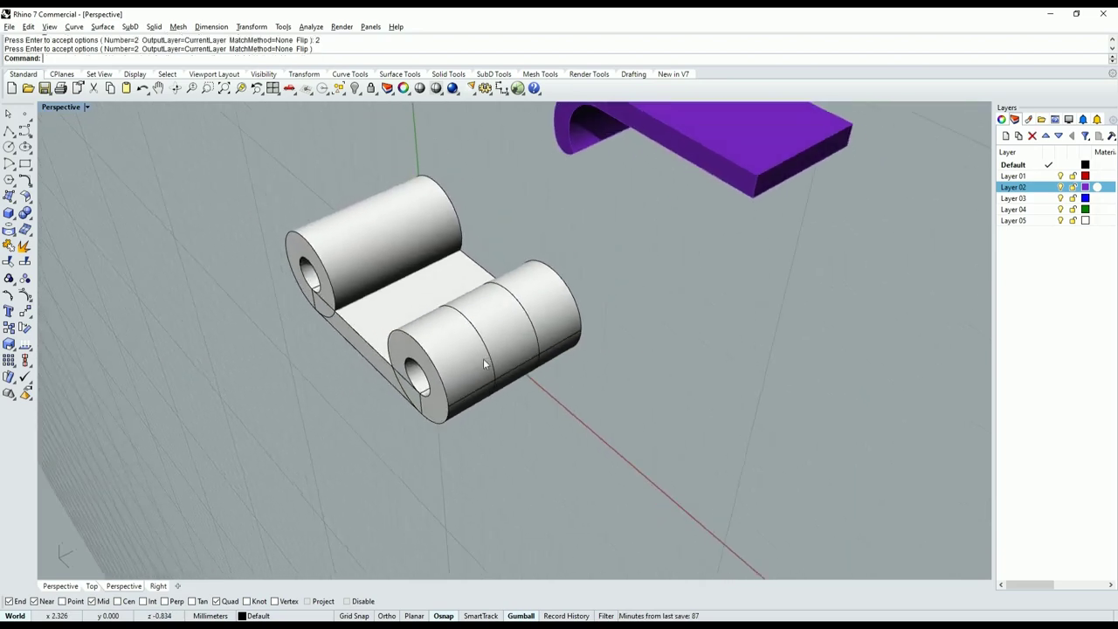
{"action": "scroll", "coordinate": [483, 341], "scroll_direction": "up", "scroll_amount": 3}
{"action": "left_click", "coordinate": [483, 332]}
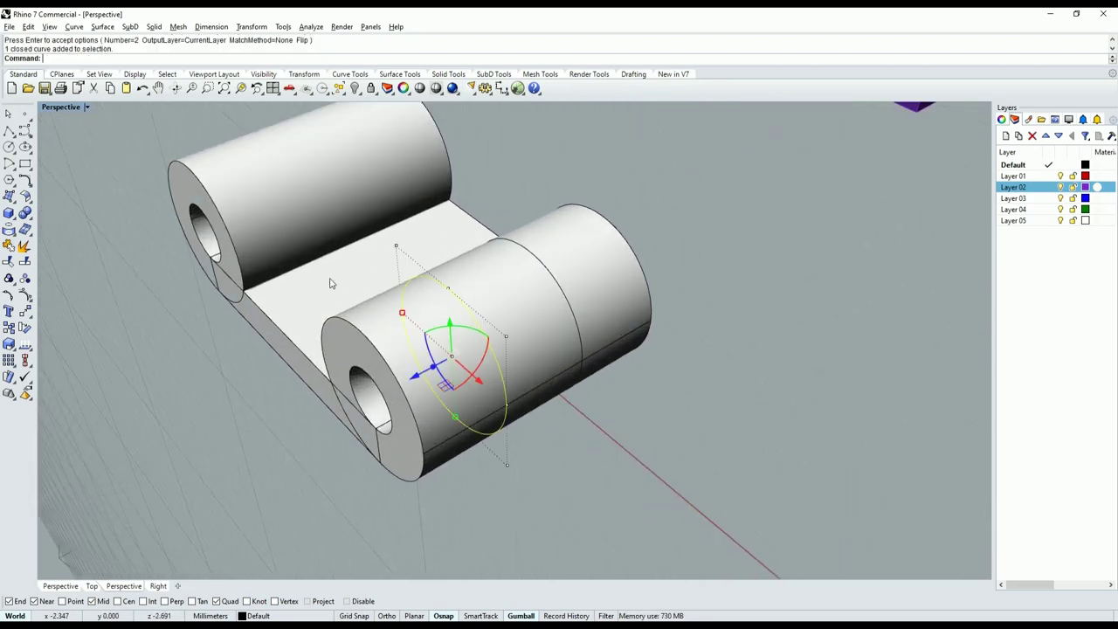
Wire Cut the right knuckle cylinder all the way through along the tween circle.
{"action": "left_click", "coordinate": [26, 215]}
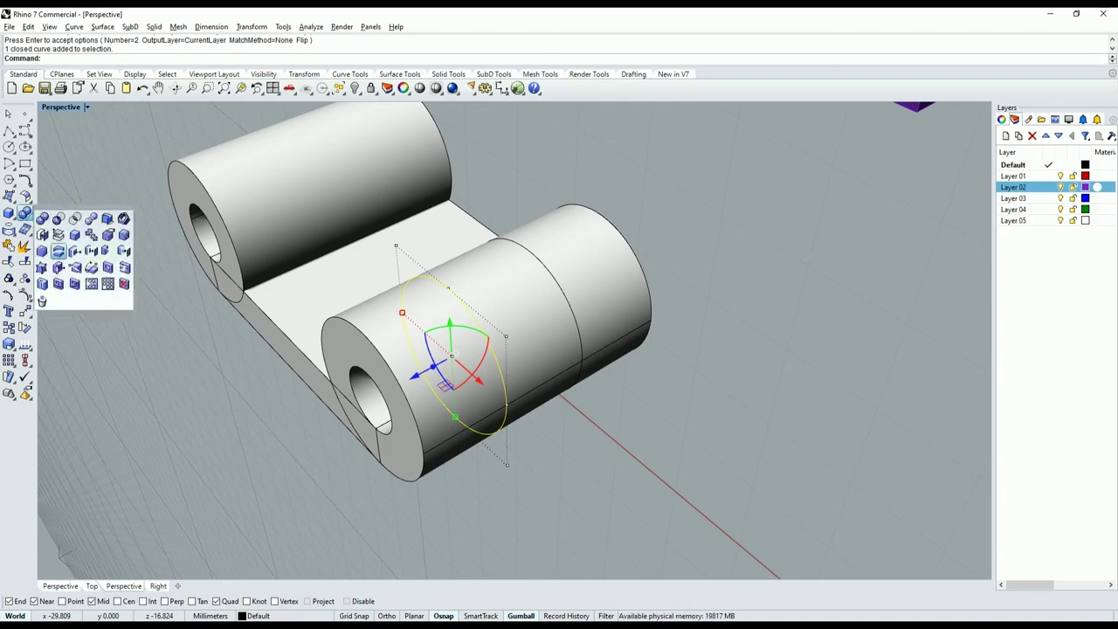
{"action": "left_click", "coordinate": [58, 250]}
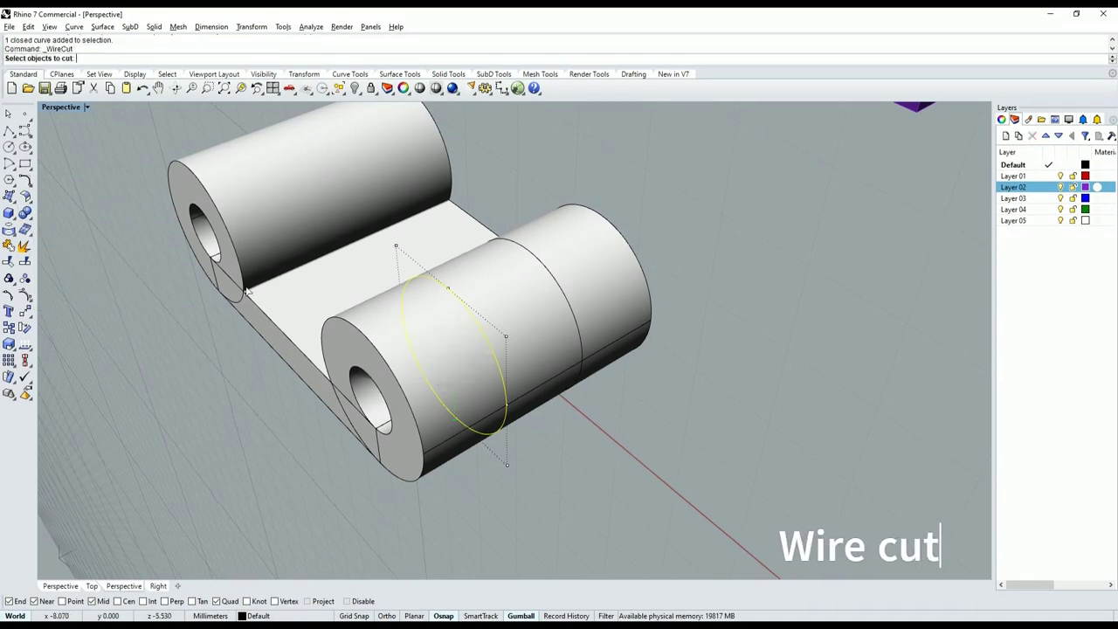
{"action": "left_click", "coordinate": [532, 313]}
{"action": "key", "text": "Return"}
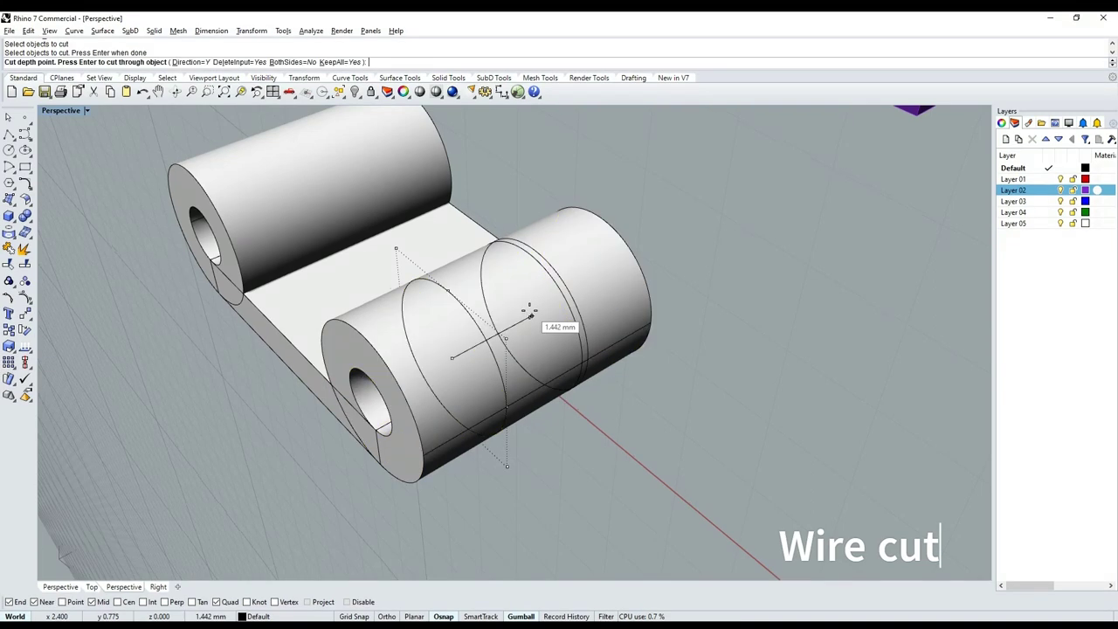
{"action": "key", "text": "Return"}
{"action": "scroll", "coordinate": [554, 282], "scroll_direction": "down", "scroll_amount": 5}
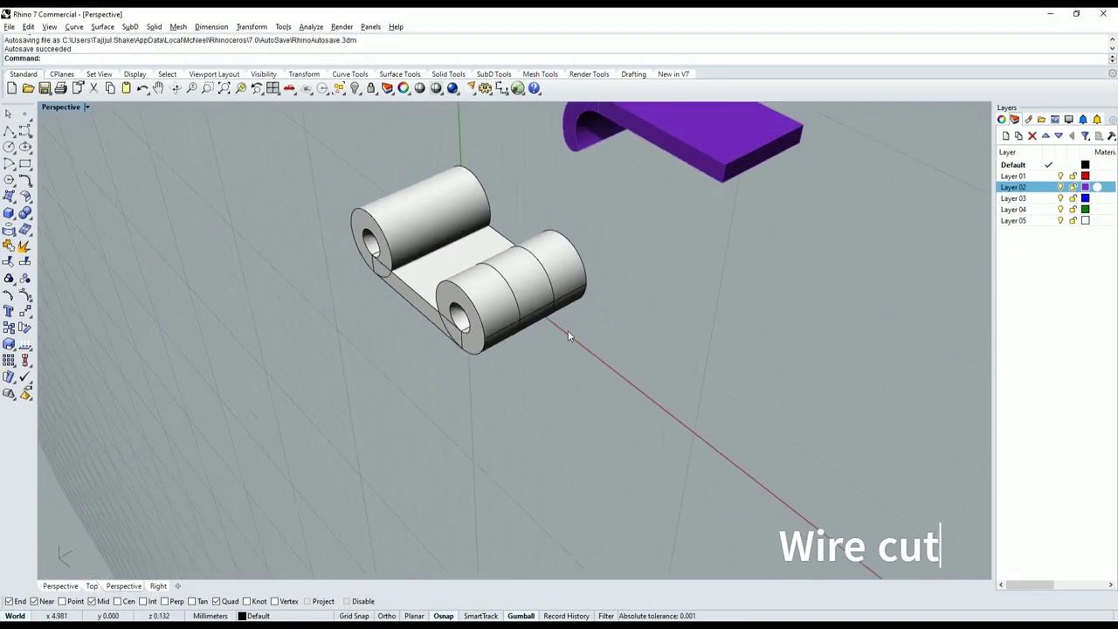
{"action": "mouse_move", "coordinate": [568, 330]}
{"action": "right_mouse_down"}
{"action": "mouse_move", "coordinate": [512, 294]}
{"action": "mouse_move", "coordinate": [559, 332]}
{"action": "mouse_move", "coordinate": [531, 349]}
{"action": "mouse_move", "coordinate": [439, 307]}
{"action": "right_mouse_up"}
{"action": "scroll", "coordinate": [494, 284], "scroll_direction": "up", "scroll_amount": 10}
{"action": "left_click", "coordinate": [494, 284]}
{"action": "scroll", "coordinate": [494, 284], "scroll_direction": "down", "scroll_amount": 5}
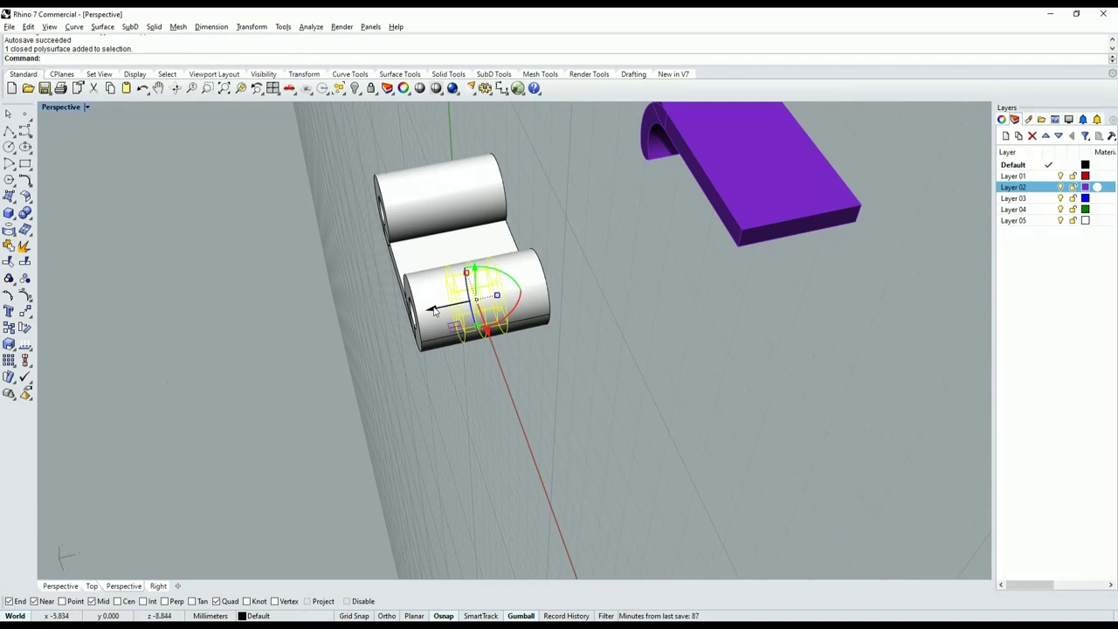
Move the cut ring section out of the cylinder to sit under the purple bar's end.
{"action": "left_click_drag", "start_coordinate": [434, 310], "coordinate": [568, 297]}
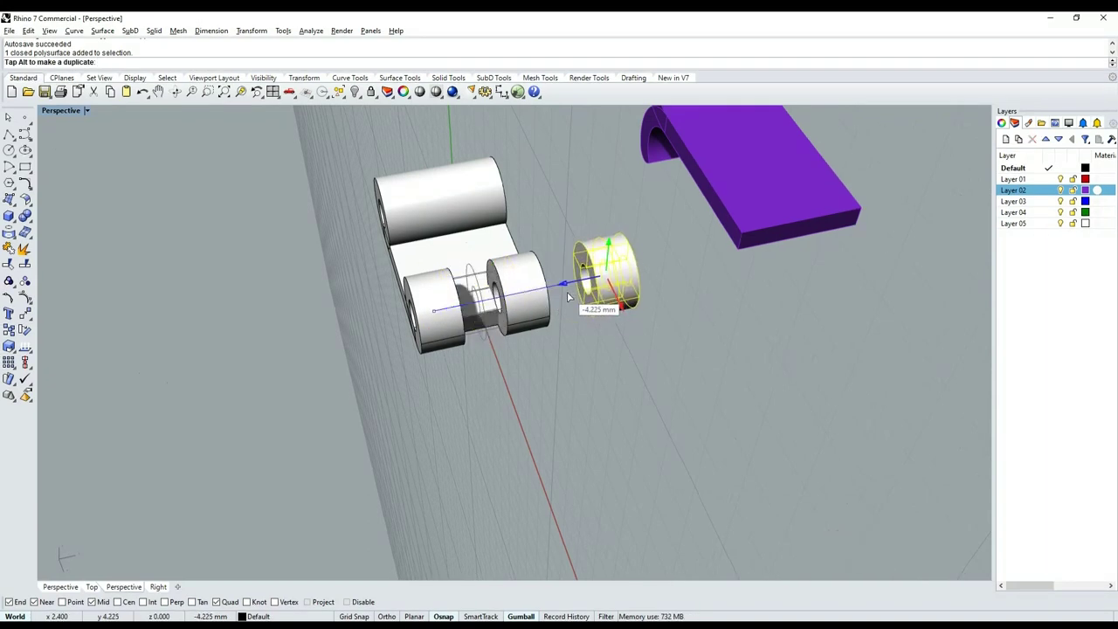
{"action": "left_click_drag", "start_coordinate": [568, 297], "coordinate": [694, 327]}
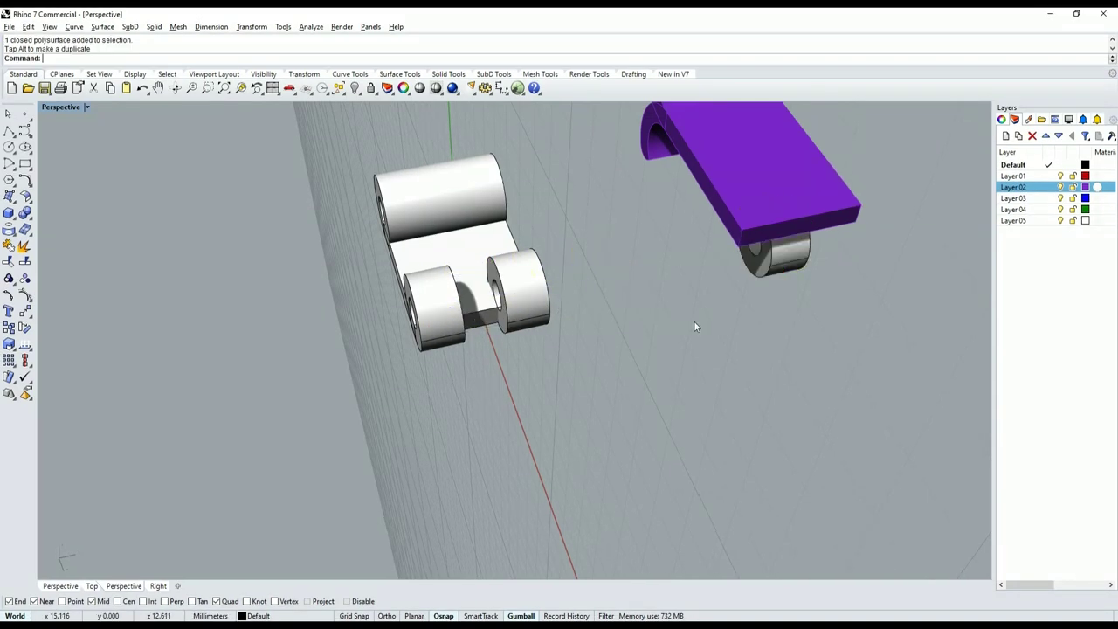
{"action": "mouse_move", "coordinate": [694, 327]}
{"action": "right_mouse_down"}
{"action": "mouse_move", "coordinate": [479, 365]}
{"action": "mouse_move", "coordinate": [571, 279]}
{"action": "mouse_move", "coordinate": [619, 280]}
{"action": "mouse_move", "coordinate": [527, 187]}
{"action": "mouse_move", "coordinate": [683, 266]}
{"action": "mouse_move", "coordinate": [637, 346]}
{"action": "mouse_move", "coordinate": [575, 339]}
{"action": "right_mouse_up"}
{"action": "scroll", "coordinate": [619, 281], "scroll_direction": "down", "scroll_amount": 3}
{"action": "scroll", "coordinate": [637, 346], "scroll_direction": "up", "scroll_amount": 3}
{"action": "scroll", "coordinate": [637, 346], "scroll_direction": "down", "scroll_amount": 3}
{"action": "scroll", "coordinate": [575, 339], "scroll_direction": "up", "scroll_amount": 3}
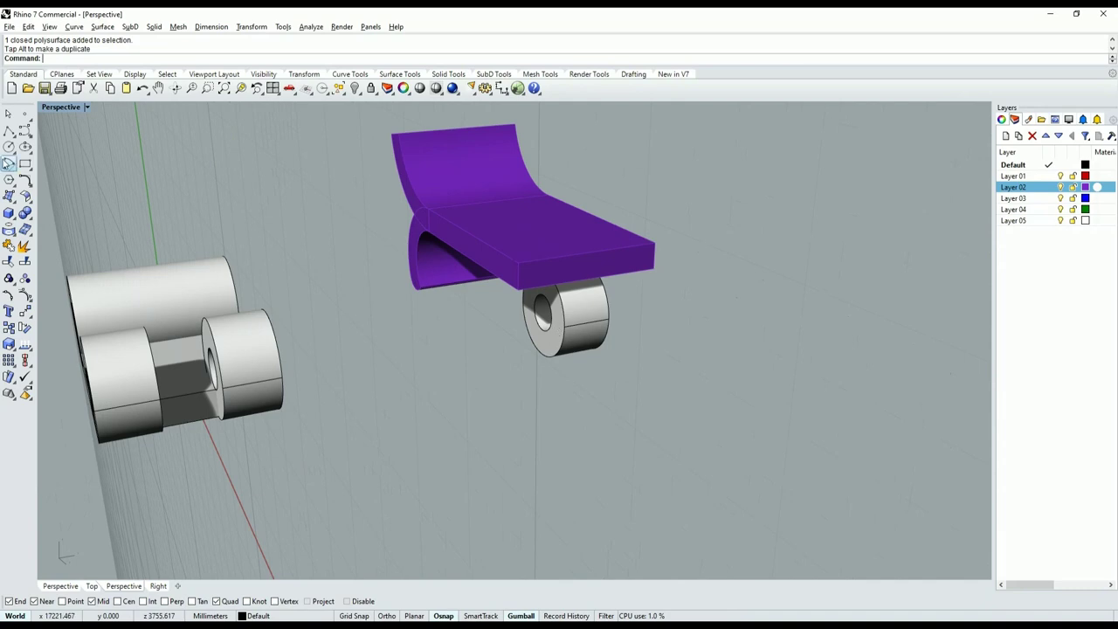
Draw a polyline across the ring and raise it 1.690 mm with the gumball.
{"action": "left_click", "coordinate": [9, 131]}
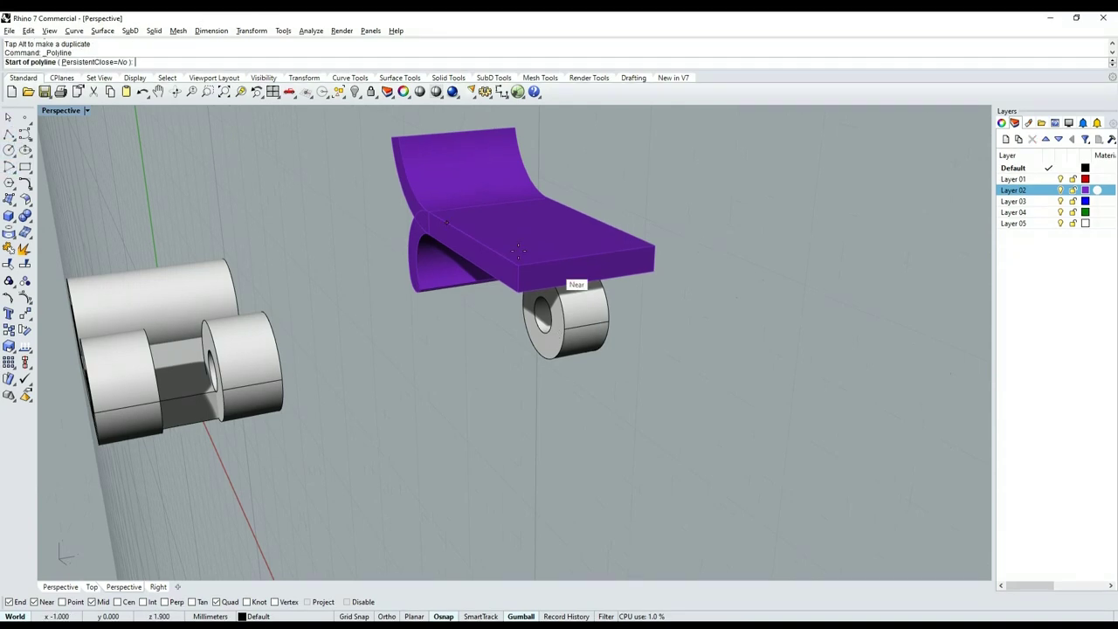
{"action": "left_click", "coordinate": [564, 328]}
{"action": "left_click", "coordinate": [608, 325]}
{"action": "key", "text": "Return"}
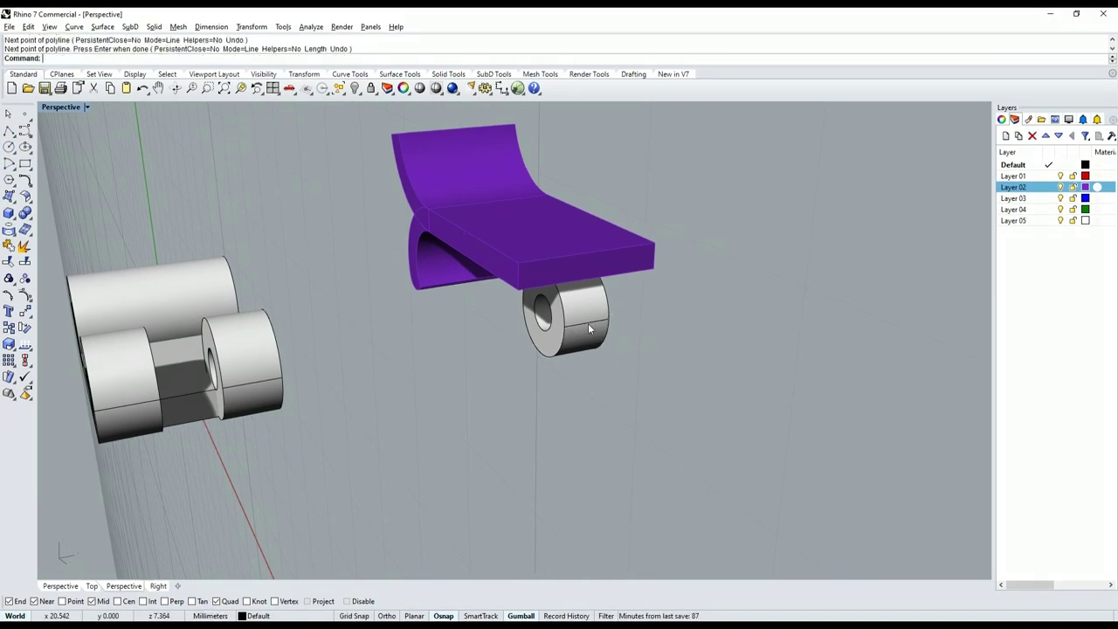
{"action": "left_click", "coordinate": [589, 329]}
{"action": "left_click", "coordinate": [628, 362]}
{"action": "right_click_drag", "start_coordinate": [588, 323], "coordinate": [622, 288]}
{"action": "scroll", "coordinate": [622, 287], "scroll_direction": "up", "scroll_amount": 3}
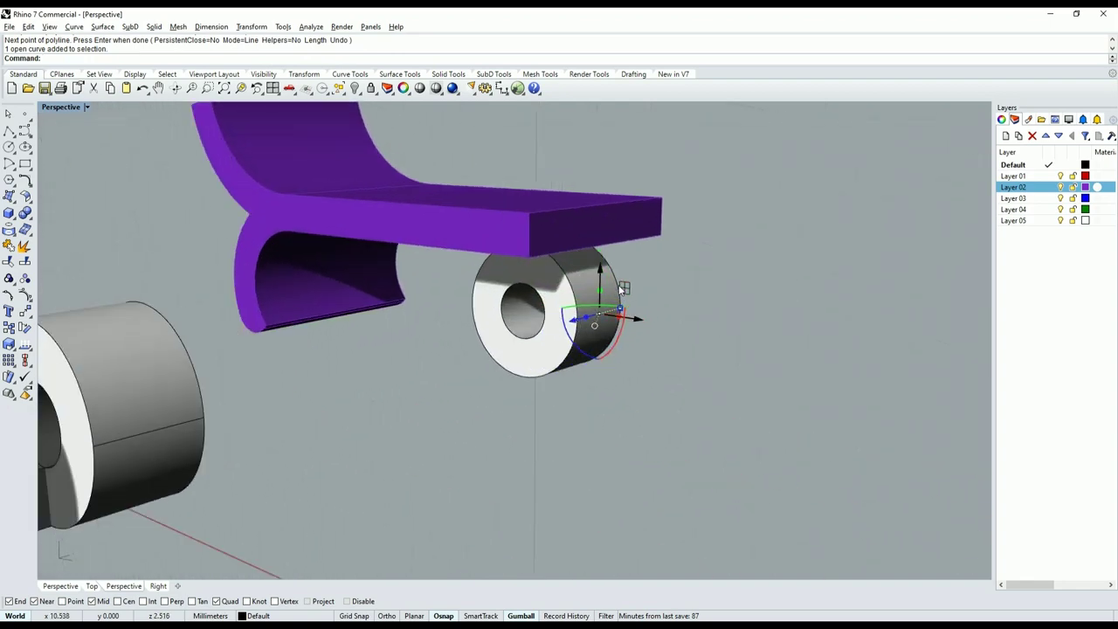
{"action": "left_click_drag", "start_coordinate": [600, 289], "coordinate": [605, 199]}
{"action": "left_click", "coordinate": [641, 251]}
{"action": "right_click_drag", "start_coordinate": [641, 251], "coordinate": [637, 286]}
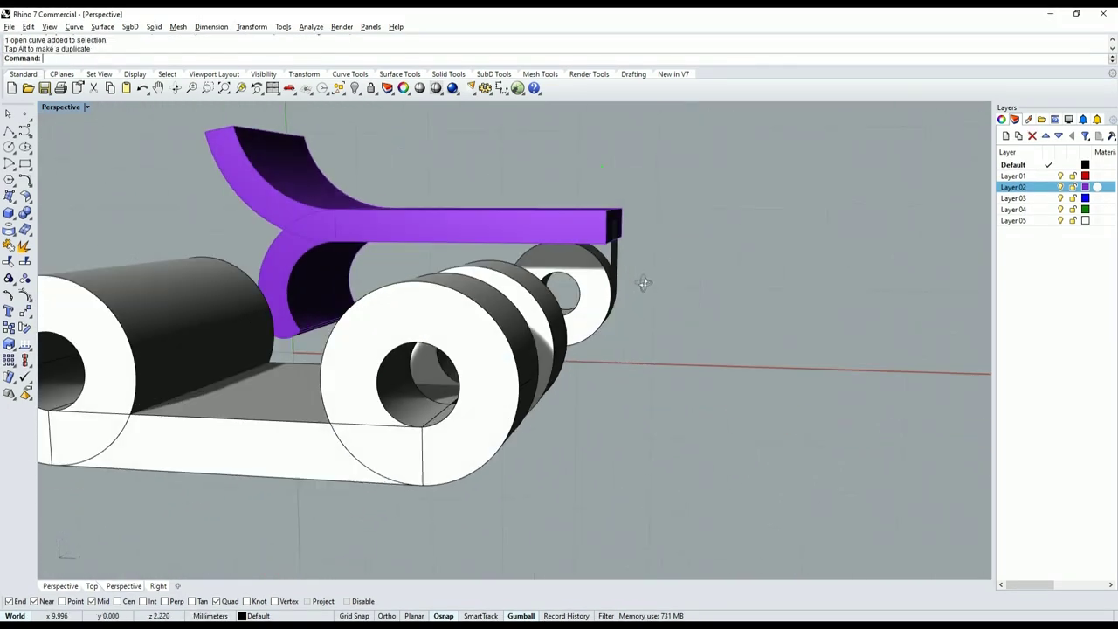
{"action": "scroll", "coordinate": [637, 287], "scroll_direction": "down", "scroll_amount": 3}
{"action": "scroll", "coordinate": [637, 286], "scroll_direction": "up", "scroll_amount": 5}
Offset the thin strip 0.7 mm with flipped direction into a solid tab.
{"action": "left_click", "coordinate": [615, 262]}
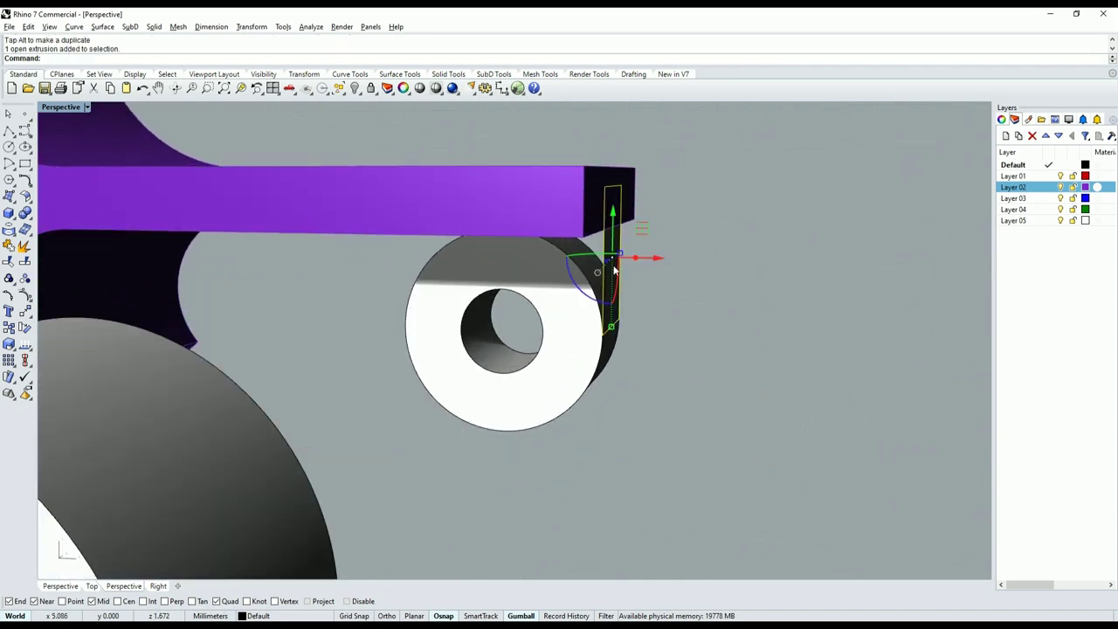
{"action": "left_click", "coordinate": [28, 197]}
{"action": "left_click", "coordinate": [58, 218]}
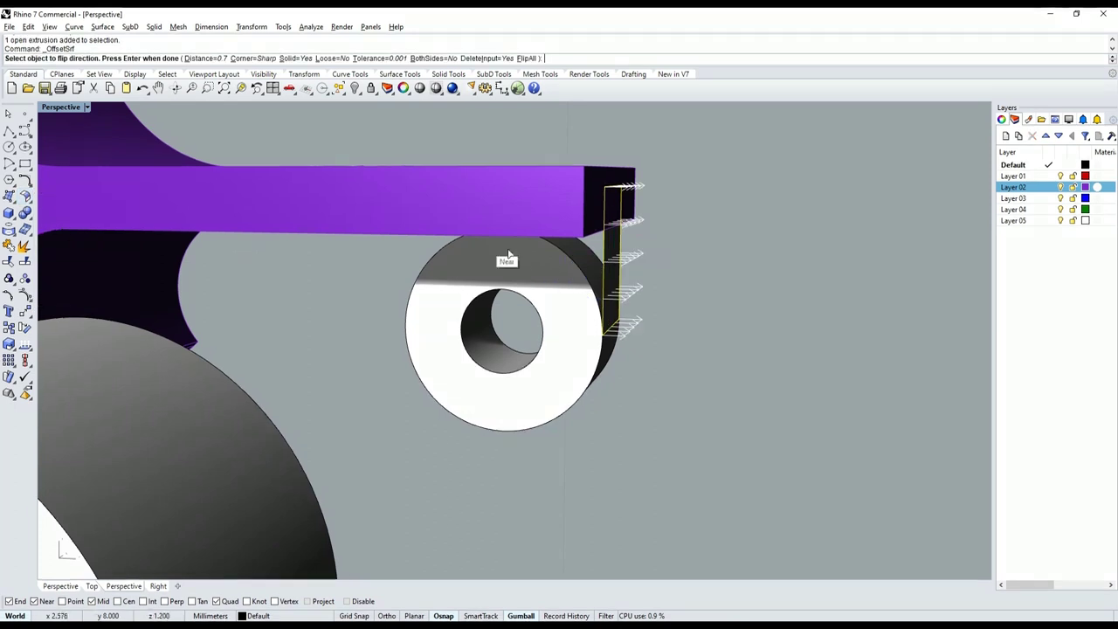
{"action": "type", "text": "F"}
{"action": "key", "text": "Return"}
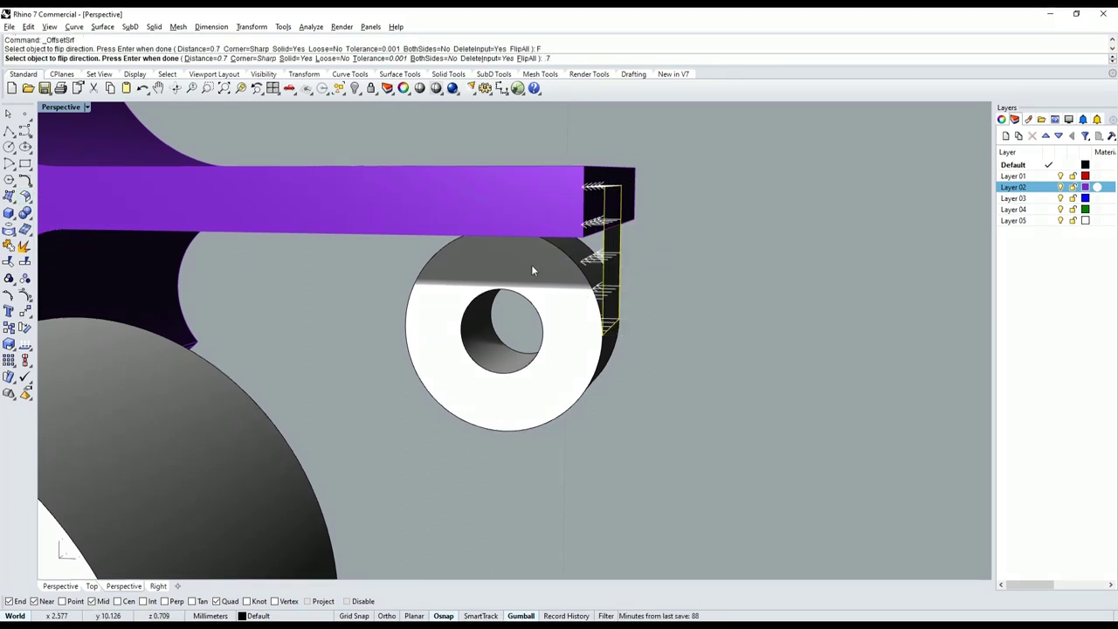
{"action": "key", "text": "Return"}
{"action": "mouse_move", "coordinate": [739, 276]}
{"action": "right_mouse_down"}
{"action": "mouse_move", "coordinate": [597, 244]}
{"action": "mouse_move", "coordinate": [666, 278]}
{"action": "right_mouse_up"}
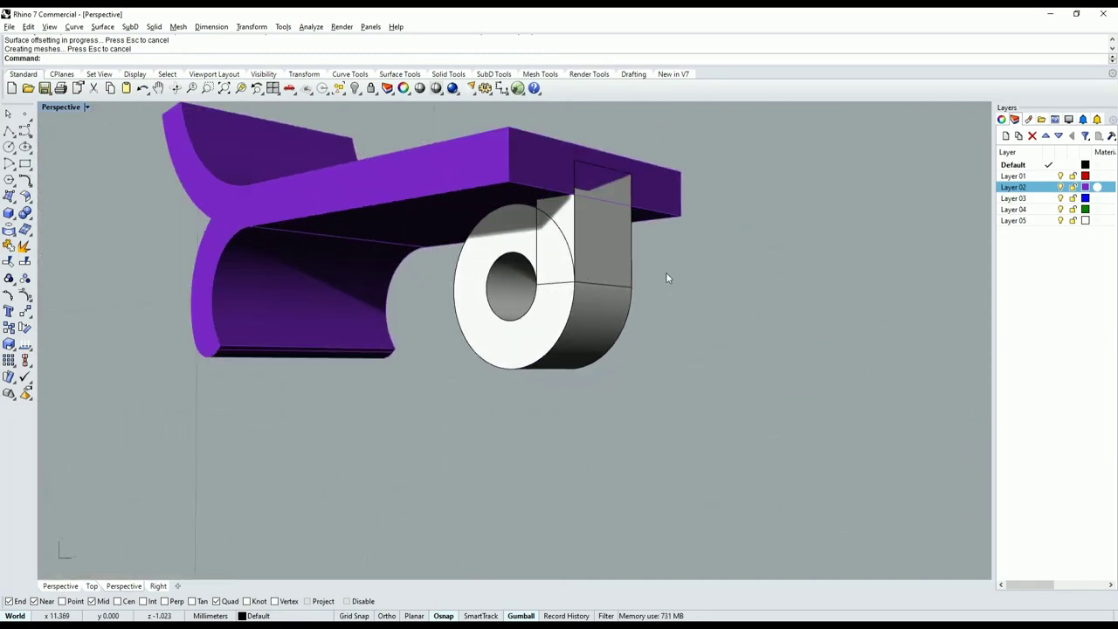
Match the ring and tab properties to the purple part, putting them on Layer 02.
{"action": "left_click", "coordinate": [494, 231]}
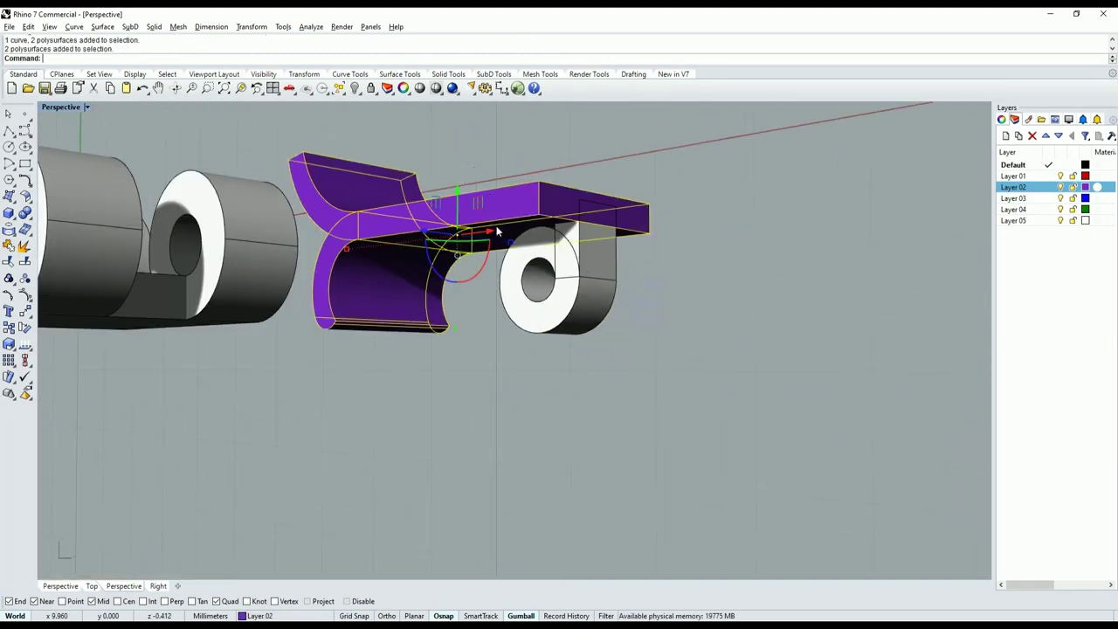
{"action": "left_click", "coordinate": [624, 311]}
{"action": "left_click_drag", "start_coordinate": [545, 316], "coordinate": [541, 320]}
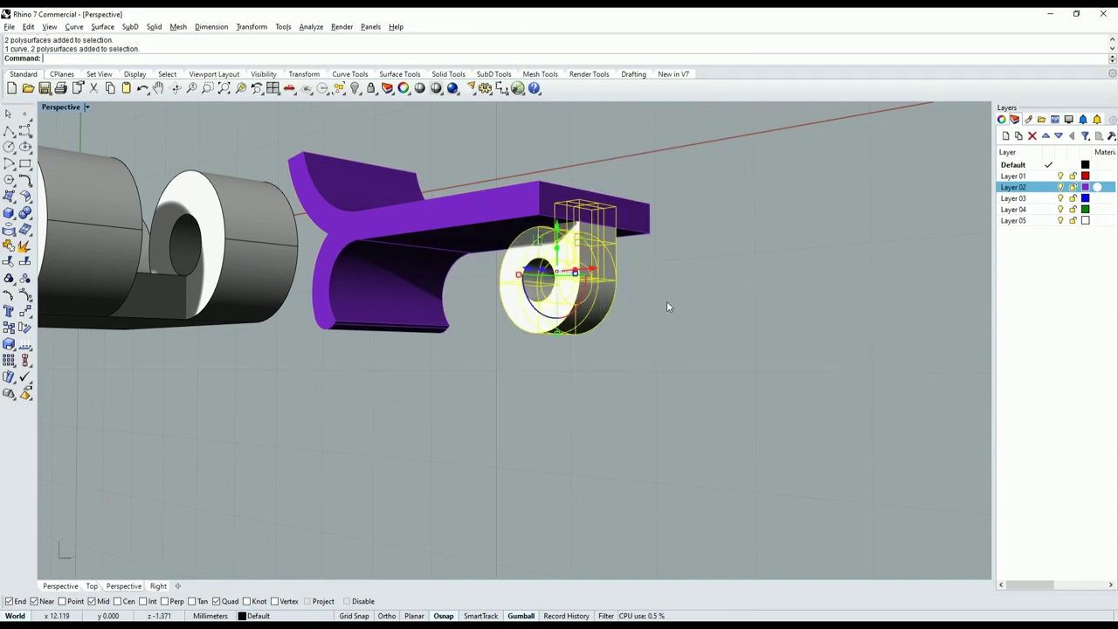
{"action": "left_click_drag", "start_coordinate": [639, 274], "coordinate": [508, 332]}
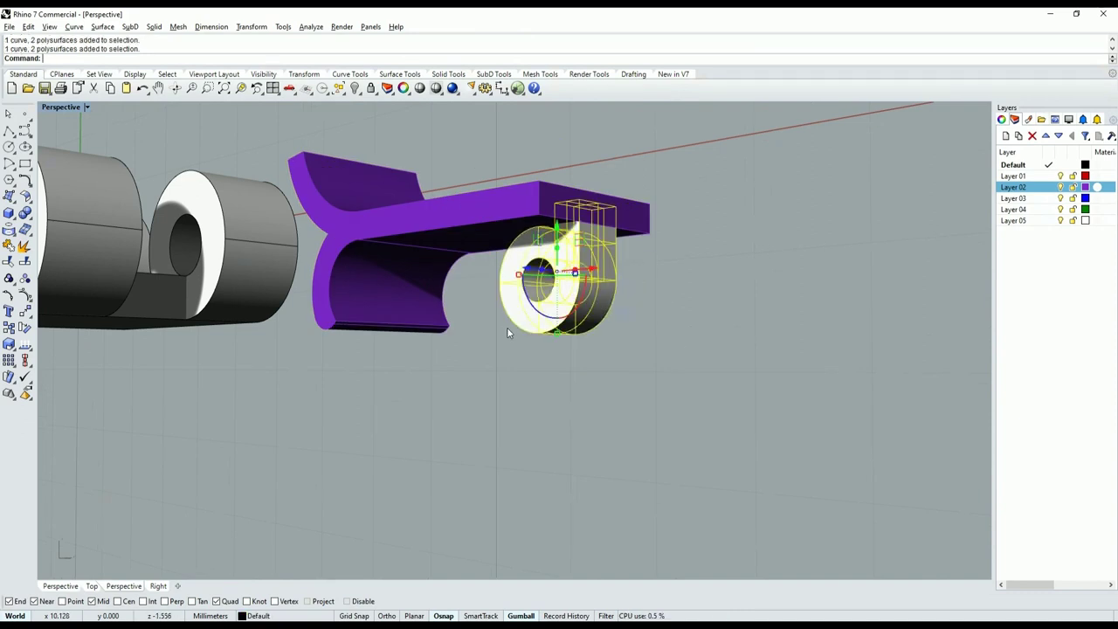
{"action": "left_click", "coordinate": [1002, 120]}
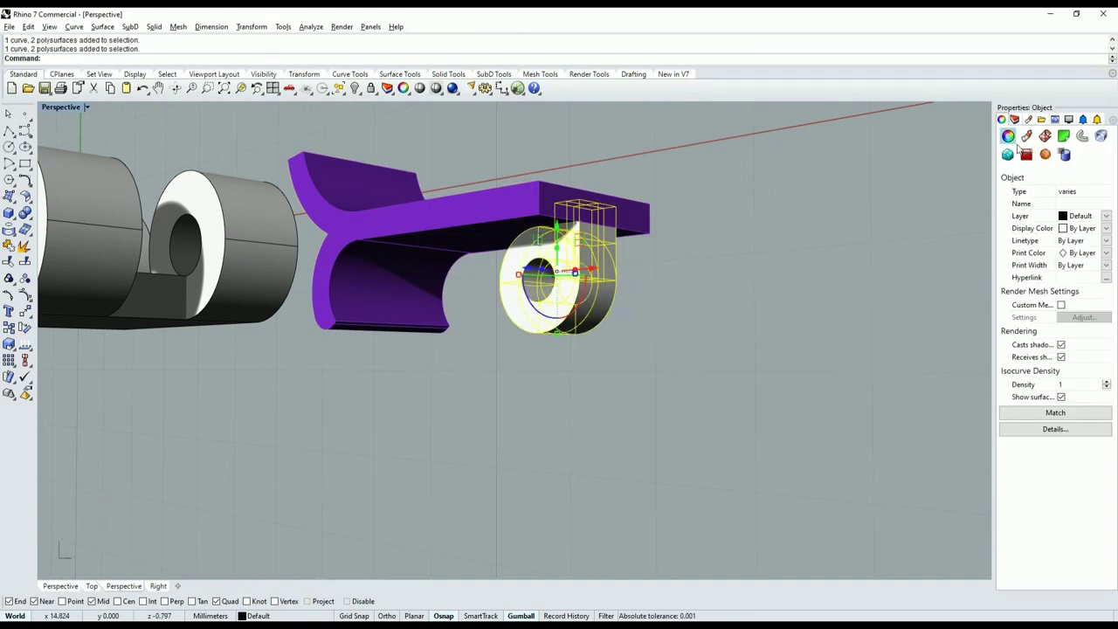
{"action": "left_click", "coordinate": [1056, 414]}
{"action": "left_click", "coordinate": [503, 220]}
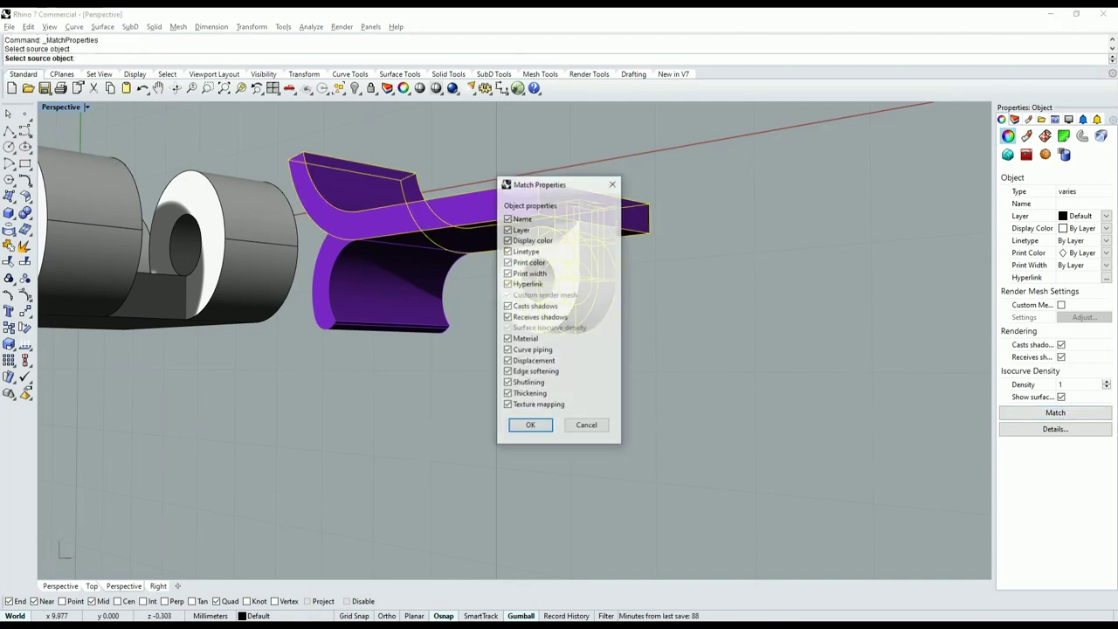
{"action": "left_click", "coordinate": [531, 425]}
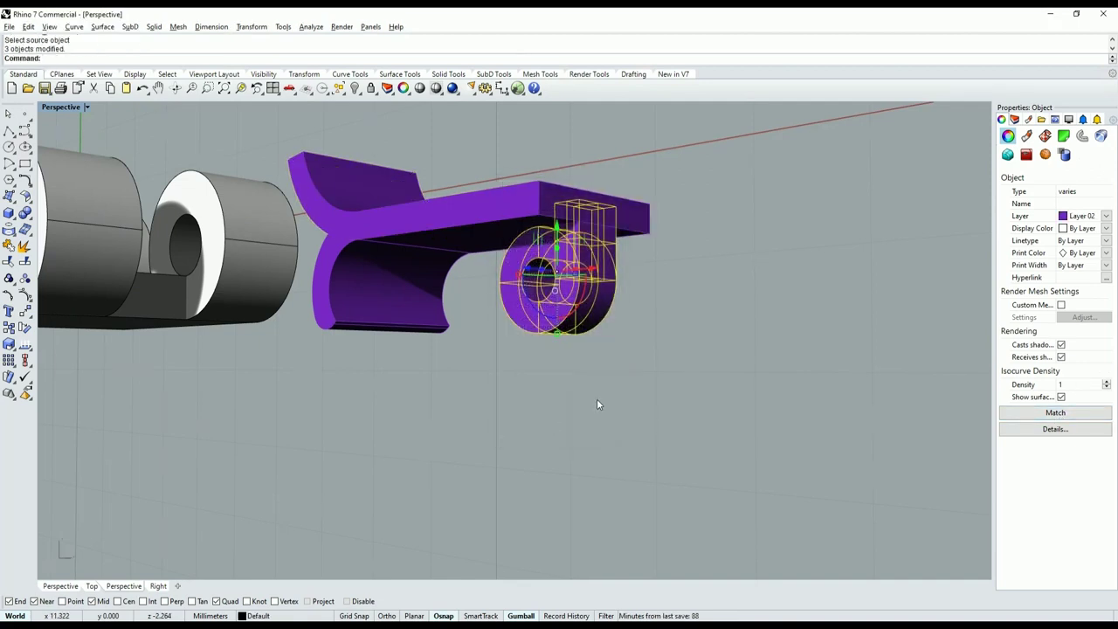
{"action": "left_click", "coordinate": [597, 399]}
{"action": "scroll", "coordinate": [596, 399], "scroll_direction": "down", "scroll_amount": 5}
{"action": "right_click_drag", "start_coordinate": [596, 400], "coordinate": [563, 279]}
{"action": "scroll", "coordinate": [563, 279], "scroll_direction": "up", "scroll_amount": 3}
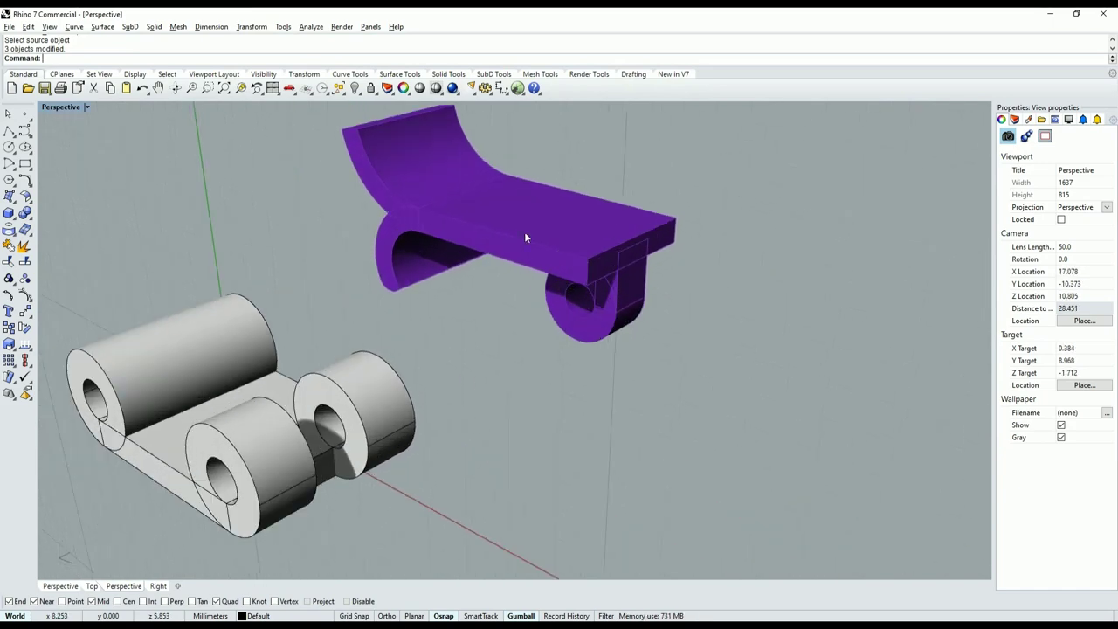
{"action": "scroll", "coordinate": [541, 227], "scroll_direction": "up", "scroll_amount": 2}
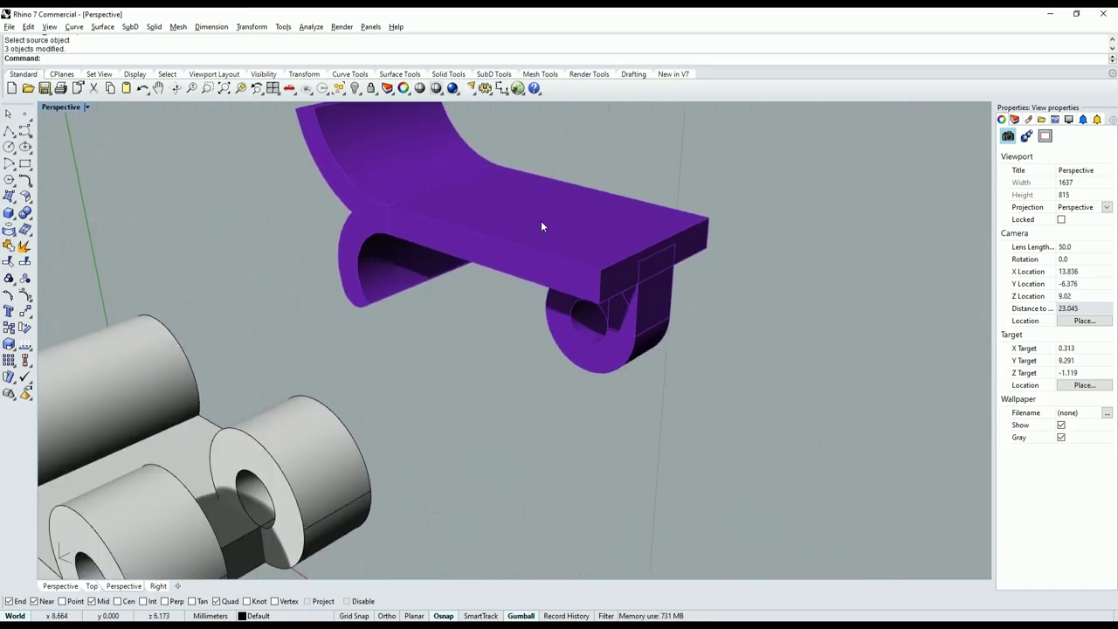
Group the purple bracket, the small junction box and the ring together.
{"action": "left_click", "coordinate": [444, 242]}
{"action": "left_click", "coordinate": [14, 281]}
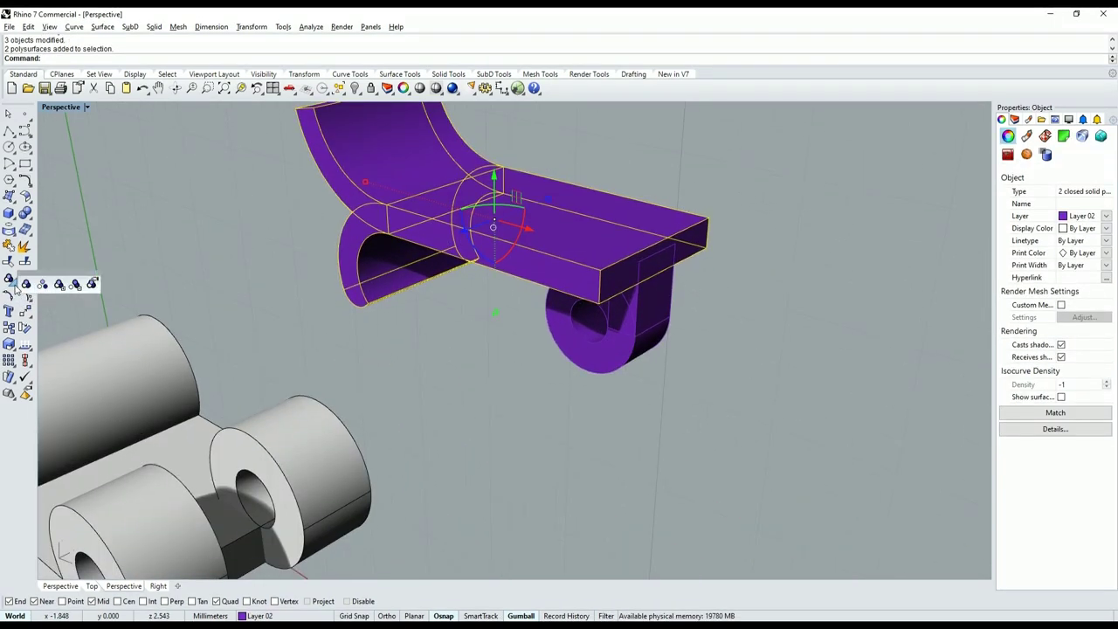
{"action": "left_click", "coordinate": [59, 288]}
{"action": "scroll", "coordinate": [669, 341], "scroll_direction": "up", "scroll_amount": 2}
{"action": "scroll", "coordinate": [670, 336], "scroll_direction": "down", "scroll_amount": 1}
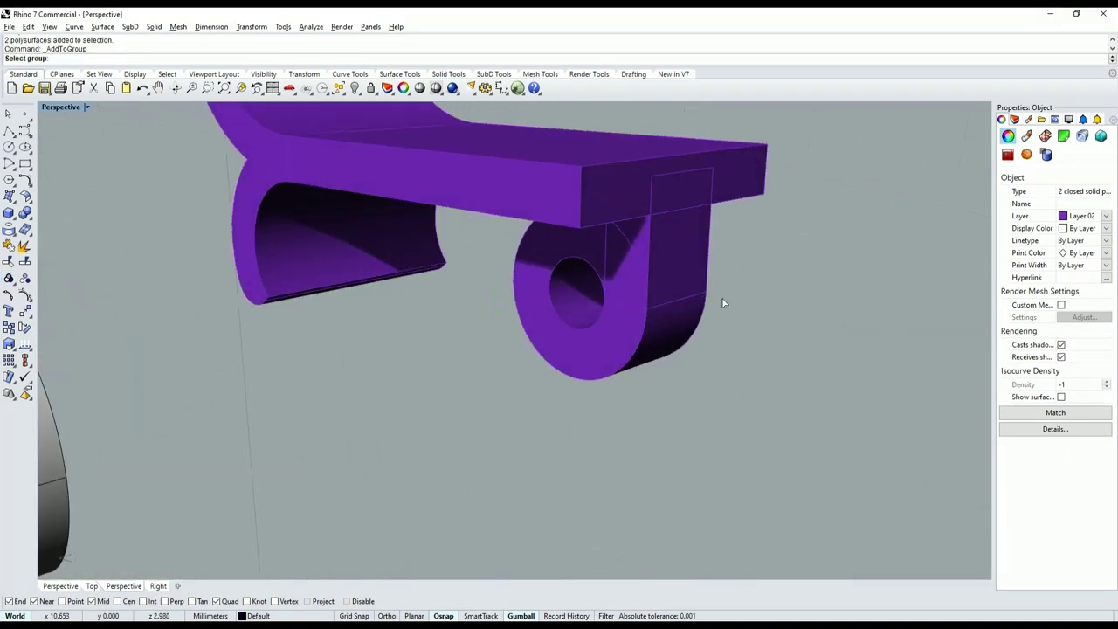
{"action": "left_click", "coordinate": [635, 300]}
{"action": "left_click", "coordinate": [669, 330]}
{"action": "left_click", "coordinate": [628, 334]}
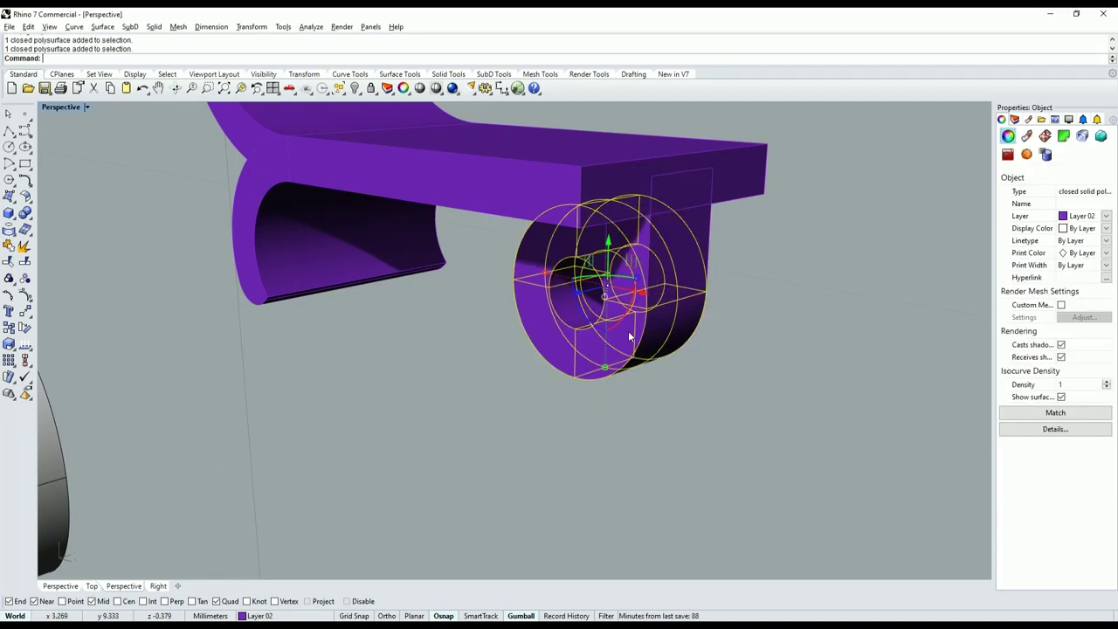
{"action": "left_click", "coordinate": [687, 252]}
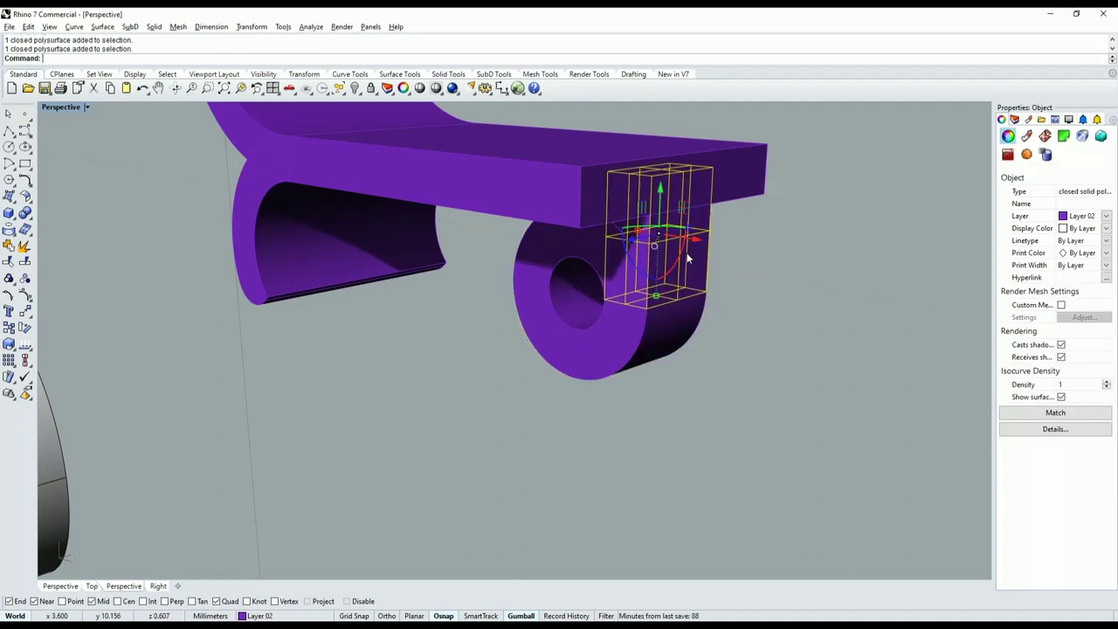
{"action": "left_click", "coordinate": [618, 324], "text": "shift"}
{"action": "left_click", "coordinate": [525, 201], "text": "shift"}
{"action": "scroll", "coordinate": [523, 299], "scroll_direction": "down", "scroll_amount": 4}
{"action": "right_click_drag", "start_coordinate": [522, 300], "coordinate": [529, 266]}
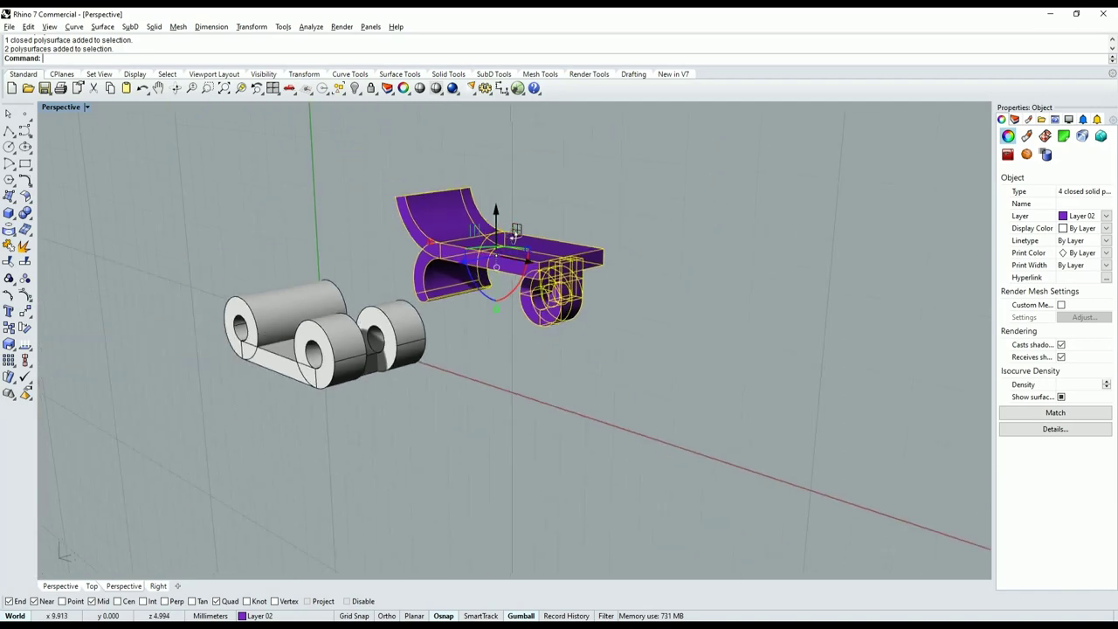
{"action": "left_click", "coordinate": [9, 277]}
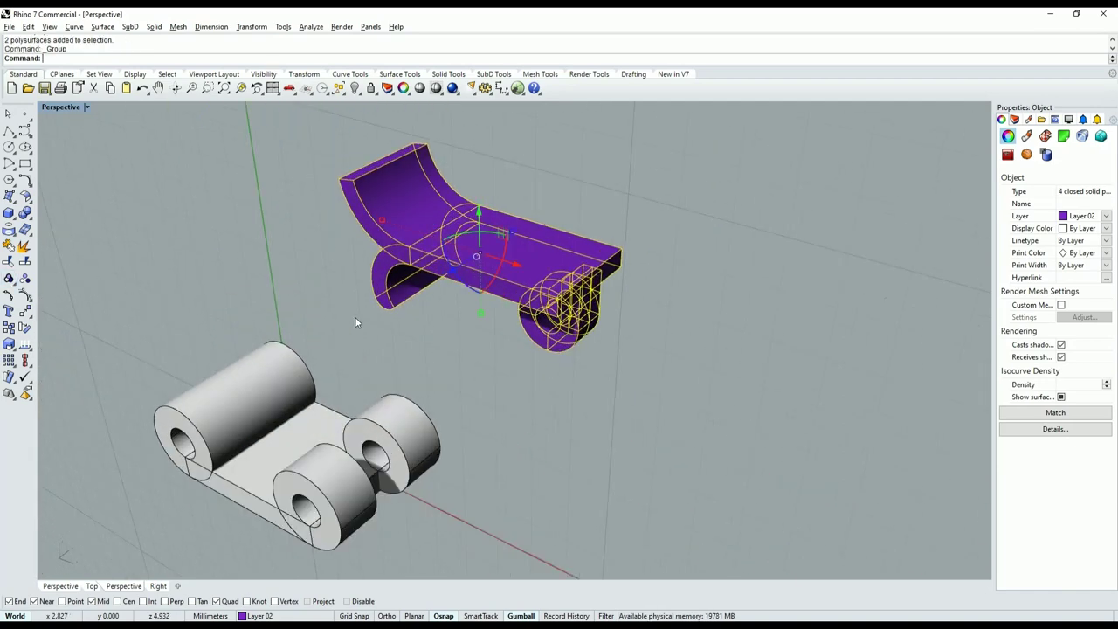
{"action": "left_click", "coordinate": [355, 316]}
{"action": "mouse_move", "coordinate": [606, 414]}
{"action": "right_mouse_down"}
{"action": "mouse_move", "coordinate": [459, 367]}
{"action": "mouse_move", "coordinate": [365, 366]}
{"action": "mouse_move", "coordinate": [521, 376]}
{"action": "mouse_move", "coordinate": [369, 347]}
{"action": "mouse_move", "coordinate": [469, 317]}
{"action": "right_mouse_up"}
{"action": "scroll", "coordinate": [469, 317], "scroll_direction": "up", "scroll_amount": 2}
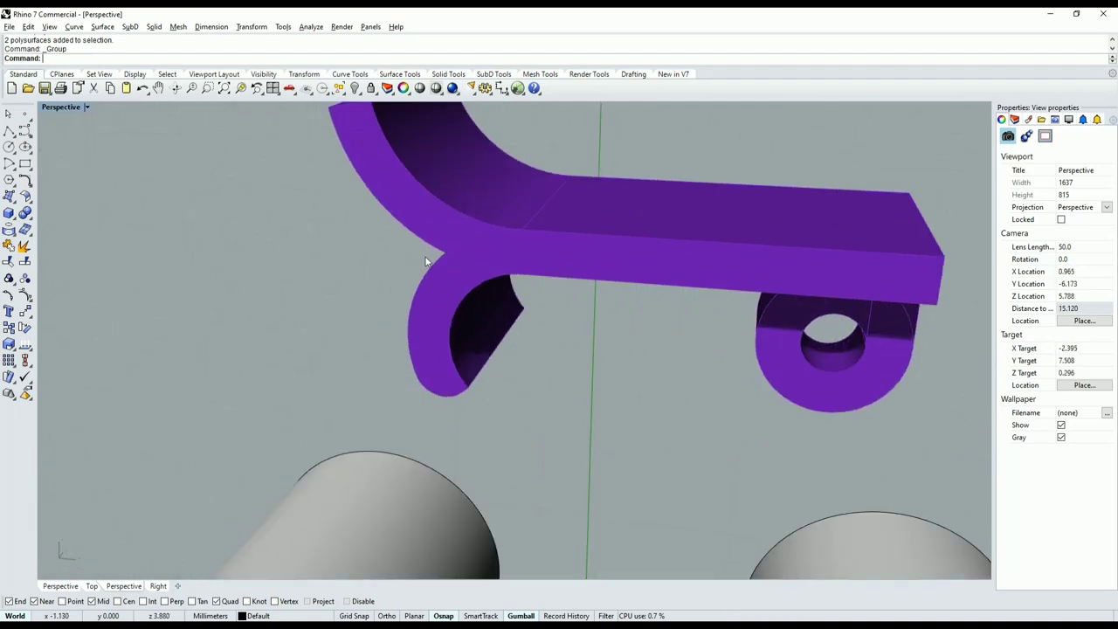
{"action": "scroll", "coordinate": [463, 262], "scroll_direction": "down", "scroll_amount": 5}
{"action": "right_click_drag", "start_coordinate": [460, 237], "coordinate": [486, 276]}
{"action": "scroll", "coordinate": [486, 276], "scroll_direction": "down", "scroll_amount": 3}
Duplicate both knuckle edges facing the front gap as circle curves.
{"action": "key", "text": "Home"}
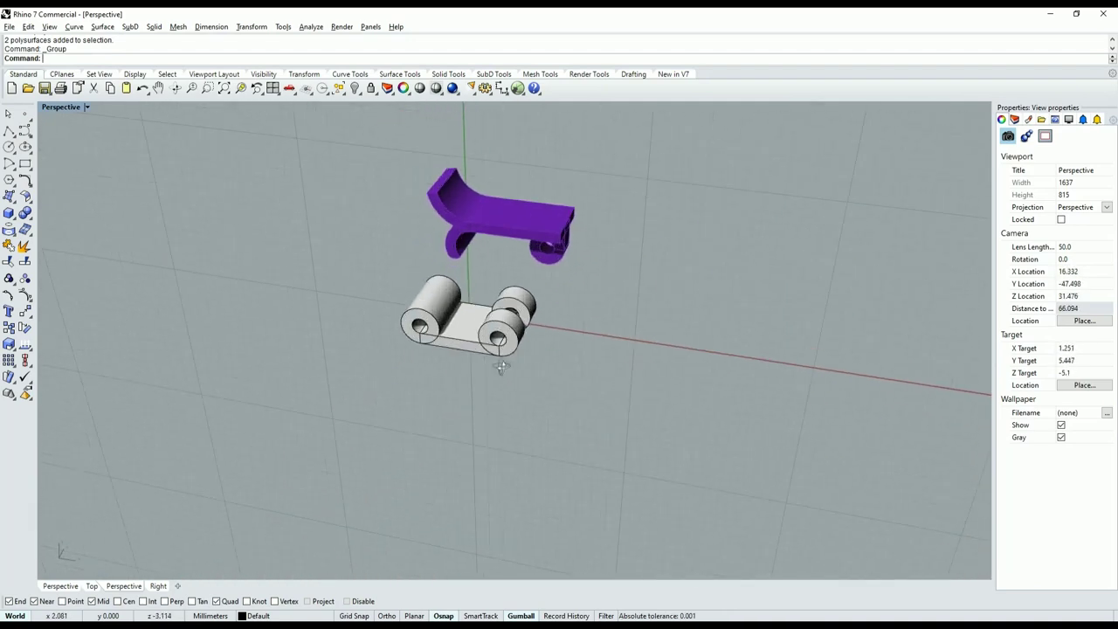
{"action": "key", "text": "Home"}
{"action": "key", "text": "Home"}
{"action": "key", "text": "Home"}
{"action": "key", "text": "Home"}
{"action": "key", "text": "Home"}
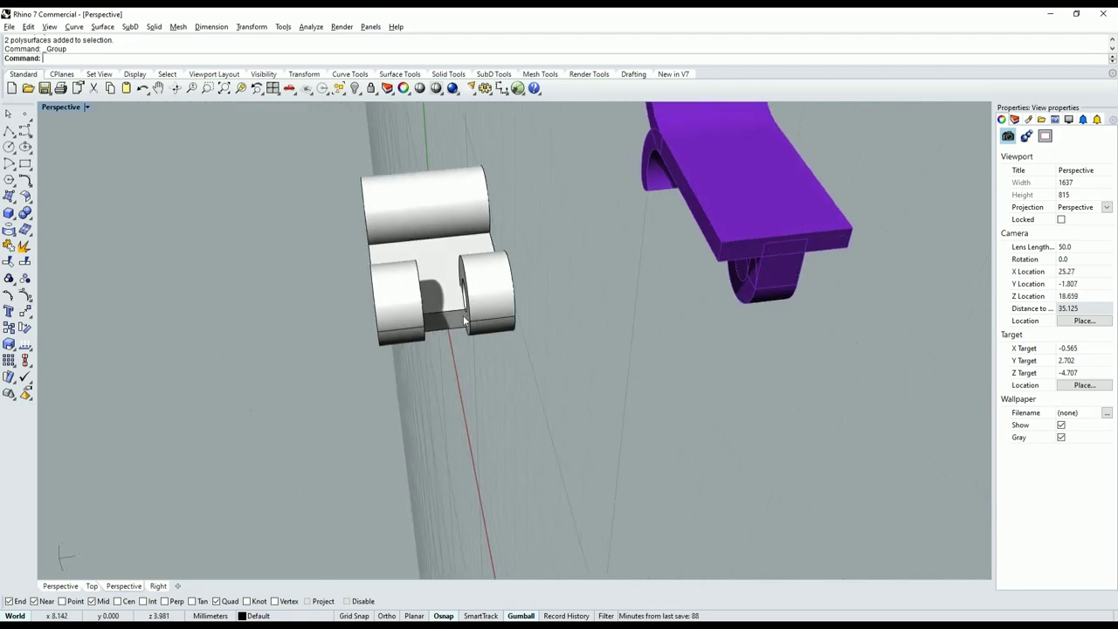
{"action": "key", "text": "Home"}
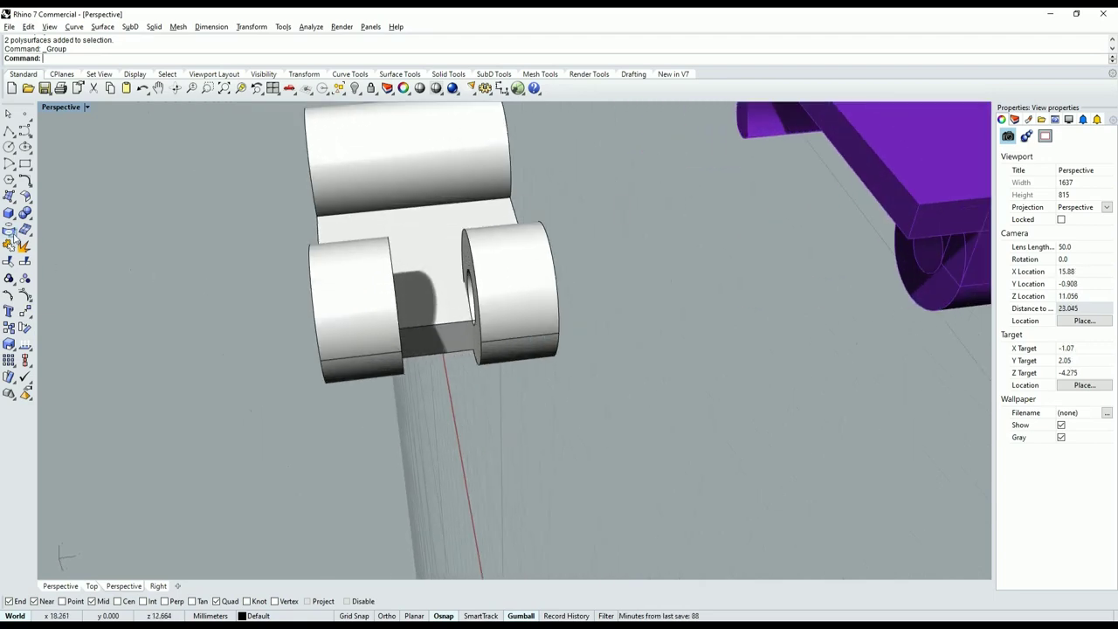
{"action": "left_click", "coordinate": [12, 232]}
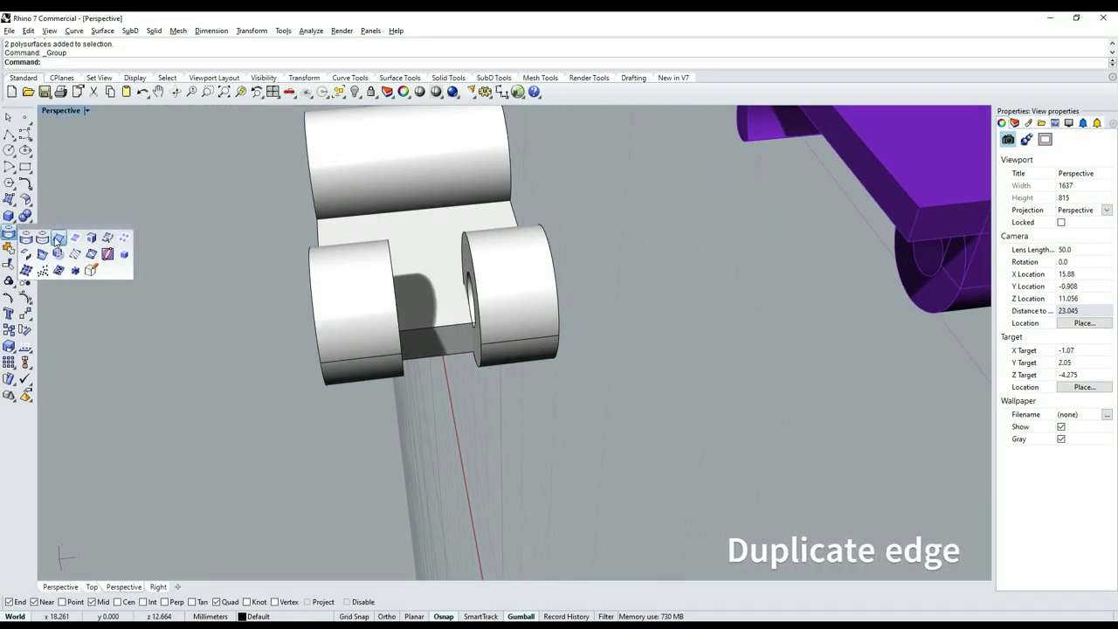
{"action": "left_click", "coordinate": [58, 234]}
{"action": "scroll", "coordinate": [357, 283], "scroll_direction": "up", "scroll_amount": 2}
{"action": "left_click", "coordinate": [373, 298]}
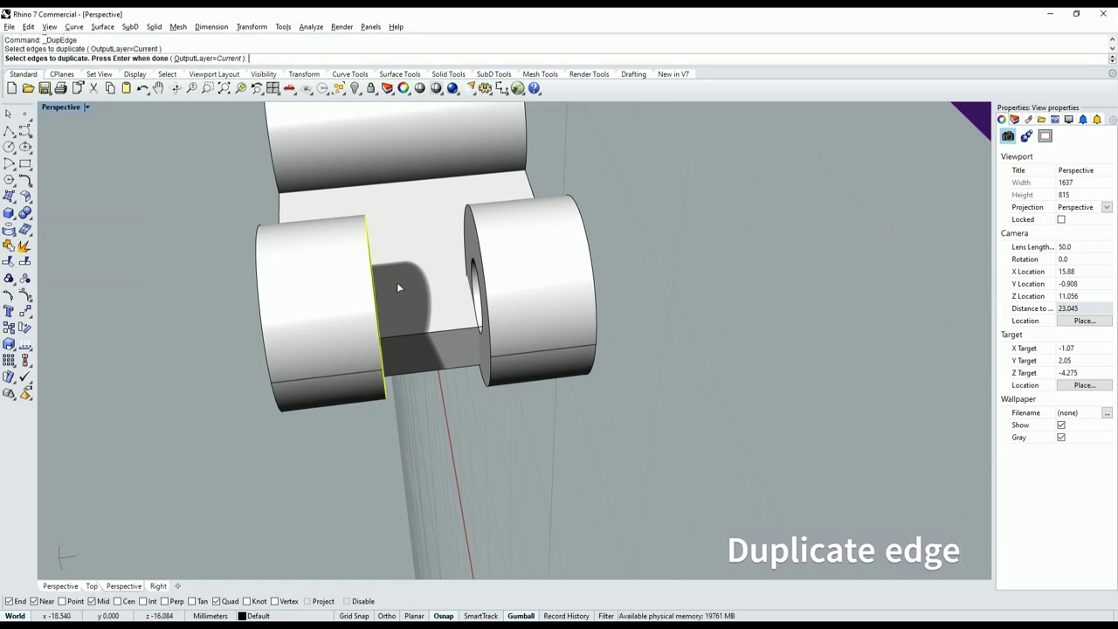
{"action": "scroll", "coordinate": [397, 282], "scroll_direction": "down", "scroll_amount": 4}
{"action": "scroll", "coordinate": [522, 287], "scroll_direction": "up", "scroll_amount": 2}
{"action": "left_click", "coordinate": [519, 269]}
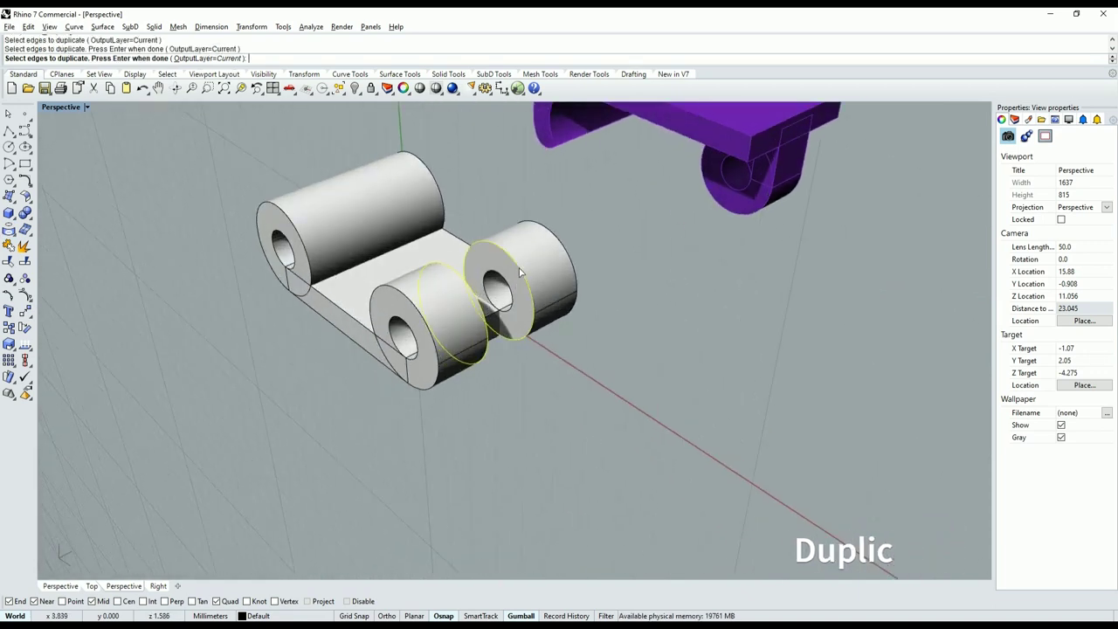
{"action": "key", "text": "Return"}
Move the two duplicated edge circles away from the part.
{"action": "scroll", "coordinate": [491, 293], "scroll_direction": "down", "scroll_amount": 2}
{"action": "right_click_drag", "start_coordinate": [489, 295], "coordinate": [479, 302]}
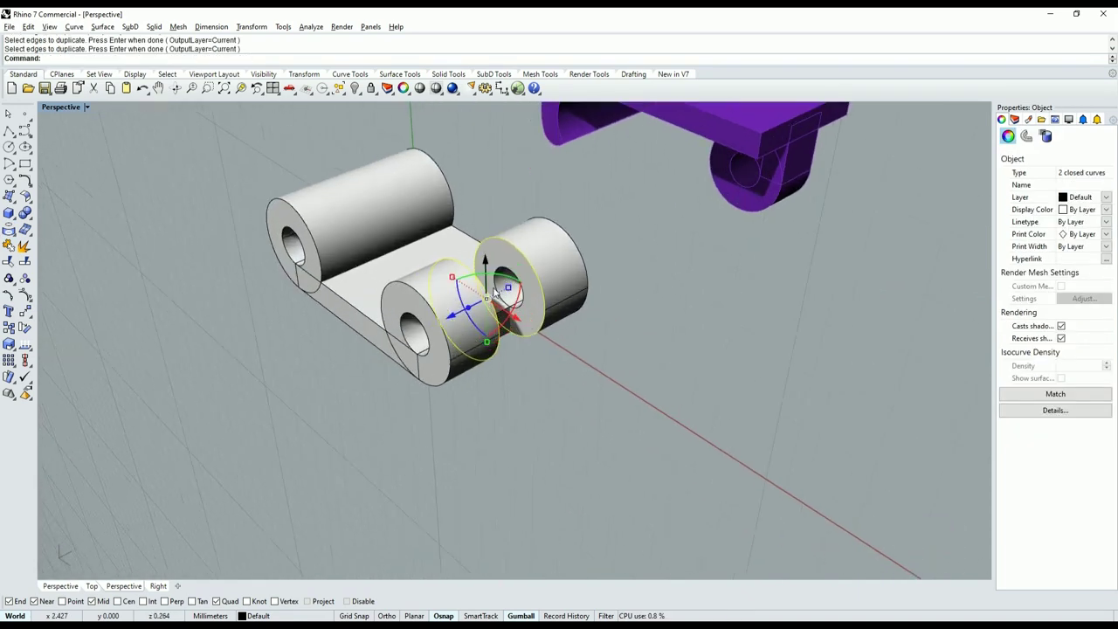
{"action": "scroll", "coordinate": [499, 250], "scroll_direction": "down", "scroll_amount": 2}
{"action": "scroll", "coordinate": [453, 320], "scroll_direction": "up", "scroll_amount": 1}
{"action": "scroll", "coordinate": [452, 314], "scroll_direction": "up", "scroll_amount": 1}
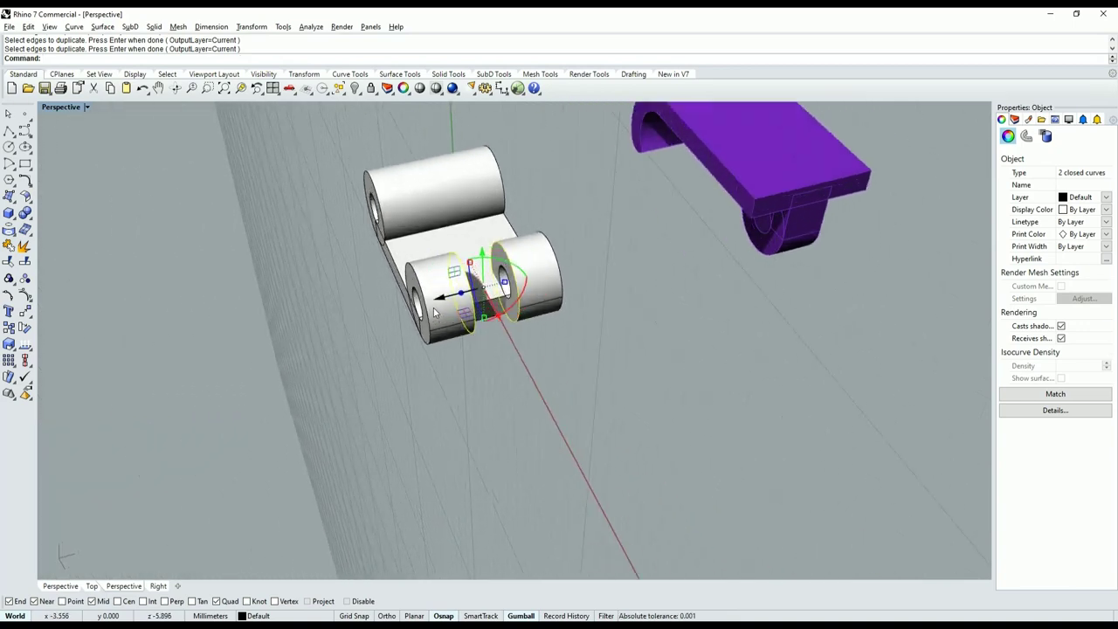
{"action": "scroll", "coordinate": [447, 304], "scroll_direction": "up", "scroll_amount": 1}
{"action": "left_click_drag", "start_coordinate": [455, 299], "coordinate": [262, 371]}
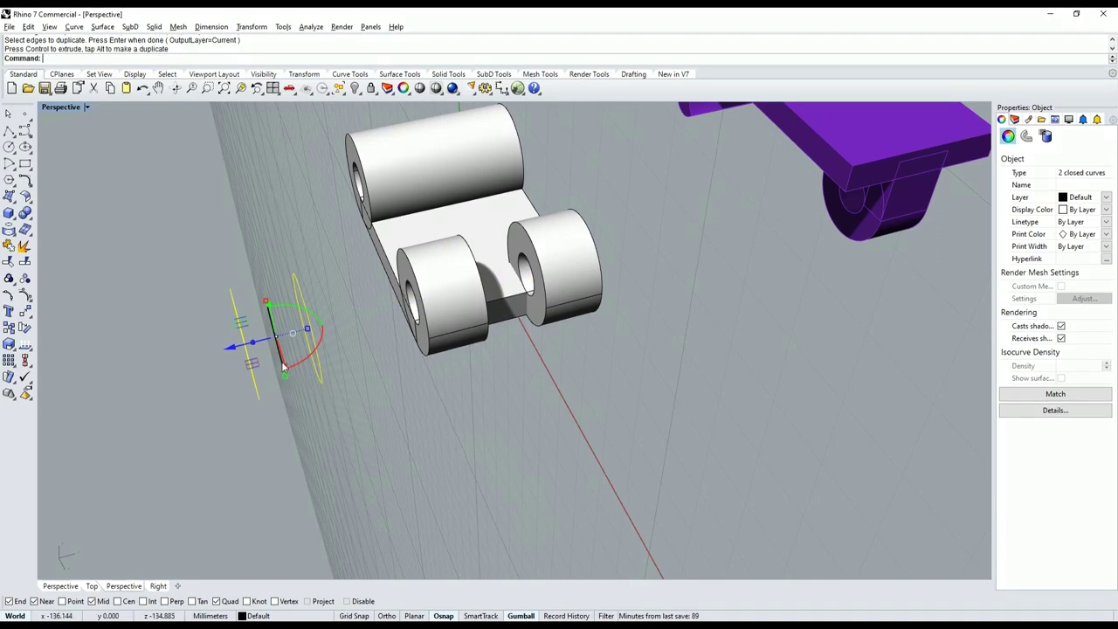
{"action": "right_click_drag", "start_coordinate": [262, 370], "coordinate": [88, 232]}
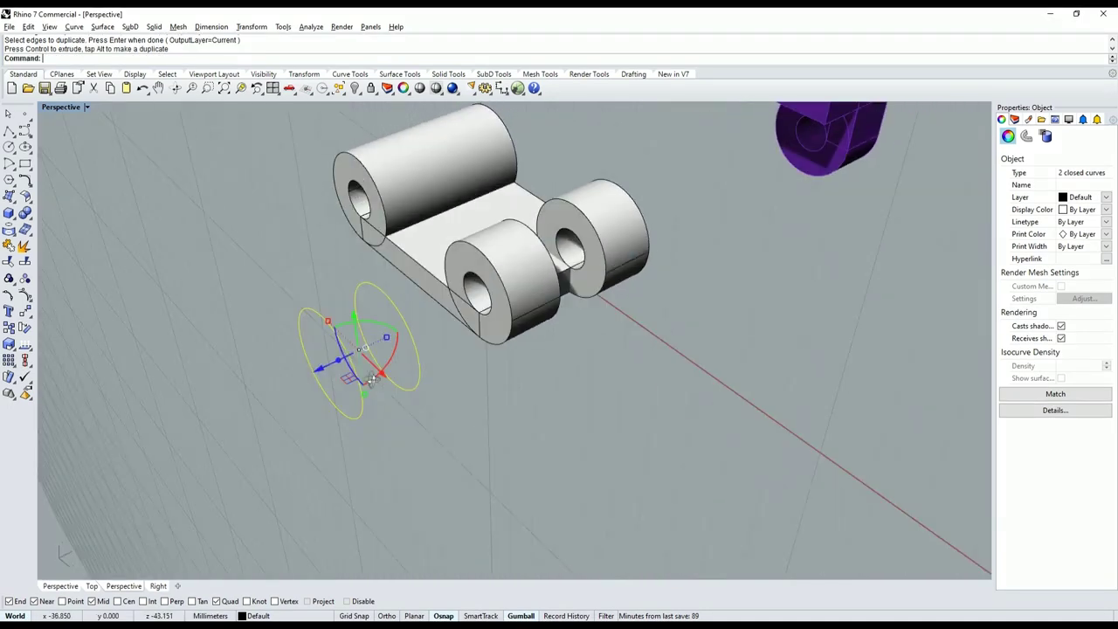
Loft an open tube surface between the two edge circles.
{"action": "left_click", "coordinate": [32, 201]}
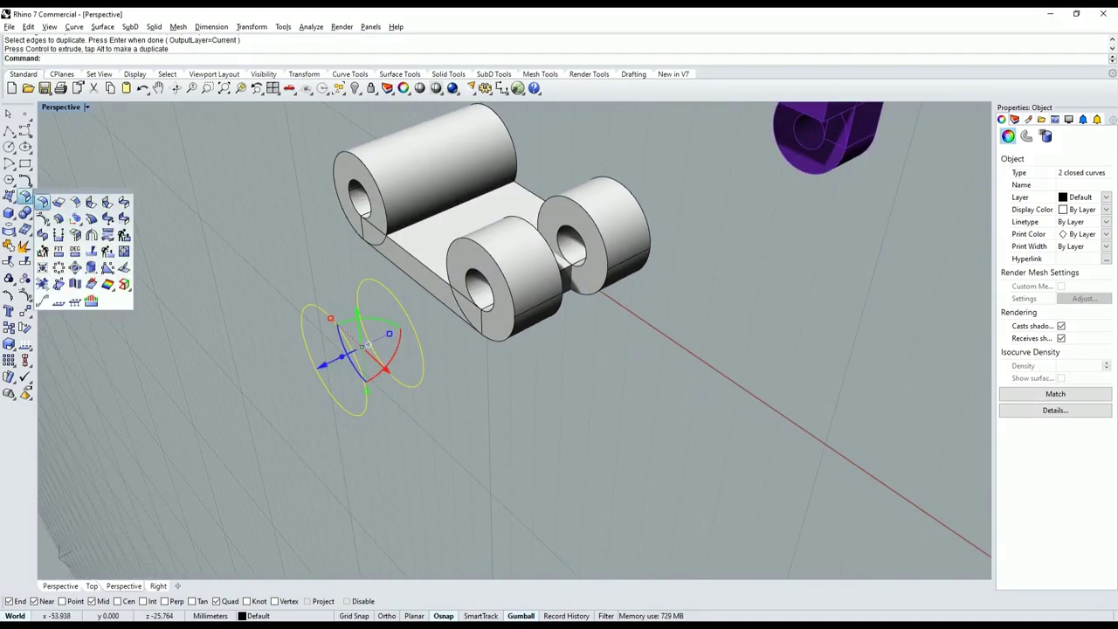
{"action": "left_click", "coordinate": [15, 208]}
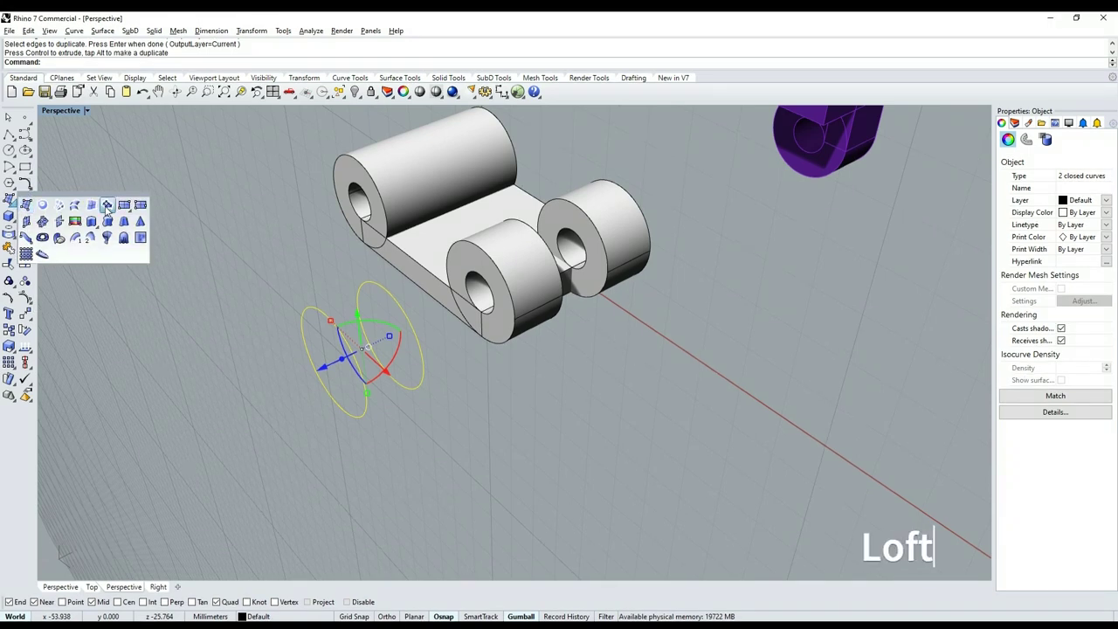
{"action": "left_click", "coordinate": [76, 207]}
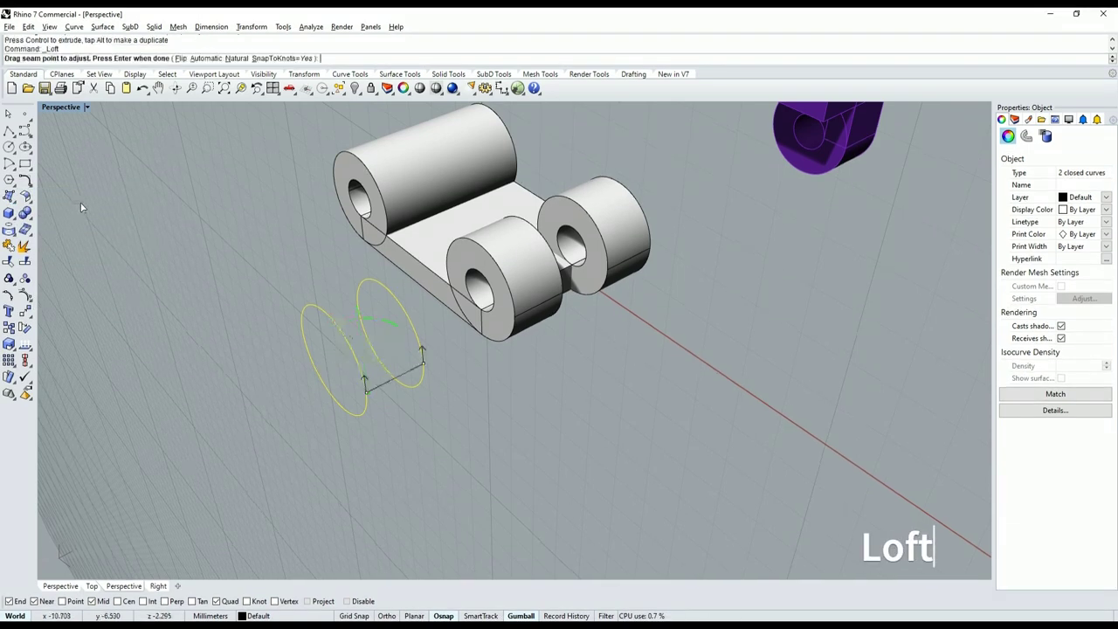
{"action": "key", "text": "Return"}
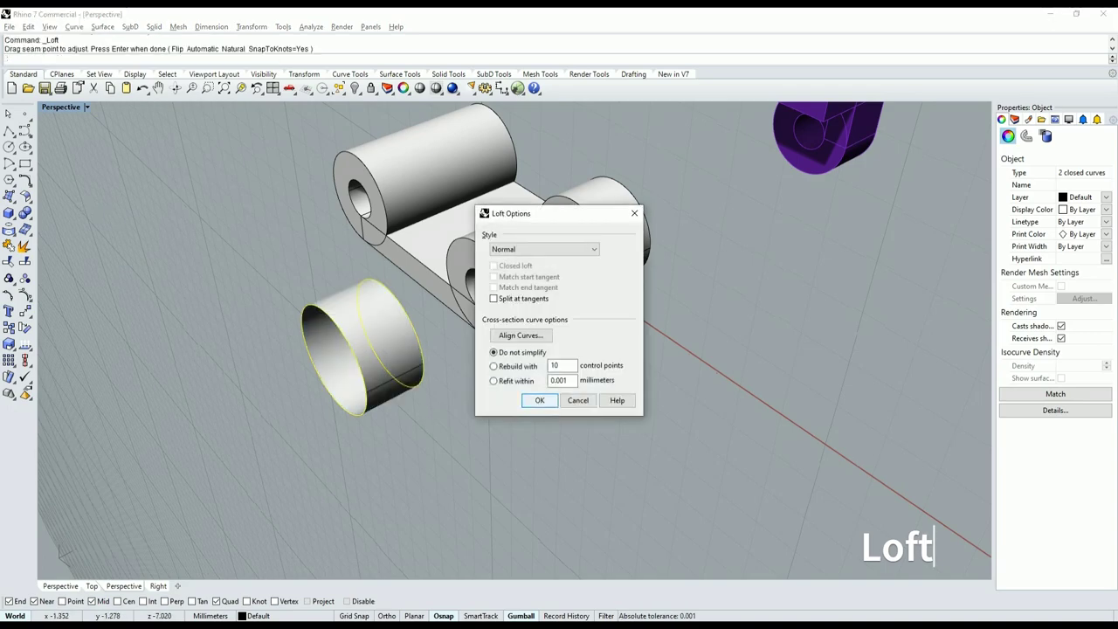
{"action": "left_click", "coordinate": [538, 400]}
{"action": "left_click", "coordinate": [428, 417]}
{"action": "scroll", "coordinate": [385, 344], "scroll_direction": "up", "scroll_amount": 3}
Cap the lofted tube's planar holes to make a closed solid cylinder.
{"action": "scroll", "coordinate": [385, 344], "scroll_direction": "down", "scroll_amount": 3}
{"action": "left_click", "coordinate": [374, 346]}
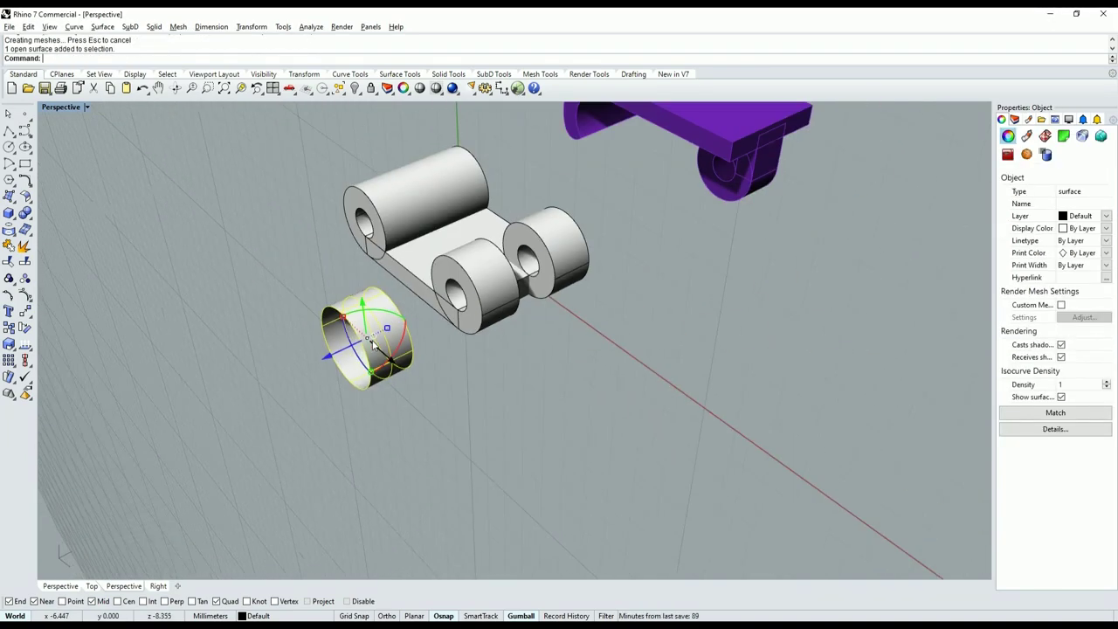
{"action": "scroll", "coordinate": [373, 345], "scroll_direction": "up", "scroll_amount": 2}
{"action": "scroll", "coordinate": [389, 371], "scroll_direction": "up", "scroll_amount": 2}
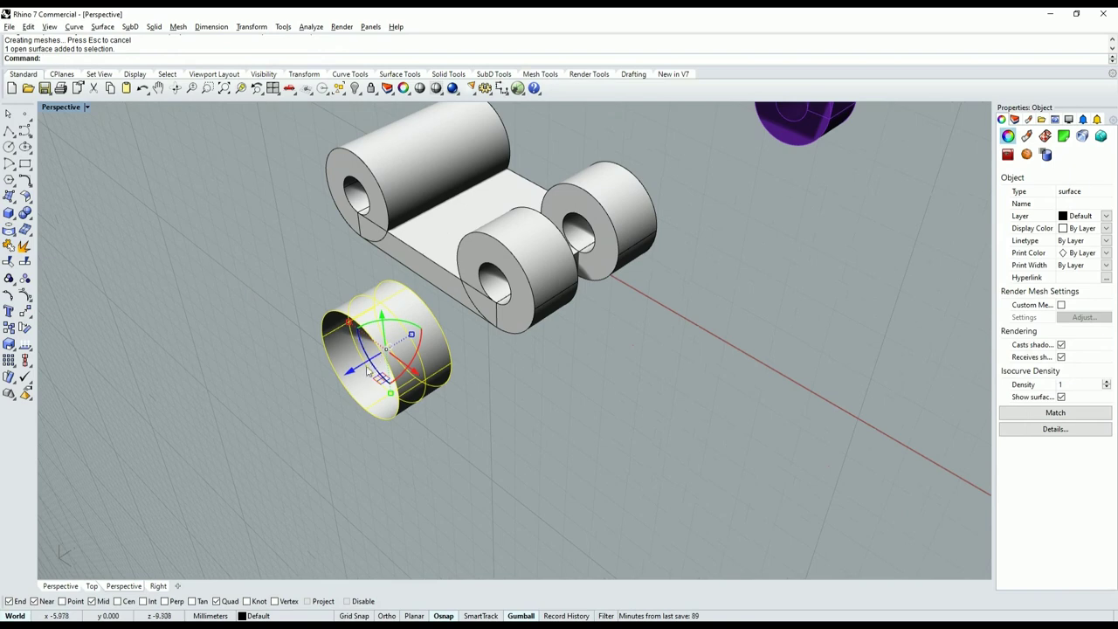
{"action": "left_click", "coordinate": [30, 221]}
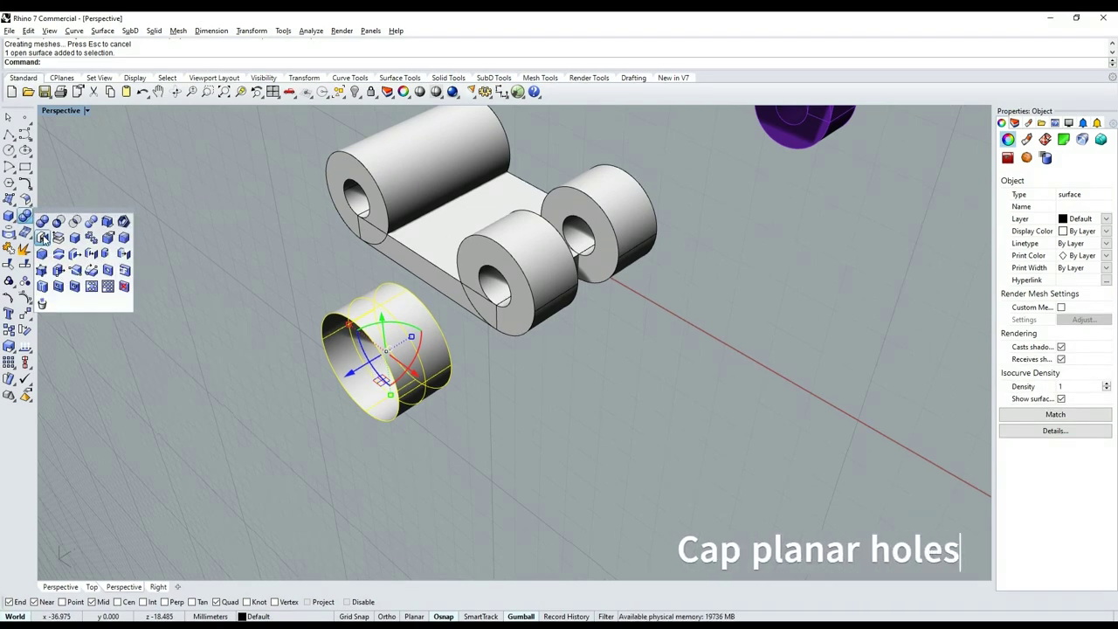
{"action": "left_click", "coordinate": [42, 235]}
{"action": "left_click", "coordinate": [272, 357]}
{"action": "mouse_move", "coordinate": [273, 356]}
{"action": "right_mouse_down"}
{"action": "mouse_move", "coordinate": [459, 346]}
{"action": "mouse_move", "coordinate": [297, 281]}
{"action": "right_mouse_up"}
Move the capped cylinder into the knuckle gap and delete both leftover edge curves.
{"action": "left_click", "coordinate": [295, 279]}
{"action": "left_click_drag", "start_coordinate": [273, 281], "coordinate": [295, 284]}
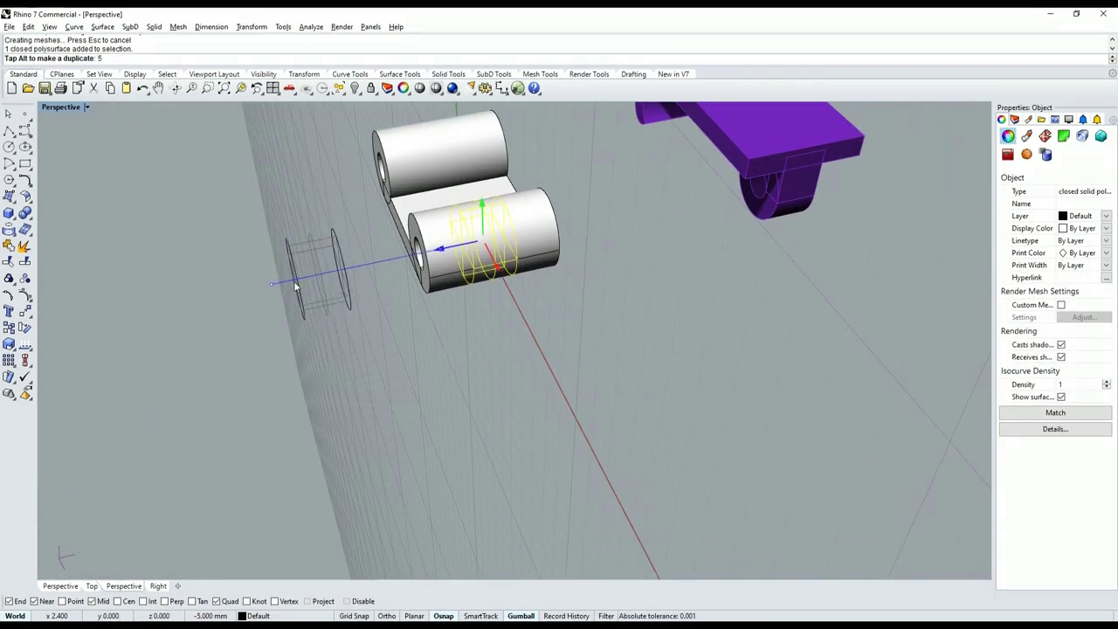
{"action": "left_click", "coordinate": [296, 284]}
{"action": "left_click", "coordinate": [367, 264]}
{"action": "left_click_drag", "start_coordinate": [342, 240], "coordinate": [240, 317]}
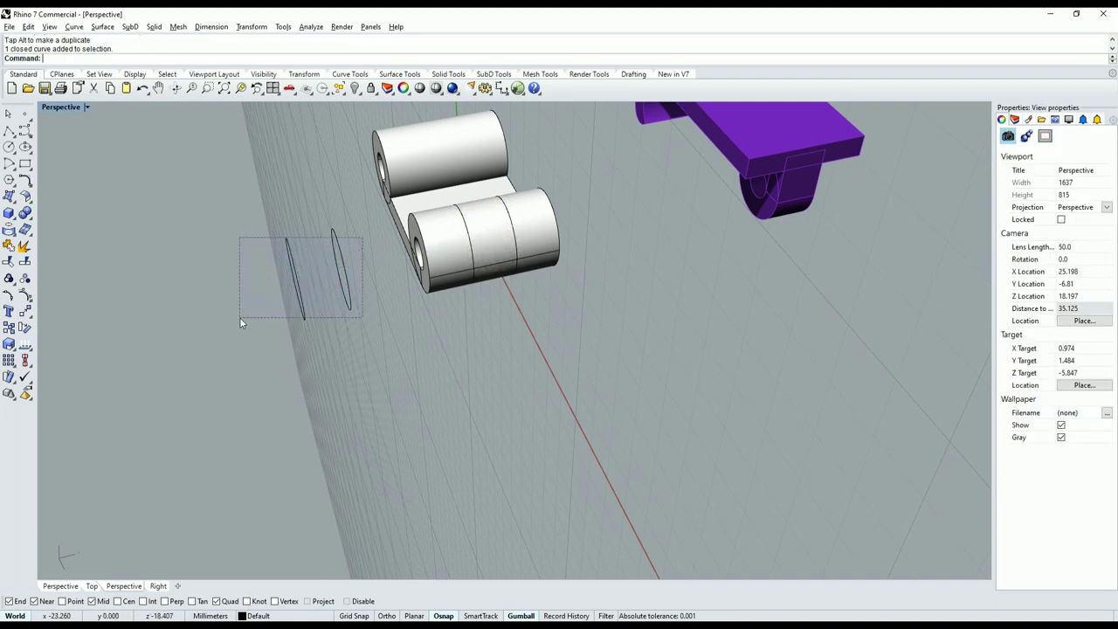
{"action": "key", "text": "Delete"}
Select the plate and start subtracting a solid from it.
{"action": "right_click_drag", "start_coordinate": [422, 301], "coordinate": [517, 311]}
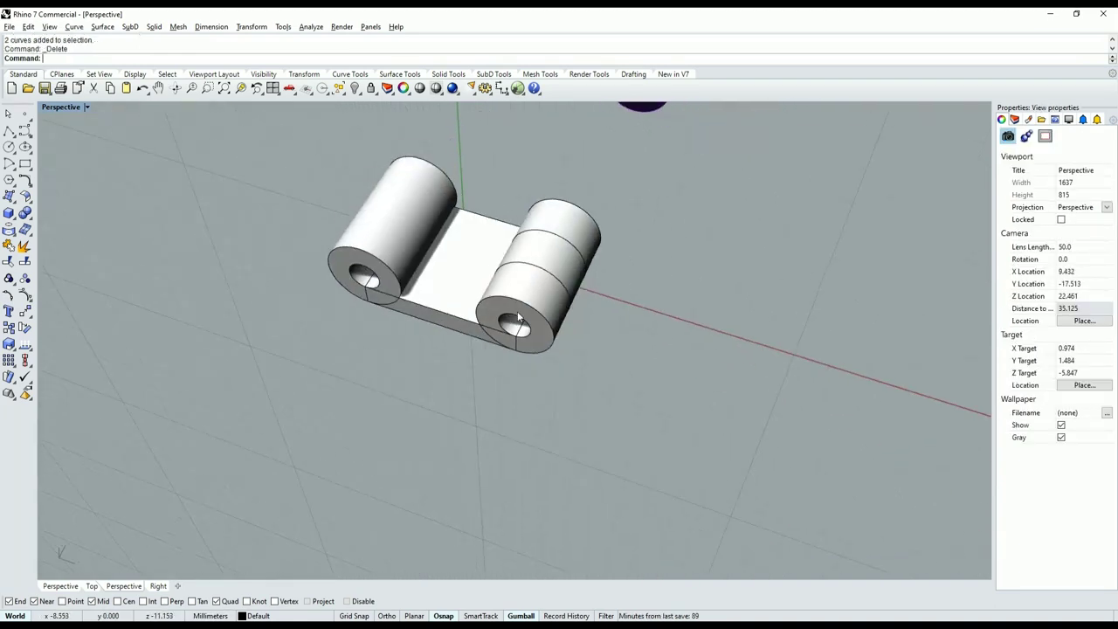
{"action": "scroll", "coordinate": [437, 250], "scroll_direction": "up", "scroll_amount": 5}
{"action": "scroll", "coordinate": [419, 262], "scroll_direction": "down", "scroll_amount": 3}
{"action": "left_click", "coordinate": [412, 278]}
{"action": "right_click_drag", "start_coordinate": [413, 278], "coordinate": [420, 289]}
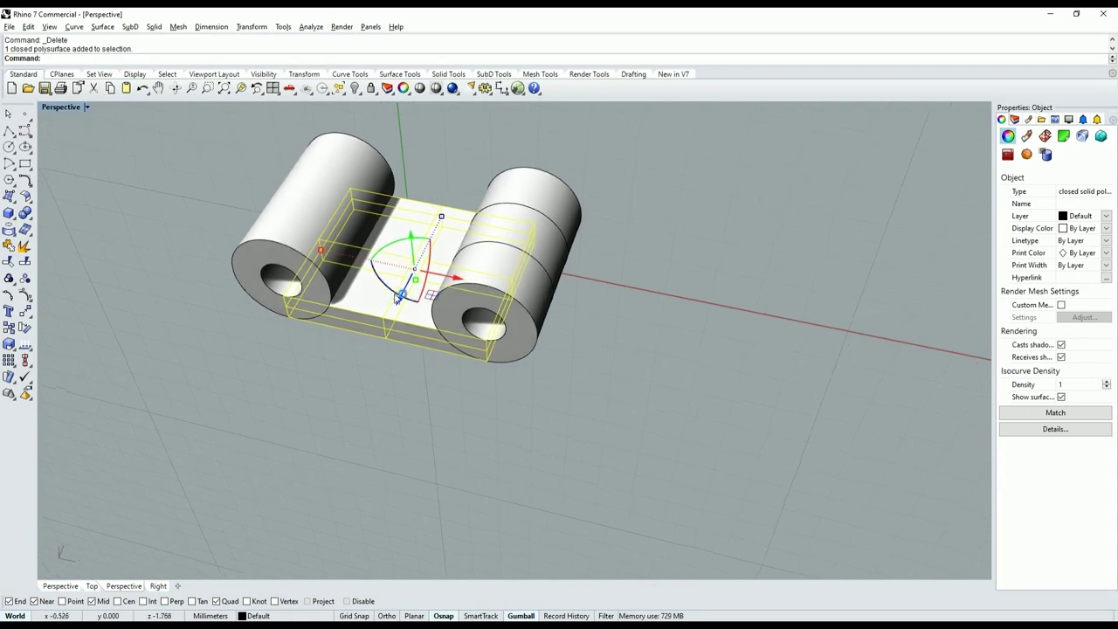
{"action": "left_click", "coordinate": [26, 214]}
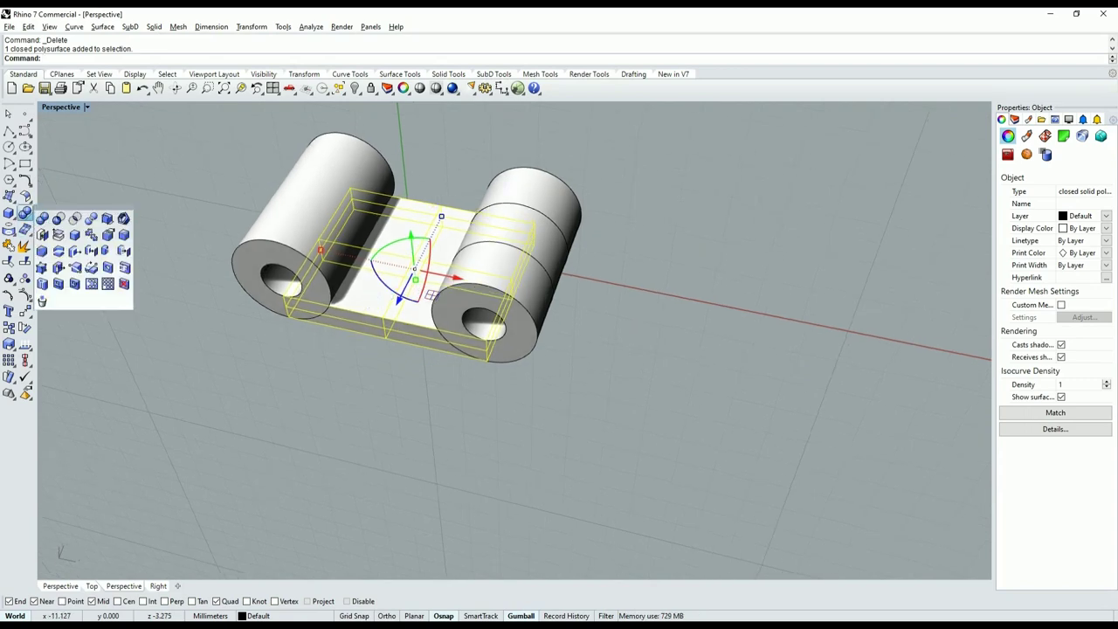
{"action": "left_click", "coordinate": [57, 218]}
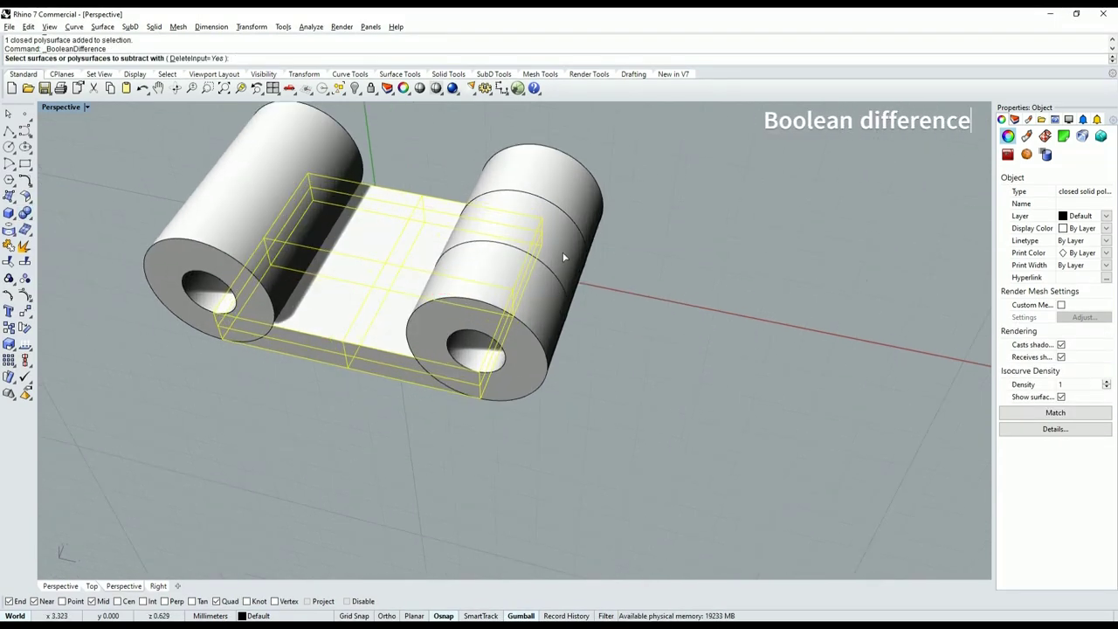
Subtract the filler cylinder from the plate with Boolean Difference.
{"action": "left_click", "coordinate": [564, 258]}
{"action": "key", "text": "Return"}
{"action": "scroll", "coordinate": [628, 286], "scroll_direction": "down", "scroll_amount": 3}
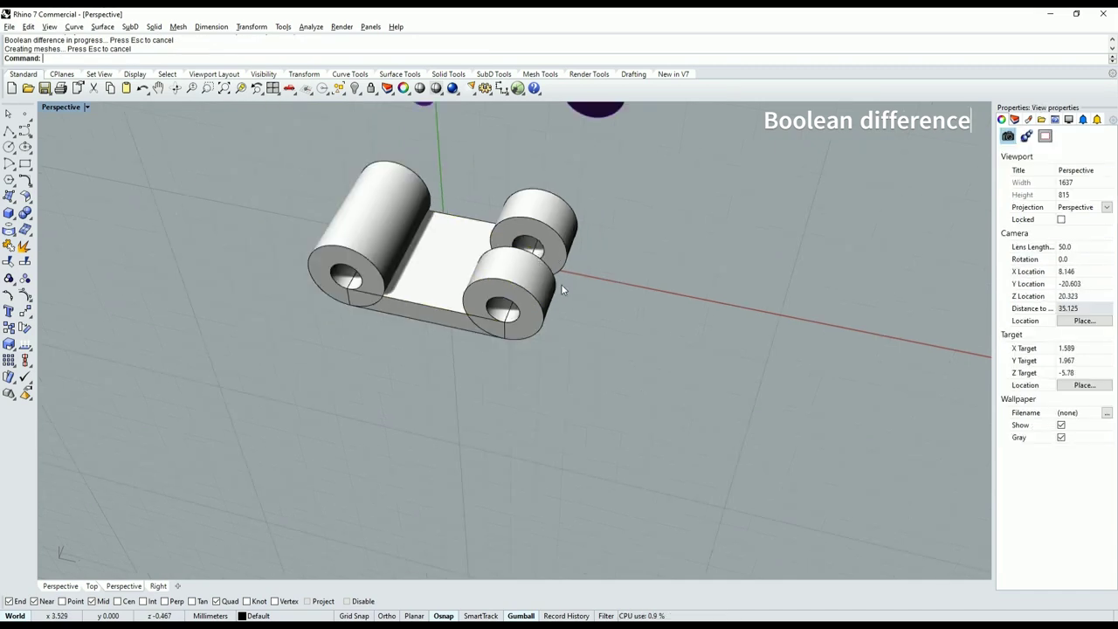
{"action": "mouse_move", "coordinate": [561, 284]}
{"action": "right_mouse_down"}
{"action": "mouse_move", "coordinate": [434, 332]}
{"action": "mouse_move", "coordinate": [580, 290]}
{"action": "mouse_move", "coordinate": [475, 283]}
{"action": "right_mouse_up"}
{"action": "scroll", "coordinate": [434, 332], "scroll_direction": "up", "scroll_amount": 3}
{"action": "scroll", "coordinate": [434, 332], "scroll_direction": "down", "scroll_amount": 3}
Pull the plate out to inspect the cut, then undo the move.
{"action": "left_click", "coordinate": [580, 290]}
{"action": "scroll", "coordinate": [580, 290], "scroll_direction": "down", "scroll_amount": 3}
{"action": "scroll", "coordinate": [473, 284], "scroll_direction": "up", "scroll_amount": 2}
{"action": "left_click_drag", "start_coordinate": [463, 291], "coordinate": [293, 370]}
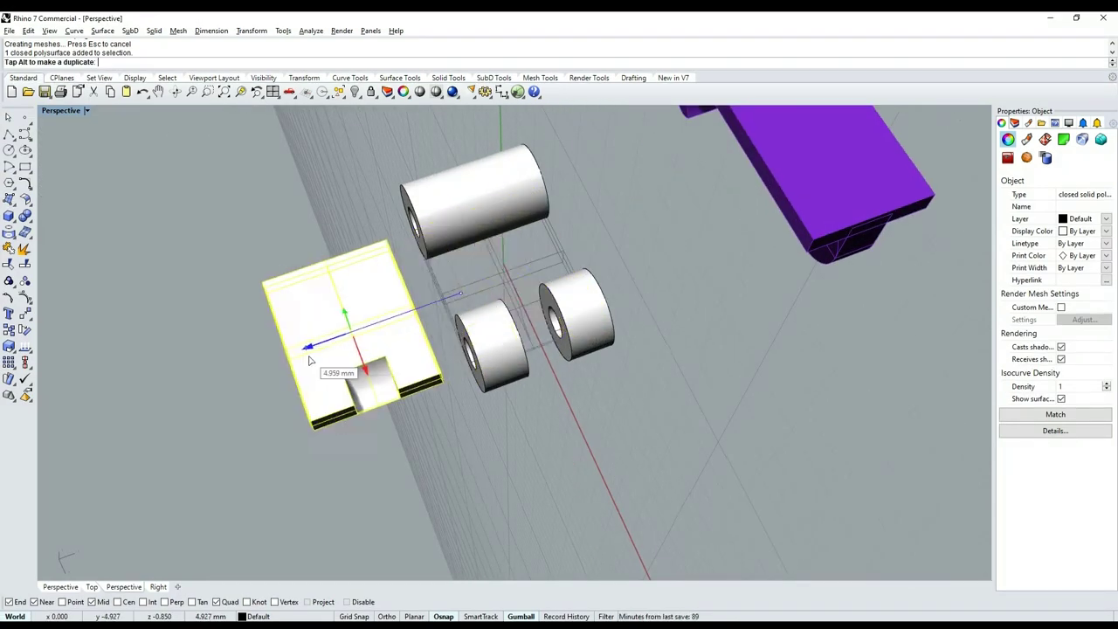
{"action": "left_click", "coordinate": [174, 418]}
{"action": "mouse_move", "coordinate": [174, 419]}
{"action": "right_mouse_down"}
{"action": "mouse_move", "coordinate": [268, 392]}
{"action": "mouse_move", "coordinate": [276, 378]}
{"action": "right_mouse_up"}
{"action": "key", "text": "ctrl+z"}
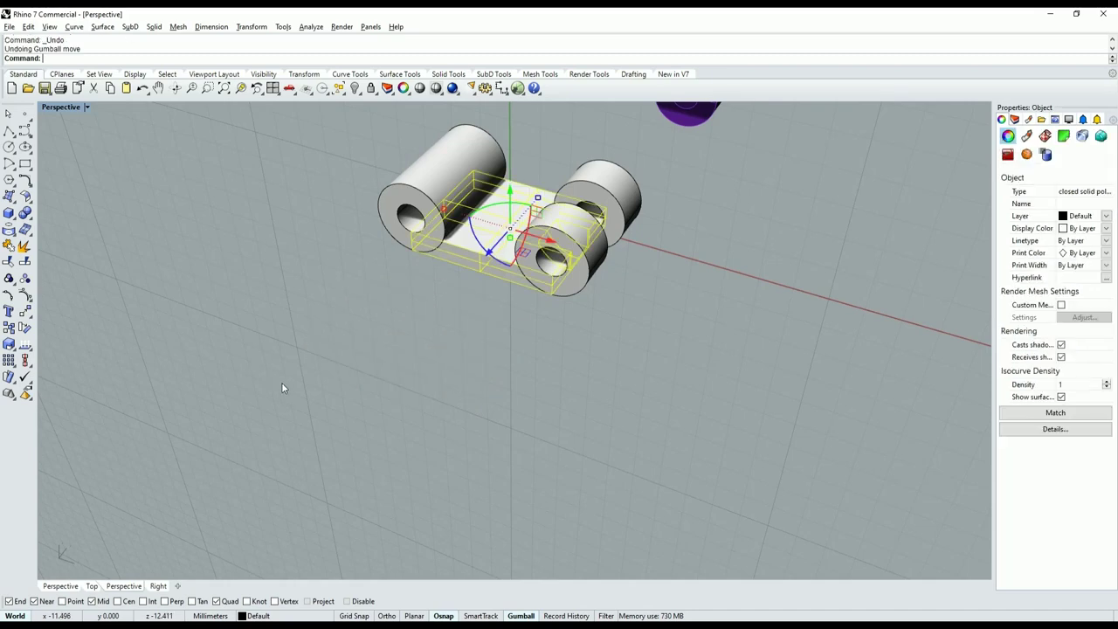
Select the plate, knuckle cylinders and curves together and group them.
{"action": "left_click", "coordinate": [344, 372]}
{"action": "mouse_move", "coordinate": [344, 372]}
{"action": "right_mouse_down"}
{"action": "mouse_move", "coordinate": [395, 364]}
{"action": "mouse_move", "coordinate": [573, 250]}
{"action": "right_mouse_up"}
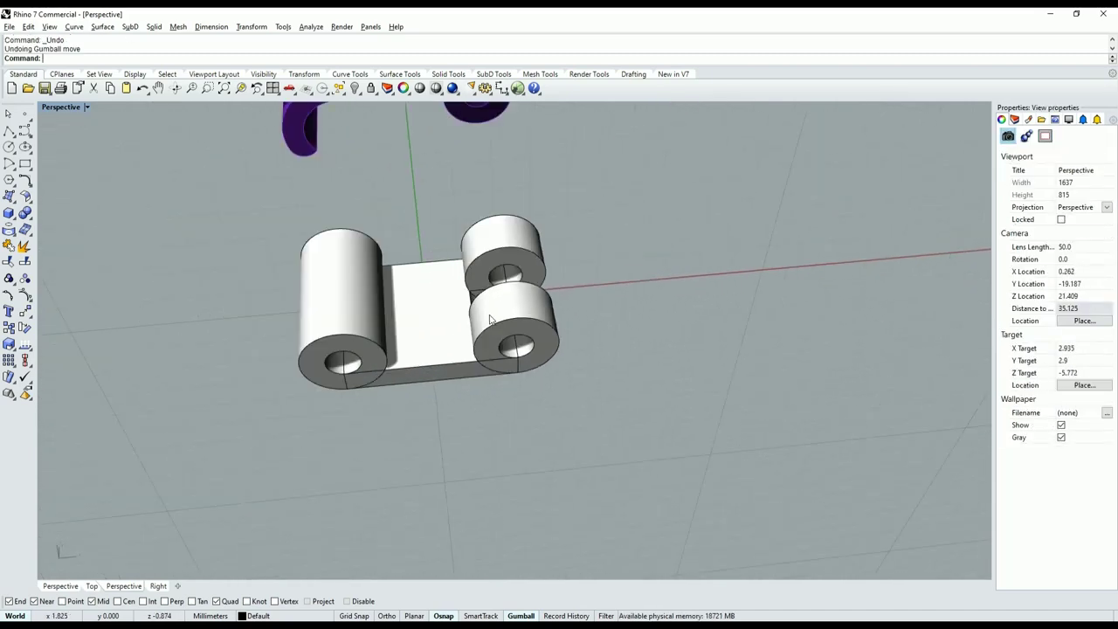
{"action": "left_click_drag", "start_coordinate": [573, 251], "coordinate": [283, 402]}
{"action": "mouse_move", "coordinate": [283, 403]}
{"action": "right_mouse_down"}
{"action": "mouse_move", "coordinate": [442, 382]}
{"action": "mouse_move", "coordinate": [400, 371]}
{"action": "right_mouse_up"}
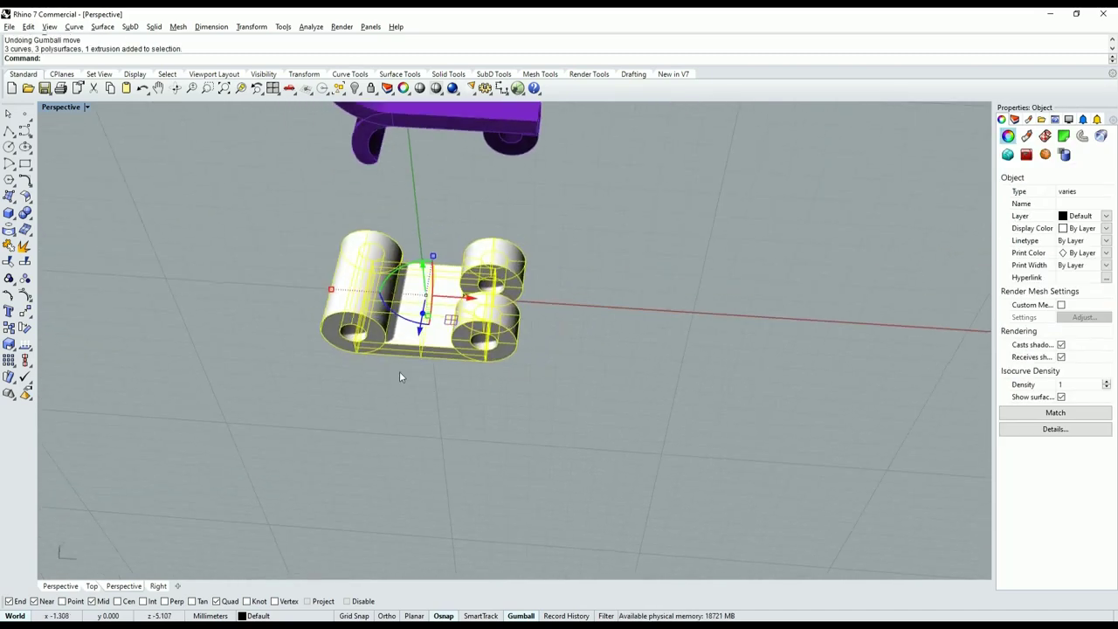
{"action": "left_click", "coordinate": [9, 282]}
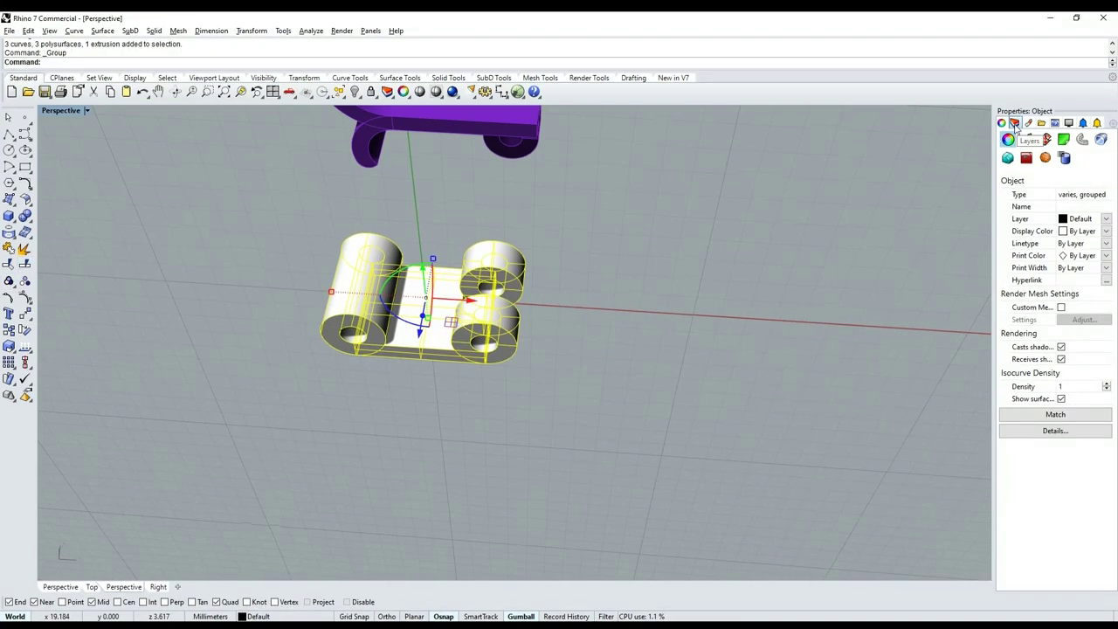
{"action": "left_click", "coordinate": [1067, 218]}
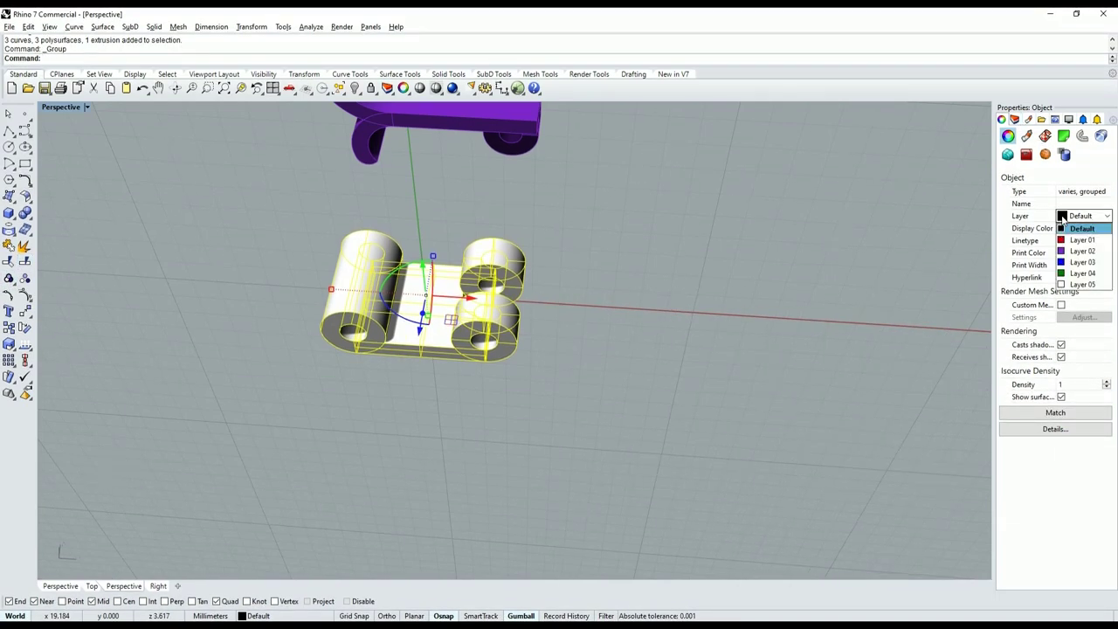
{"action": "left_click", "coordinate": [1081, 262]}
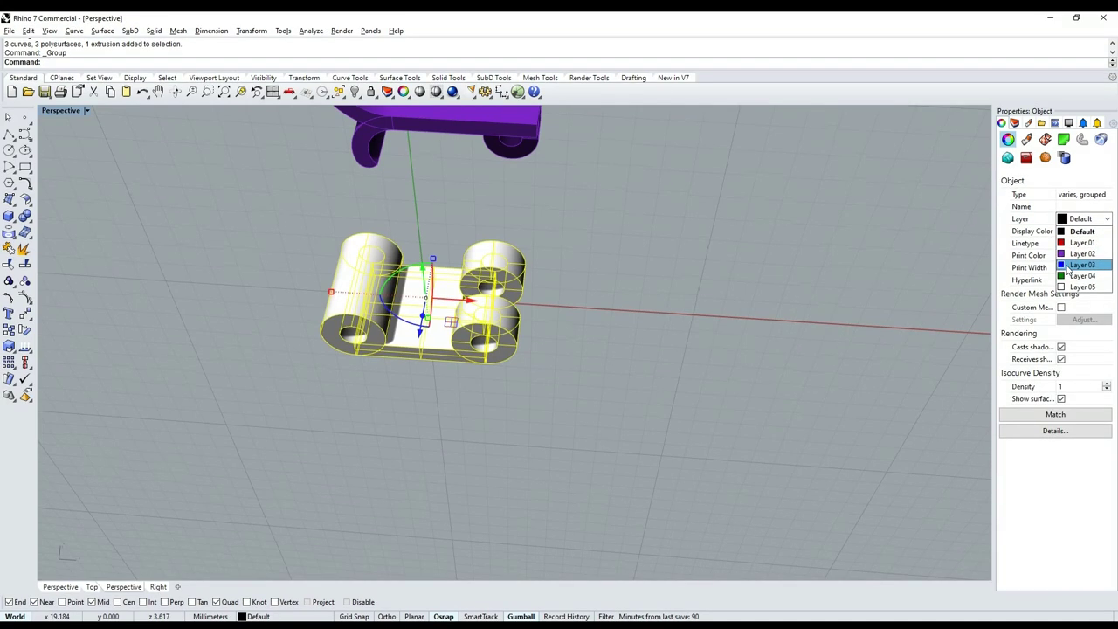
{"action": "key", "text": "Escape"}
{"action": "right_click_drag", "start_coordinate": [624, 307], "coordinate": [486, 300]}
{"action": "left_click", "coordinate": [487, 299]}
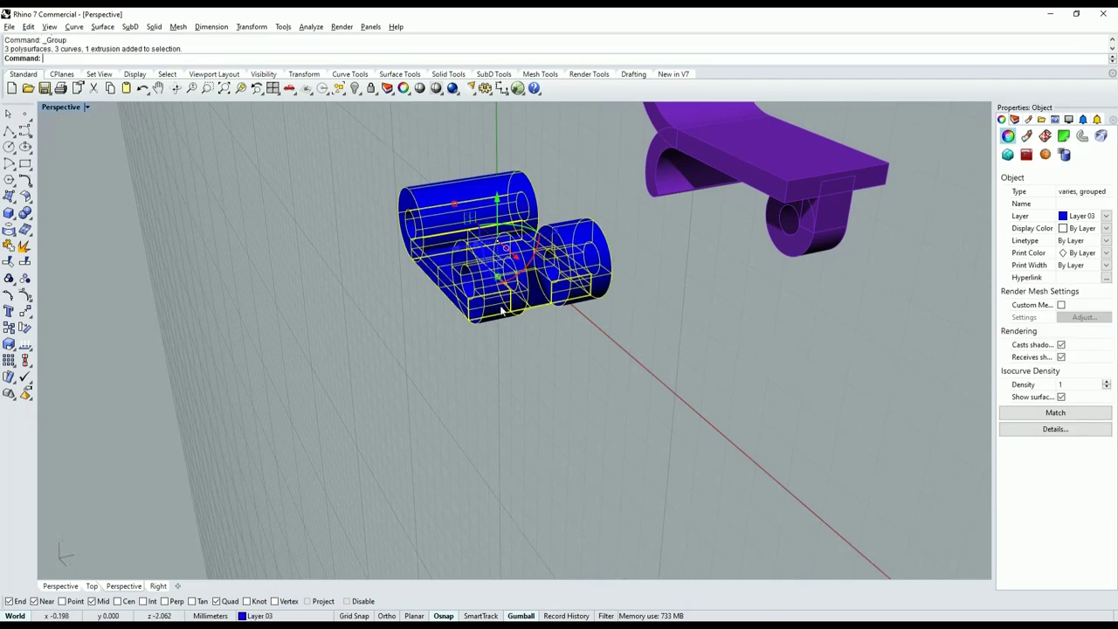
{"action": "left_click", "coordinate": [455, 356]}
{"action": "right_click_drag", "start_coordinate": [455, 357], "coordinate": [485, 308]}
{"action": "left_click", "coordinate": [485, 308]}
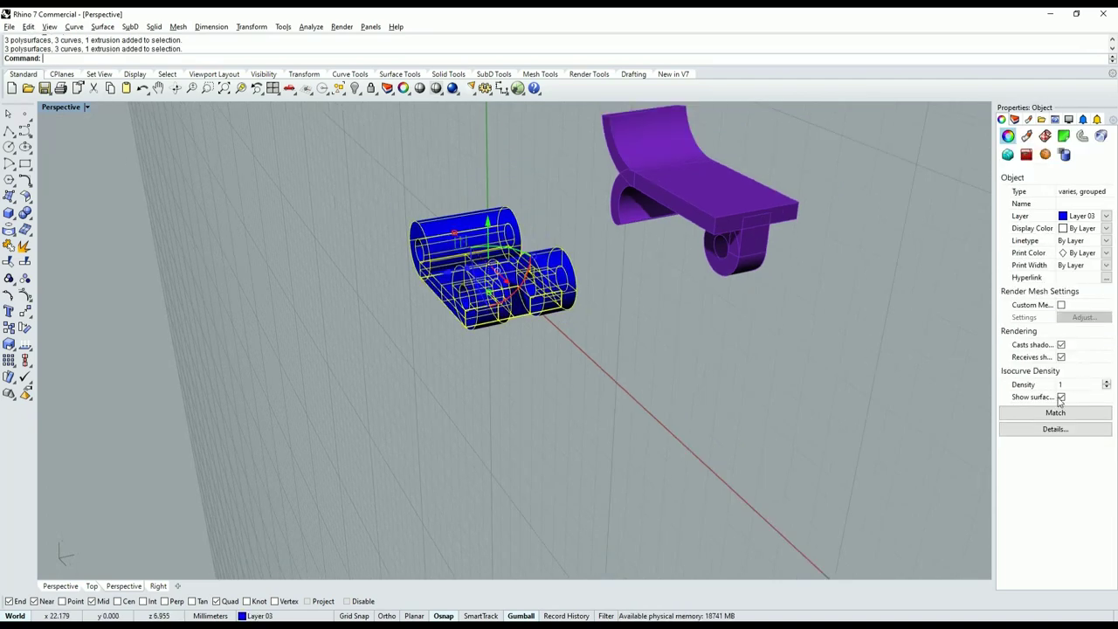
{"action": "left_click", "coordinate": [769, 396]}
{"action": "left_click", "coordinate": [724, 236]}
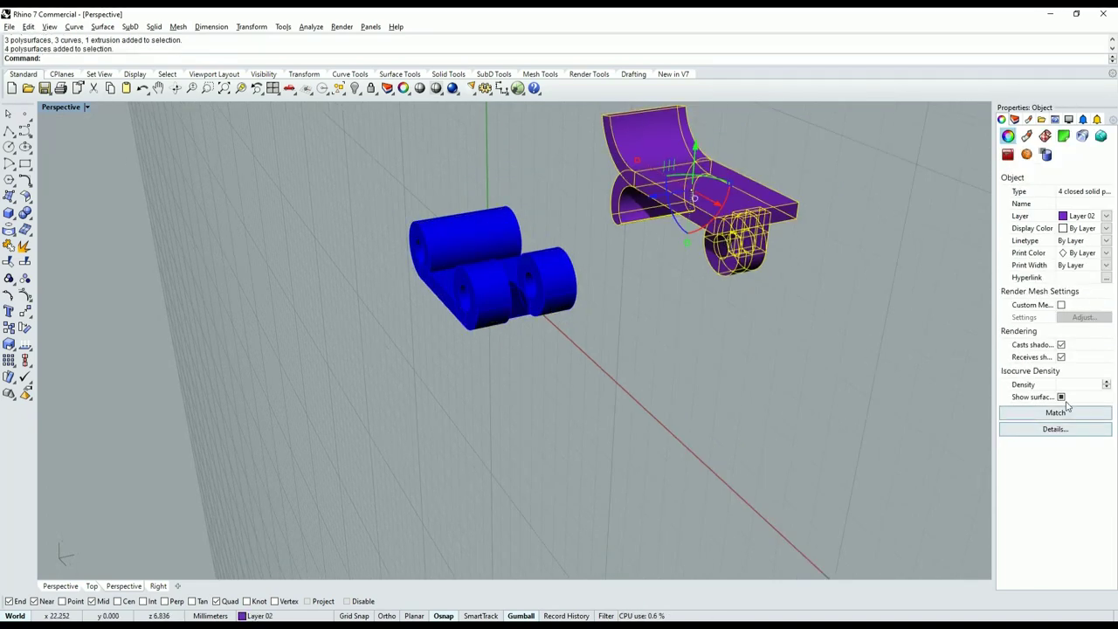
{"action": "left_click", "coordinate": [812, 413]}
{"action": "mouse_move", "coordinate": [812, 413]}
{"action": "right_mouse_down"}
{"action": "mouse_move", "coordinate": [632, 394]}
{"action": "mouse_move", "coordinate": [711, 370]}
{"action": "mouse_move", "coordinate": [713, 410]}
{"action": "right_mouse_up"}
{"action": "scroll", "coordinate": [577, 225], "scroll_direction": "up", "scroll_amount": 3}
{"action": "scroll", "coordinate": [533, 313], "scroll_direction": "up", "scroll_amount": 2}
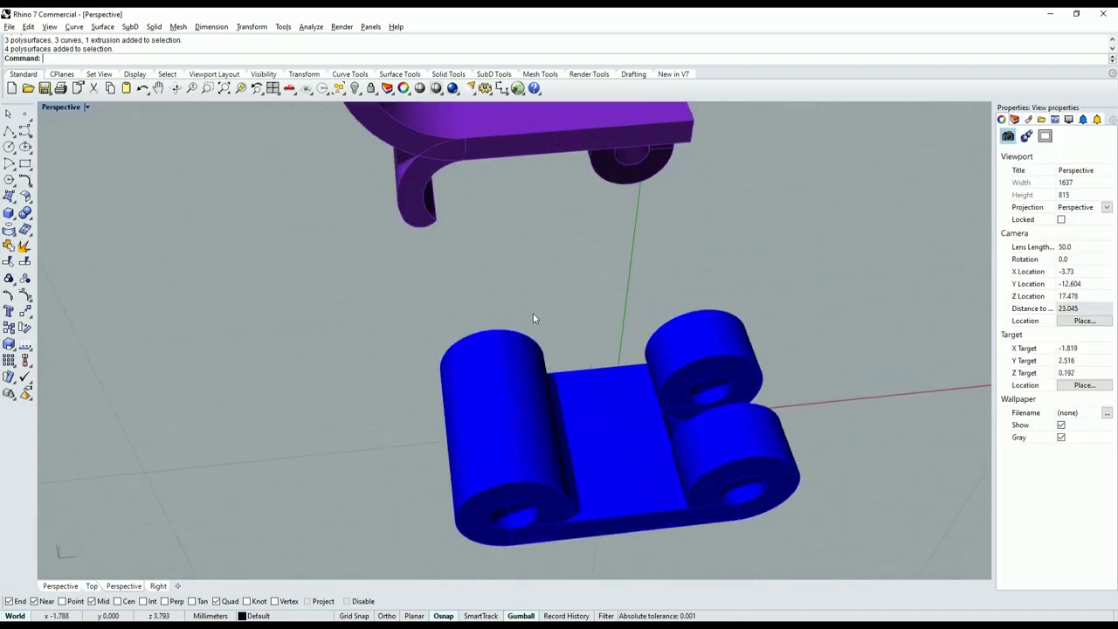
{"action": "scroll", "coordinate": [532, 313], "scroll_direction": "down", "scroll_amount": 4}
{"action": "mouse_move", "coordinate": [556, 385]}
{"action": "right_mouse_down"}
{"action": "mouse_move", "coordinate": [736, 353]}
{"action": "mouse_move", "coordinate": [738, 316]}
{"action": "right_mouse_up"}
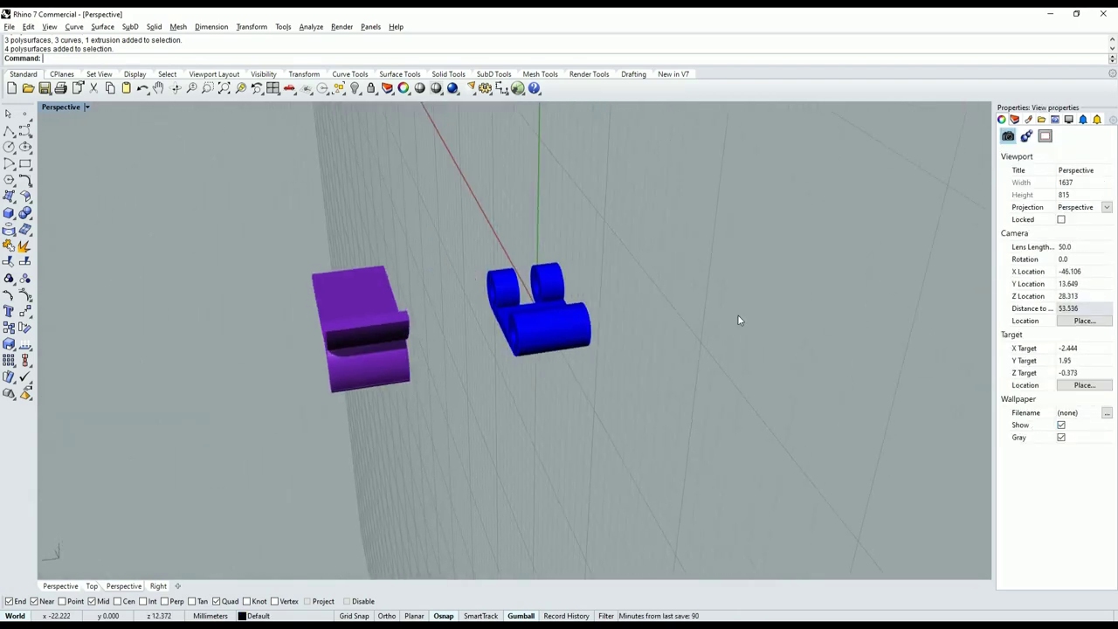
{"action": "scroll", "coordinate": [515, 351], "scroll_direction": "up", "scroll_amount": 2}
{"action": "scroll", "coordinate": [512, 319], "scroll_direction": "up", "scroll_amount": 2}
{"action": "scroll", "coordinate": [513, 319], "scroll_direction": "up", "scroll_amount": 2}
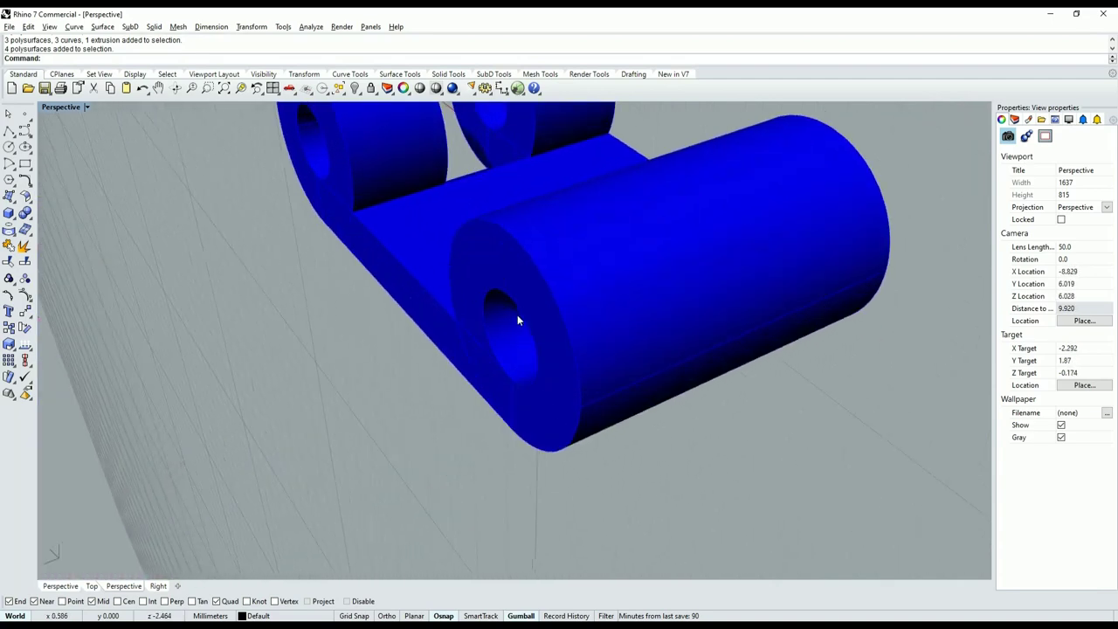
{"action": "scroll", "coordinate": [517, 314], "scroll_direction": "down", "scroll_amount": 1}
Extract the blue knuckle's end face as a separate surface.
{"action": "left_click", "coordinate": [23, 276]}
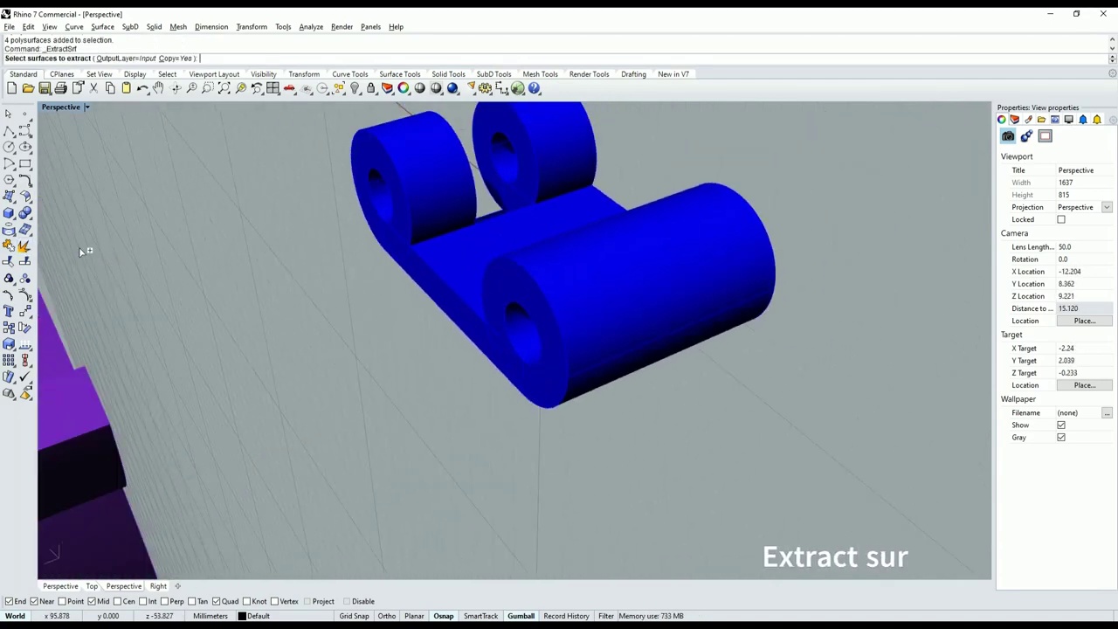
{"action": "scroll", "coordinate": [524, 293], "scroll_direction": "up", "scroll_amount": 2}
{"action": "left_click", "coordinate": [521, 288]}
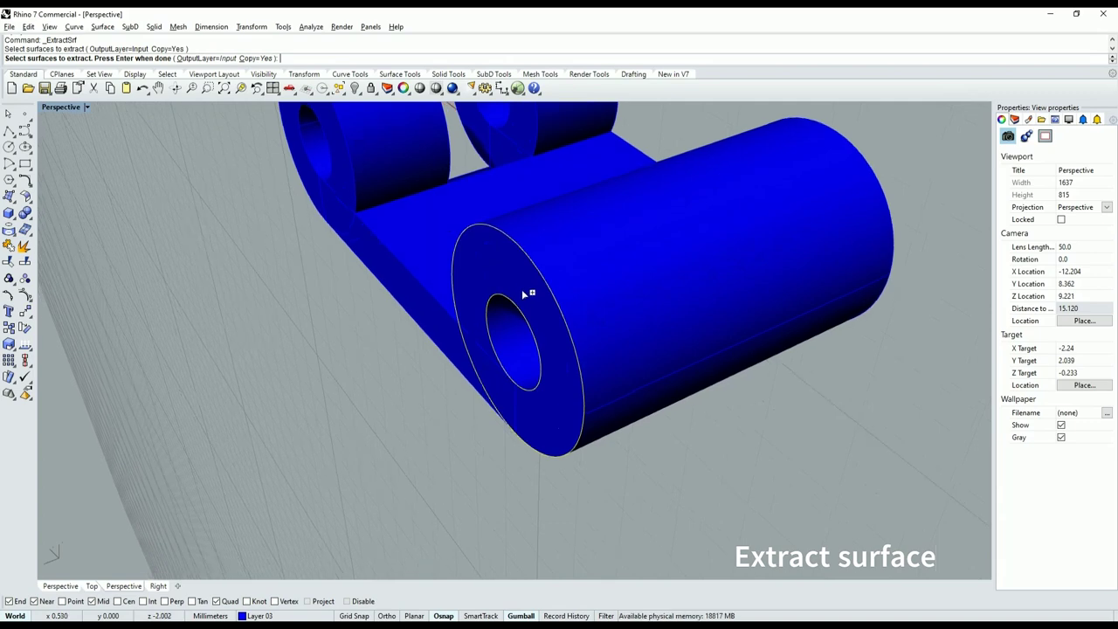
{"action": "key", "text": "Return"}
{"action": "right_click_drag", "start_coordinate": [521, 288], "coordinate": [576, 288]}
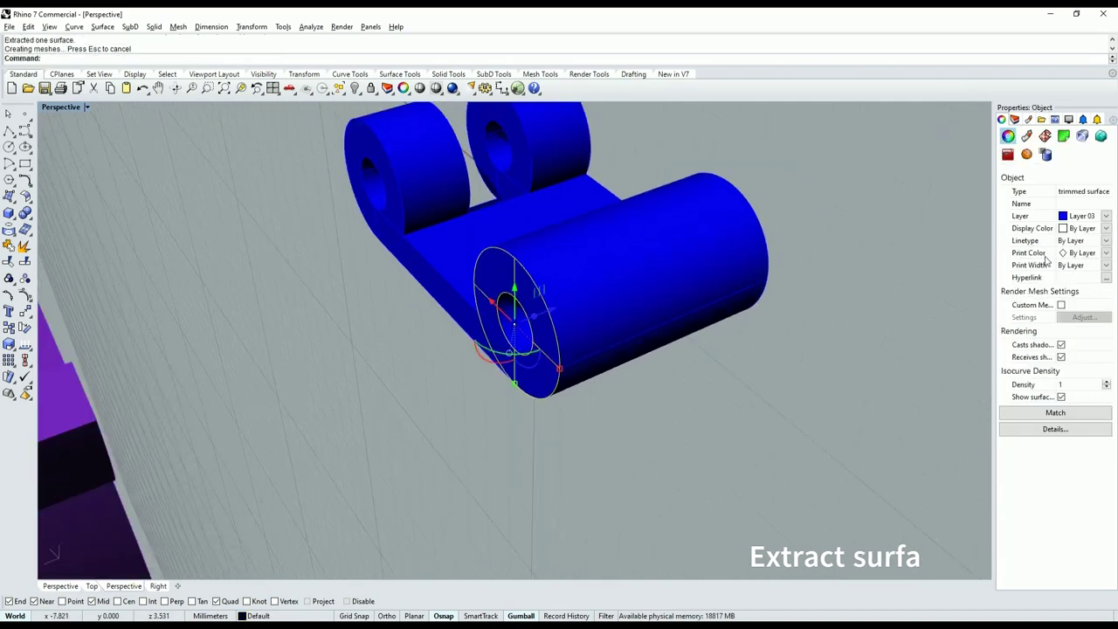
Move the extracted end face to the Default layer and select it.
{"action": "left_click", "coordinate": [1074, 215]}
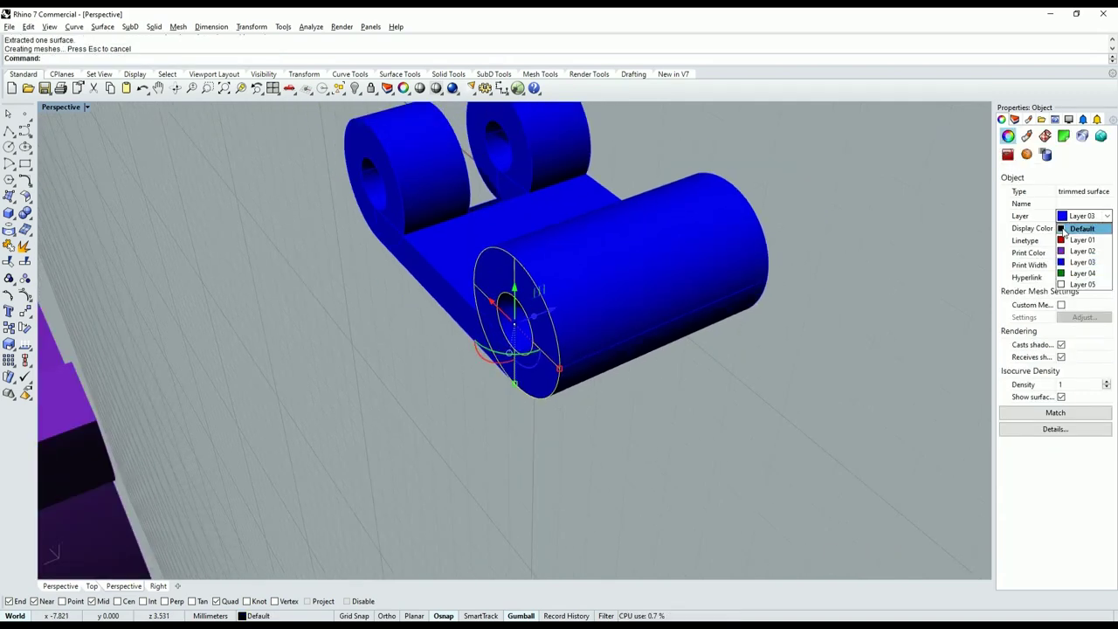
{"action": "left_click", "coordinate": [1073, 225]}
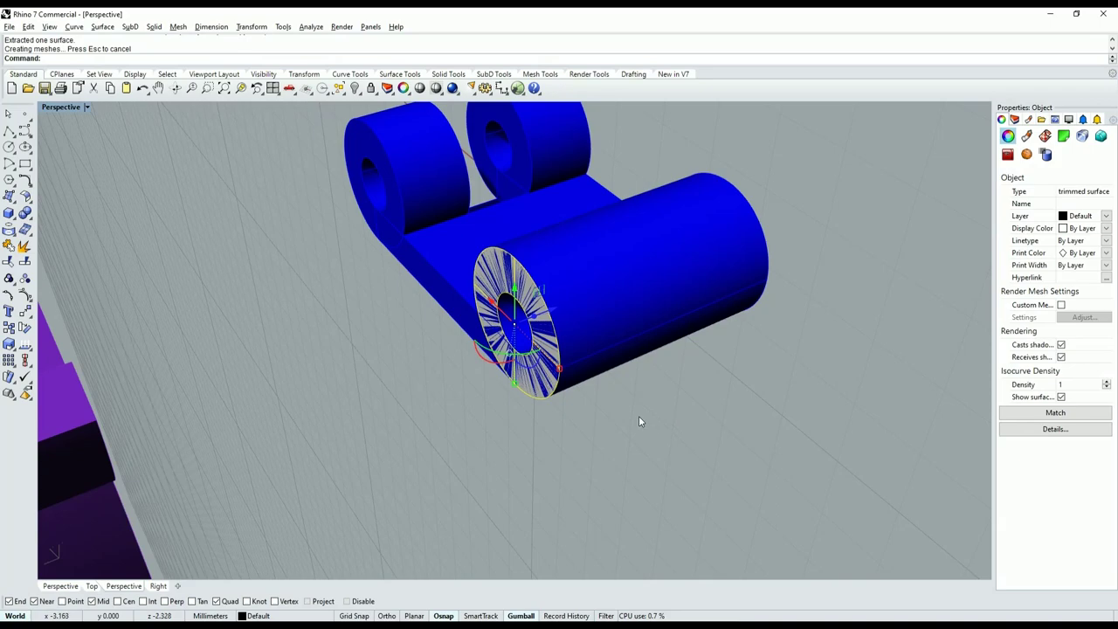
{"action": "scroll", "coordinate": [639, 421], "scroll_direction": "up", "scroll_amount": 3}
{"action": "left_click", "coordinate": [545, 374]}
{"action": "left_click", "coordinate": [572, 395]}
{"action": "scroll", "coordinate": [650, 353], "scroll_direction": "down", "scroll_amount": 5}
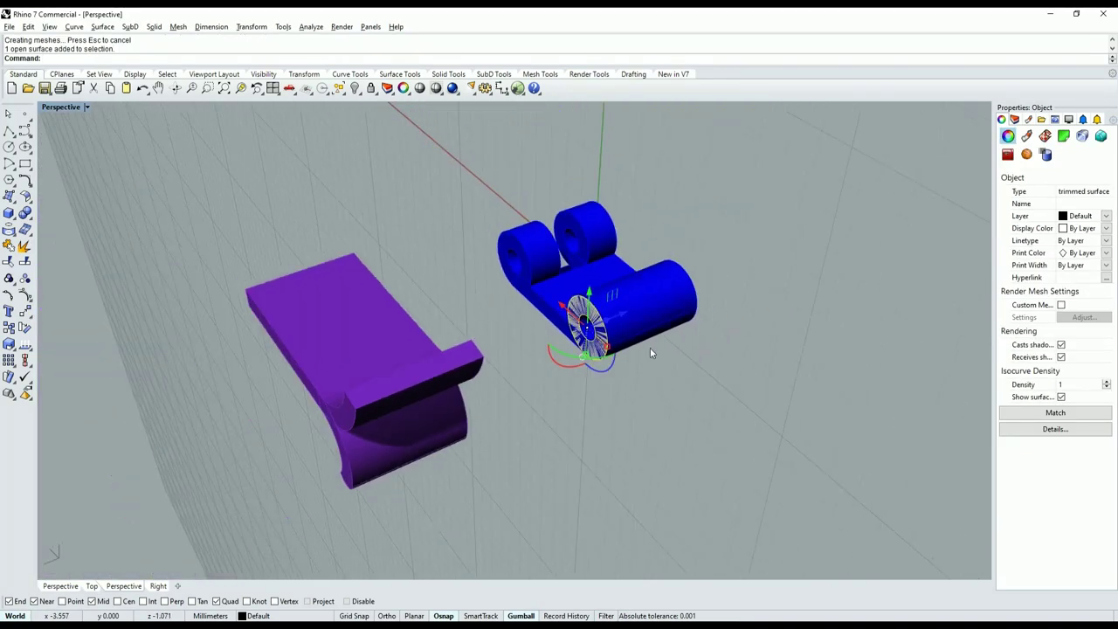
{"action": "right_click_drag", "start_coordinate": [650, 353], "coordinate": [581, 354]}
{"action": "scroll", "coordinate": [581, 354], "scroll_direction": "up", "scroll_amount": 3}
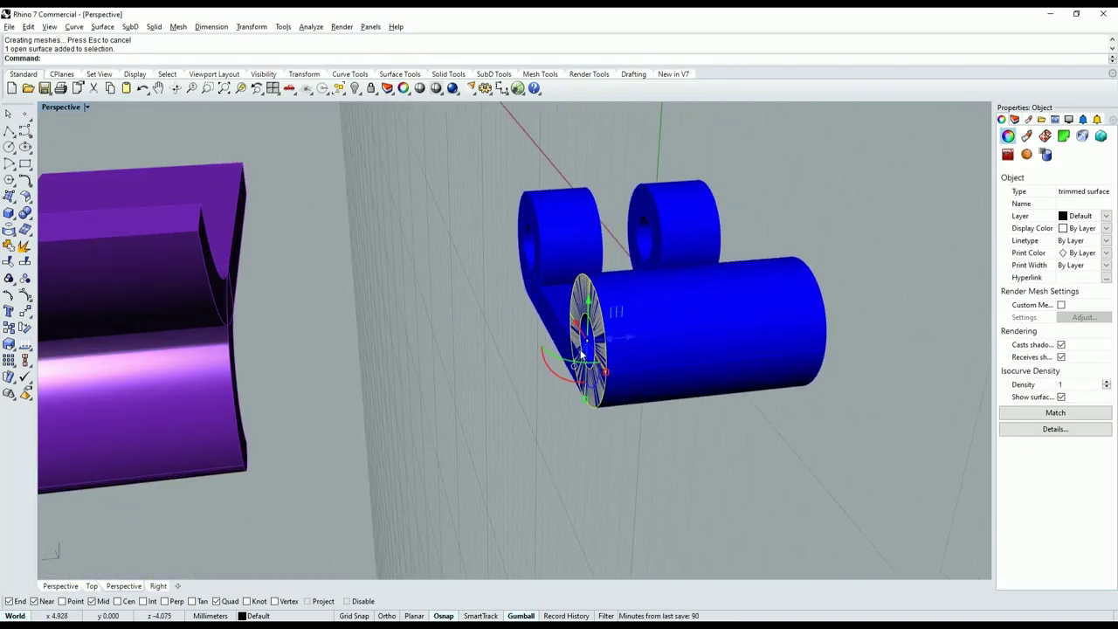
Offset the end face 2 mm into a solid white end cap.
{"action": "left_click", "coordinate": [26, 200]}
{"action": "left_click", "coordinate": [57, 219]}
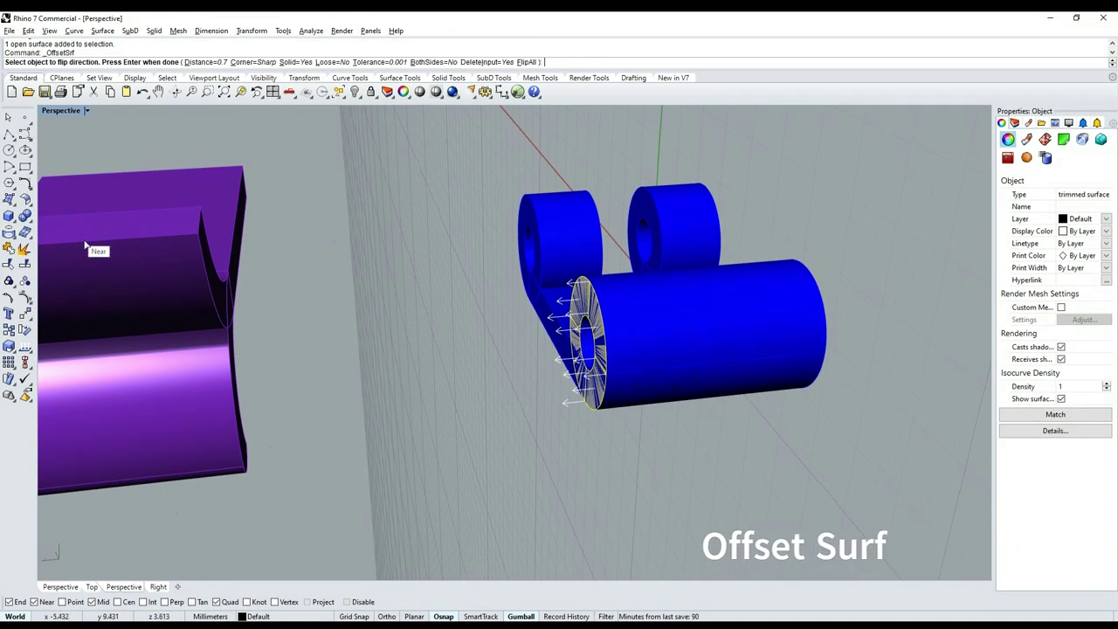
{"action": "scroll", "coordinate": [544, 377], "scroll_direction": "up", "scroll_amount": 2}
{"action": "scroll", "coordinate": [544, 377], "scroll_direction": "up", "scroll_amount": 2}
{"action": "scroll", "coordinate": [544, 377], "scroll_direction": "down", "scroll_amount": 4}
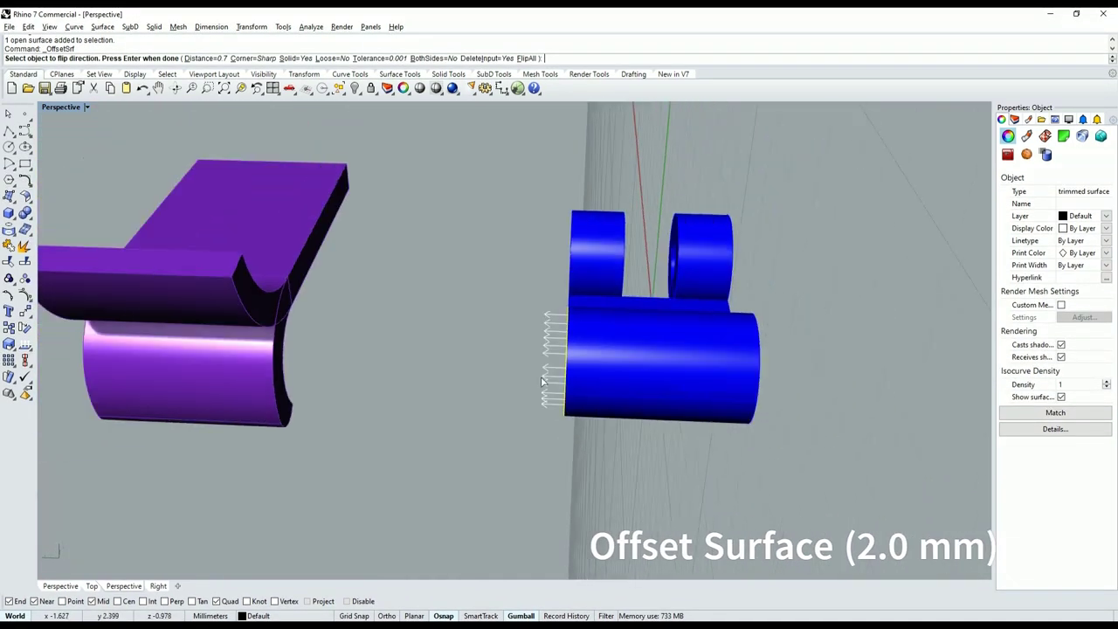
{"action": "right_click_drag", "start_coordinate": [544, 377], "coordinate": [566, 396]}
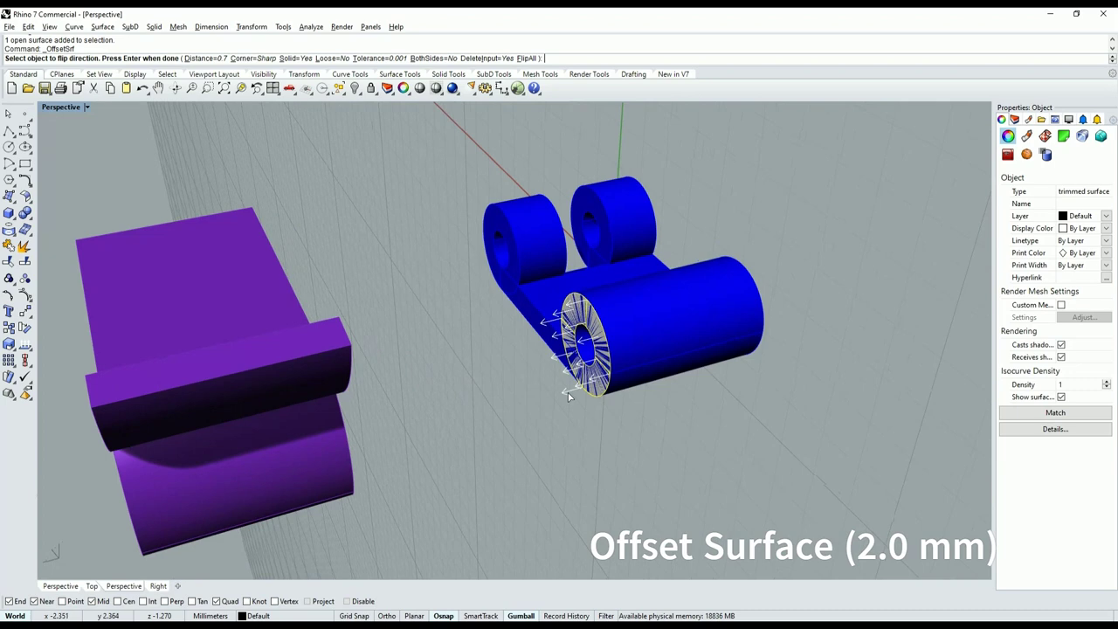
{"action": "type", "text": "2"}
{"action": "key", "text": "Return"}
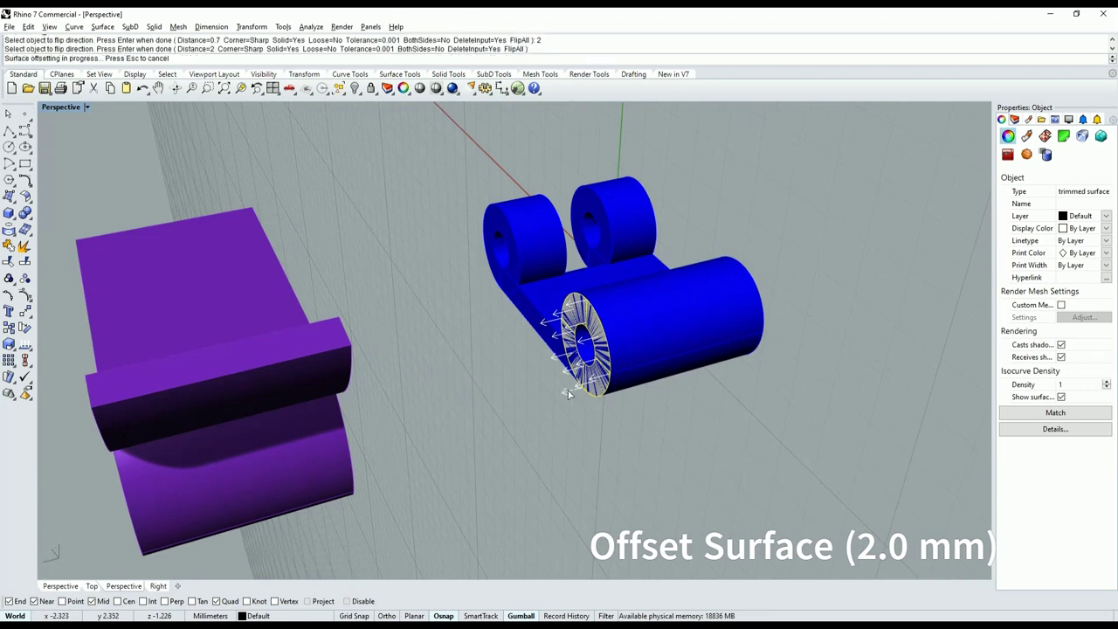
{"action": "key", "text": "Return"}
{"action": "left_click", "coordinate": [637, 435]}
{"action": "mouse_move", "coordinate": [636, 435]}
{"action": "right_mouse_down"}
{"action": "mouse_move", "coordinate": [430, 340]}
{"action": "mouse_move", "coordinate": [464, 429]}
{"action": "mouse_move", "coordinate": [509, 370]}
{"action": "mouse_move", "coordinate": [455, 383]}
{"action": "mouse_move", "coordinate": [581, 387]}
{"action": "mouse_move", "coordinate": [506, 350]}
{"action": "right_mouse_up"}
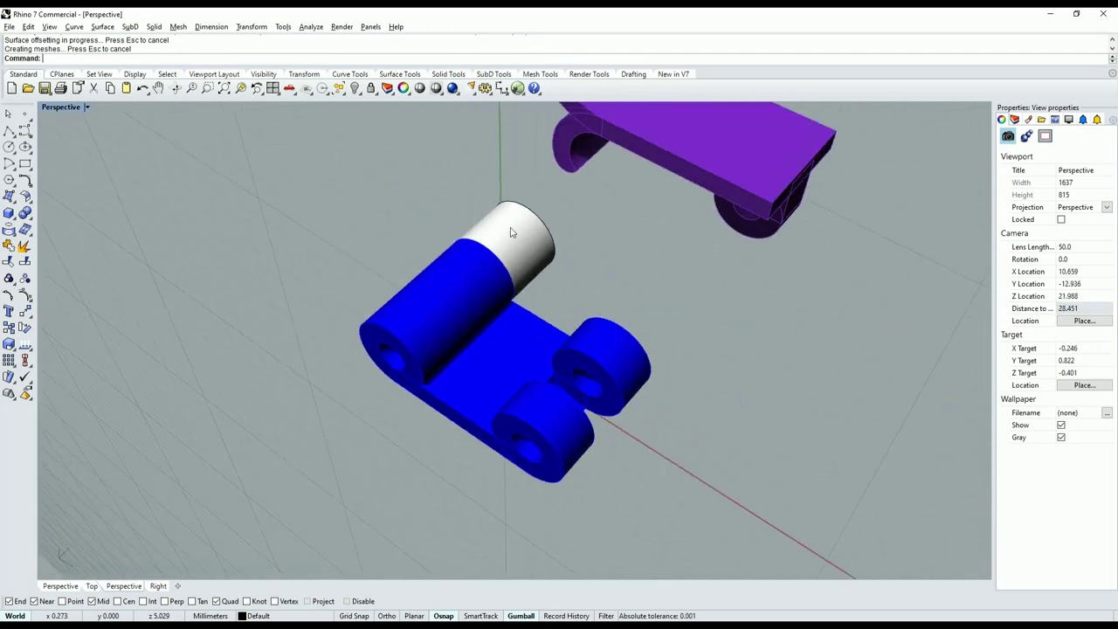
Mirror the white end cap about the ZAxis onto the knuckle's other end.
{"action": "scroll", "coordinate": [507, 332], "scroll_direction": "up", "scroll_amount": 3}
{"action": "left_click", "coordinate": [503, 331]}
{"action": "scroll", "coordinate": [449, 297], "scroll_direction": "down", "scroll_amount": 2}
{"action": "right_click_drag", "start_coordinate": [449, 297], "coordinate": [472, 325]}
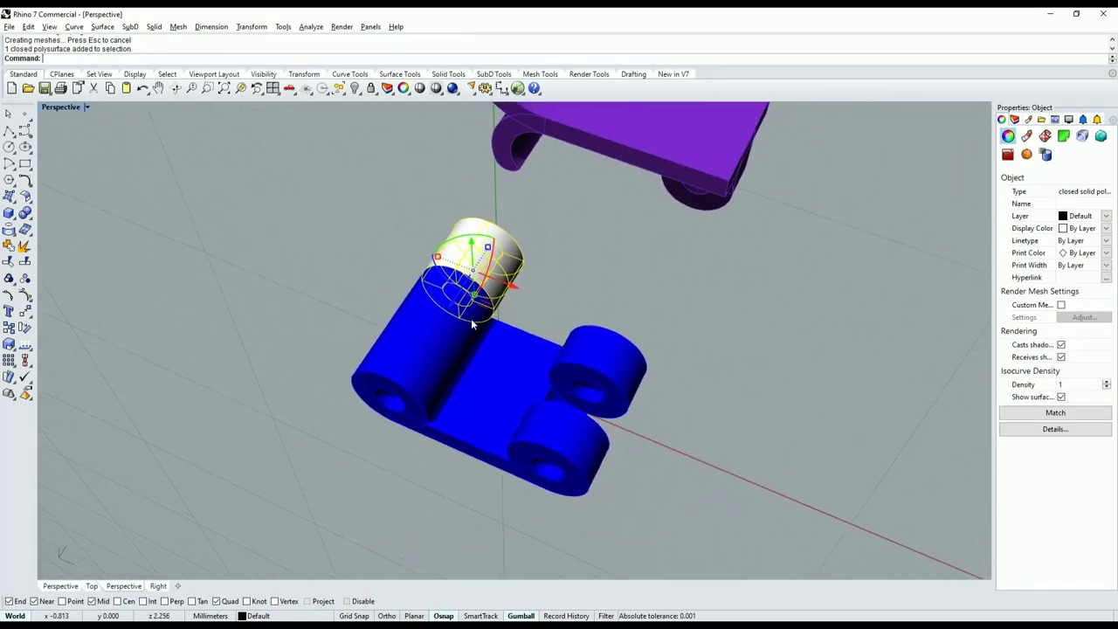
{"action": "left_click", "coordinate": [26, 313]}
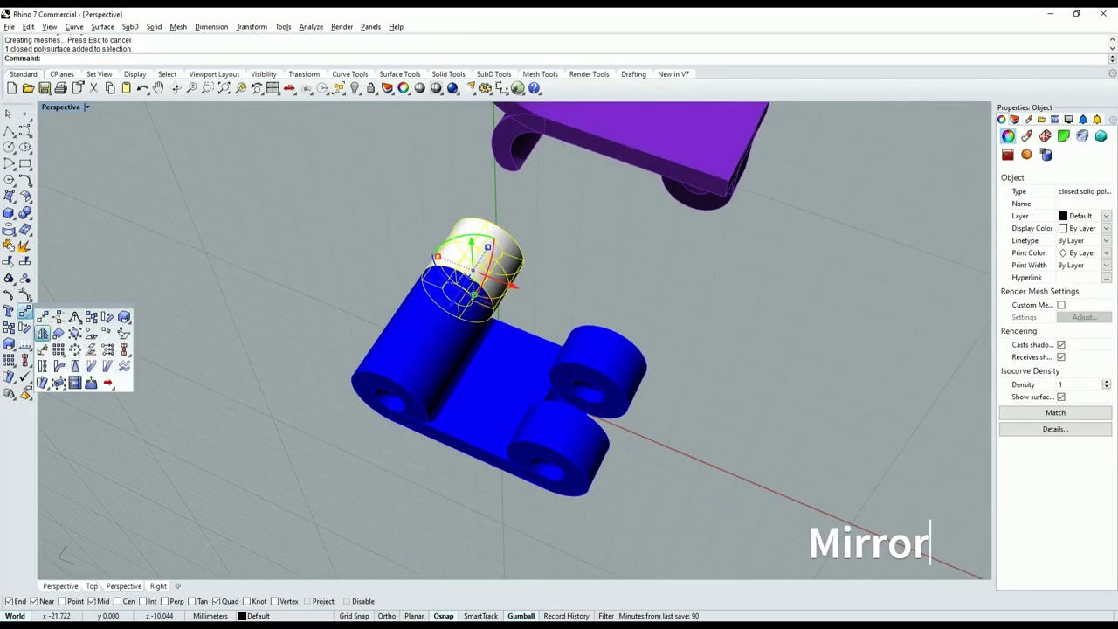
{"action": "left_click", "coordinate": [42, 333]}
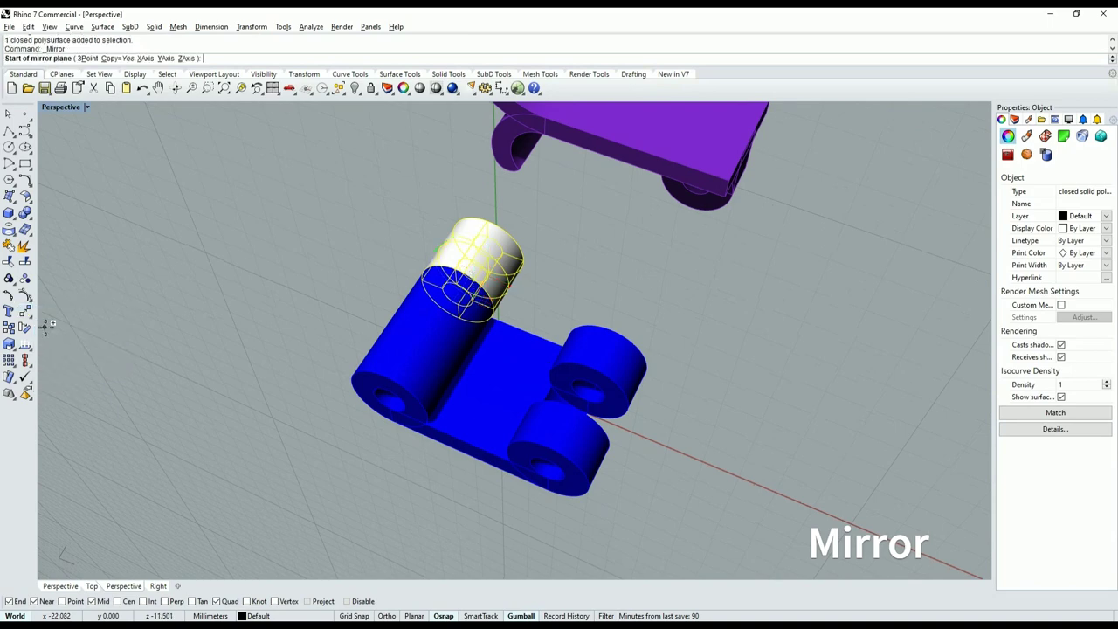
{"action": "left_click", "coordinate": [186, 58]}
Clear the selection and orbit and zoom to view both capped parts.
{"action": "scroll", "coordinate": [274, 257], "scroll_direction": "down", "scroll_amount": 3}
{"action": "left_click", "coordinate": [406, 420]}
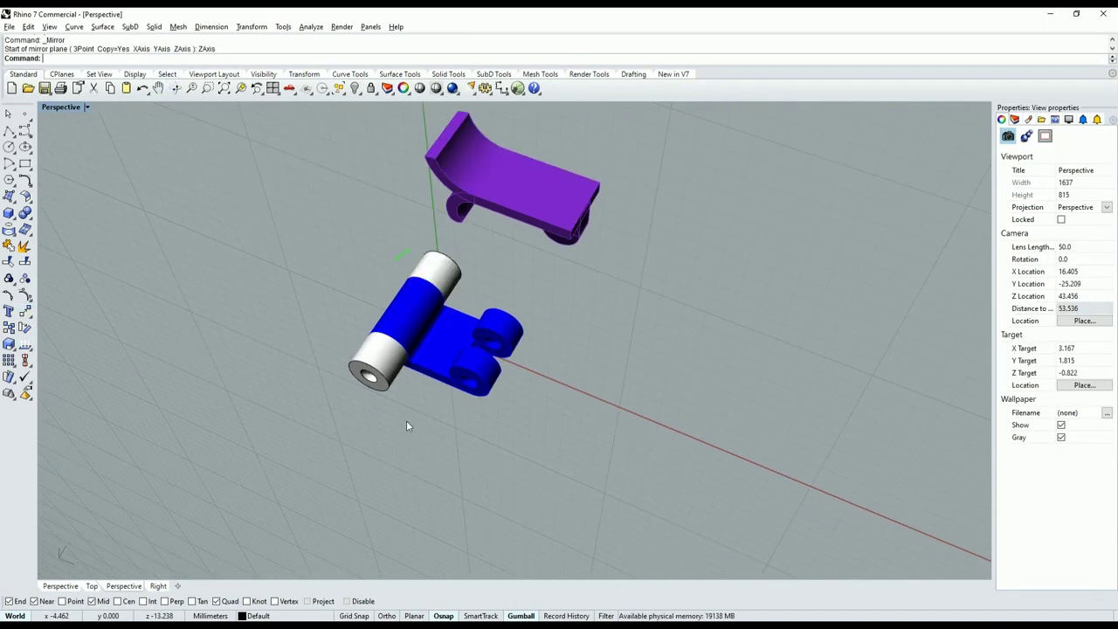
{"action": "scroll", "coordinate": [440, 323], "scroll_direction": "up", "scroll_amount": 3}
{"action": "scroll", "coordinate": [394, 353], "scroll_direction": "up", "scroll_amount": 3}
{"action": "scroll", "coordinate": [394, 360], "scroll_direction": "down", "scroll_amount": 3}
{"action": "mouse_move", "coordinate": [394, 360]}
{"action": "right_mouse_down"}
{"action": "mouse_move", "coordinate": [494, 358]}
{"action": "mouse_move", "coordinate": [442, 328]}
{"action": "right_mouse_up"}
{"action": "scroll", "coordinate": [494, 358], "scroll_direction": "down", "scroll_amount": 3}
{"action": "scroll", "coordinate": [442, 329], "scroll_direction": "up", "scroll_amount": 3}
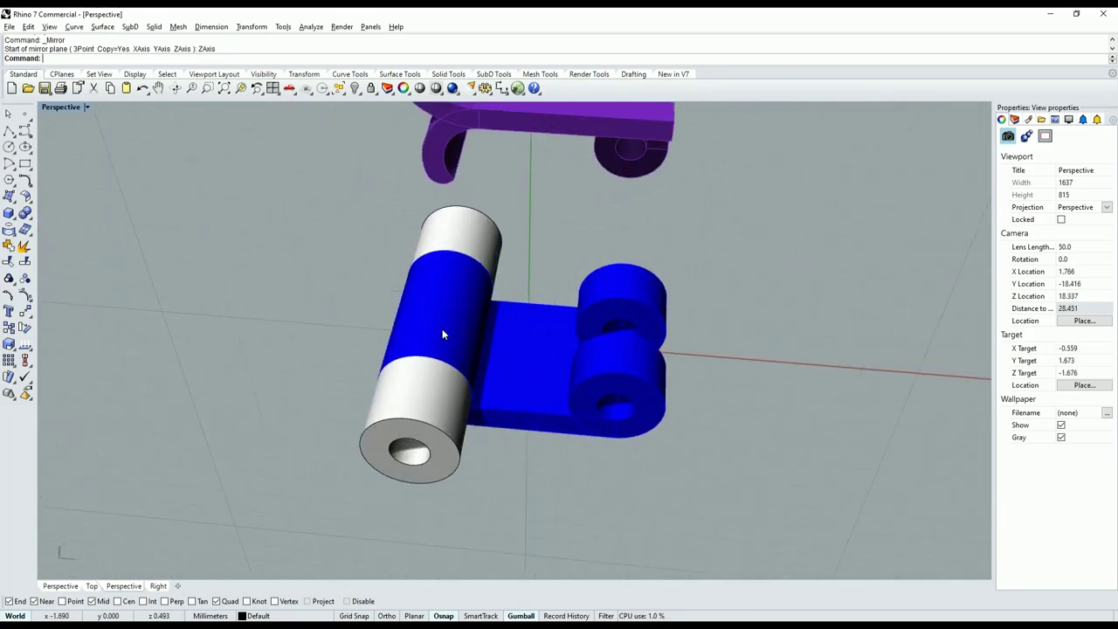
{"action": "scroll", "coordinate": [441, 328], "scroll_direction": "down", "scroll_amount": 3}
{"action": "scroll", "coordinate": [474, 342], "scroll_direction": "up", "scroll_amount": 3}
Select and deselect the blue hinge and purple clasp parts to check them.
{"action": "left_click", "coordinate": [453, 342]}
{"action": "scroll", "coordinate": [453, 342], "scroll_direction": "down", "scroll_amount": 2}
{"action": "scroll", "coordinate": [524, 297], "scroll_direction": "down", "scroll_amount": 2}
{"action": "left_click", "coordinate": [607, 261]}
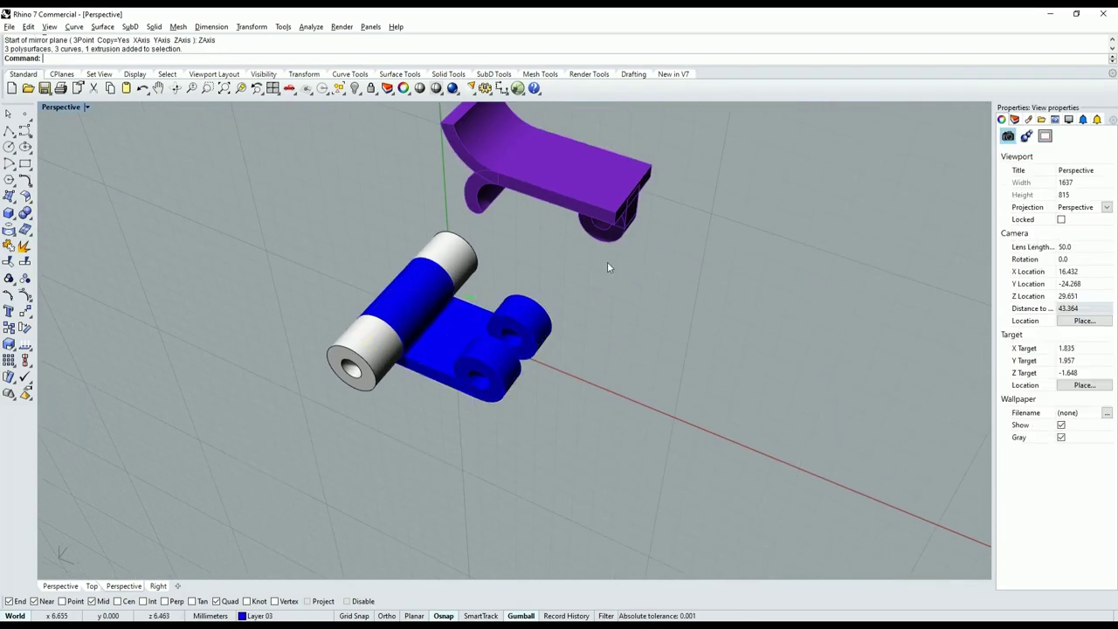
{"action": "left_click", "coordinate": [592, 179]}
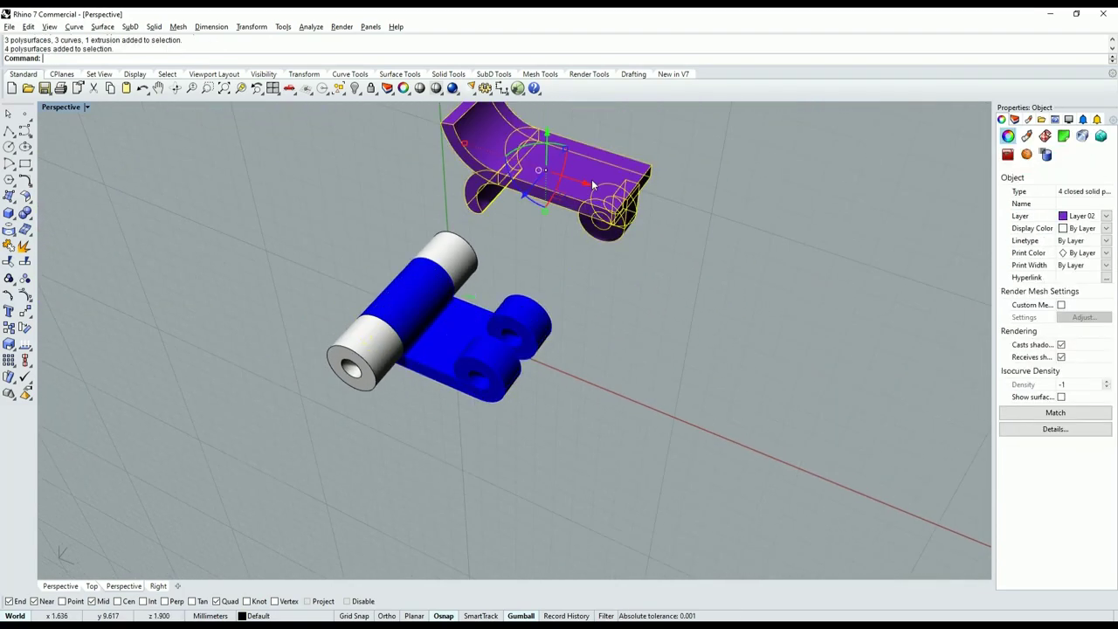
{"action": "left_click", "coordinate": [627, 292]}
{"action": "mouse_move", "coordinate": [615, 290]}
{"action": "right_mouse_down"}
{"action": "mouse_move", "coordinate": [473, 355]}
{"action": "mouse_move", "coordinate": [610, 331]}
{"action": "right_mouse_up"}
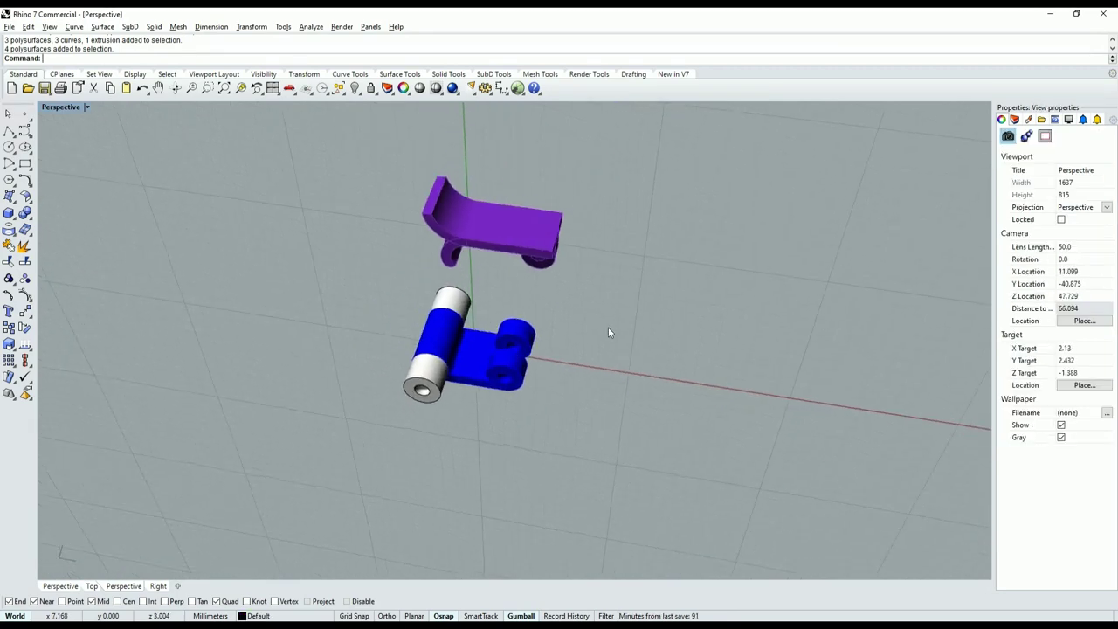
Hide the purple Layer 02 and blue Layer 03 parts and switch to Top view.
{"action": "left_click", "coordinate": [1015, 121]}
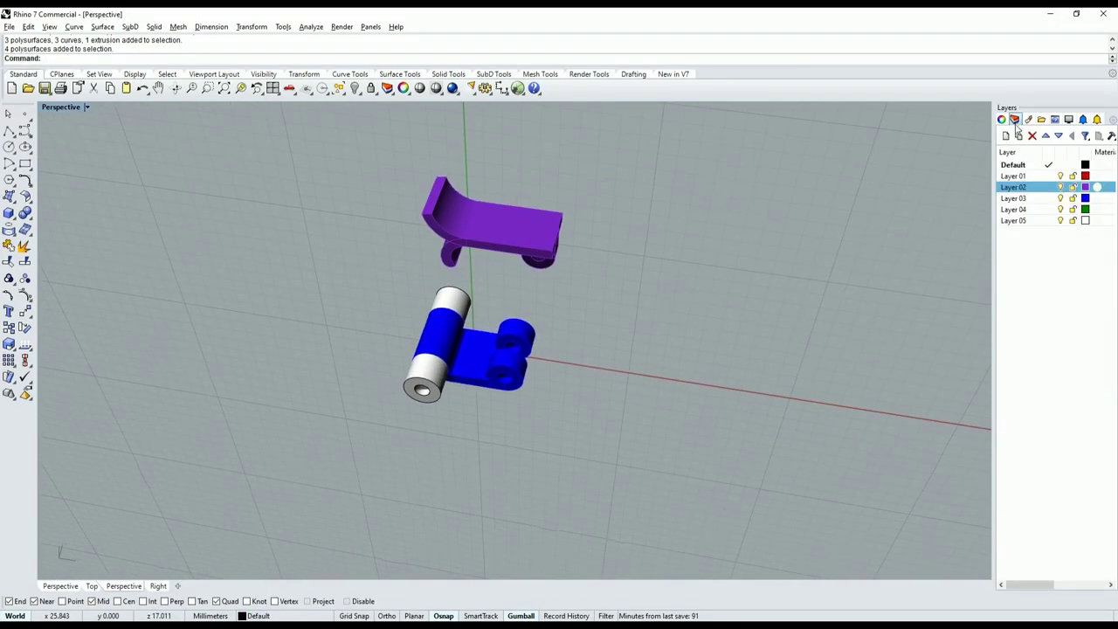
{"action": "left_click", "coordinate": [1061, 187]}
{"action": "left_click", "coordinate": [1061, 199]}
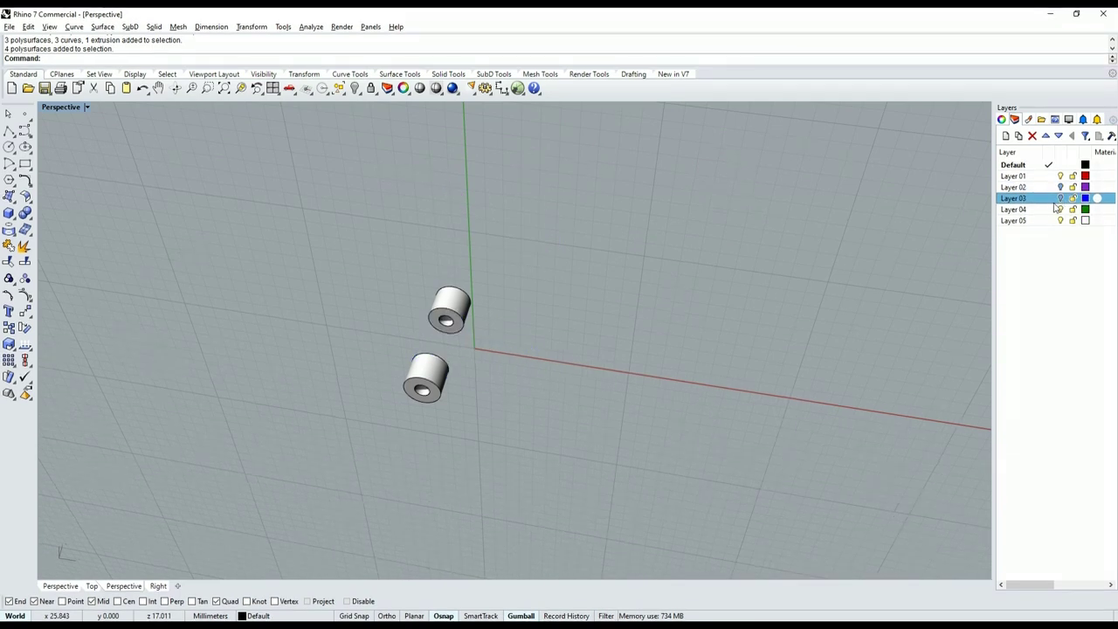
{"action": "key", "text": "ctrl+F1"}
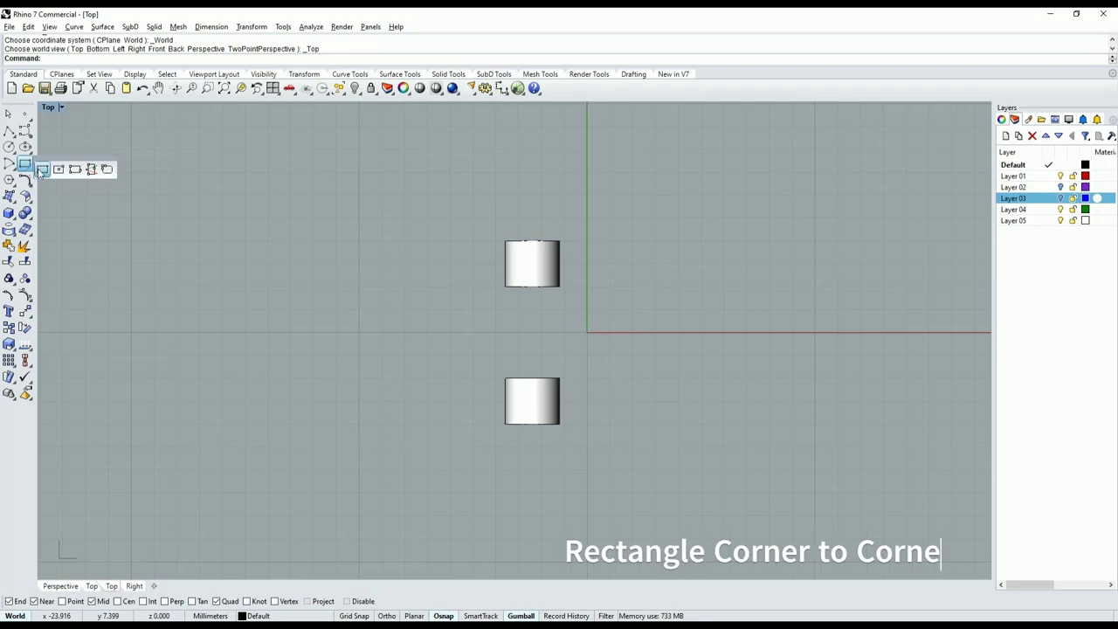
Draw a 3-point plate rectangle from the top cylinder to the line between the cylinders, width 1.
{"action": "left_click", "coordinate": [43, 170]}
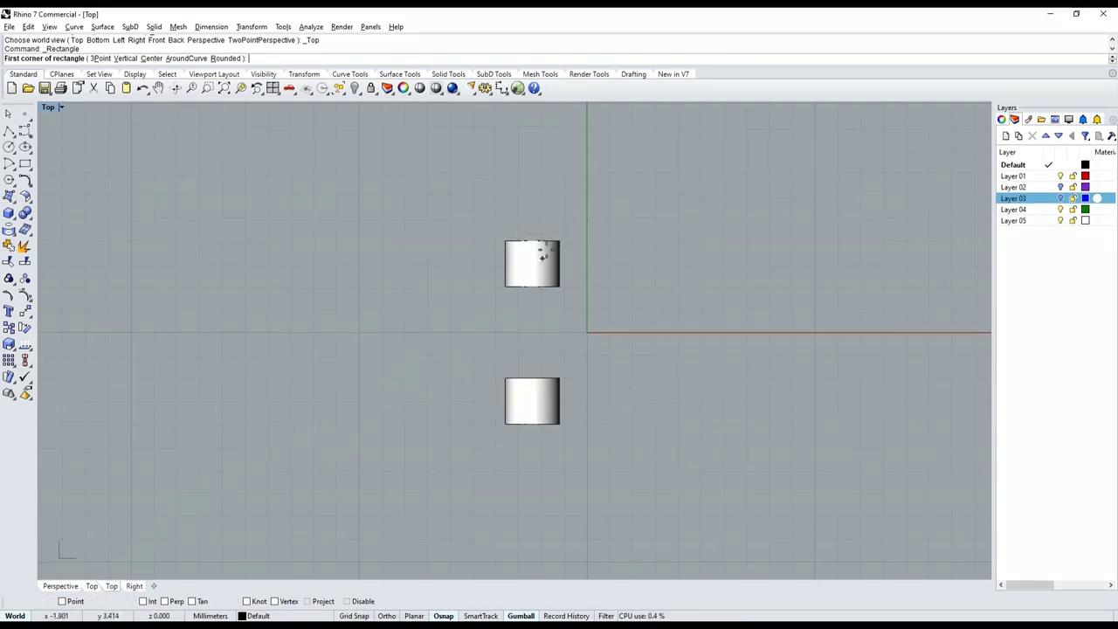
{"action": "left_click", "coordinate": [530, 244]}
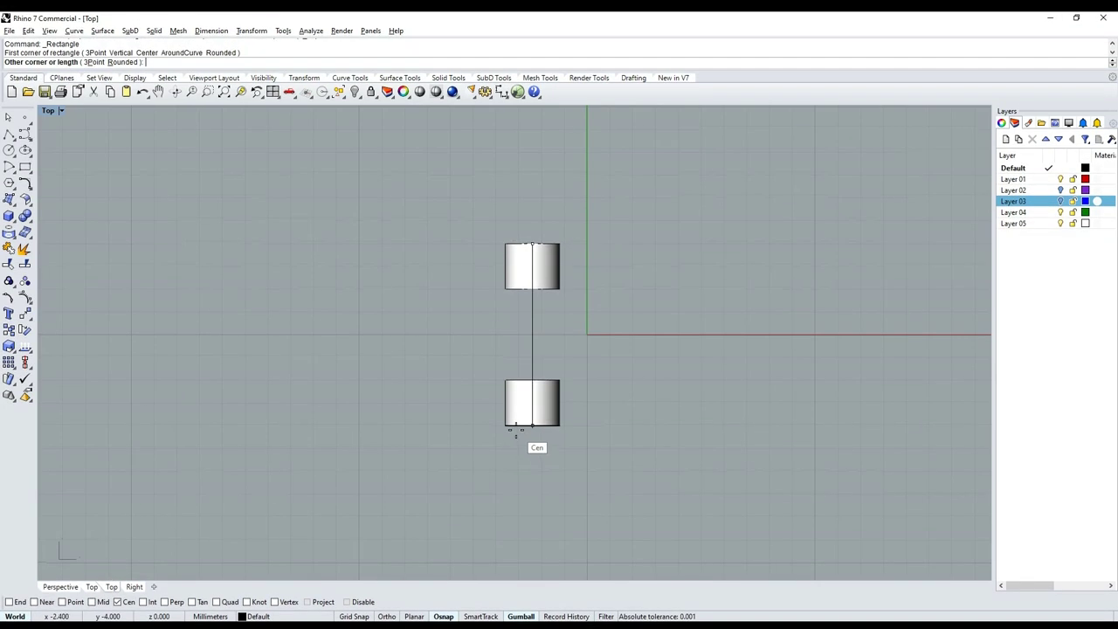
{"action": "left_click", "coordinate": [516, 432]}
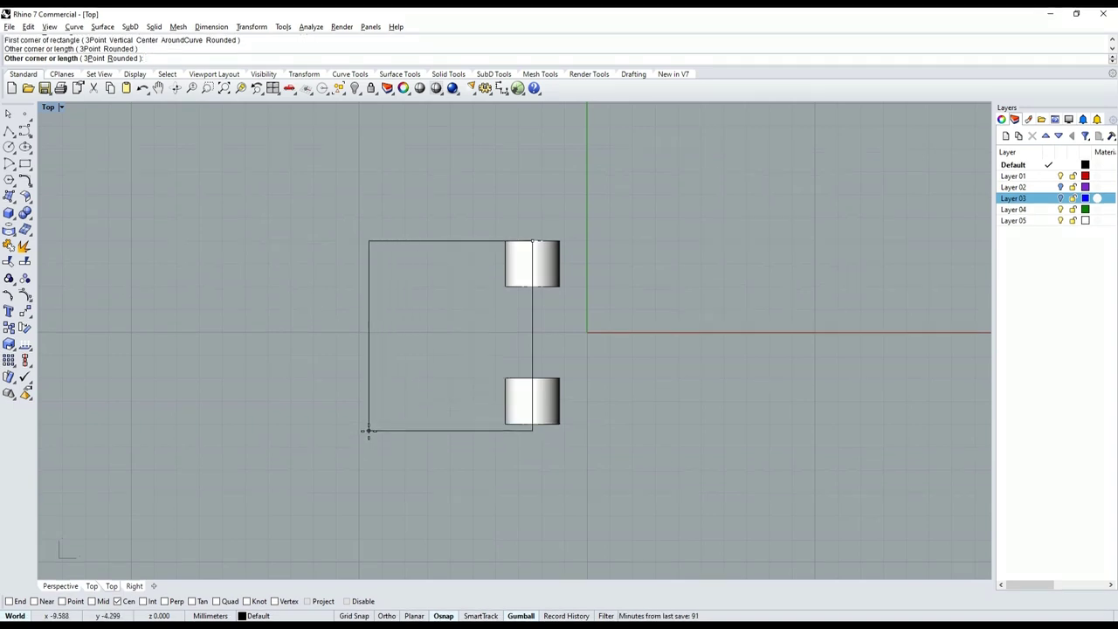
{"action": "left_click", "coordinate": [94, 59]}
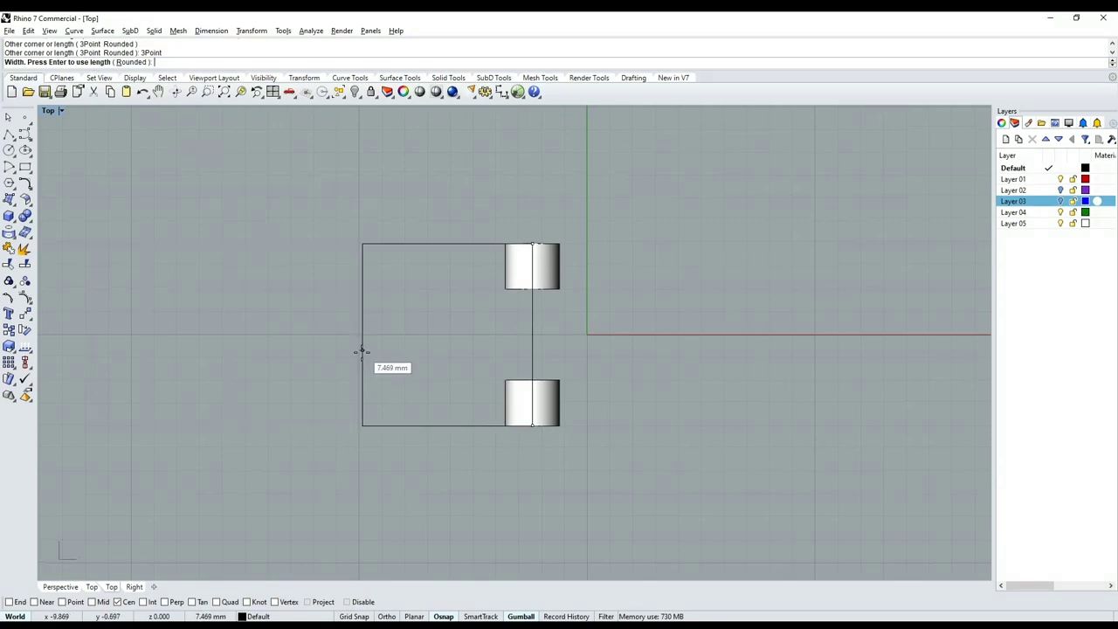
{"action": "type", "text": "1"}
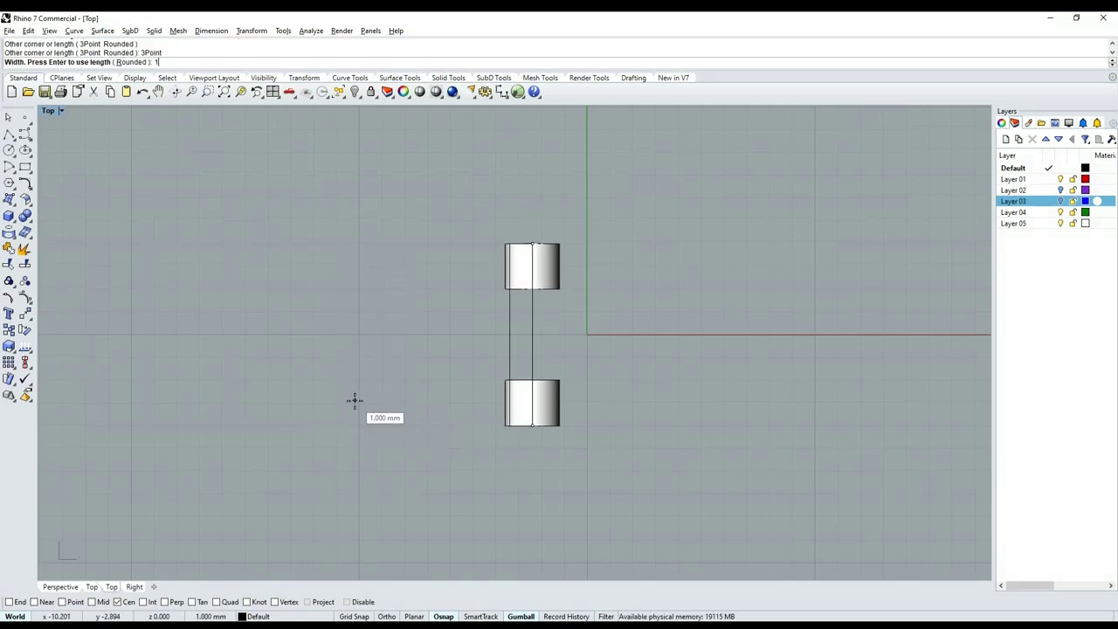
{"action": "key", "text": "Return"}
{"action": "left_click", "coordinate": [355, 399]}
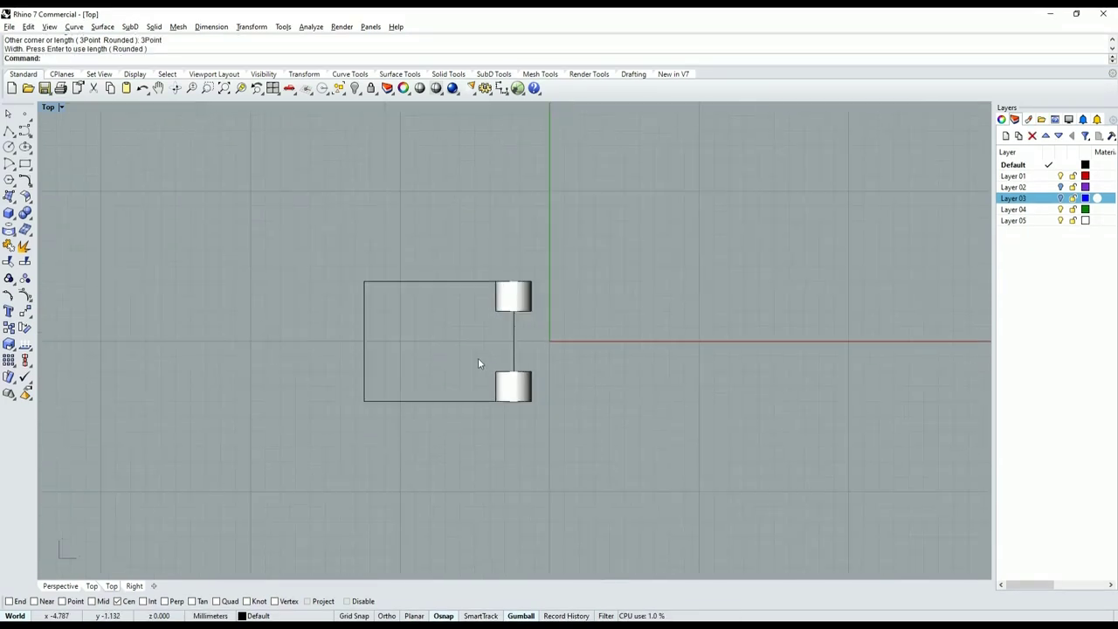
{"action": "left_click", "coordinate": [536, 329]}
{"action": "scroll", "coordinate": [538, 321], "scroll_direction": "down", "scroll_amount": 2}
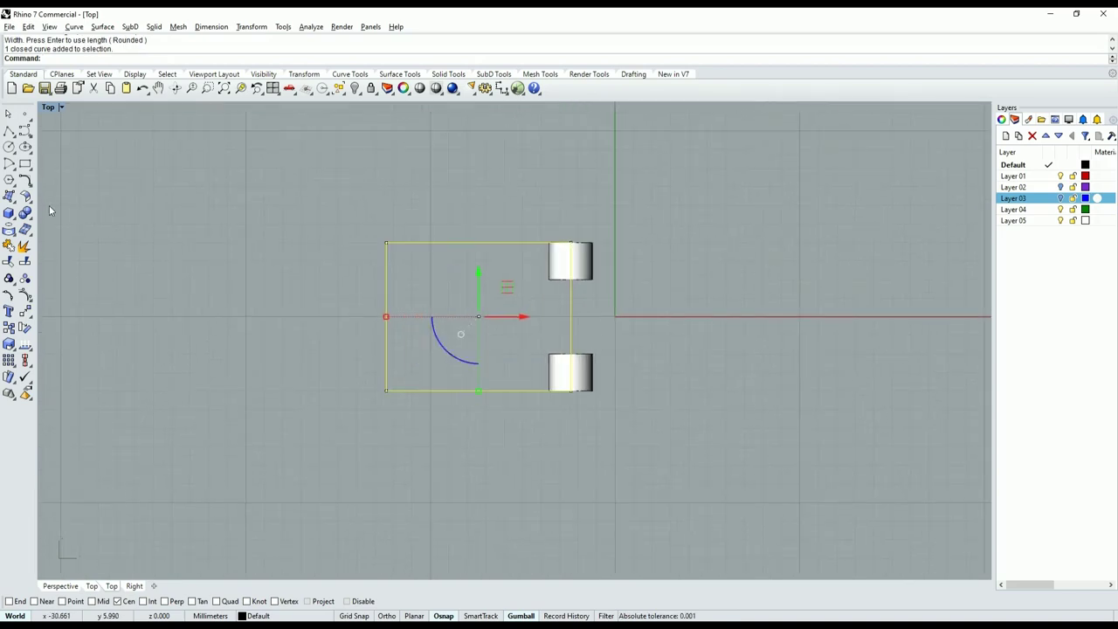
{"action": "left_click", "coordinate": [16, 205]}
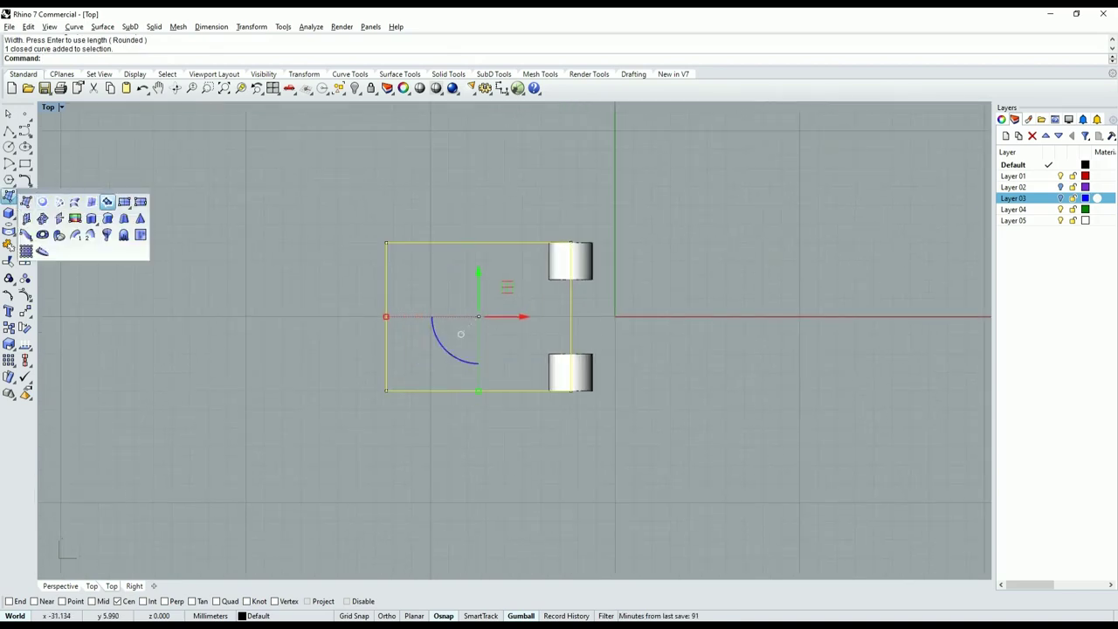
Fill the plate rectangle with a flat Patch surface.
{"action": "left_click", "coordinate": [108, 202]}
{"action": "left_click", "coordinate": [514, 412]}
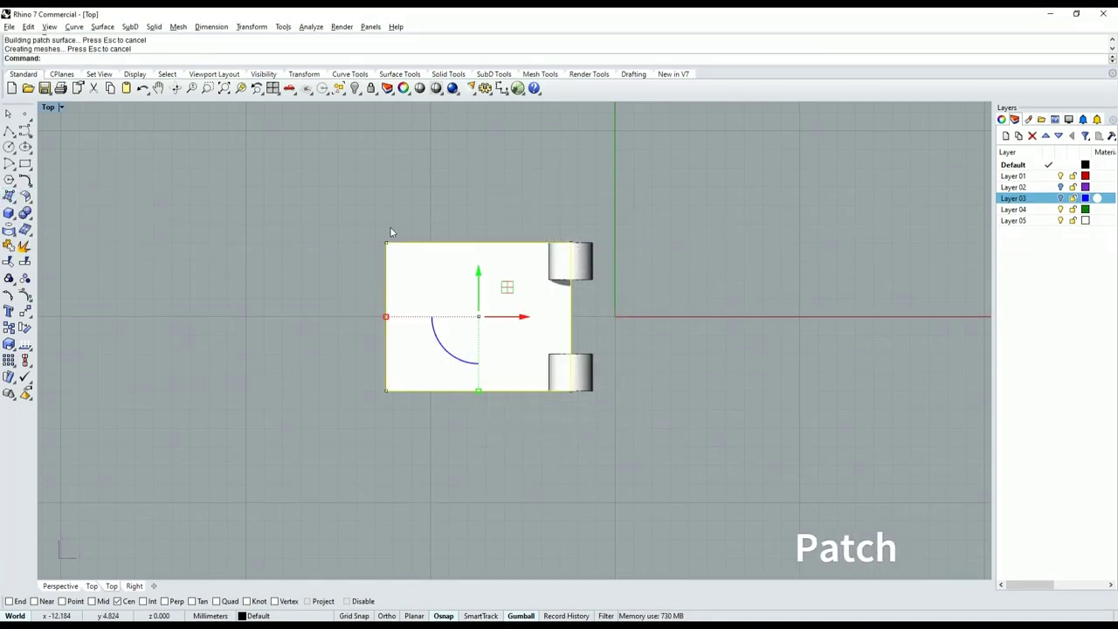
{"action": "scroll", "coordinate": [500, 281], "scroll_direction": "up", "scroll_amount": 1}
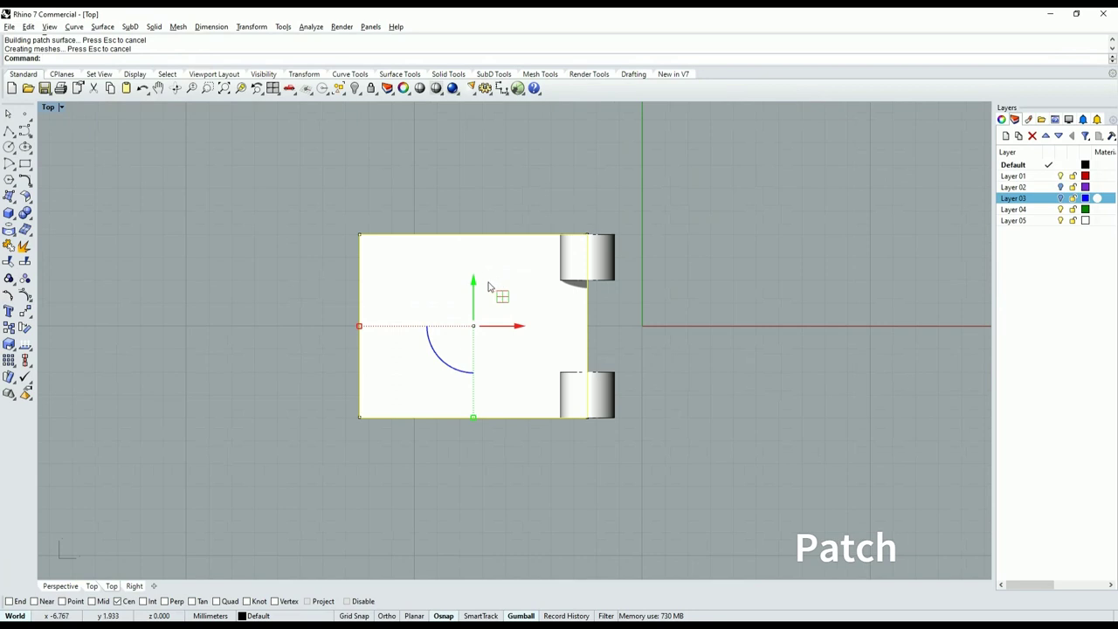
Offset the outline into an inner rectangle and shift it to the right.
{"action": "left_click", "coordinate": [32, 186]}
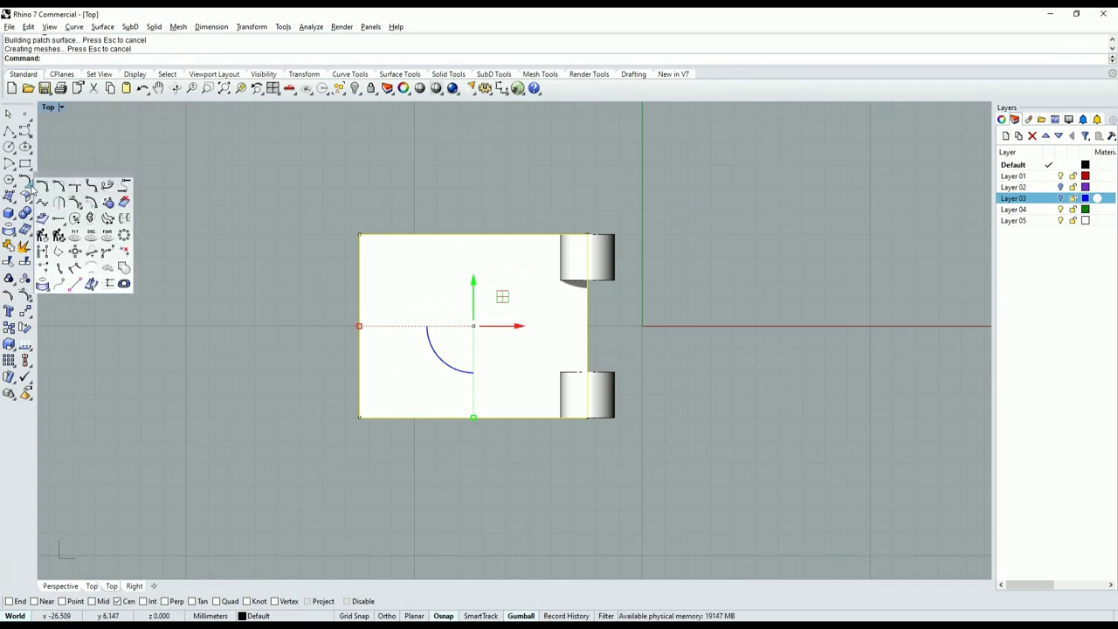
{"action": "left_click", "coordinate": [91, 201]}
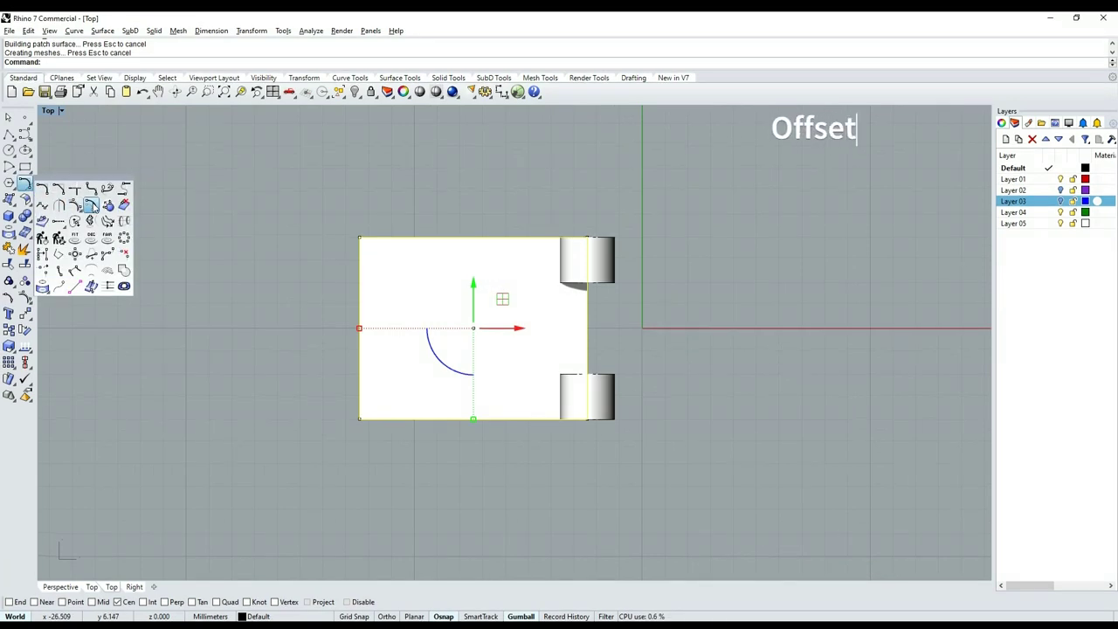
{"action": "type", "text": "2"}
{"action": "left_click", "coordinate": [429, 316]}
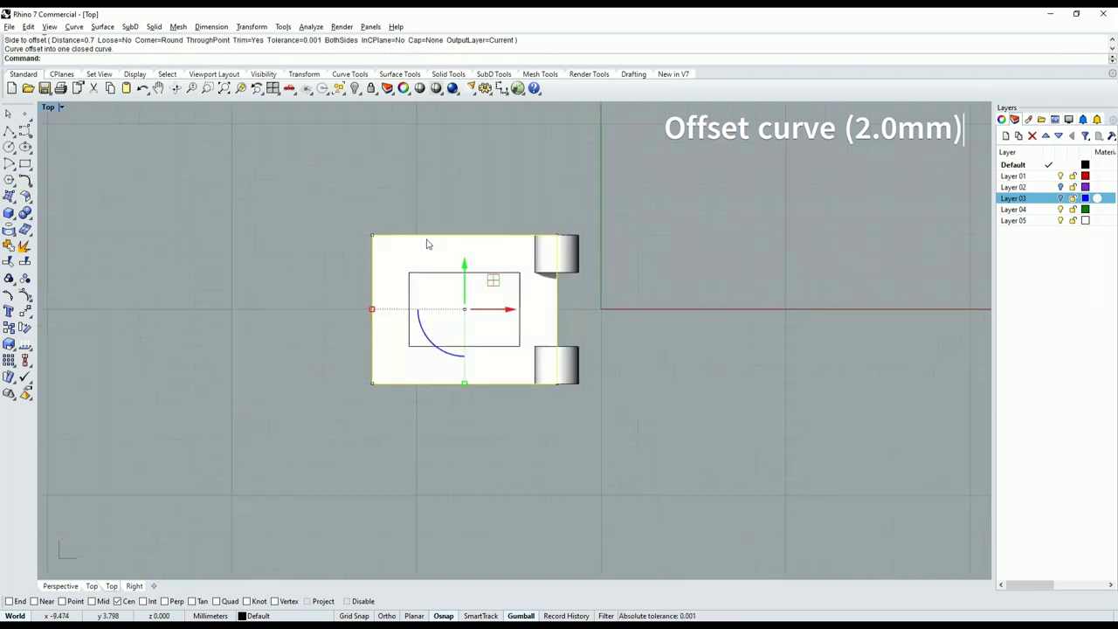
{"action": "scroll", "coordinate": [434, 294], "scroll_direction": "up", "scroll_amount": 3}
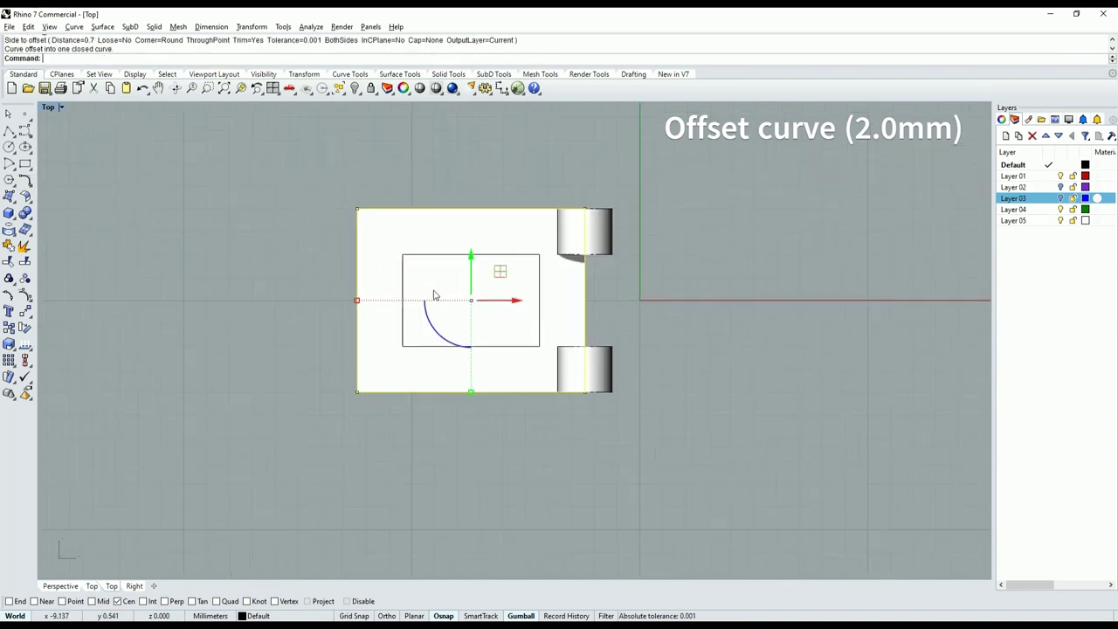
{"action": "left_click", "coordinate": [537, 295]}
{"action": "left_click", "coordinate": [583, 320]}
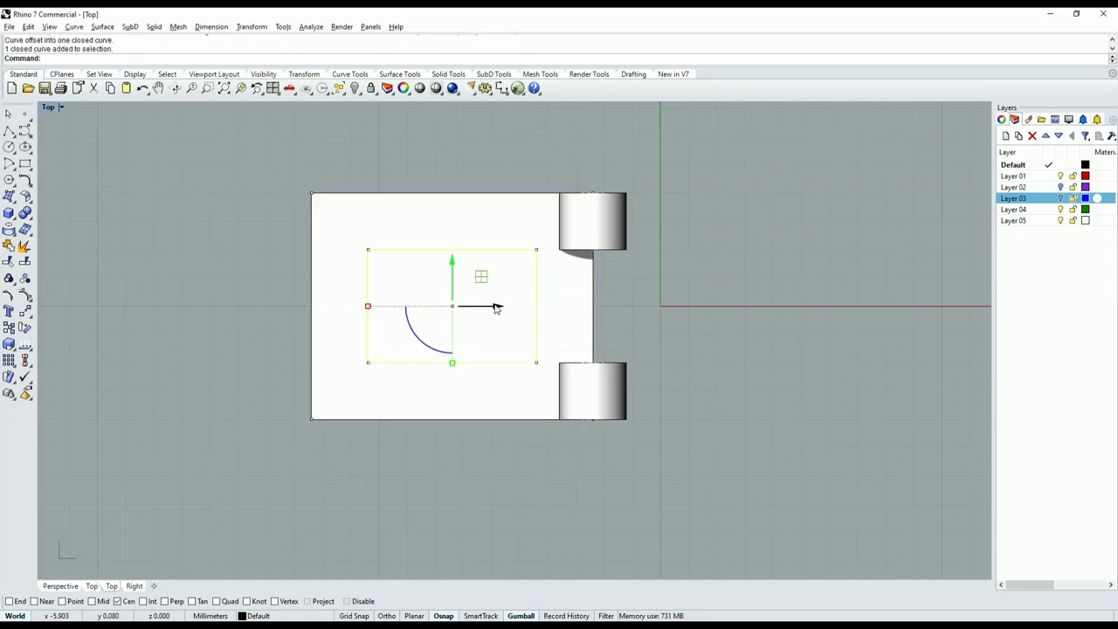
{"action": "left_click_drag", "start_coordinate": [496, 308], "coordinate": [505, 313]}
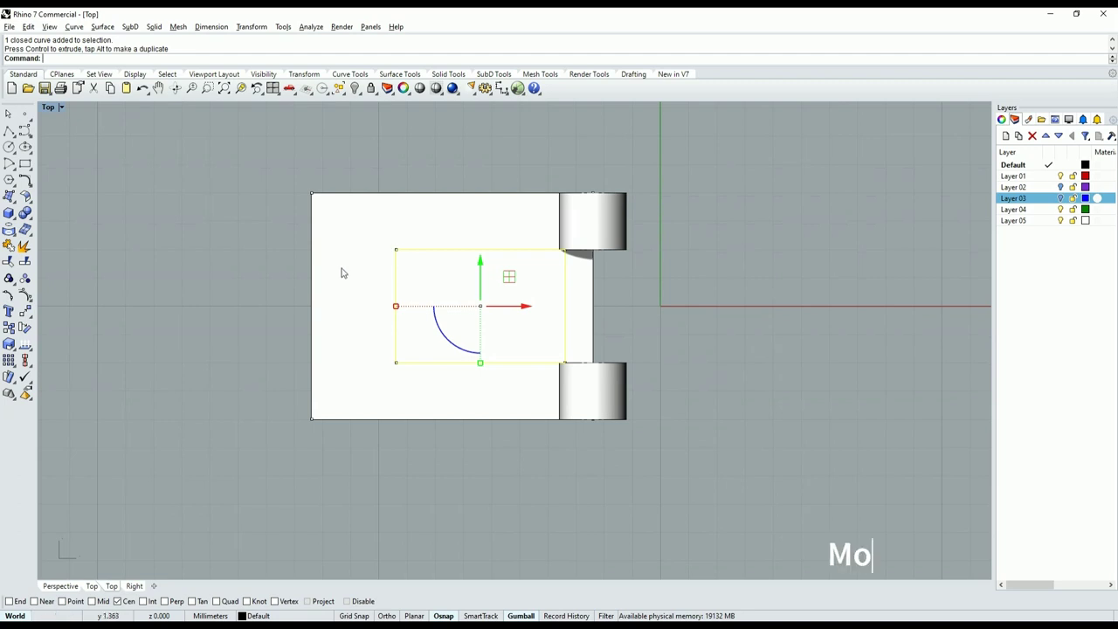
Stretch the inner rectangle's right-edge points past the knuckles, then select it with the plate surface.
{"action": "left_click", "coordinate": [506, 93]}
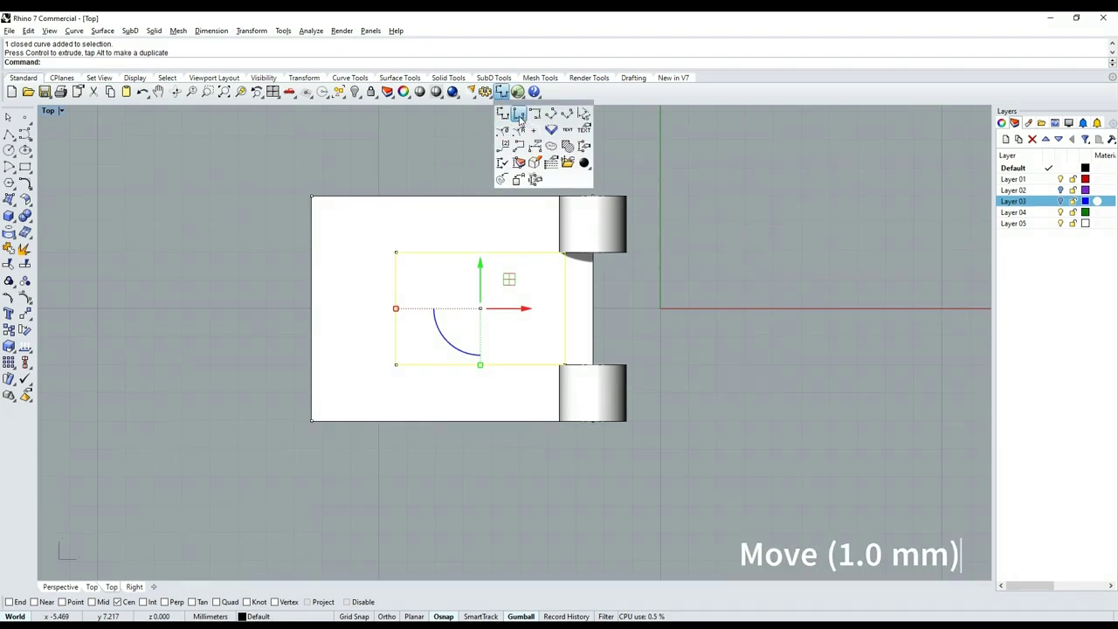
{"action": "left_click", "coordinate": [519, 115]}
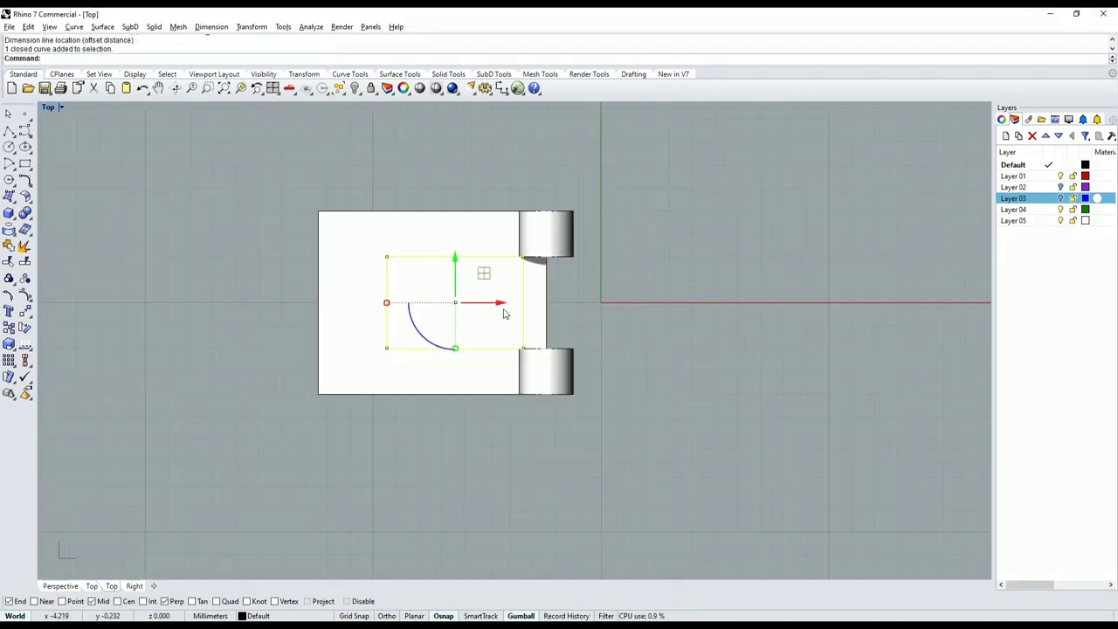
{"action": "left_click", "coordinate": [25, 298]}
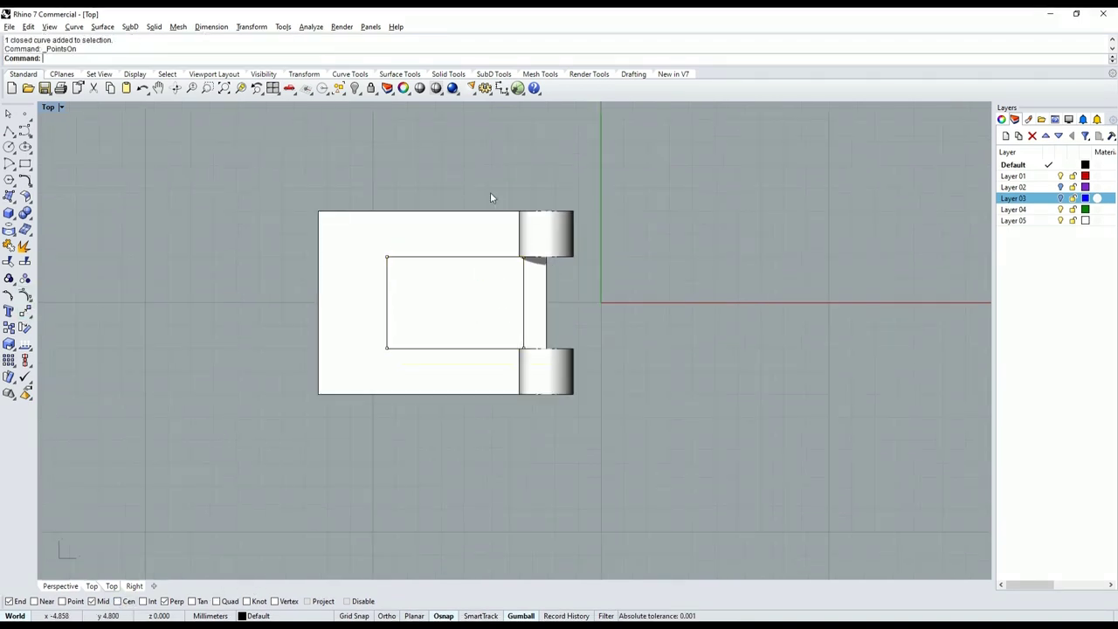
{"action": "left_click_drag", "start_coordinate": [490, 198], "coordinate": [564, 384]}
{"action": "left_click_drag", "start_coordinate": [565, 305], "coordinate": [566, 308]}
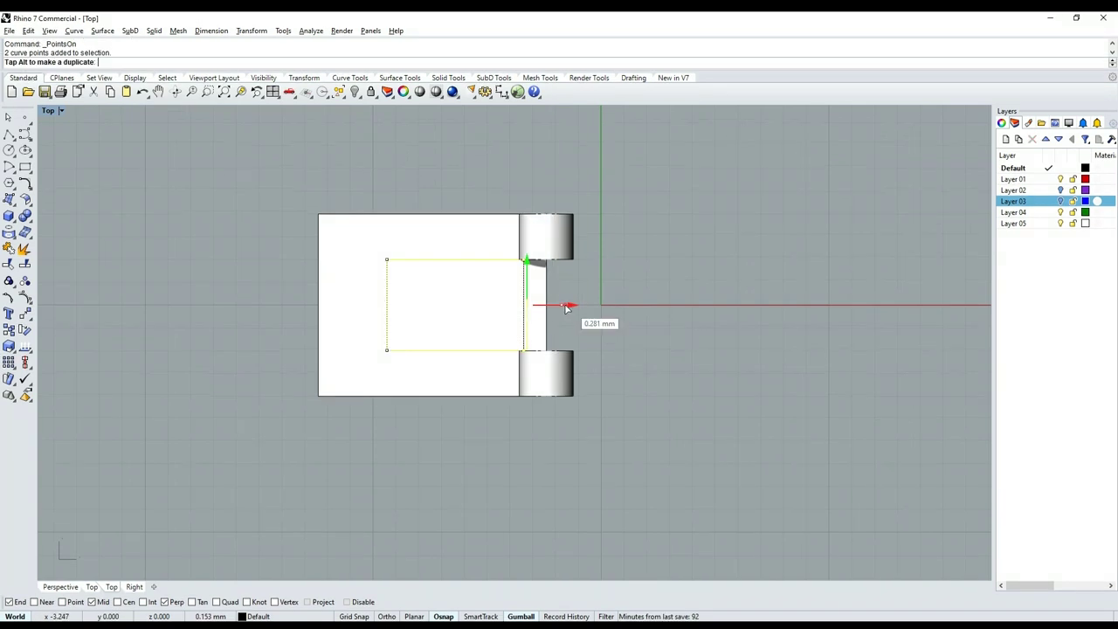
{"action": "left_click_drag", "start_coordinate": [634, 312], "coordinate": [636, 313]}
{"action": "scroll", "coordinate": [582, 294], "scroll_direction": "up", "scroll_amount": 2}
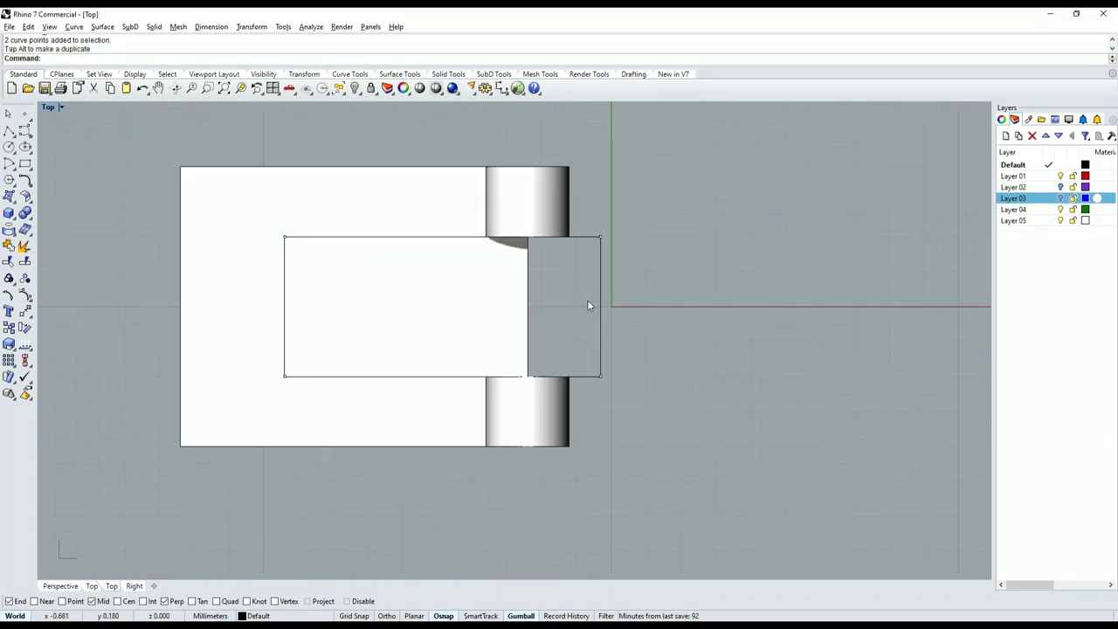
{"action": "left_click", "coordinate": [602, 305]}
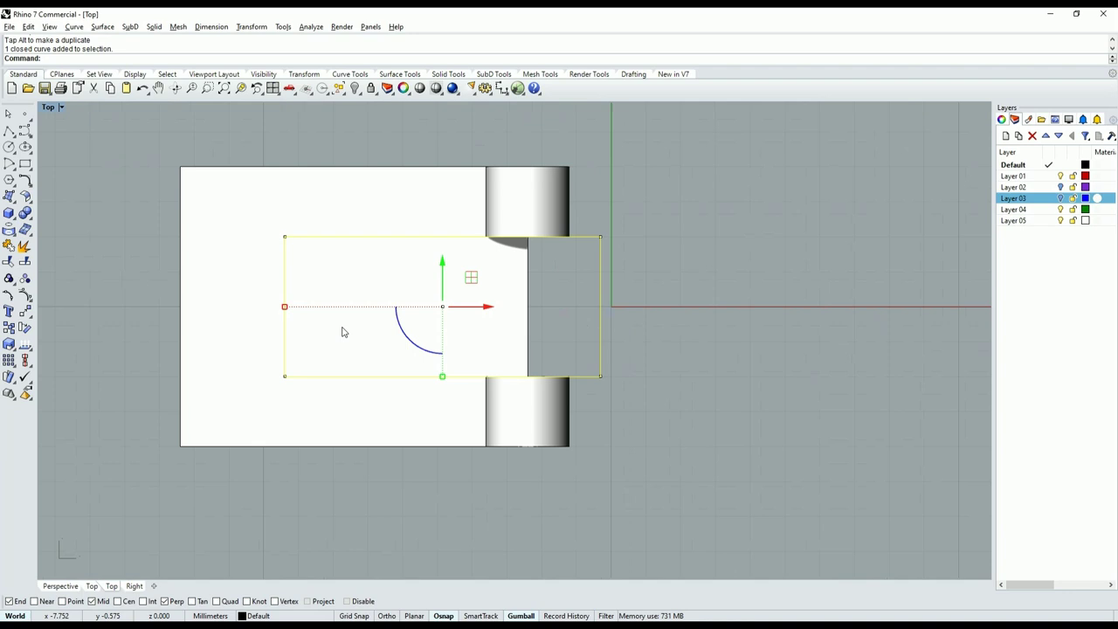
{"action": "left_click", "coordinate": [342, 409], "text": "shift"}
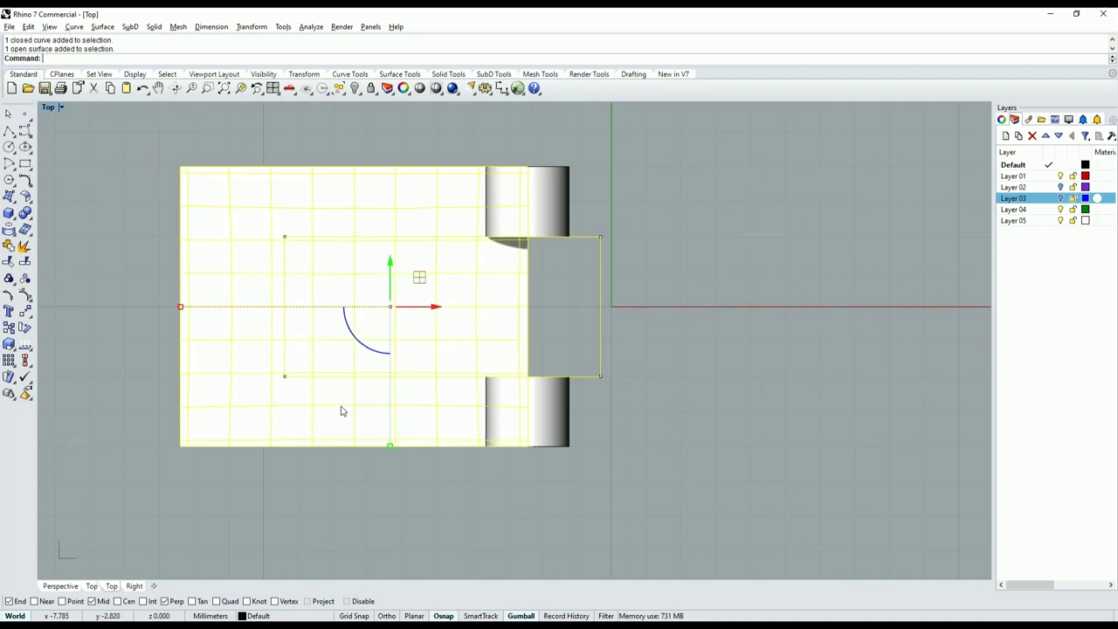
{"action": "left_click", "coordinate": [8, 262]}
Trim away the plate surface inside the inner rectangle, leaving a U shape.
{"action": "left_click", "coordinate": [428, 301]}
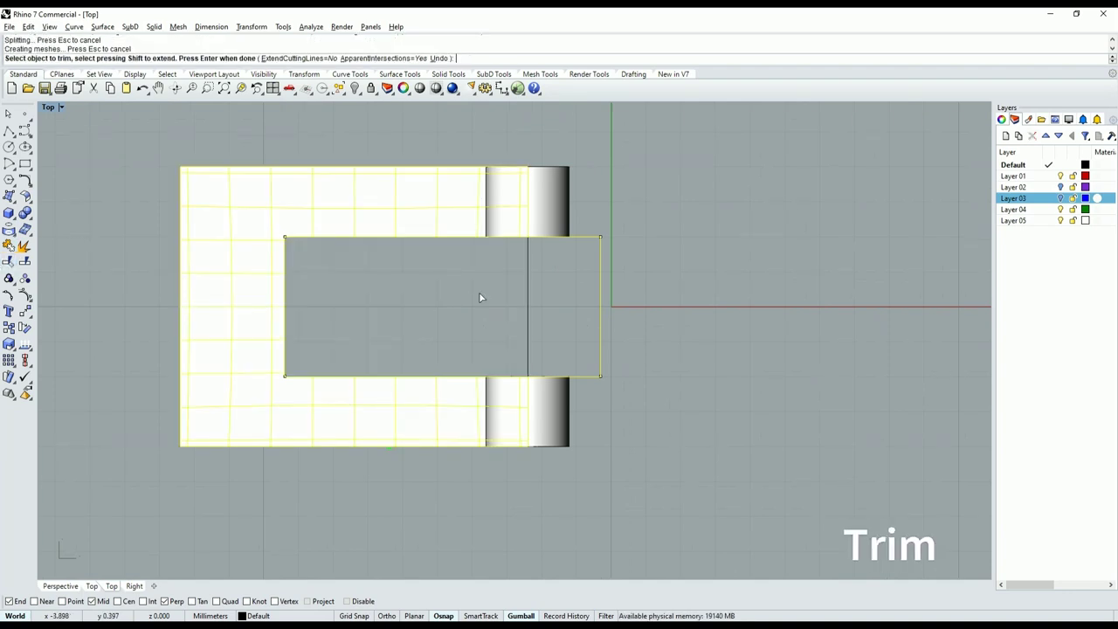
{"action": "scroll", "coordinate": [478, 297], "scroll_direction": "down", "scroll_amount": 2}
{"action": "key", "text": "Return"}
{"action": "key", "text": "Escape"}
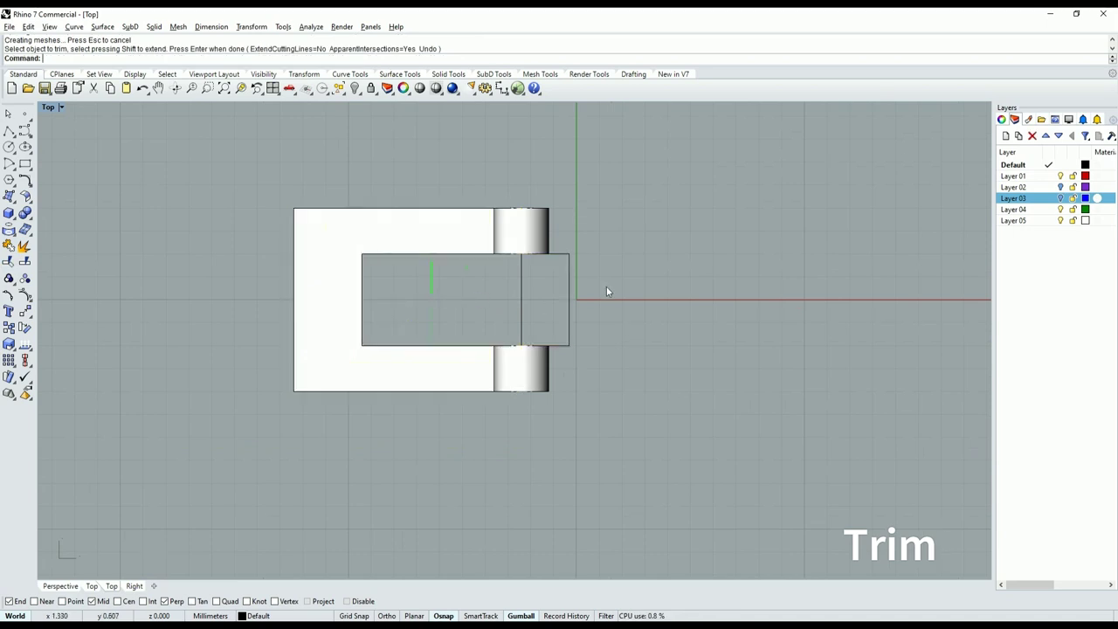
Delete the leftover rectangle curves and orbit to view the U-shaped plate.
{"action": "left_click", "coordinate": [499, 316]}
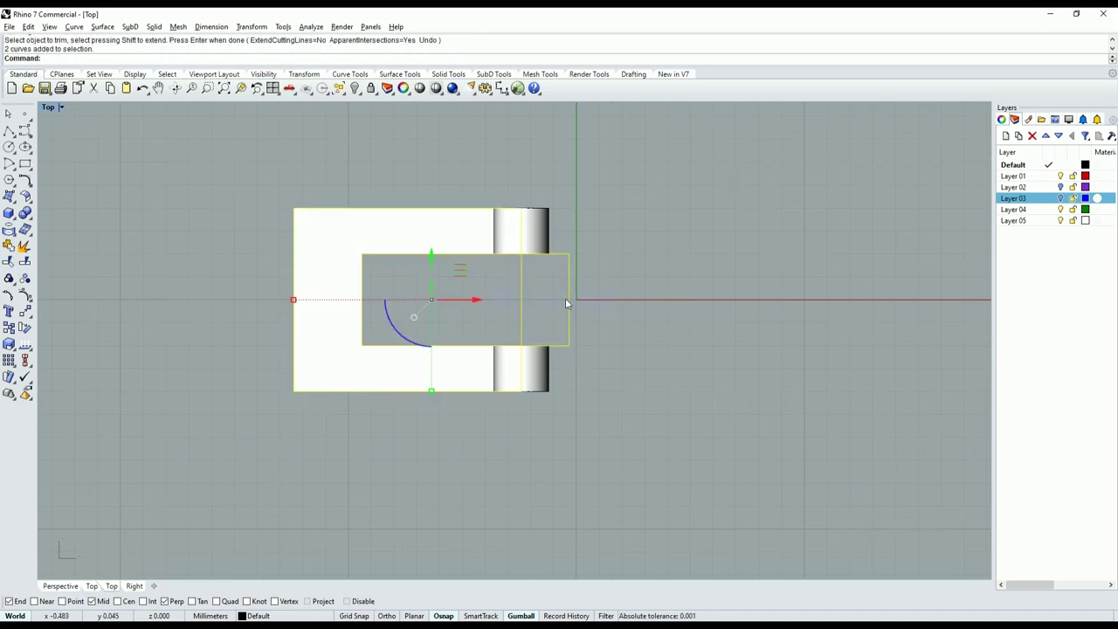
{"action": "key", "text": "Delete"}
{"action": "scroll", "coordinate": [464, 292], "scroll_direction": "down", "scroll_amount": 2}
{"action": "scroll", "coordinate": [466, 324], "scroll_direction": "up", "scroll_amount": 1}
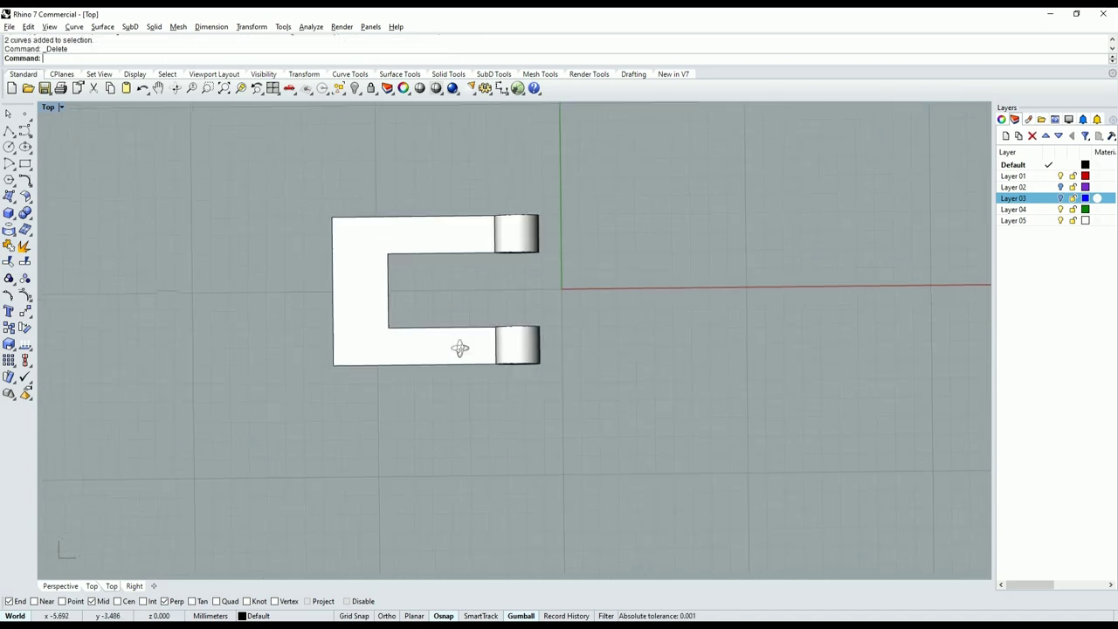
{"action": "mouse_move", "coordinate": [460, 347]}
{"action": "right_mouse_down", "text": "ctrl+shift"}
{"action": "mouse_move", "coordinate": [455, 319]}
{"action": "mouse_move", "coordinate": [483, 258]}
{"action": "right_mouse_up", "text": "ctrl+shift"}
{"action": "scroll", "coordinate": [453, 316], "scroll_direction": "up", "scroll_amount": 2}
{"action": "scroll", "coordinate": [450, 314], "scroll_direction": "up", "scroll_amount": 2}
{"action": "left_click", "coordinate": [450, 315]}
{"action": "scroll", "coordinate": [450, 315], "scroll_direction": "down", "scroll_amount": 2}
{"action": "scroll", "coordinate": [488, 298], "scroll_direction": "up", "scroll_amount": 1}
{"action": "right_click_drag", "start_coordinate": [488, 299], "coordinate": [511, 288], "text": "ctrl+shift"}
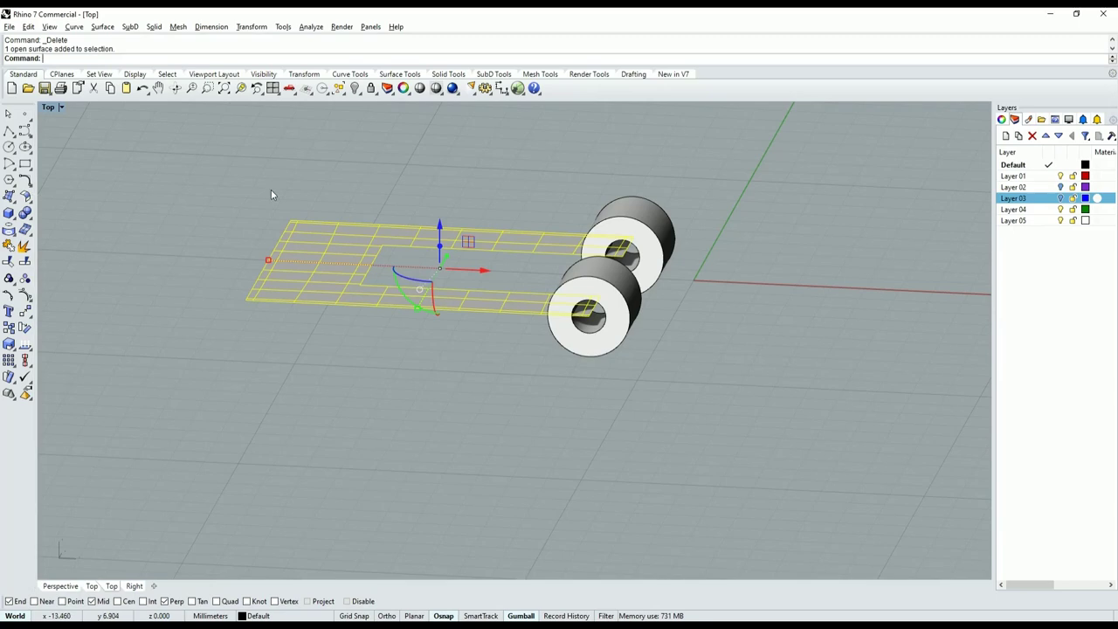
In Perspective, set OffsetSrf to BothSides and enter a 1.2 mm distance.
{"action": "key", "text": "ctrl+F4"}
{"action": "scroll", "coordinate": [565, 292], "scroll_direction": "up", "scroll_amount": 2}
{"action": "scroll", "coordinate": [565, 291], "scroll_direction": "down", "scroll_amount": 2}
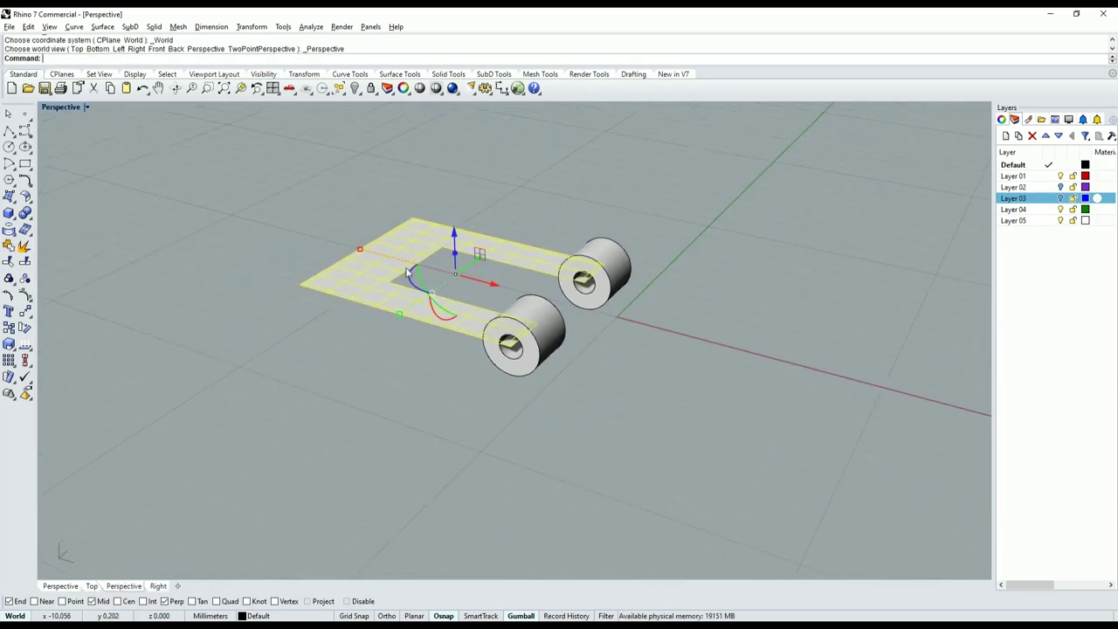
{"action": "right_click_drag", "start_coordinate": [565, 292], "coordinate": [485, 294]}
{"action": "scroll", "coordinate": [486, 294], "scroll_direction": "up", "scroll_amount": 2}
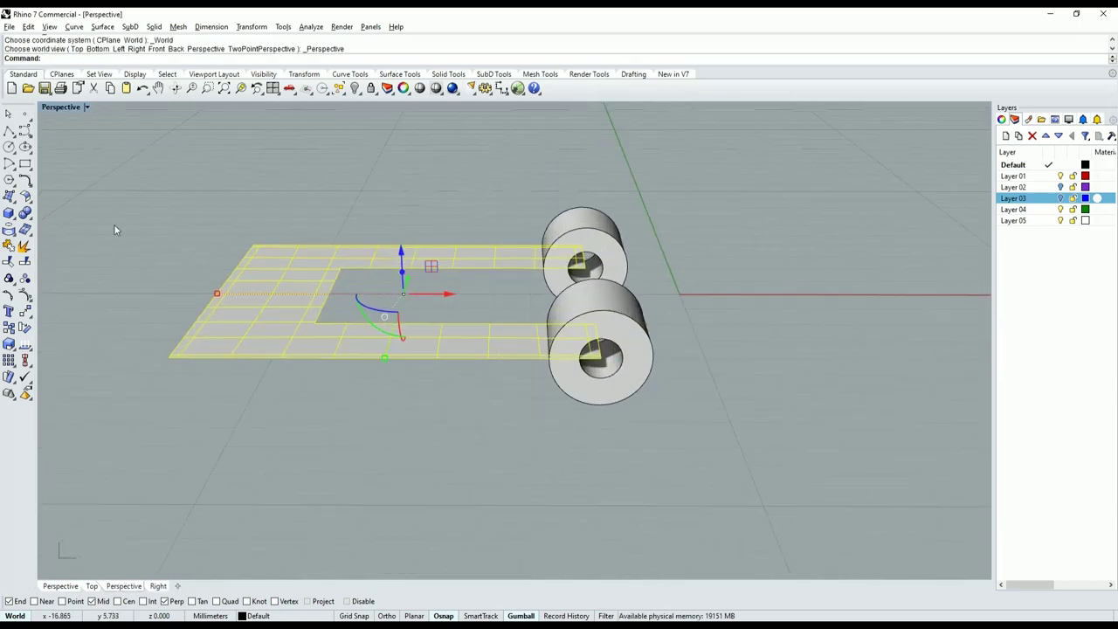
{"action": "left_click", "coordinate": [27, 198]}
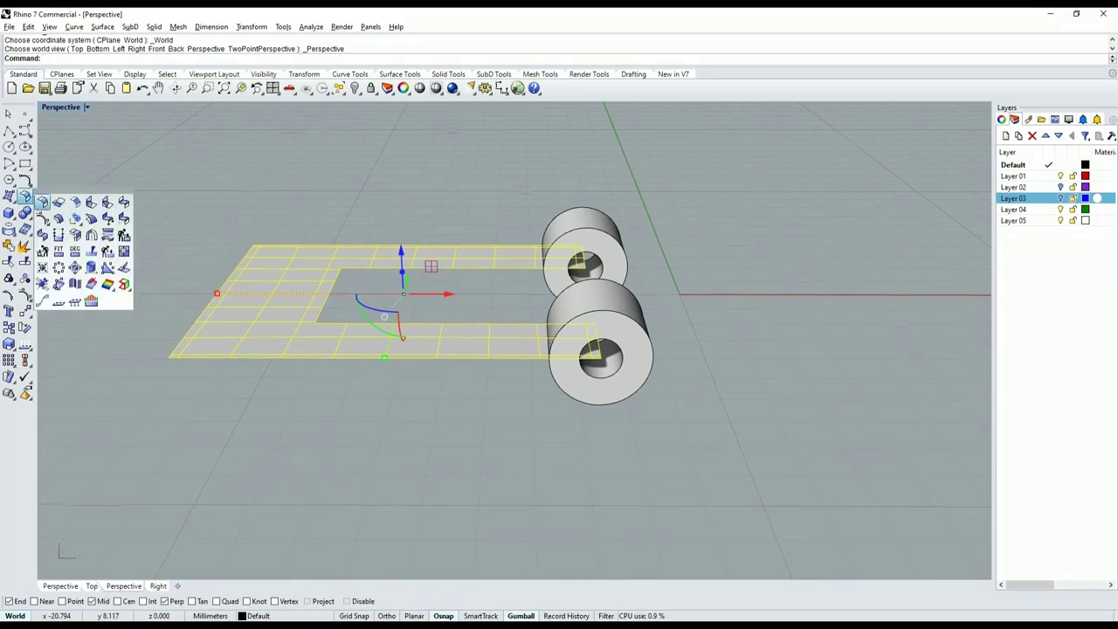
{"action": "left_click", "coordinate": [59, 219]}
{"action": "mouse_move", "coordinate": [212, 216]}
{"action": "right_mouse_down"}
{"action": "mouse_move", "coordinate": [377, 246]}
{"action": "mouse_move", "coordinate": [408, 218]}
{"action": "right_mouse_up"}
{"action": "scroll", "coordinate": [415, 188], "scroll_direction": "up", "scroll_amount": 2}
{"action": "left_click", "coordinate": [435, 58]}
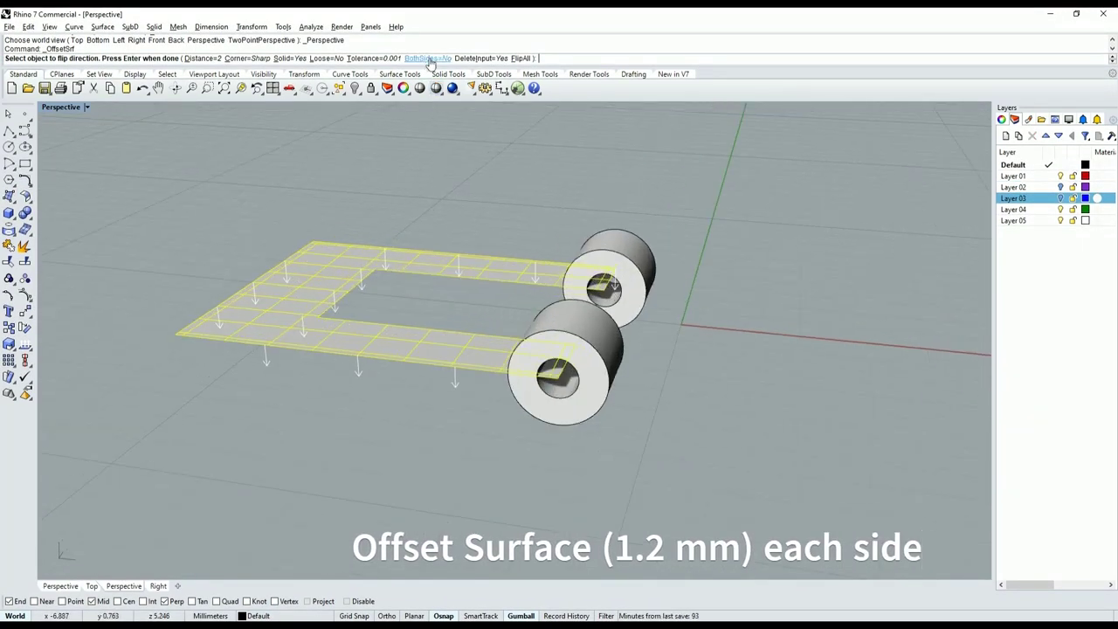
{"action": "mouse_move", "coordinate": [391, 189]}
{"action": "right_mouse_down"}
{"action": "mouse_move", "coordinate": [414, 239]}
{"action": "mouse_move", "coordinate": [434, 242]}
{"action": "mouse_move", "coordinate": [428, 273]}
{"action": "right_mouse_up"}
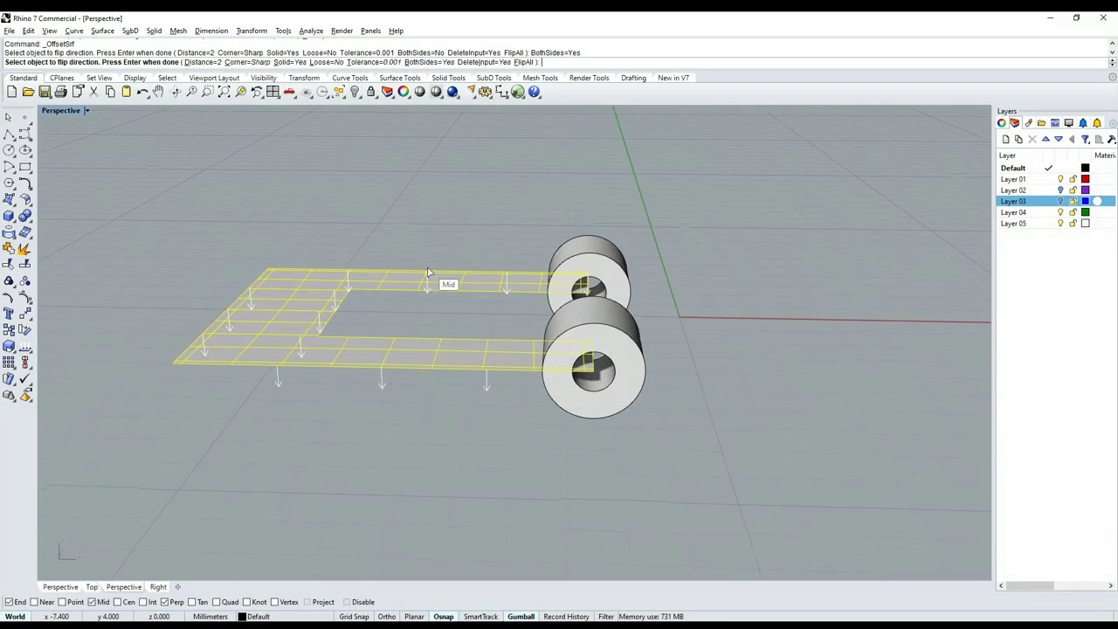
{"action": "type", "text": "1.2"}
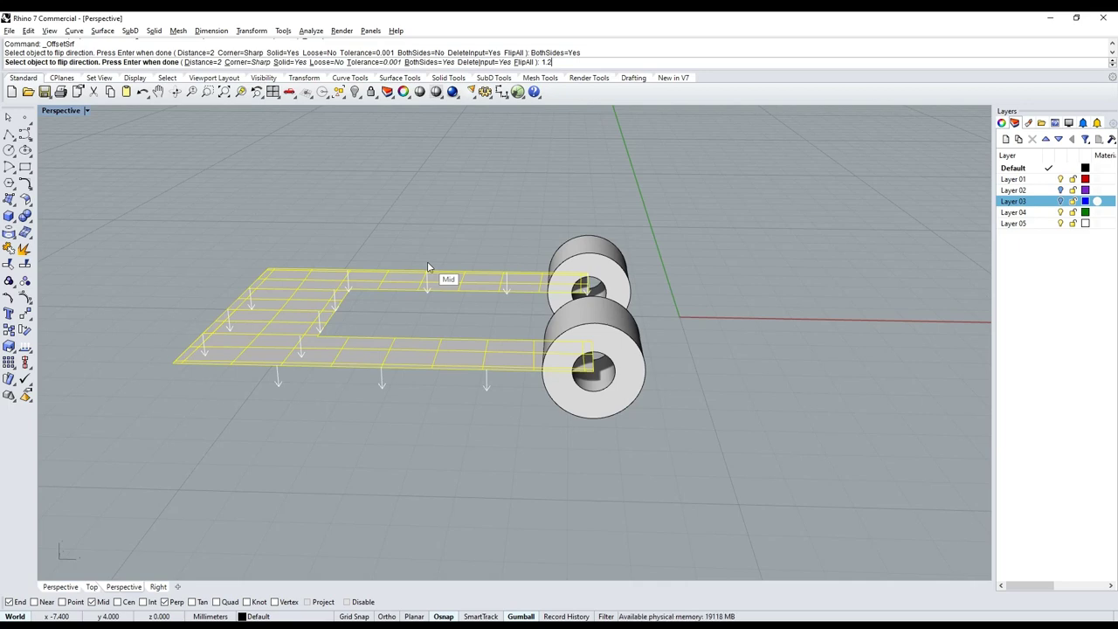
{"action": "key", "text": "Return"}
Create the thickened solid plate, deselect it, and start copying an edge with DE.
{"action": "key", "text": "Return"}
{"action": "left_click", "coordinate": [465, 188]}
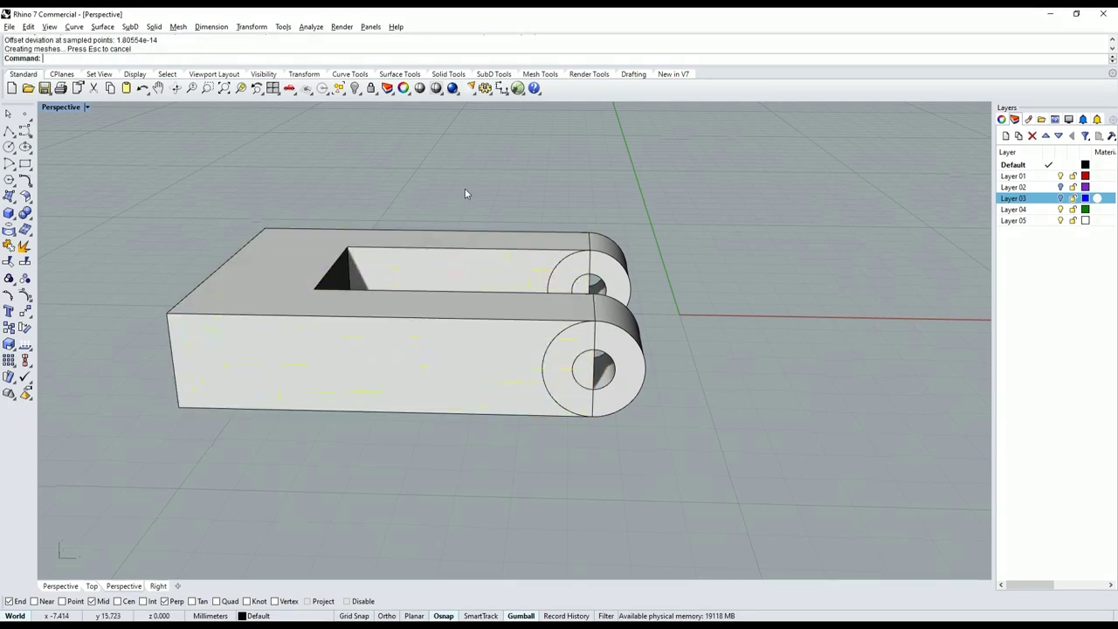
{"action": "type", "text": "DE"}
{"action": "key", "text": "Return"}
Copy the pin hole edge as a curve.
{"action": "left_click", "coordinate": [397, 358]}
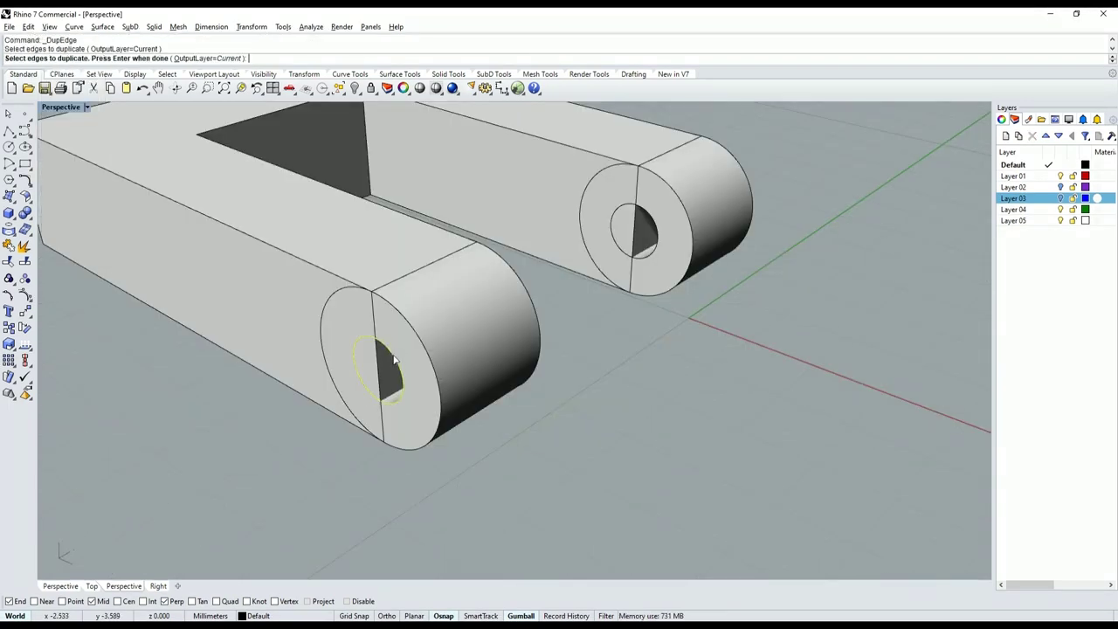
{"action": "key", "text": "Return"}
{"action": "scroll", "coordinate": [411, 350], "scroll_direction": "down", "scroll_amount": 3}
{"action": "scroll", "coordinate": [426, 337], "scroll_direction": "up", "scroll_amount": 2}
{"action": "scroll", "coordinate": [426, 337], "scroll_direction": "down", "scroll_amount": 2}
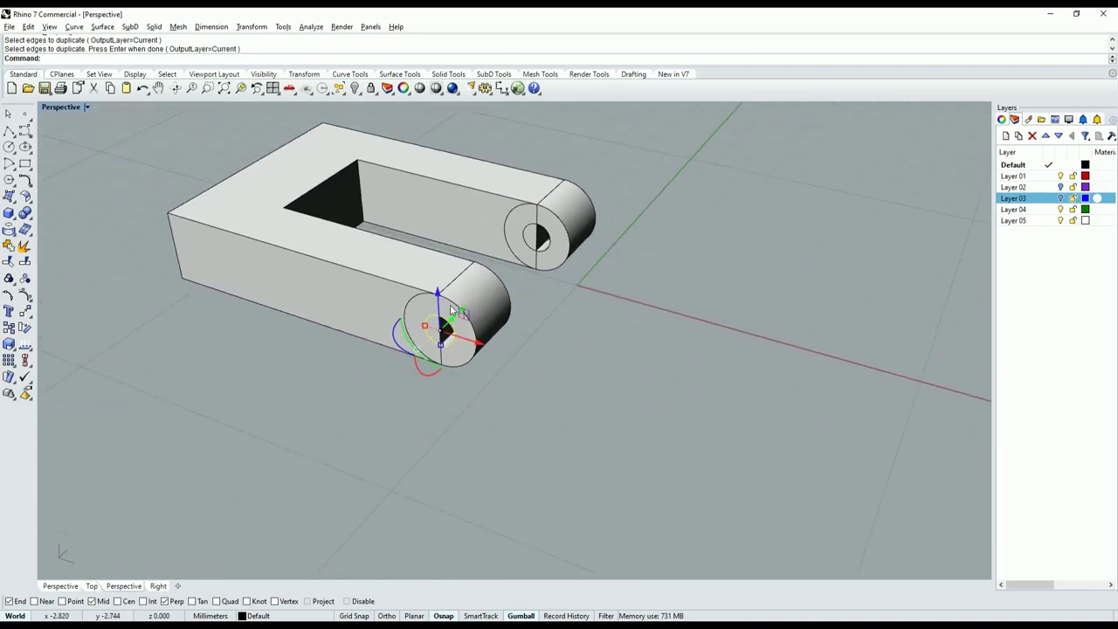
{"action": "scroll", "coordinate": [428, 331], "scroll_direction": "up", "scroll_amount": 2}
{"action": "scroll", "coordinate": [429, 325], "scroll_direction": "up", "scroll_amount": 3}
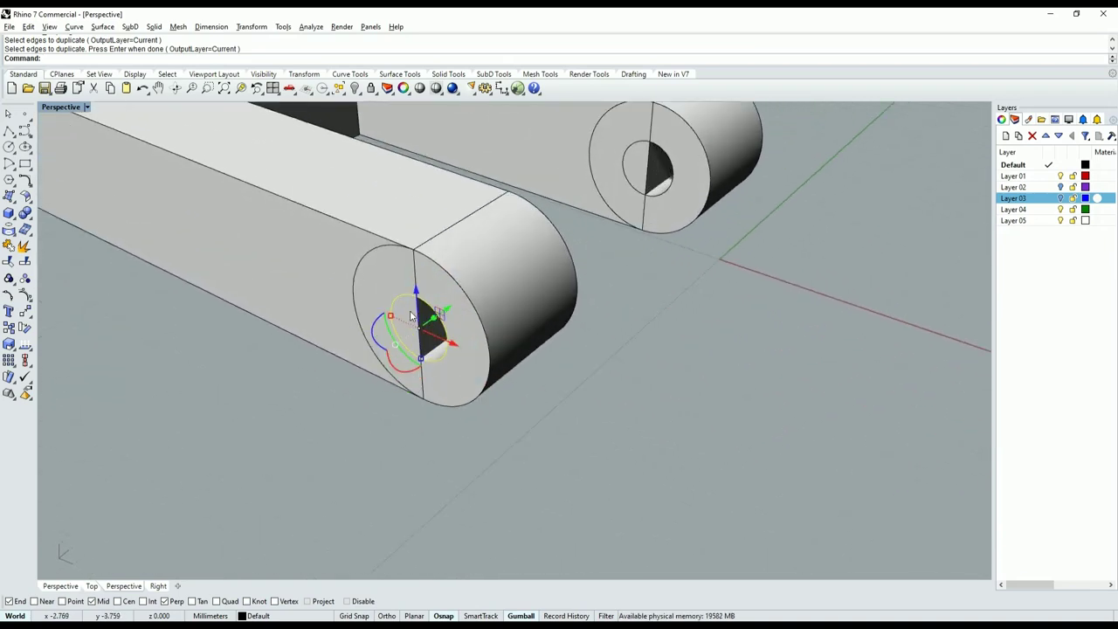
Start a Wire Cut and choose the U-shaped solid as the object to cut.
{"action": "left_click", "coordinate": [26, 215]}
{"action": "left_click", "coordinate": [59, 251]}
{"action": "scroll", "coordinate": [337, 281], "scroll_direction": "down", "scroll_amount": 3}
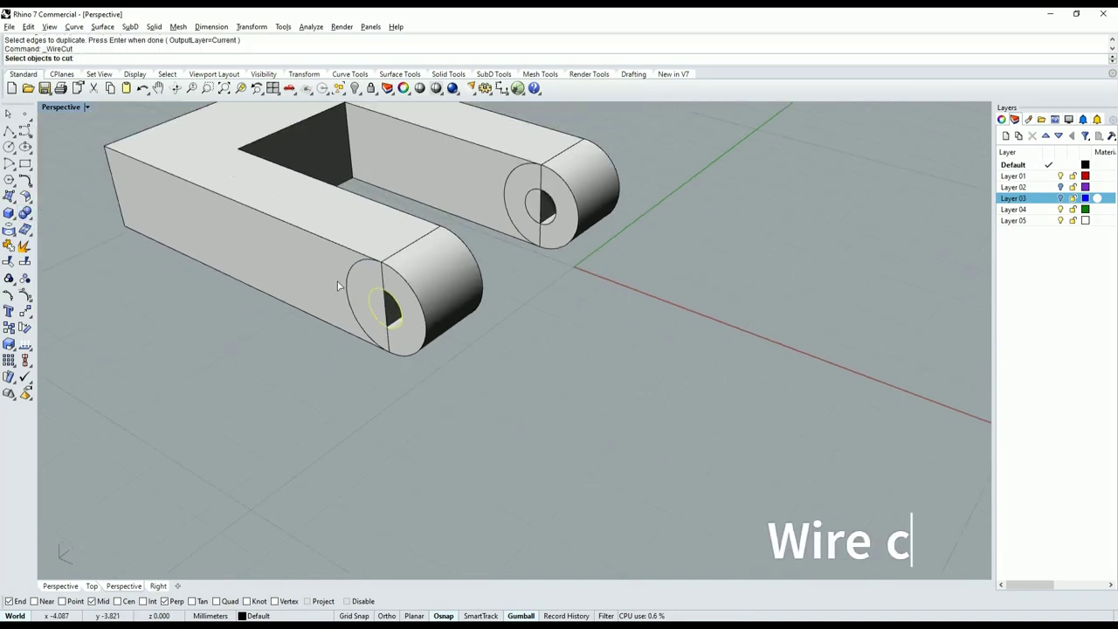
{"action": "scroll", "coordinate": [377, 319], "scroll_direction": "down", "scroll_amount": 1}
{"action": "scroll", "coordinate": [377, 319], "scroll_direction": "down", "scroll_amount": 2}
{"action": "left_click", "coordinate": [349, 241]}
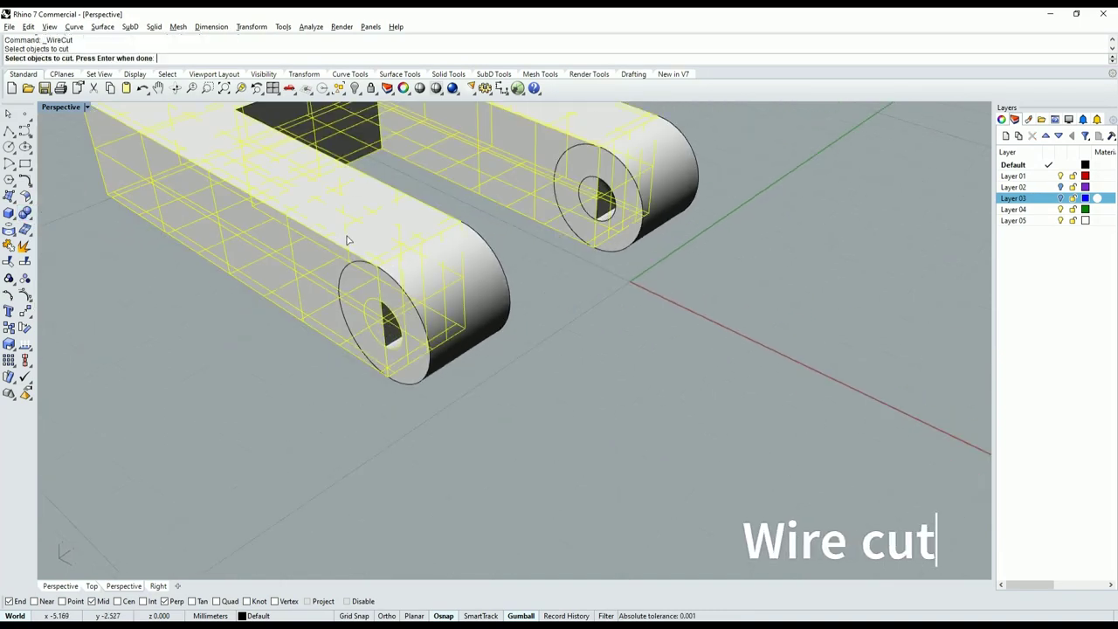
{"action": "scroll", "coordinate": [349, 241], "scroll_direction": "down", "scroll_amount": 2}
{"action": "key", "text": "Return"}
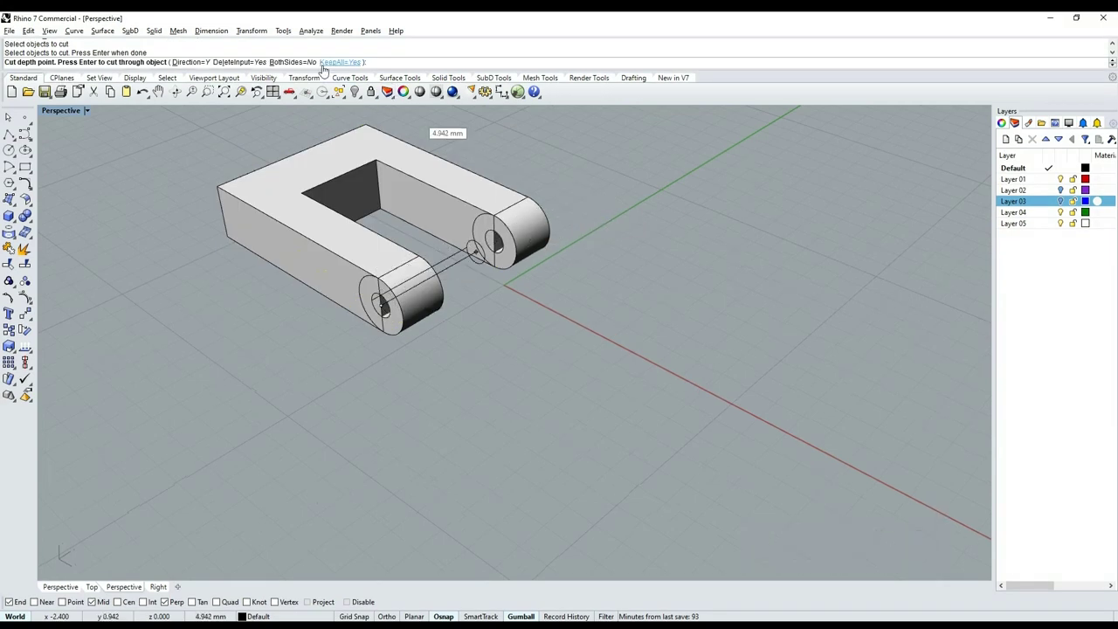
Cut with BothSides=Yes and KeepAll=No at a depth through both knuckles.
{"action": "left_click", "coordinate": [291, 62]}
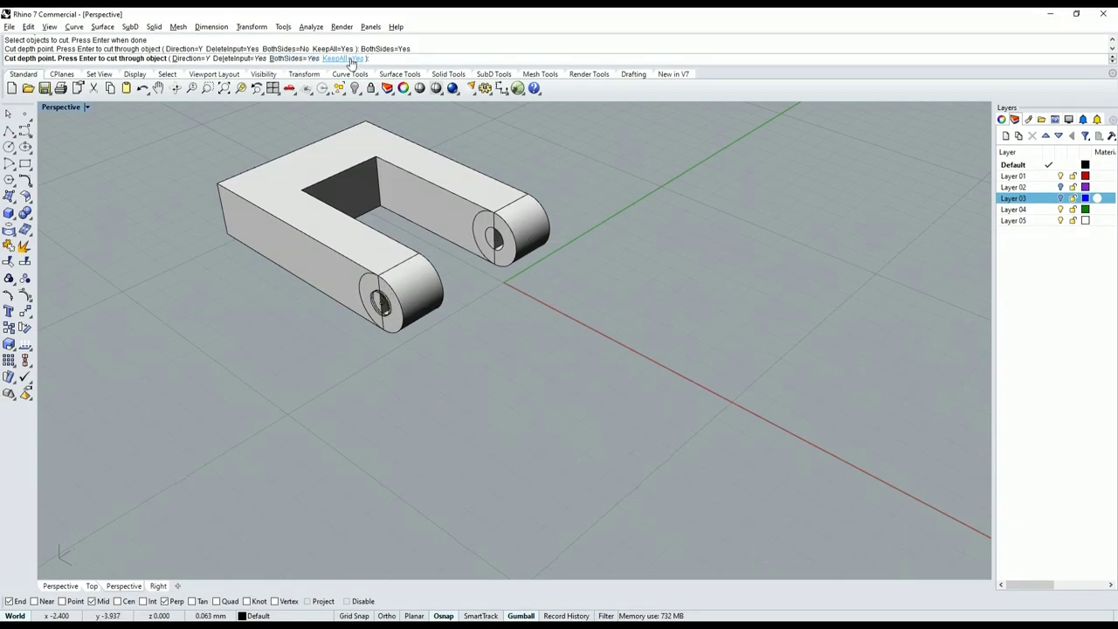
{"action": "left_click", "coordinate": [351, 58]}
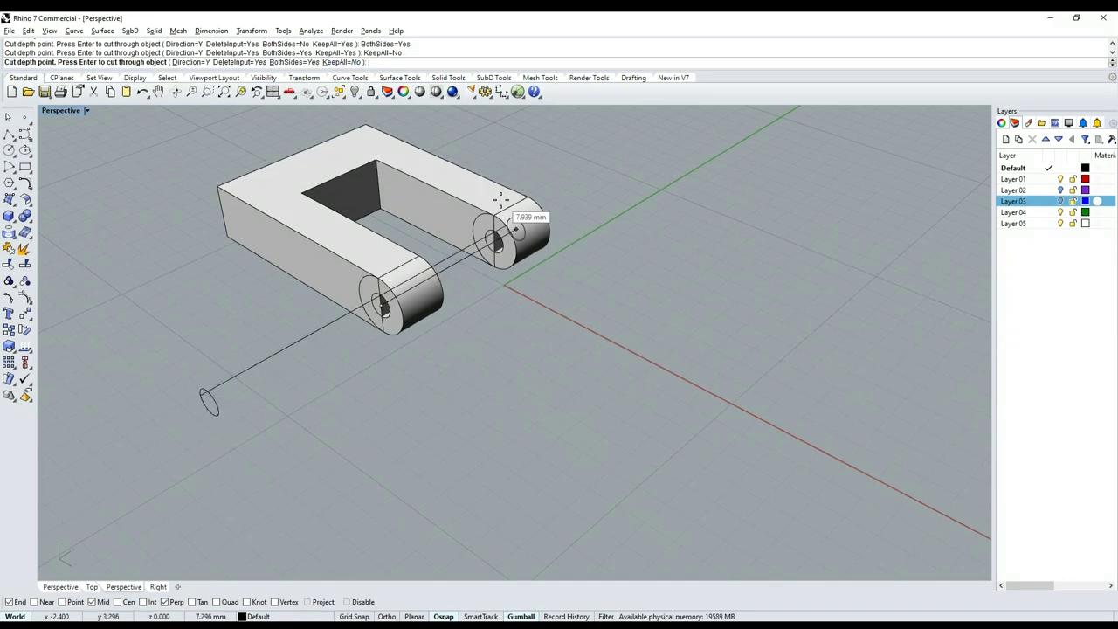
{"action": "left_click", "coordinate": [612, 238]}
{"action": "right_click_drag", "start_coordinate": [499, 286], "coordinate": [519, 280]}
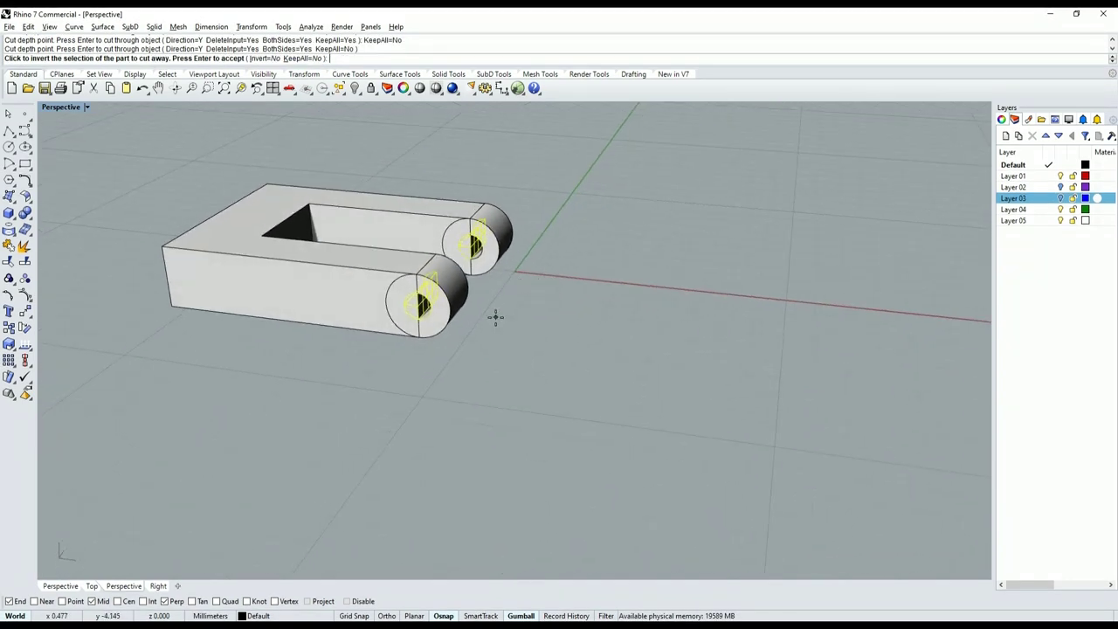
{"action": "key", "text": "Return"}
{"action": "scroll", "coordinate": [463, 317], "scroll_direction": "up", "scroll_amount": 3}
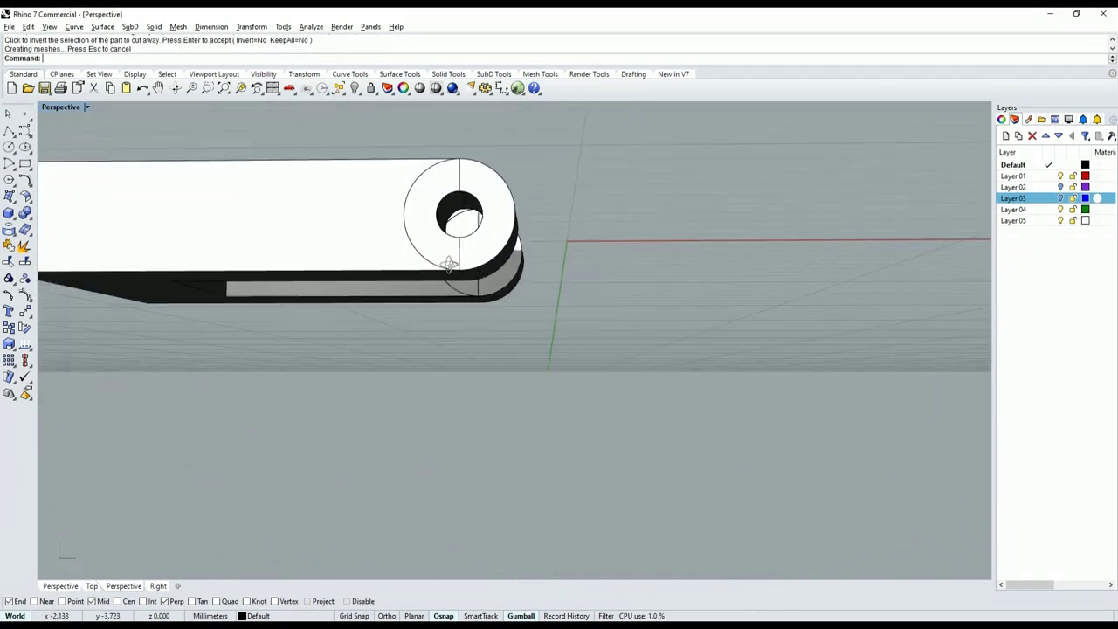
{"action": "right_click_drag", "start_coordinate": [417, 314], "coordinate": [464, 274]}
{"action": "scroll", "coordinate": [464, 275], "scroll_direction": "down", "scroll_amount": 3}
Start an edge fillet with a 0.5 mm radius.
{"action": "left_click", "coordinate": [31, 217]}
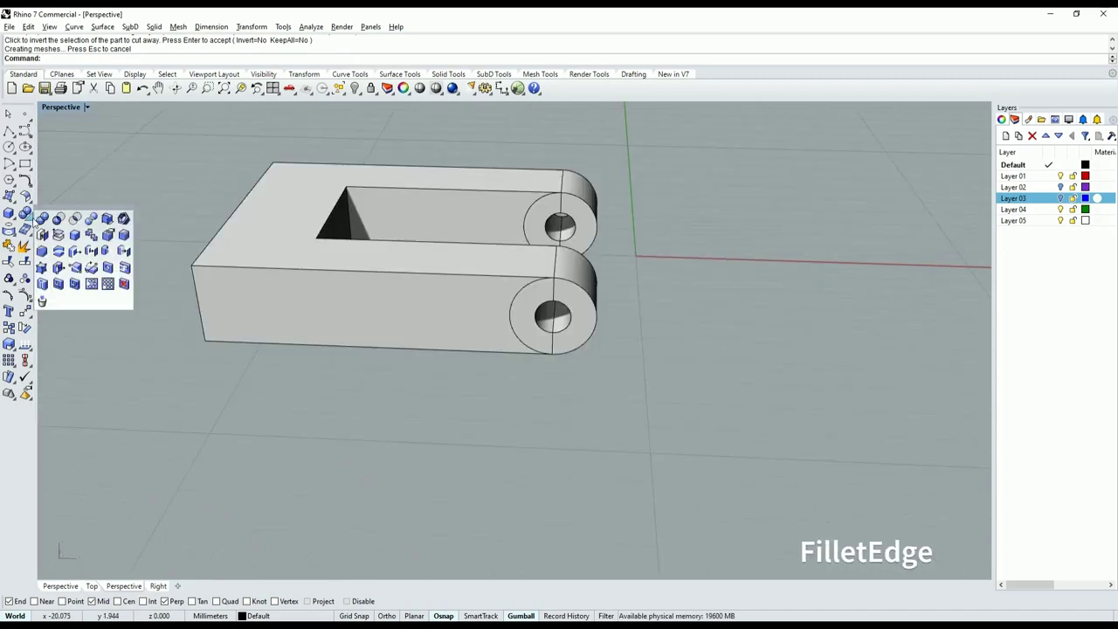
{"action": "scroll", "coordinate": [314, 274], "scroll_direction": "up", "scroll_amount": 2}
{"action": "scroll", "coordinate": [297, 290], "scroll_direction": "down", "scroll_amount": 2}
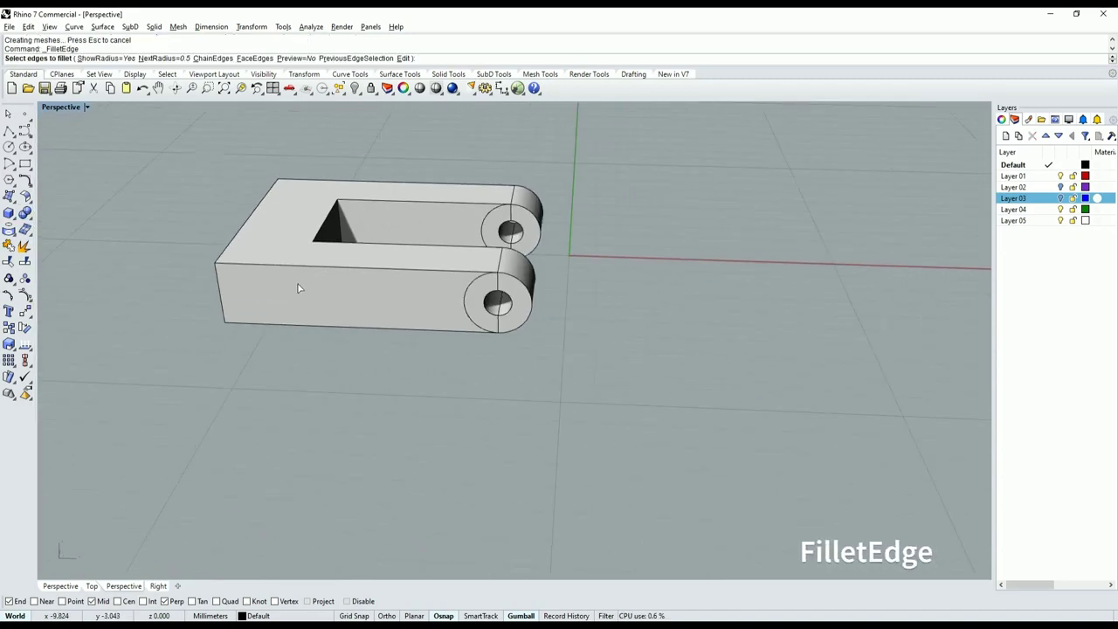
{"action": "right_click_drag", "start_coordinate": [297, 289], "coordinate": [295, 291]}
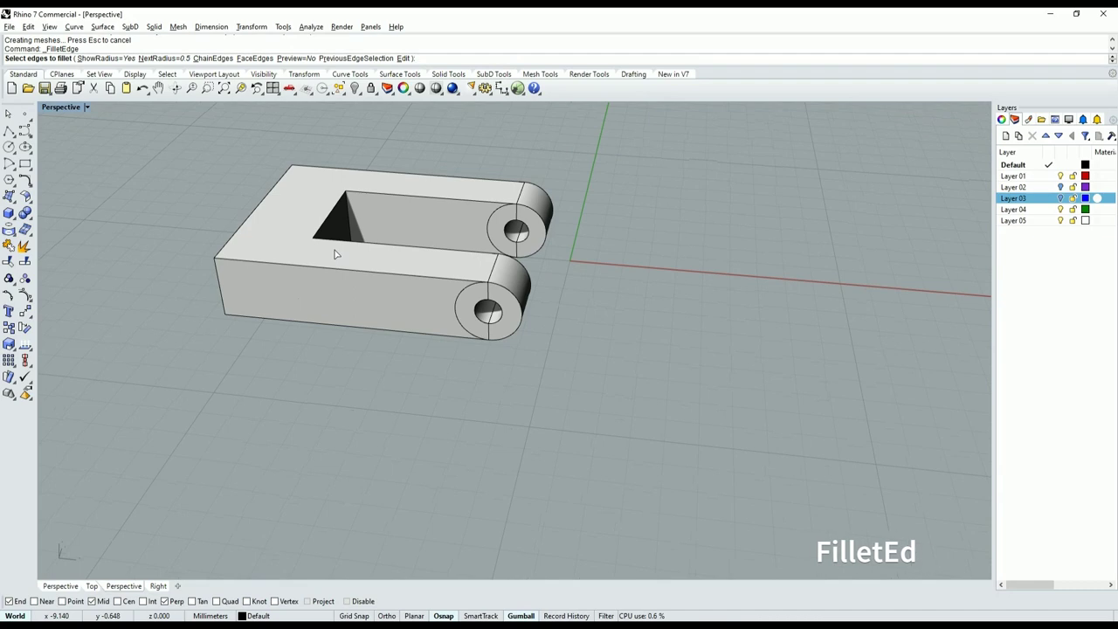
{"action": "type", "text": "5"}
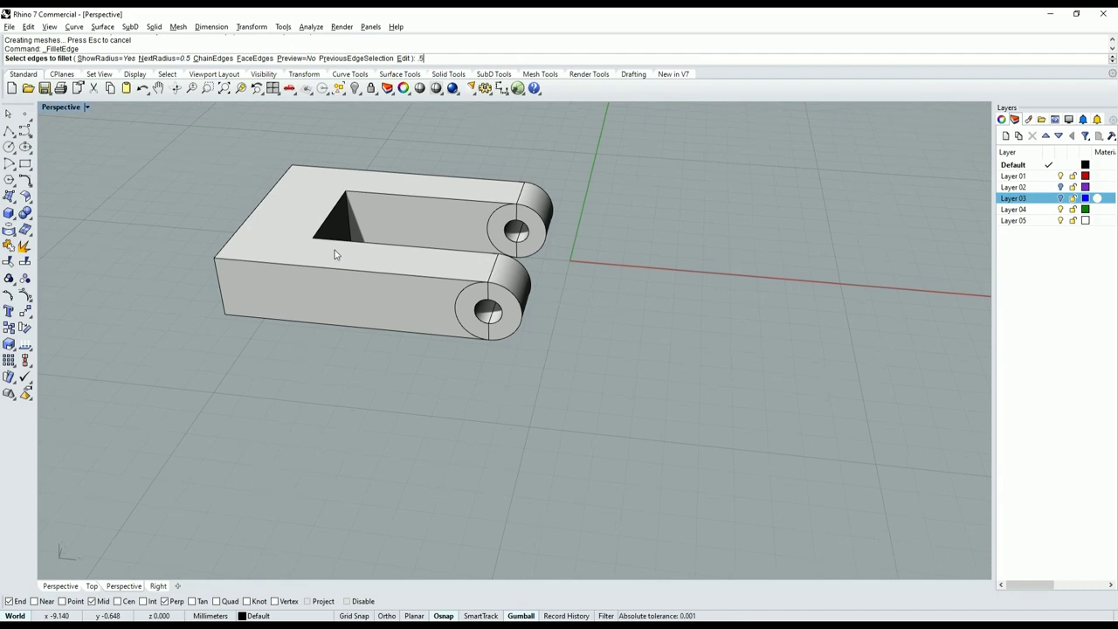
{"action": "key", "text": "Return"}
Pick the front top edge, bottom front edge and front knuckle's circular end edge.
{"action": "scroll", "coordinate": [344, 273], "scroll_direction": "up", "scroll_amount": 1}
{"action": "left_click", "coordinate": [344, 273]}
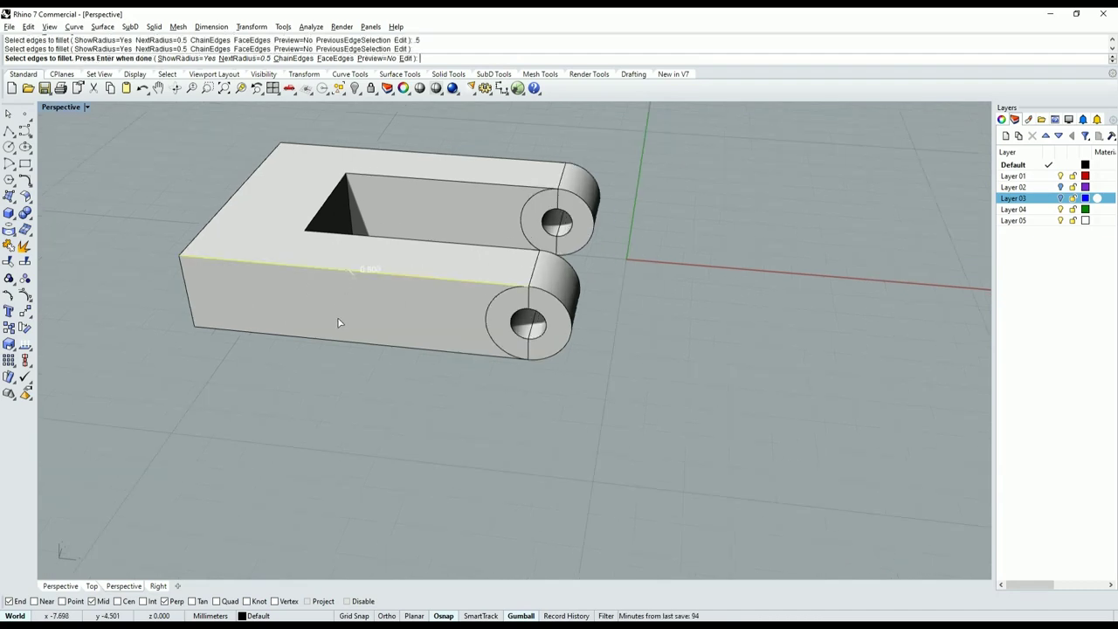
{"action": "left_click", "coordinate": [330, 341]}
{"action": "right_click_drag", "start_coordinate": [511, 289], "coordinate": [462, 312]}
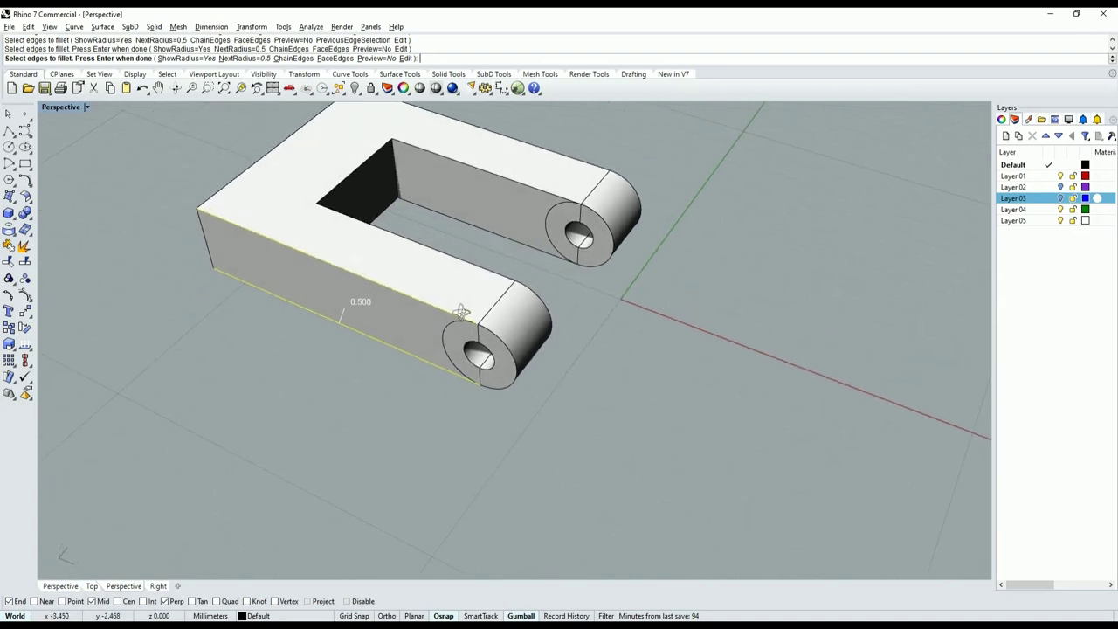
{"action": "left_click", "coordinate": [500, 344]}
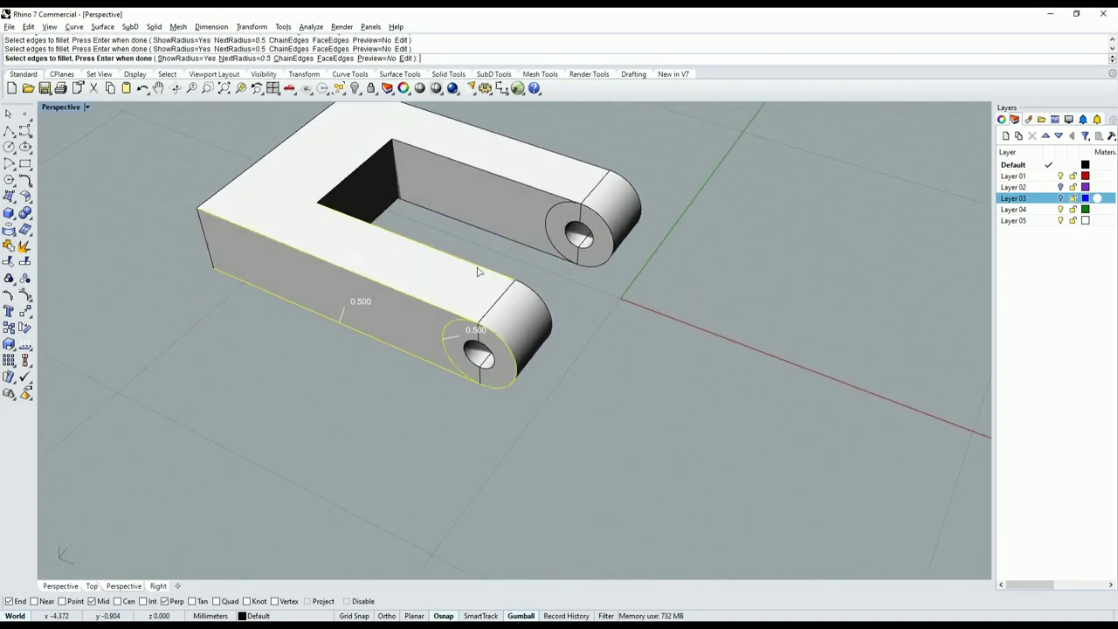
Check the remaining bracket edges from all sides and apply the 0.5 mm fillets.
{"action": "right_click_drag", "start_coordinate": [478, 272], "coordinate": [469, 210]}
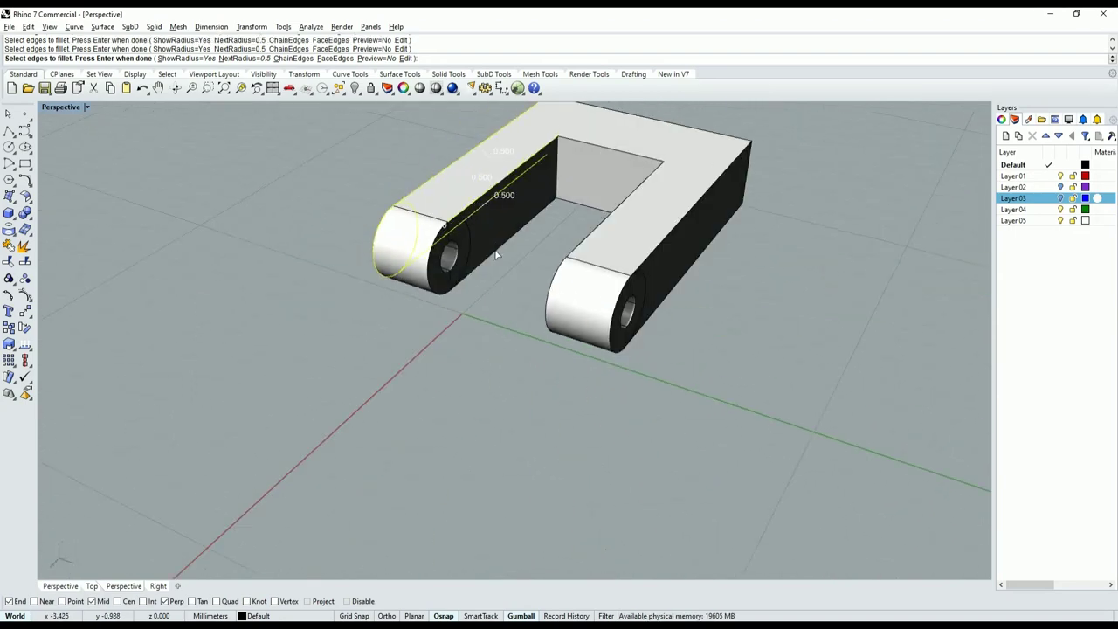
{"action": "right_click_drag", "start_coordinate": [495, 253], "coordinate": [439, 208]}
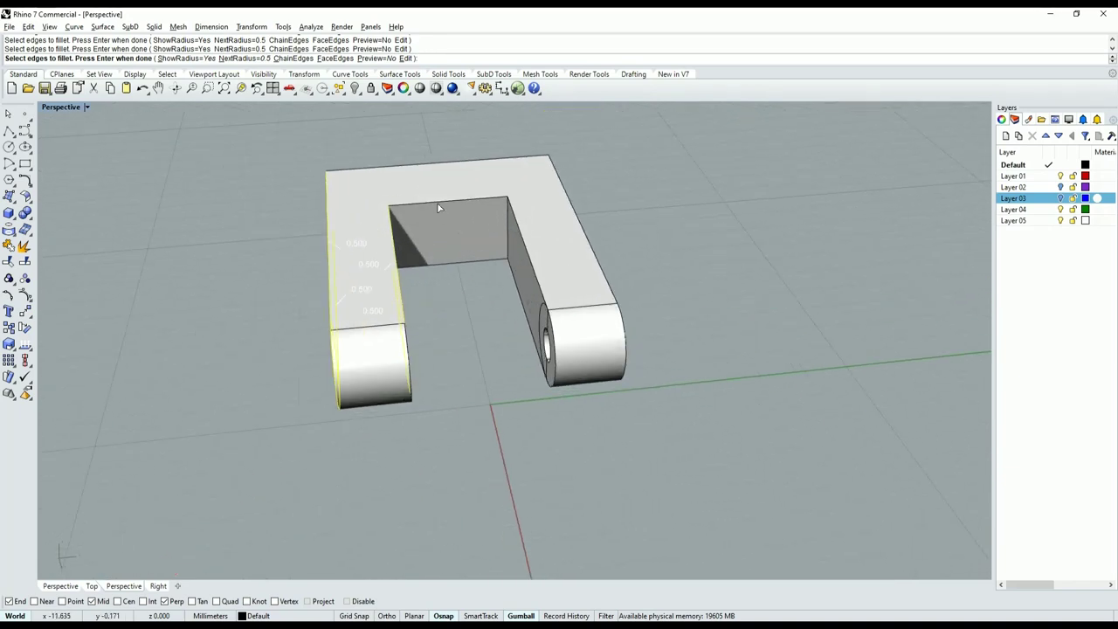
{"action": "right_click_drag", "start_coordinate": [446, 265], "coordinate": [508, 247]}
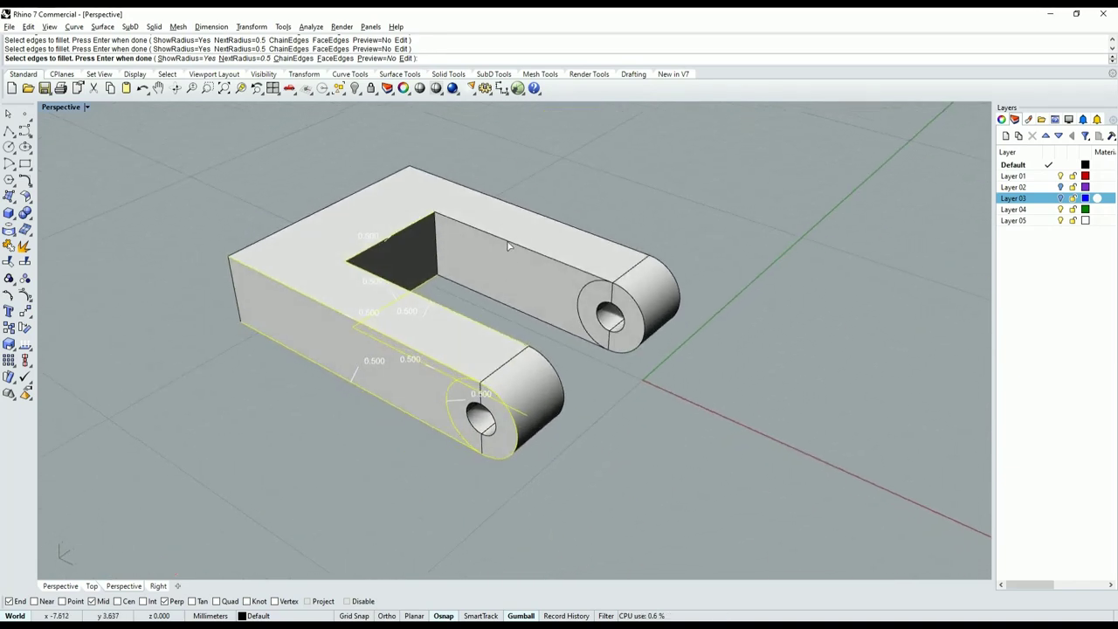
{"action": "mouse_move", "coordinate": [480, 300]}
{"action": "right_mouse_down"}
{"action": "mouse_move", "coordinate": [578, 283]}
{"action": "mouse_move", "coordinate": [530, 301]}
{"action": "right_mouse_up"}
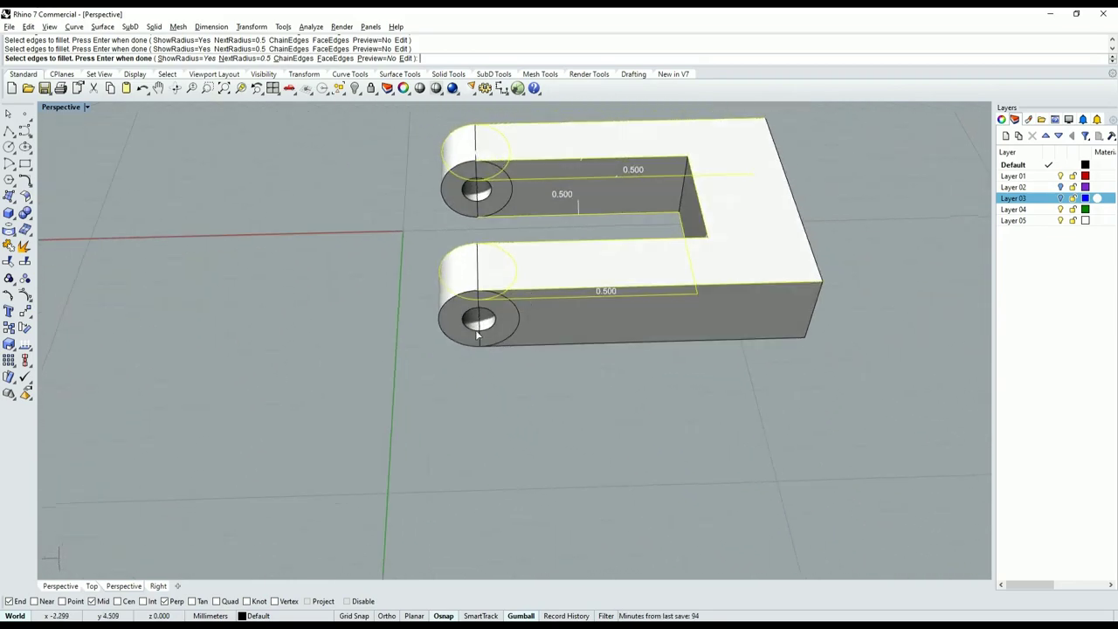
{"action": "scroll", "coordinate": [477, 334], "scroll_direction": "up", "scroll_amount": 2}
{"action": "scroll", "coordinate": [518, 353], "scroll_direction": "down", "scroll_amount": 5}
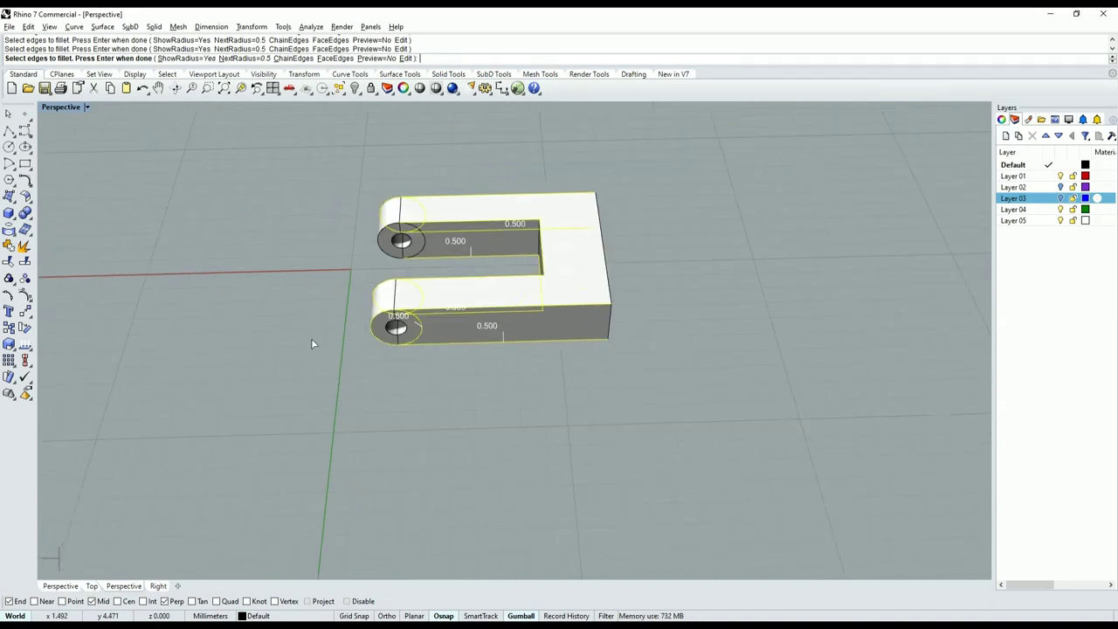
{"action": "mouse_move", "coordinate": [312, 341]}
{"action": "right_mouse_down"}
{"action": "mouse_move", "coordinate": [490, 314]}
{"action": "mouse_move", "coordinate": [633, 191]}
{"action": "mouse_move", "coordinate": [707, 232]}
{"action": "mouse_move", "coordinate": [724, 305]}
{"action": "right_mouse_up"}
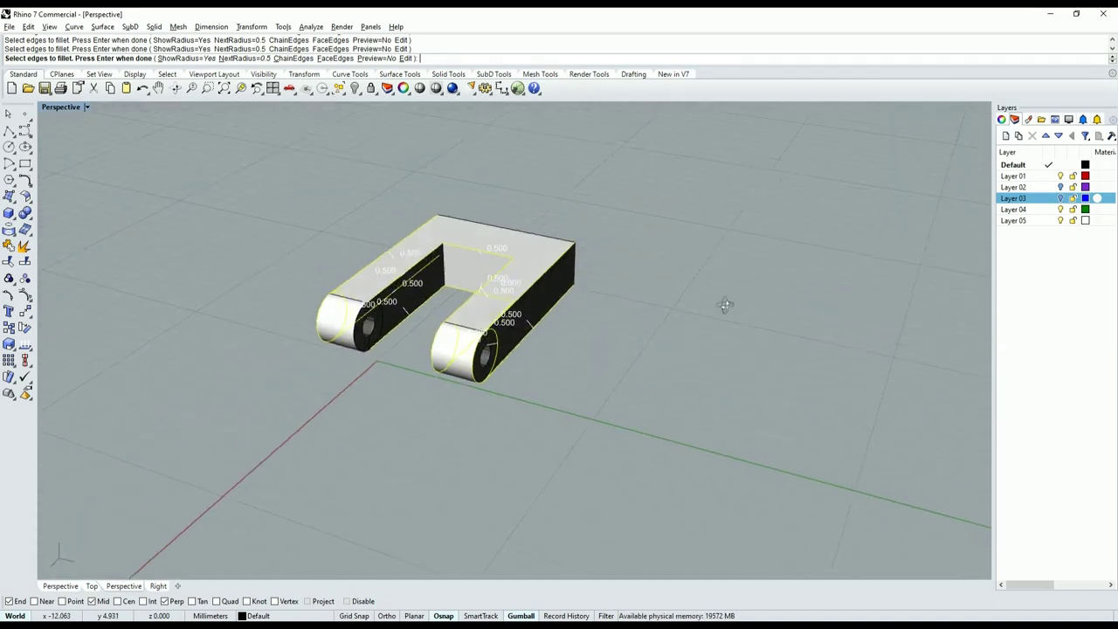
{"action": "scroll", "coordinate": [323, 349], "scroll_direction": "up", "scroll_amount": 5}
{"action": "scroll", "coordinate": [304, 355], "scroll_direction": "down", "scroll_amount": 2}
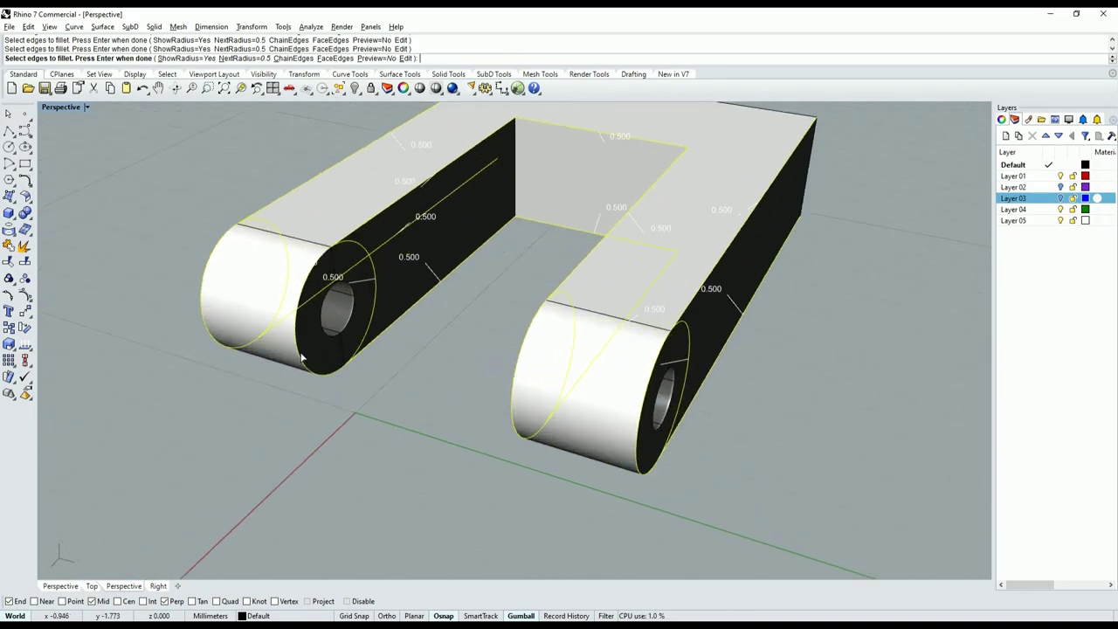
{"action": "scroll", "coordinate": [367, 353], "scroll_direction": "down", "scroll_amount": 2}
{"action": "right_click_drag", "start_coordinate": [405, 352], "coordinate": [530, 338]}
{"action": "scroll", "coordinate": [530, 338], "scroll_direction": "up", "scroll_amount": 1}
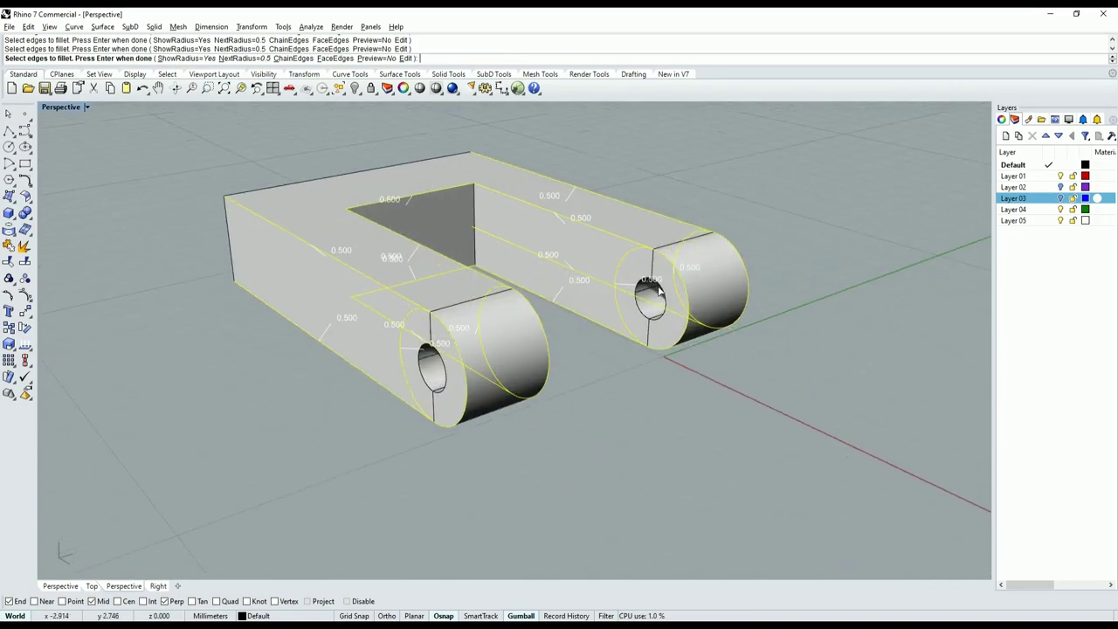
{"action": "scroll", "coordinate": [593, 320], "scroll_direction": "down", "scroll_amount": 3}
{"action": "key", "text": "Return"}
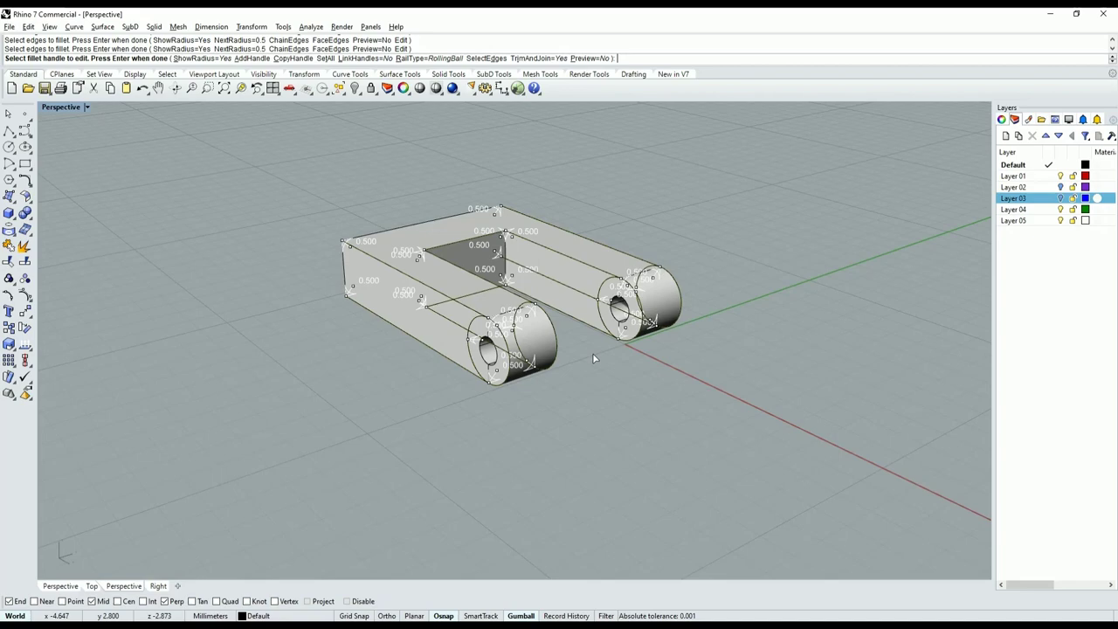
{"action": "key", "text": "Return"}
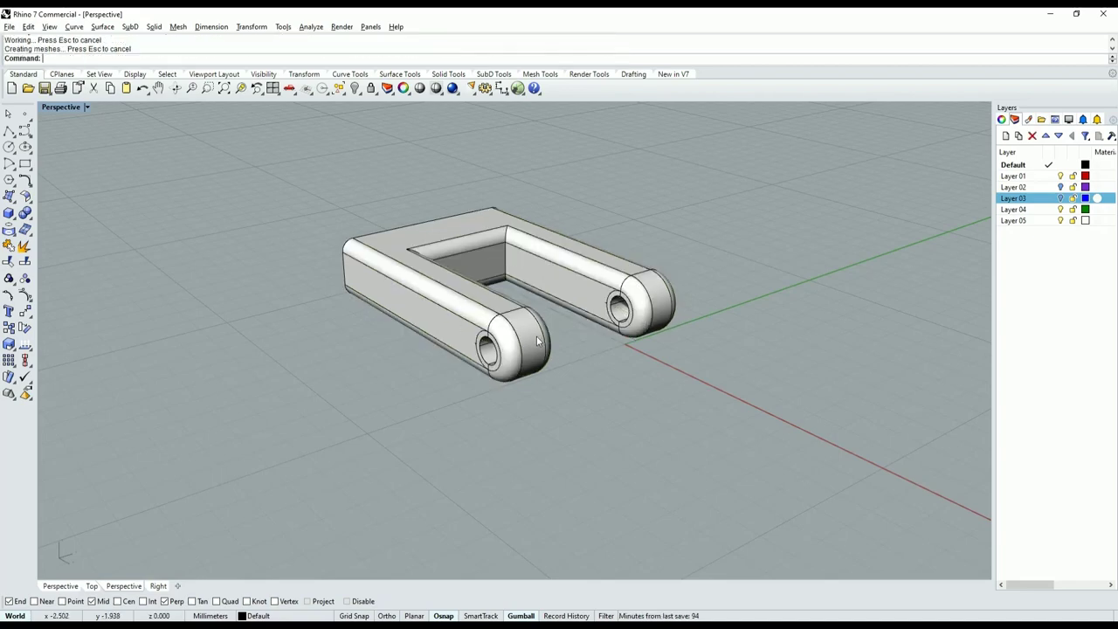
{"action": "mouse_move", "coordinate": [537, 340]}
{"action": "right_mouse_down"}
{"action": "mouse_move", "coordinate": [320, 307]}
{"action": "mouse_move", "coordinate": [464, 367]}
{"action": "mouse_move", "coordinate": [624, 337]}
{"action": "mouse_move", "coordinate": [668, 310]}
{"action": "mouse_move", "coordinate": [414, 305]}
{"action": "mouse_move", "coordinate": [473, 301]}
{"action": "mouse_move", "coordinate": [419, 369]}
{"action": "mouse_move", "coordinate": [431, 324]}
{"action": "right_mouse_up"}
Select the flat end face of the filleted U-shaped bracket.
{"action": "left_click", "coordinate": [421, 321]}
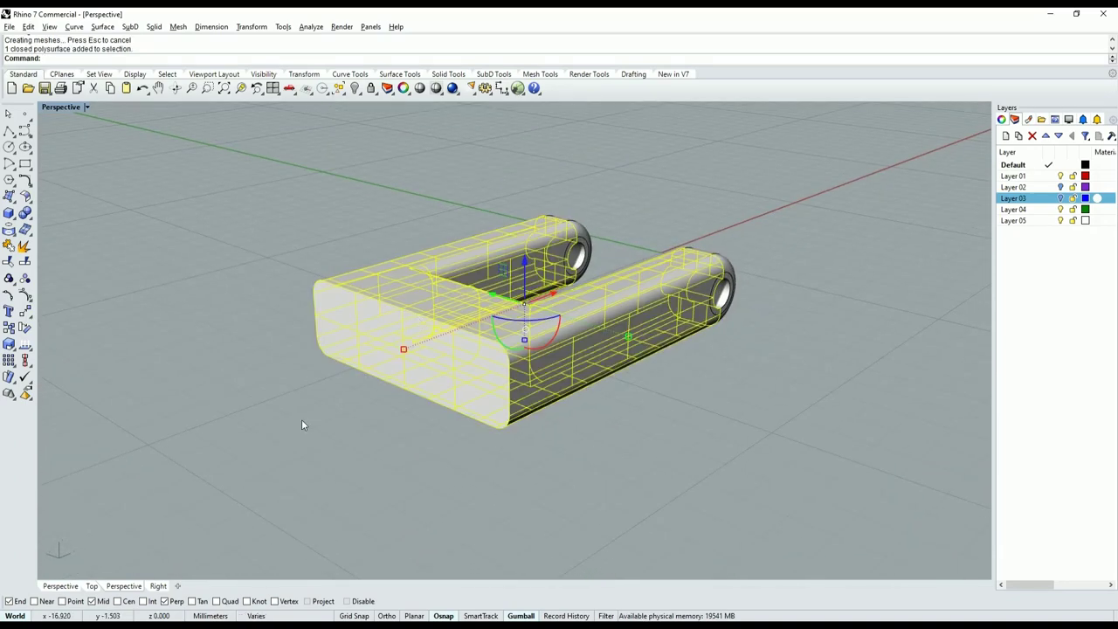
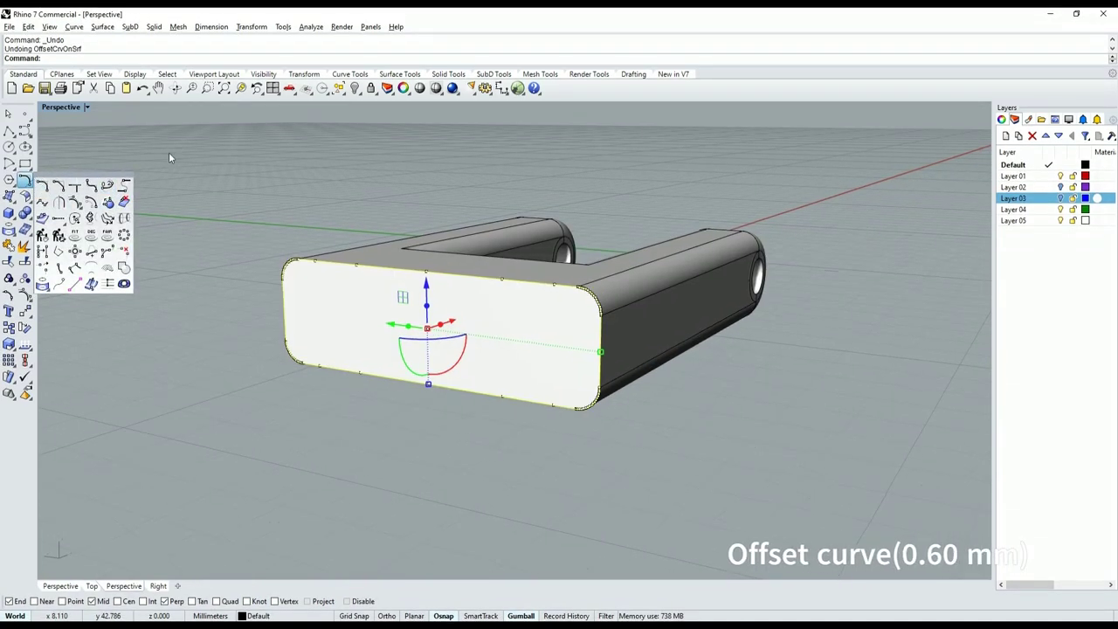
Offset the bracket's end-face outline inward into an inset closed curve, then select that curve.
{"action": "left_click", "coordinate": [106, 185]}
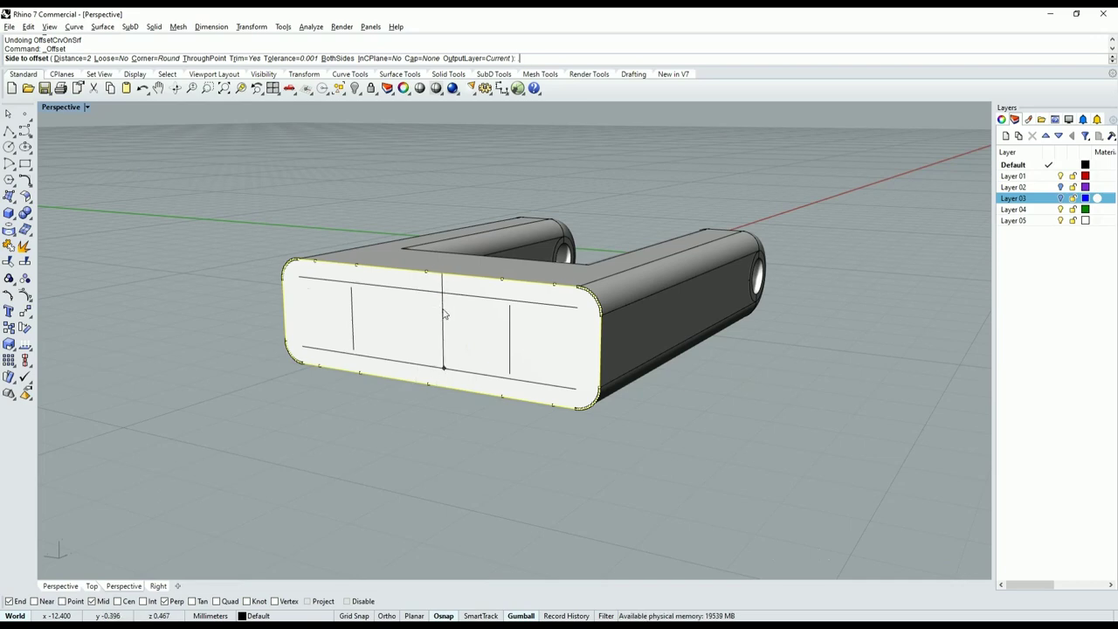
{"action": "type", "text": ".6"}
{"action": "left_click", "coordinate": [443, 314]}
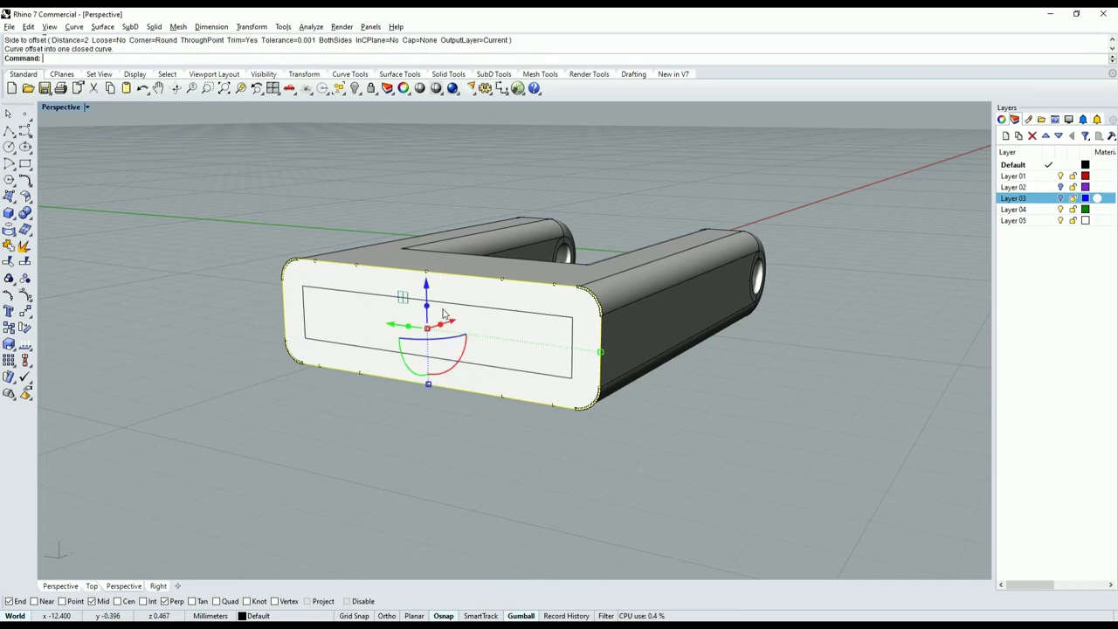
{"action": "left_click", "coordinate": [391, 486]}
{"action": "right_click_drag", "start_coordinate": [391, 474], "coordinate": [424, 329]}
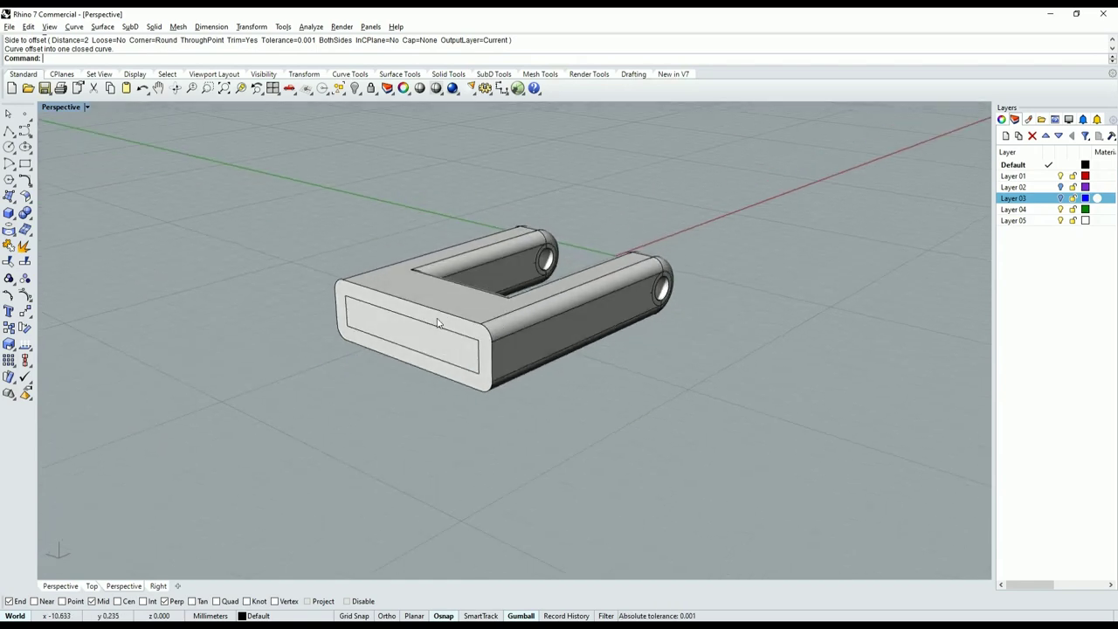
{"action": "left_click", "coordinate": [423, 330]}
{"action": "left_click", "coordinate": [475, 356]}
{"action": "right_click_drag", "start_coordinate": [474, 356], "coordinate": [419, 331]}
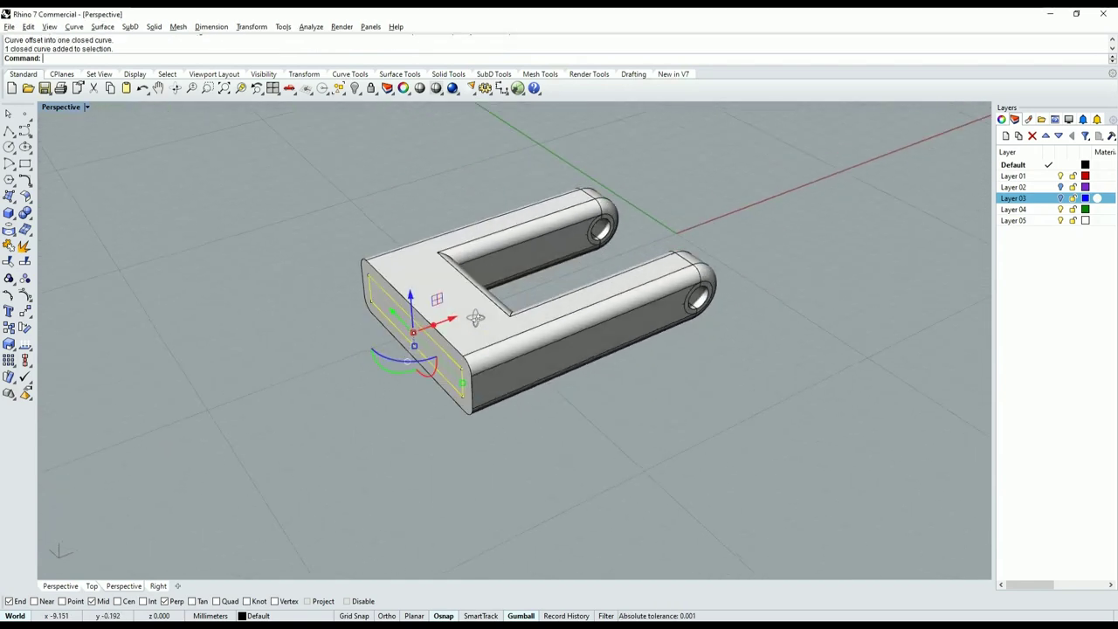
Wire-cut the bracket with the inset curve along X, 2 mm deep, leaving a pocket.
{"action": "left_click", "coordinate": [31, 220]}
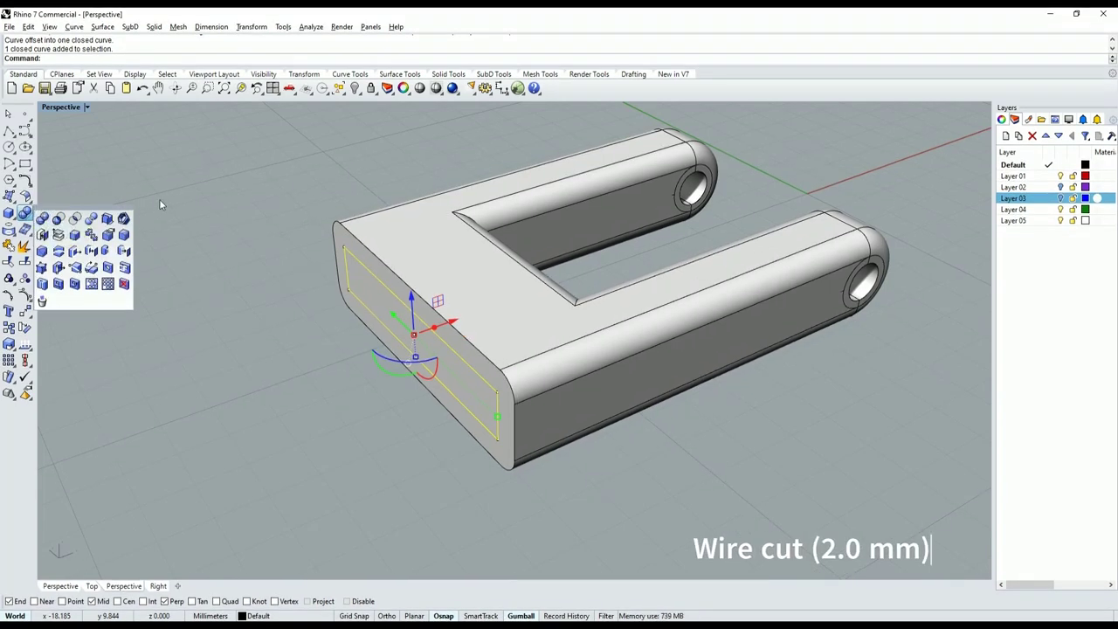
{"action": "left_click", "coordinate": [58, 251]}
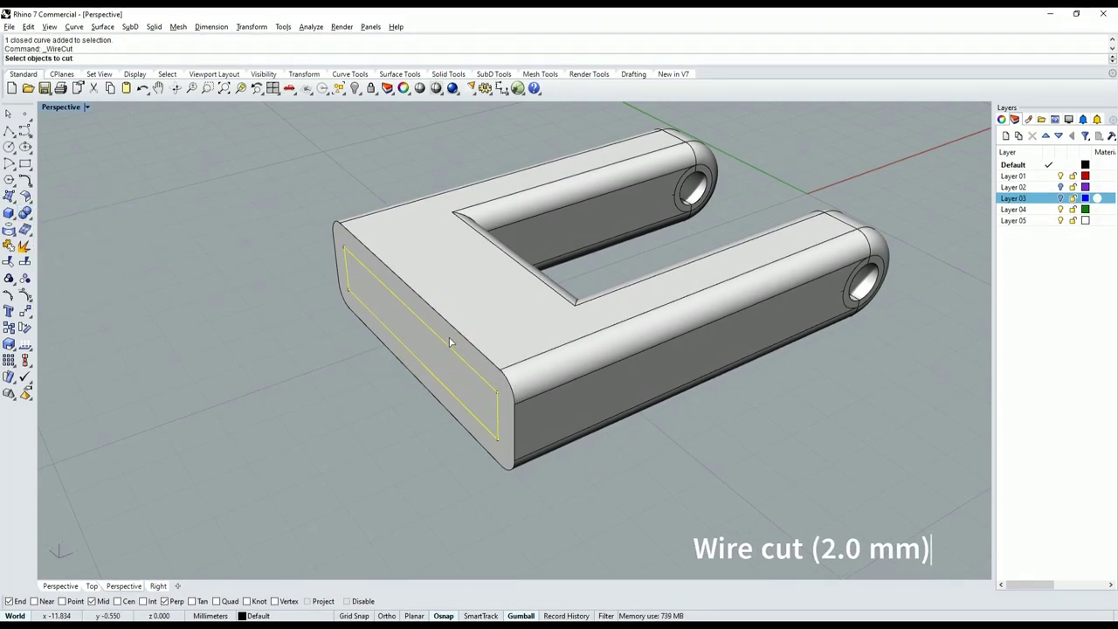
{"action": "left_click", "coordinate": [456, 316]}
{"action": "key", "text": "Return"}
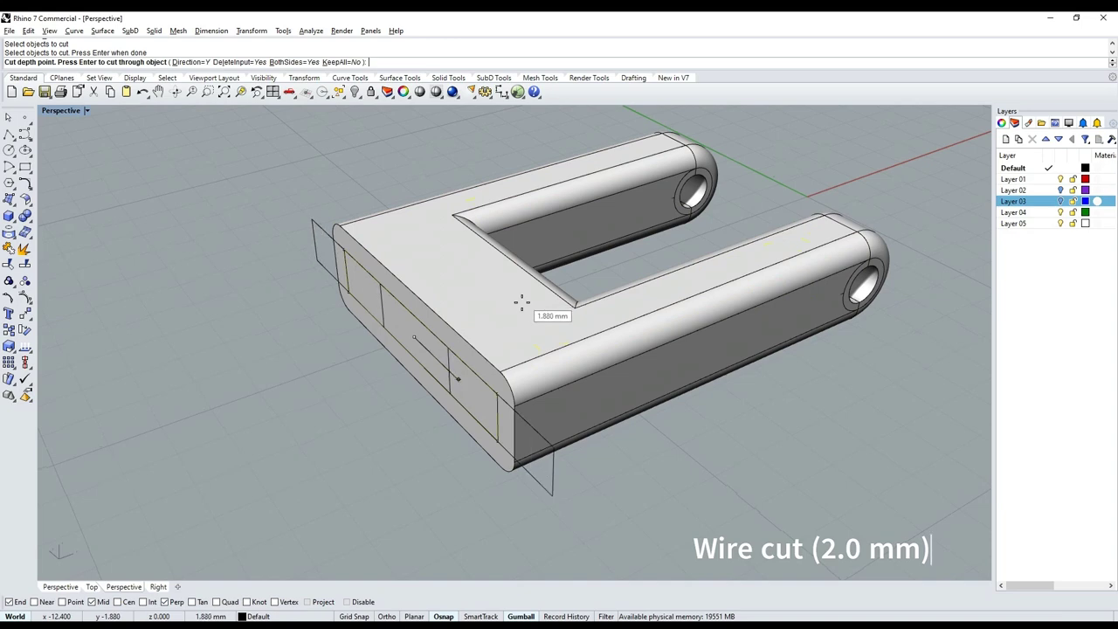
{"action": "left_click", "coordinate": [200, 62]}
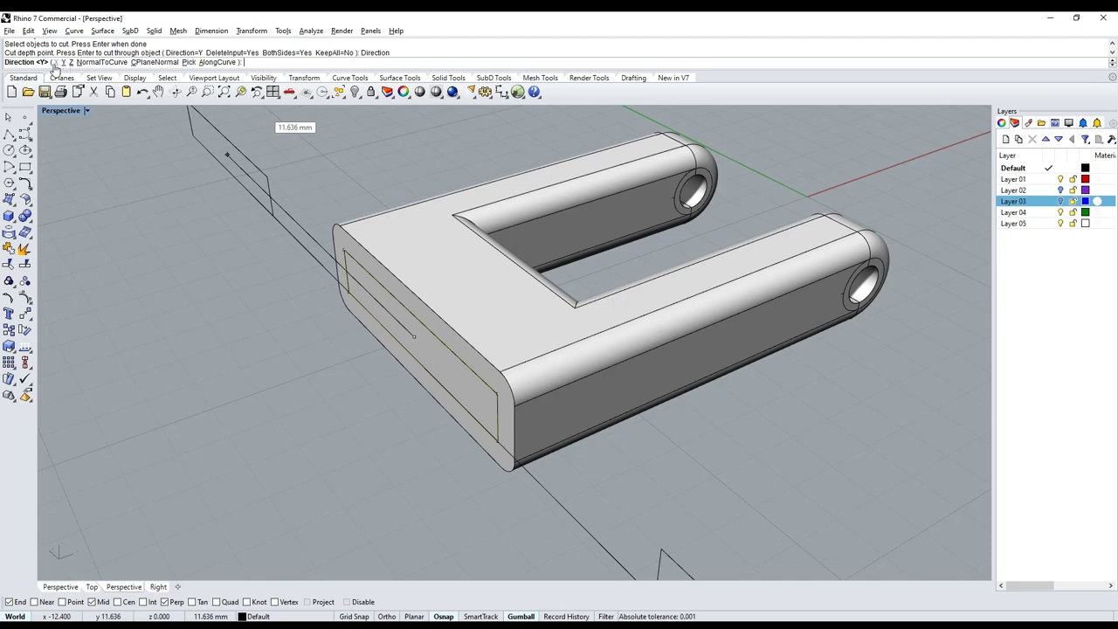
{"action": "left_click", "coordinate": [55, 62]}
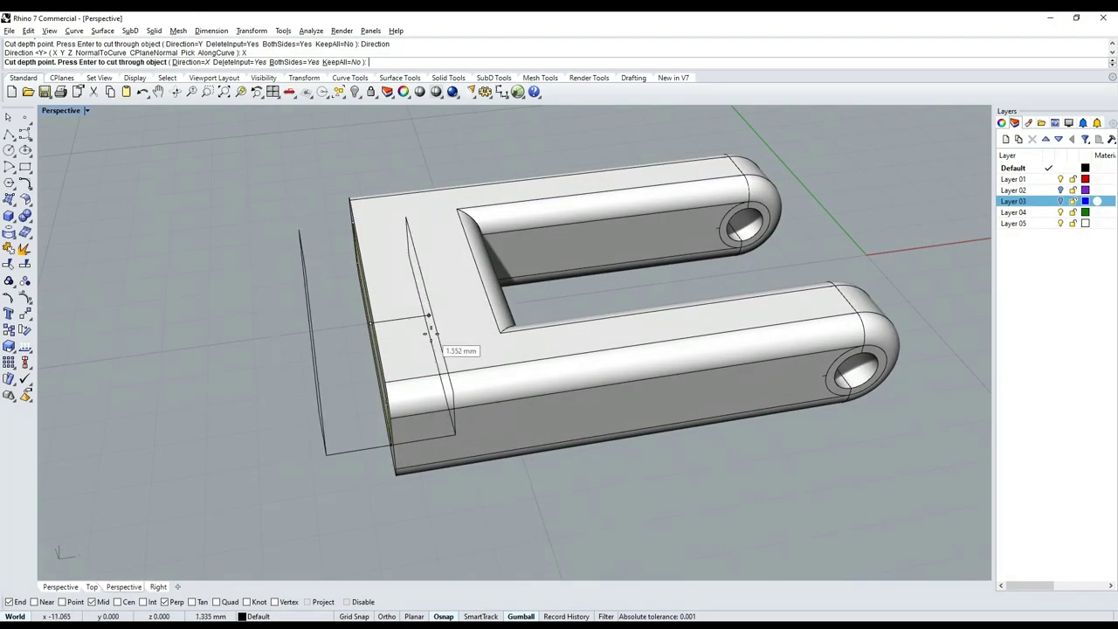
{"action": "type", "text": "2"}
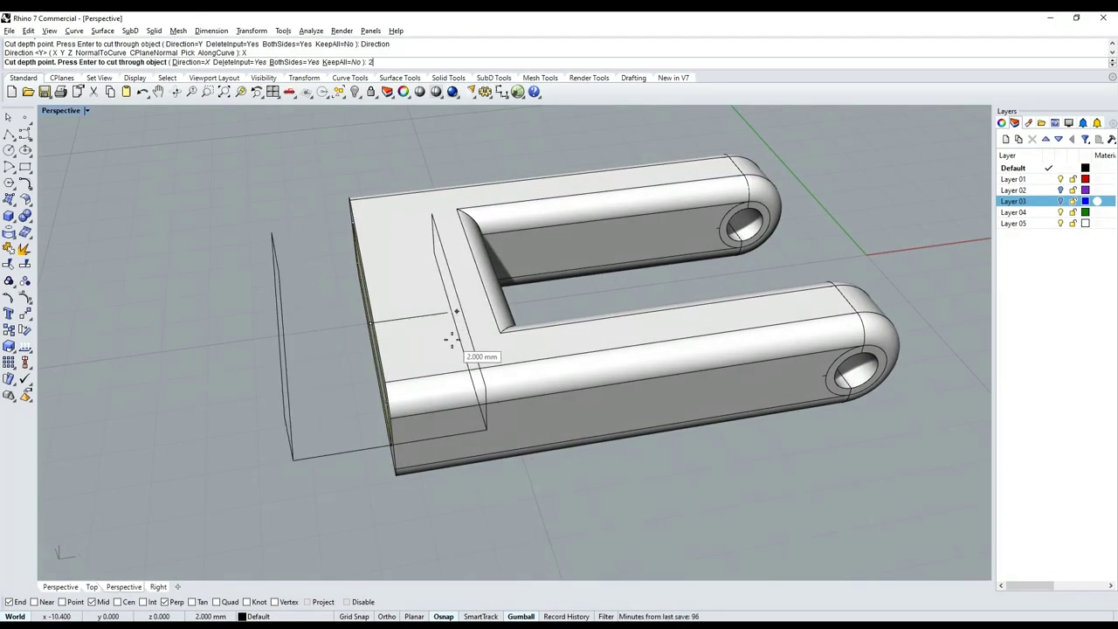
{"action": "key", "text": "Return"}
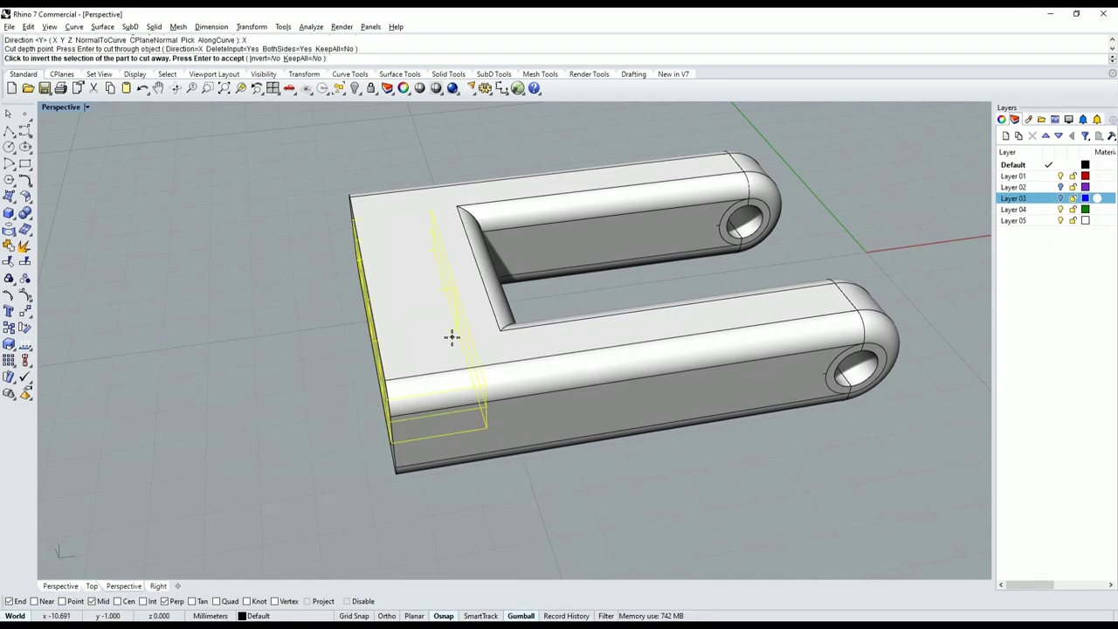
{"action": "mouse_move", "coordinate": [372, 350]}
{"action": "right_mouse_down"}
{"action": "mouse_move", "coordinate": [444, 320]}
{"action": "mouse_move", "coordinate": [518, 381]}
{"action": "mouse_move", "coordinate": [587, 345]}
{"action": "mouse_move", "coordinate": [593, 303]}
{"action": "mouse_move", "coordinate": [429, 404]}
{"action": "right_mouse_up"}
{"action": "key", "text": "Return"}
Turn off Show surface isocurves in the bracket's object properties.
{"action": "left_click", "coordinate": [593, 303]}
{"action": "scroll", "coordinate": [341, 324], "scroll_direction": "up", "scroll_amount": 3}
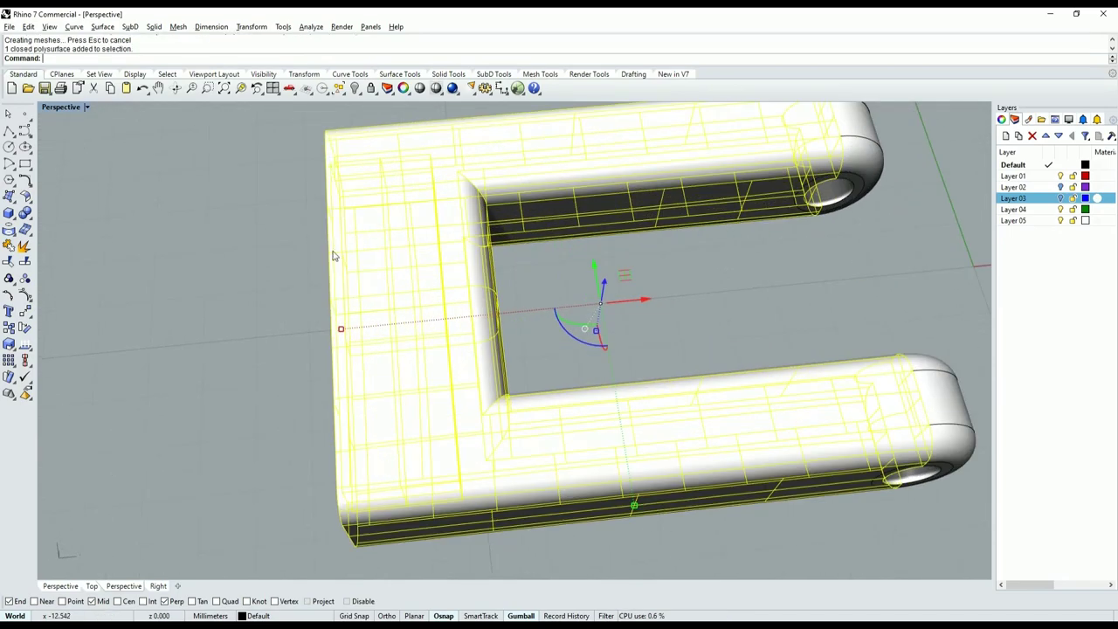
{"action": "scroll", "coordinate": [333, 256], "scroll_direction": "down", "scroll_amount": 3}
{"action": "left_click", "coordinate": [1002, 120]}
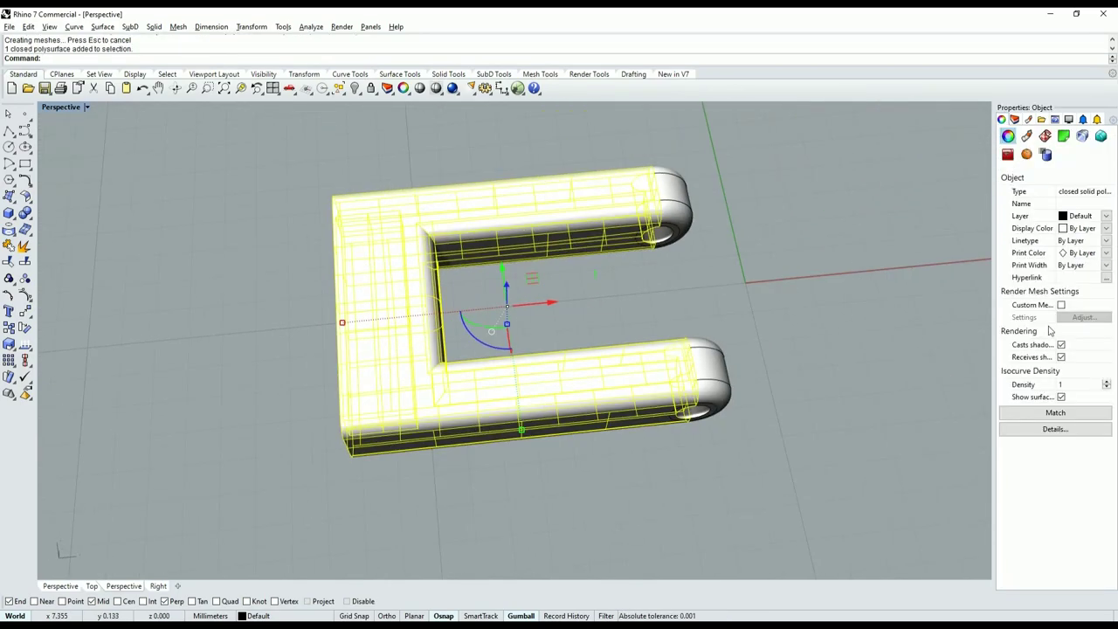
{"action": "left_click", "coordinate": [1061, 398]}
{"action": "left_click", "coordinate": [849, 395]}
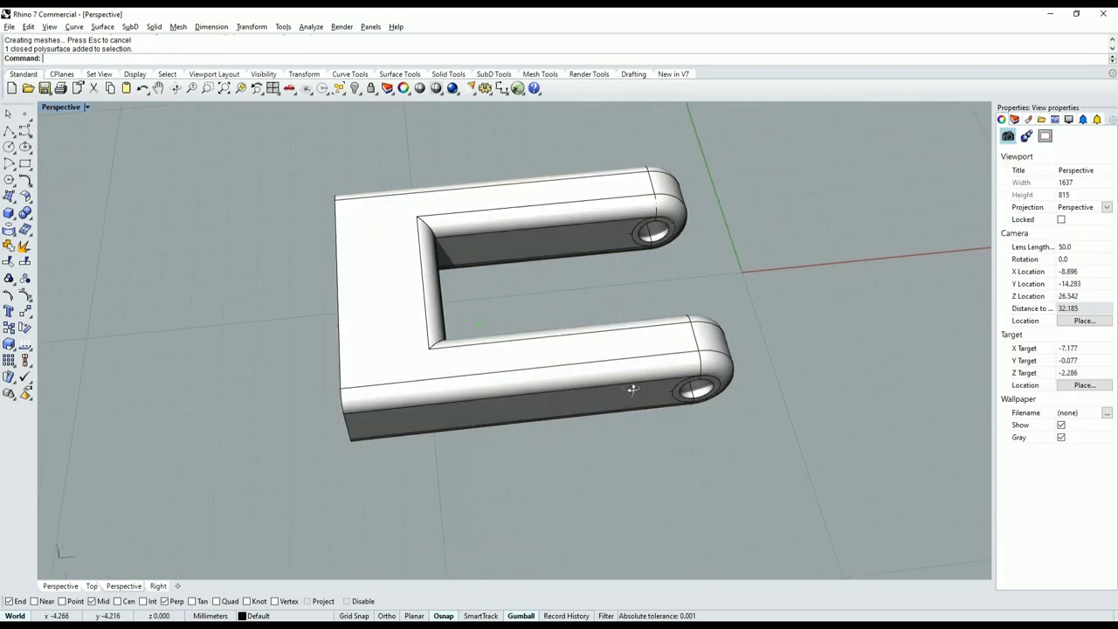
Group the bracket's three polysurfaces and curve into a single group.
{"action": "left_click", "coordinate": [431, 320]}
{"action": "scroll", "coordinate": [411, 335], "scroll_direction": "up", "scroll_amount": 3}
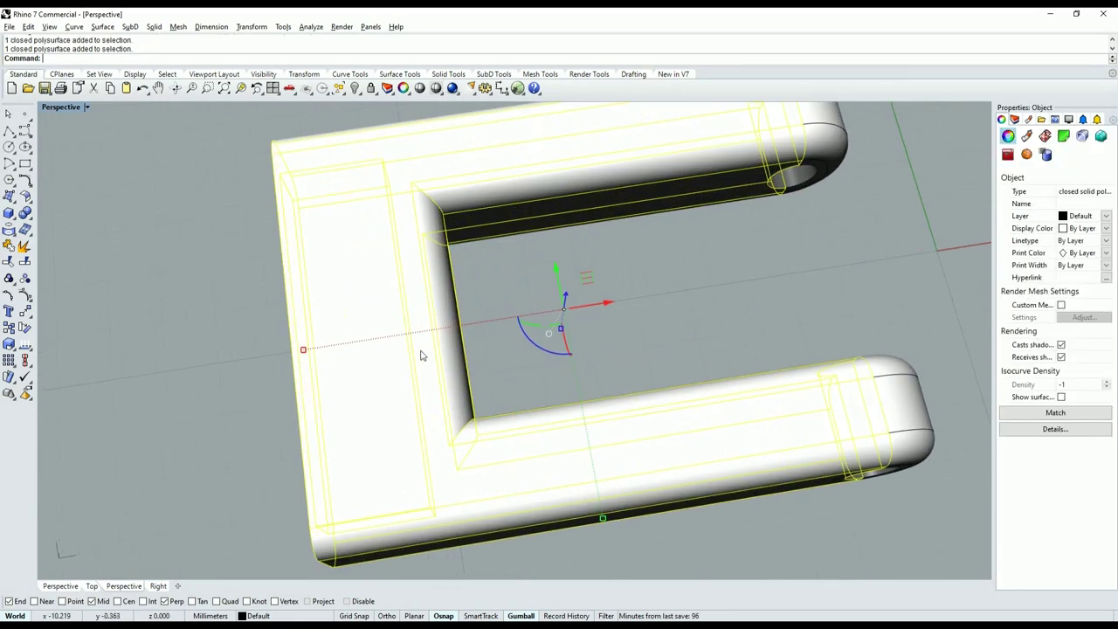
{"action": "scroll", "coordinate": [453, 355], "scroll_direction": "down", "scroll_amount": 3}
{"action": "key", "text": "ctrl+F1"}
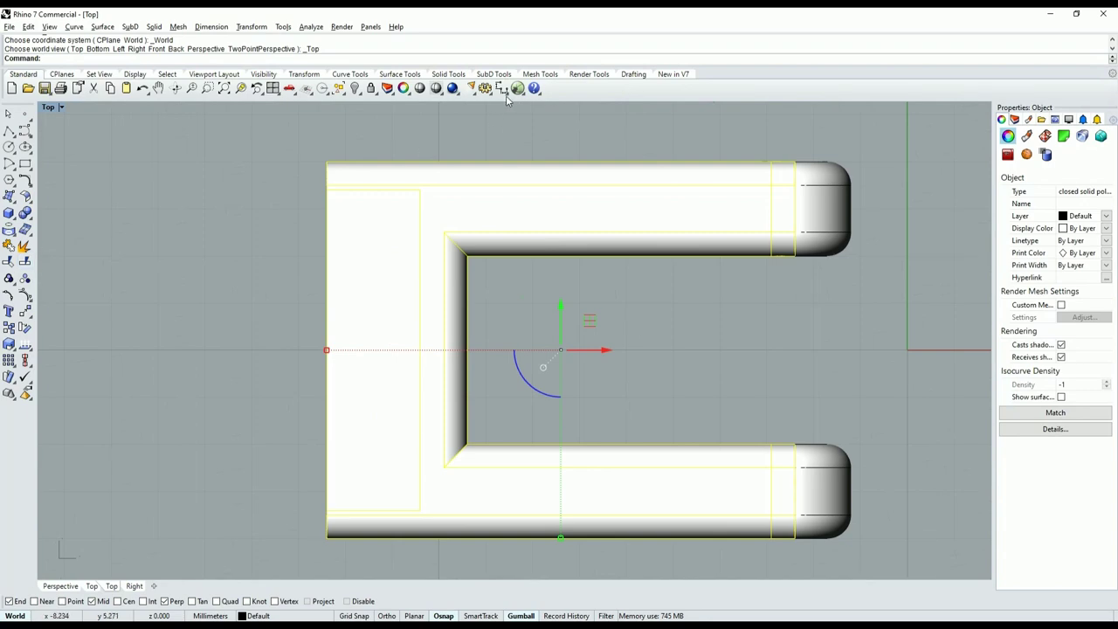
{"action": "key", "text": "ctrl+F4"}
{"action": "left_click", "coordinate": [9, 277]}
{"action": "key", "text": "Escape"}
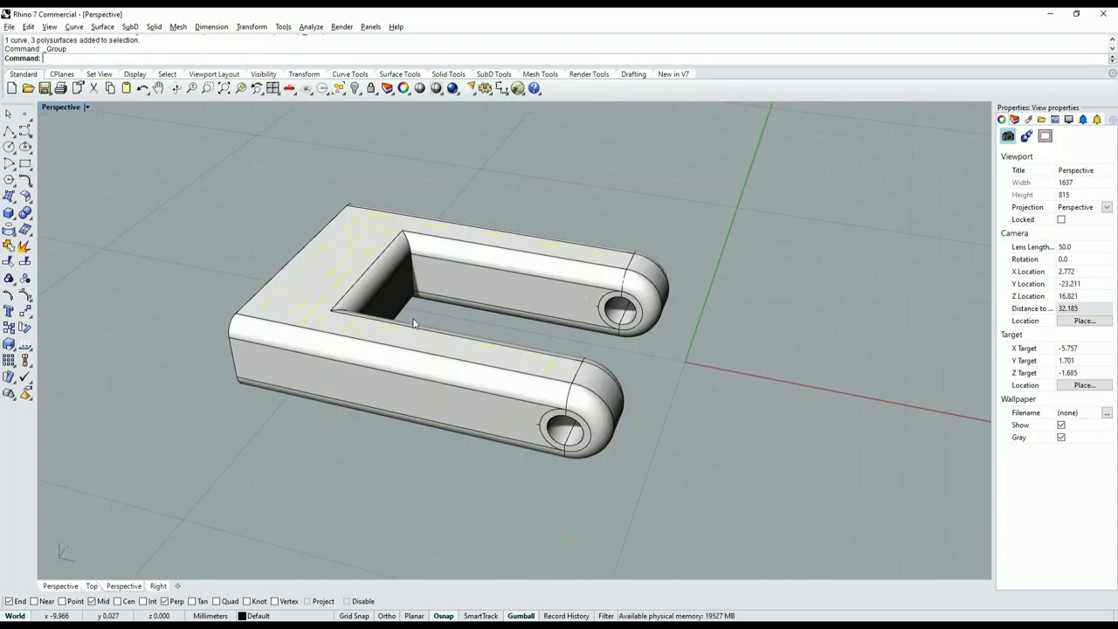
{"action": "mouse_move", "coordinate": [524, 393]}
{"action": "right_mouse_down"}
{"action": "mouse_move", "coordinate": [628, 380]}
{"action": "mouse_move", "coordinate": [439, 392]}
{"action": "right_mouse_up"}
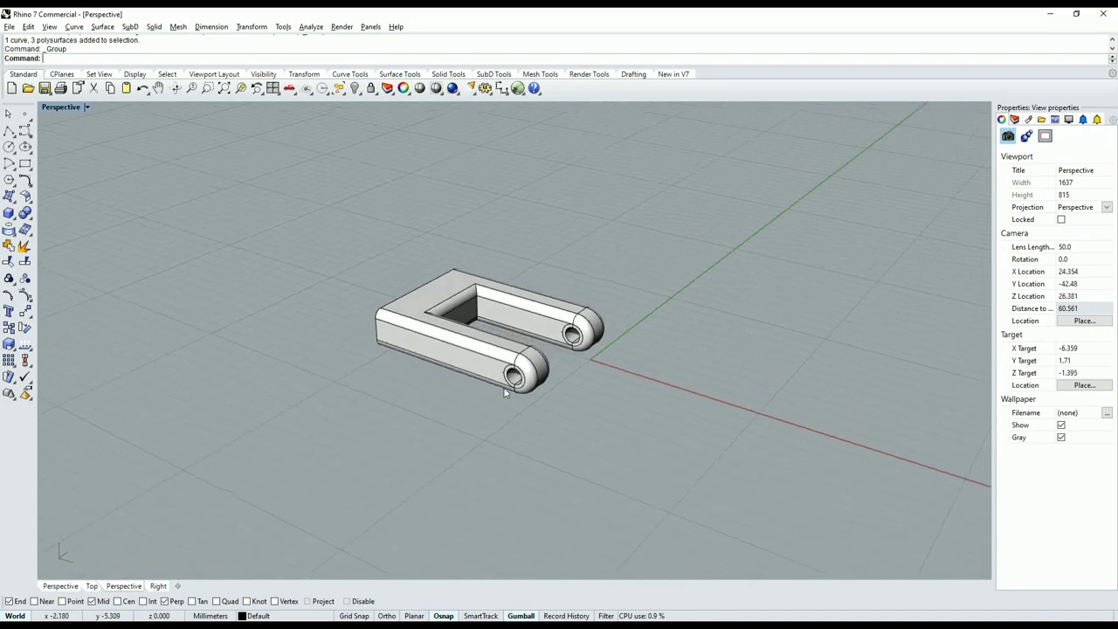
{"action": "scroll", "coordinate": [507, 394], "scroll_direction": "up", "scroll_amount": 3}
{"action": "left_click", "coordinate": [507, 393]}
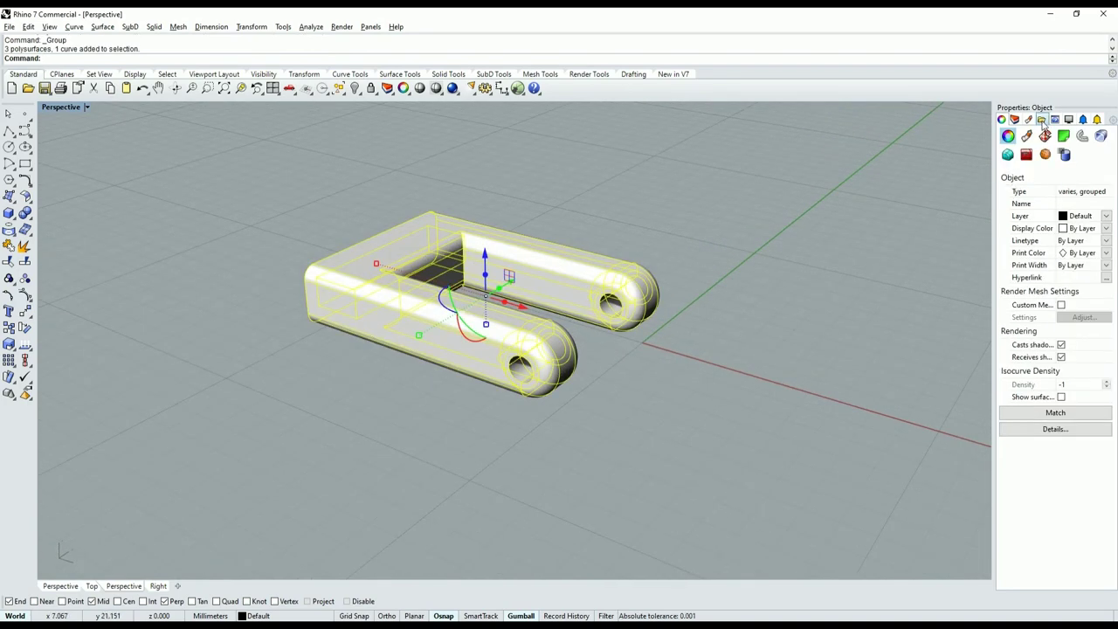
{"action": "left_click", "coordinate": [1016, 120]}
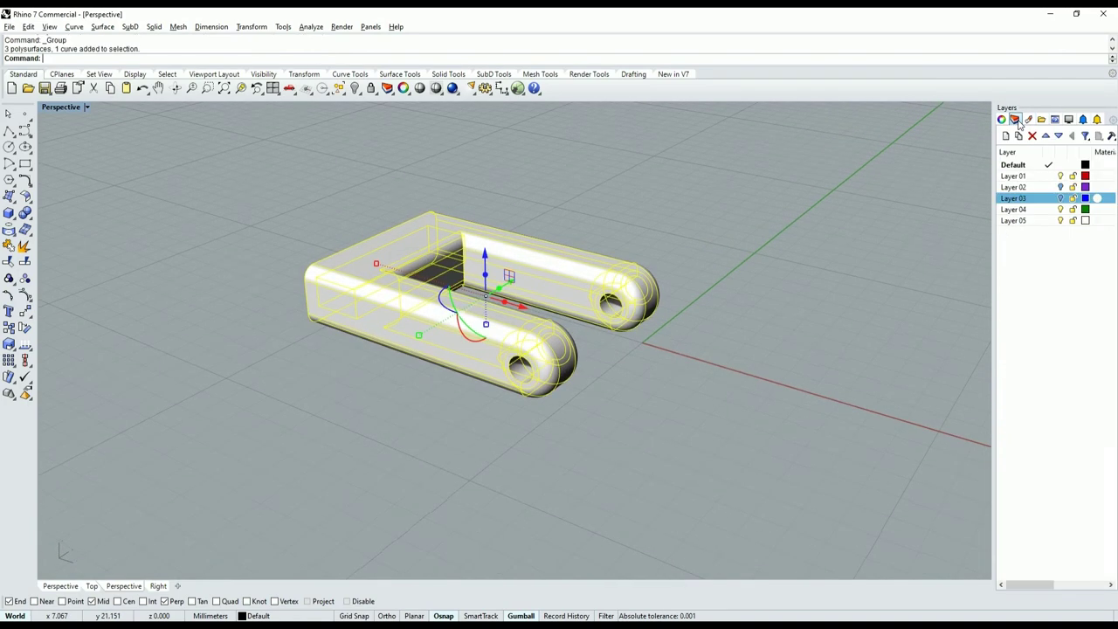
Turn on Layer 02 (purple lever) and Layer 03 (blue knuckle), then start DupEdge.
{"action": "left_click", "coordinate": [1060, 187]}
{"action": "right_click_drag", "start_coordinate": [605, 328], "coordinate": [663, 315]}
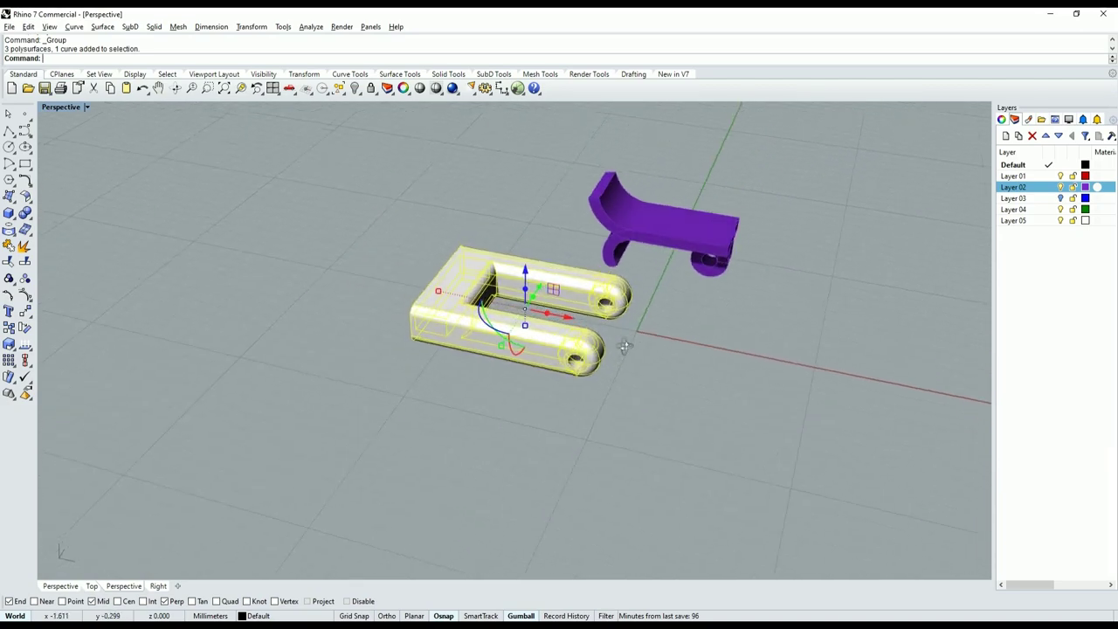
{"action": "left_click", "coordinate": [1060, 199]}
{"action": "left_click", "coordinate": [772, 322]}
{"action": "scroll", "coordinate": [772, 322], "scroll_direction": "up", "scroll_amount": 3}
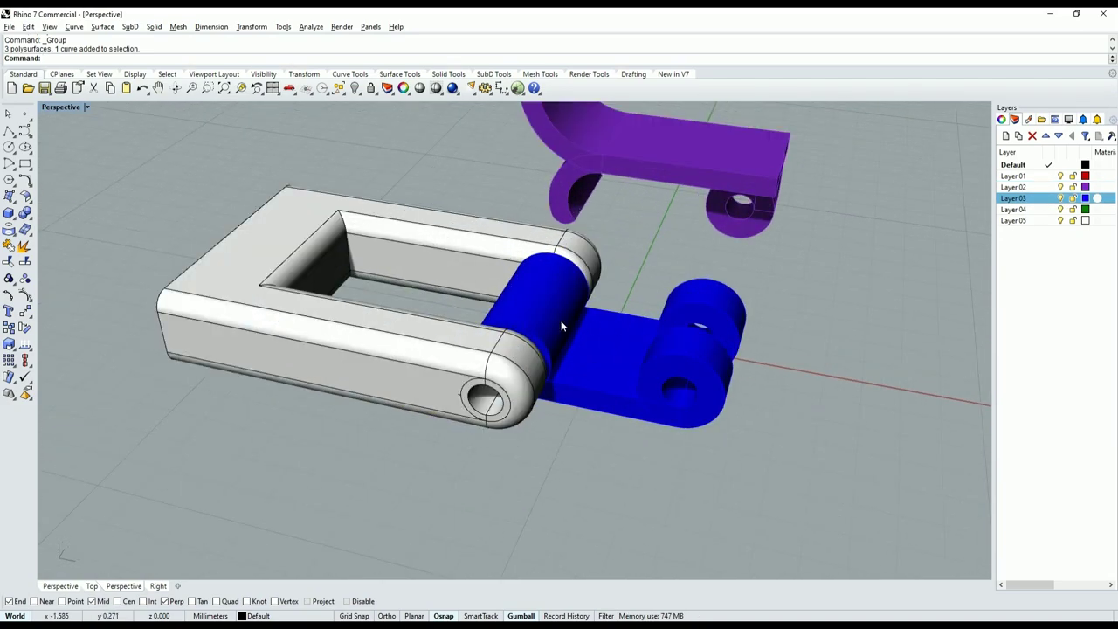
{"action": "scroll", "coordinate": [528, 360], "scroll_direction": "down", "scroll_amount": 2}
{"action": "right_click_drag", "start_coordinate": [529, 359], "coordinate": [561, 400]}
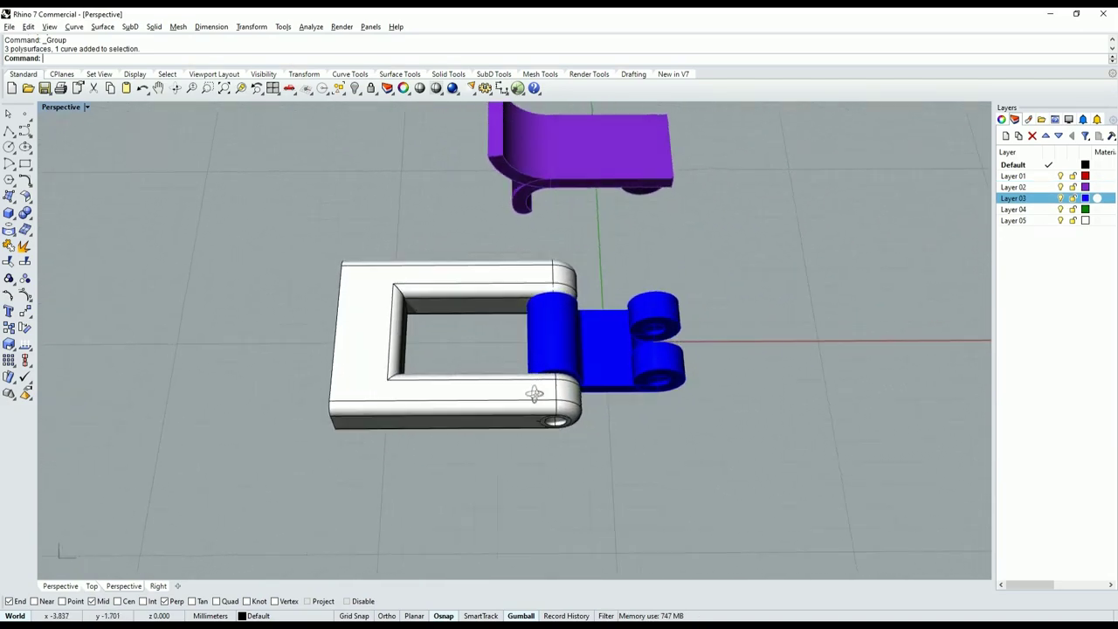
{"action": "scroll", "coordinate": [613, 378], "scroll_direction": "up", "scroll_amount": 3}
{"action": "scroll", "coordinate": [629, 369], "scroll_direction": "down", "scroll_amount": 3}
{"action": "mouse_move", "coordinate": [629, 369]}
{"action": "right_mouse_down"}
{"action": "mouse_move", "coordinate": [450, 337]}
{"action": "mouse_move", "coordinate": [355, 367]}
{"action": "right_mouse_up"}
{"action": "type", "text": "DupEdge"}
{"action": "key", "text": "Return"}
Extrude the hole's edge one-sided as an 8 mm solid pin and move it to Layer 04.
{"action": "scroll", "coordinate": [356, 367], "scroll_direction": "up", "scroll_amount": 3}
{"action": "scroll", "coordinate": [356, 367], "scroll_direction": "down", "scroll_amount": 2}
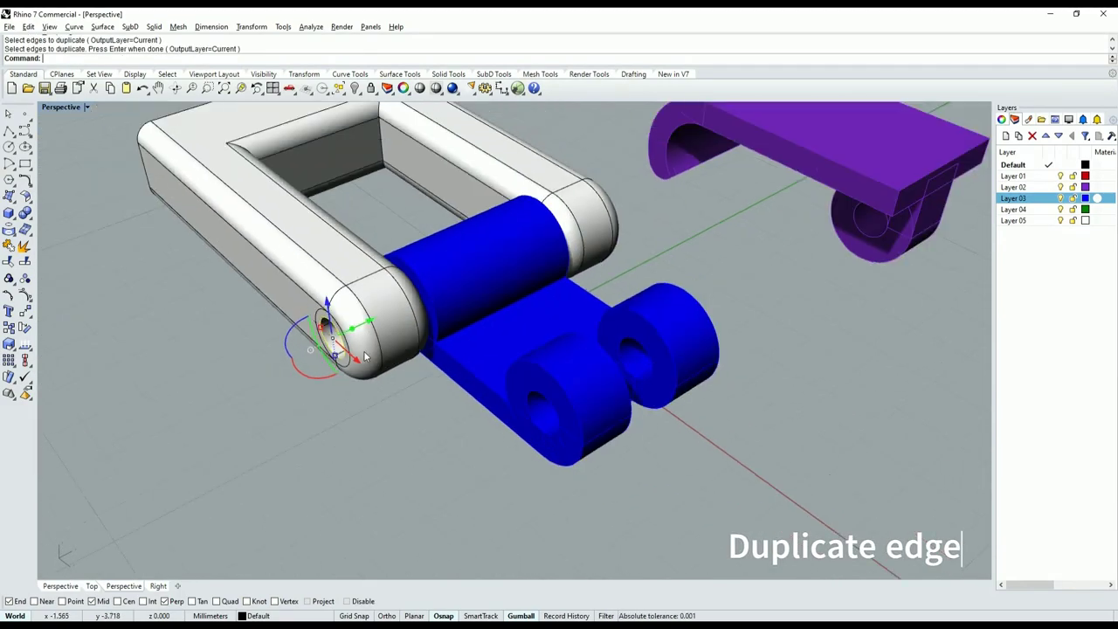
{"action": "scroll", "coordinate": [355, 368], "scroll_direction": "up", "scroll_amount": 2}
{"action": "scroll", "coordinate": [356, 367], "scroll_direction": "up", "scroll_amount": 2}
{"action": "right_click_drag", "start_coordinate": [341, 360], "coordinate": [355, 359]}
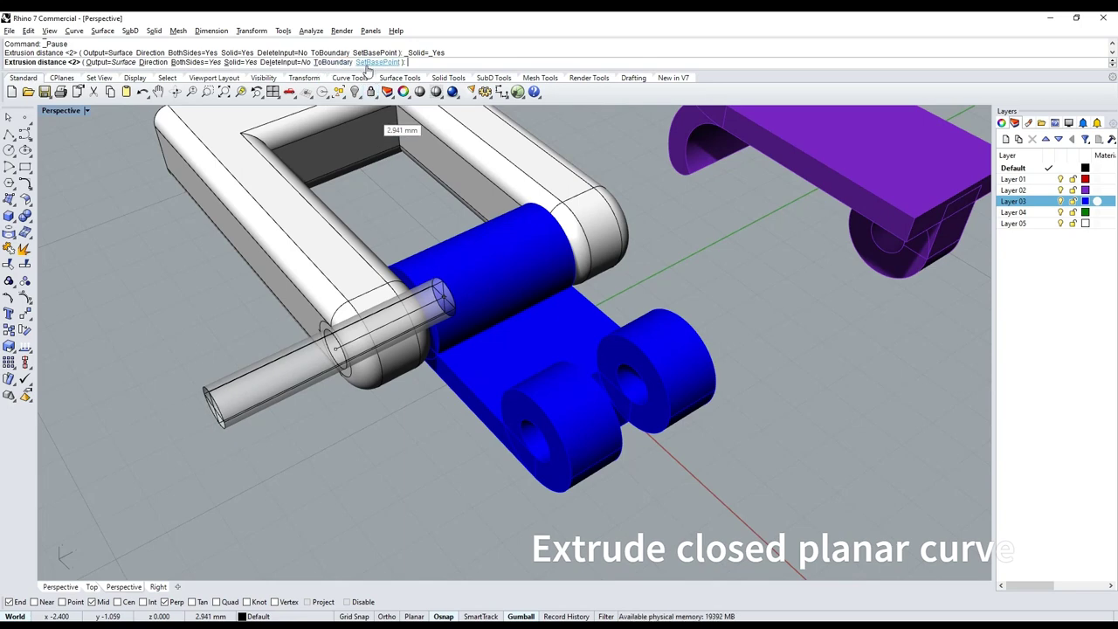
{"action": "left_click", "coordinate": [193, 62]}
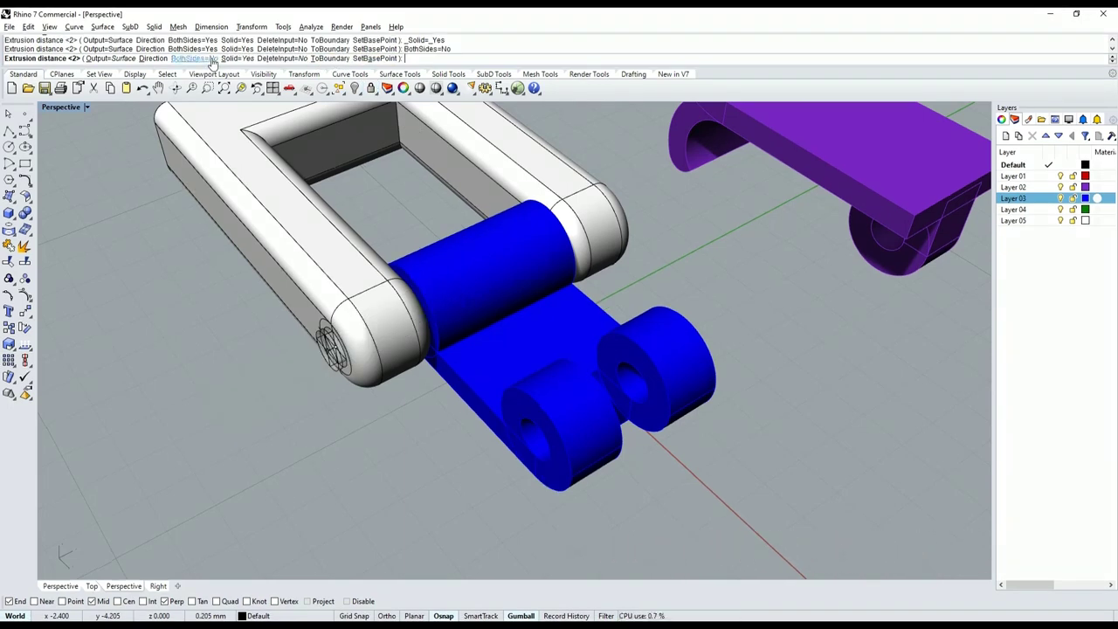
{"action": "right_click_drag", "start_coordinate": [498, 316], "coordinate": [487, 285]}
{"action": "scroll", "coordinate": [651, 307], "scroll_direction": "up", "scroll_amount": 3}
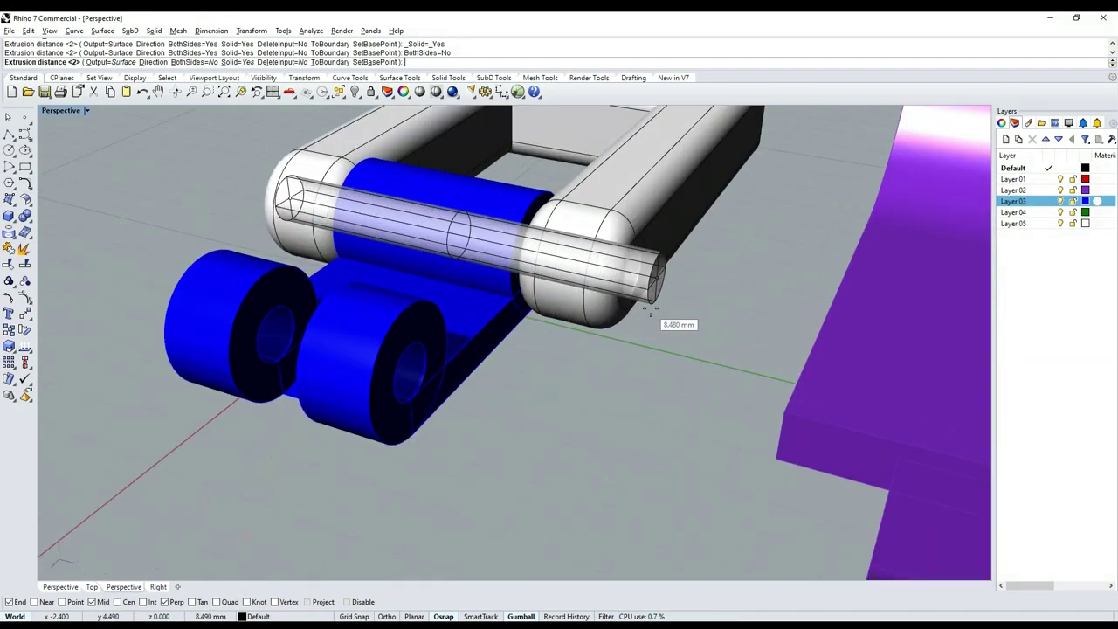
{"action": "left_click", "coordinate": [627, 295]}
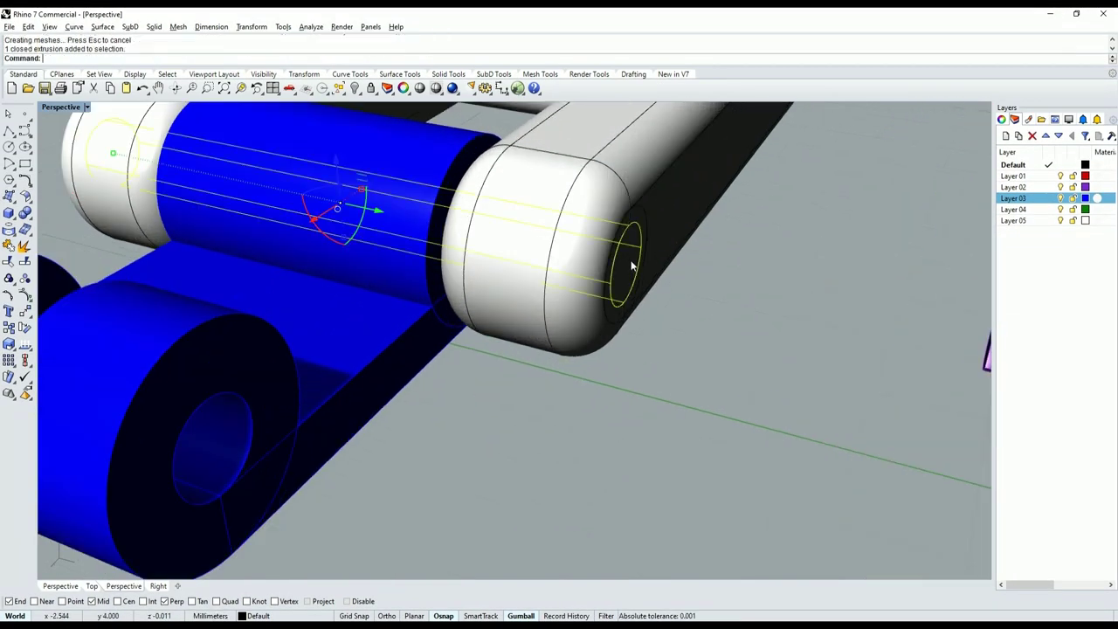
{"action": "right_click_drag", "start_coordinate": [644, 285], "coordinate": [595, 332]}
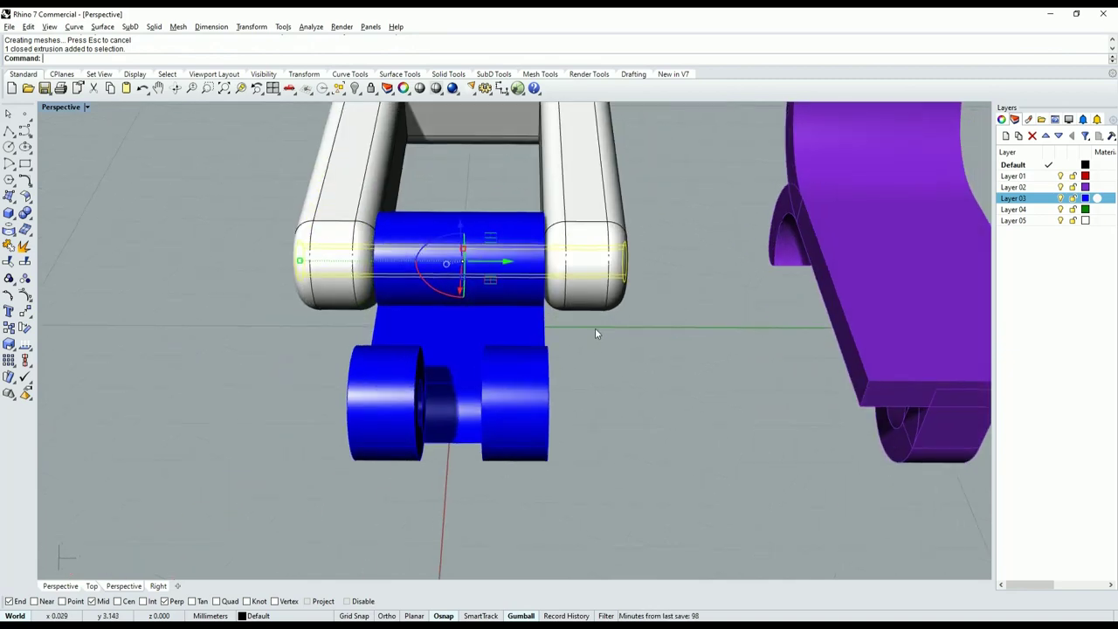
{"action": "left_click", "coordinate": [1028, 210]}
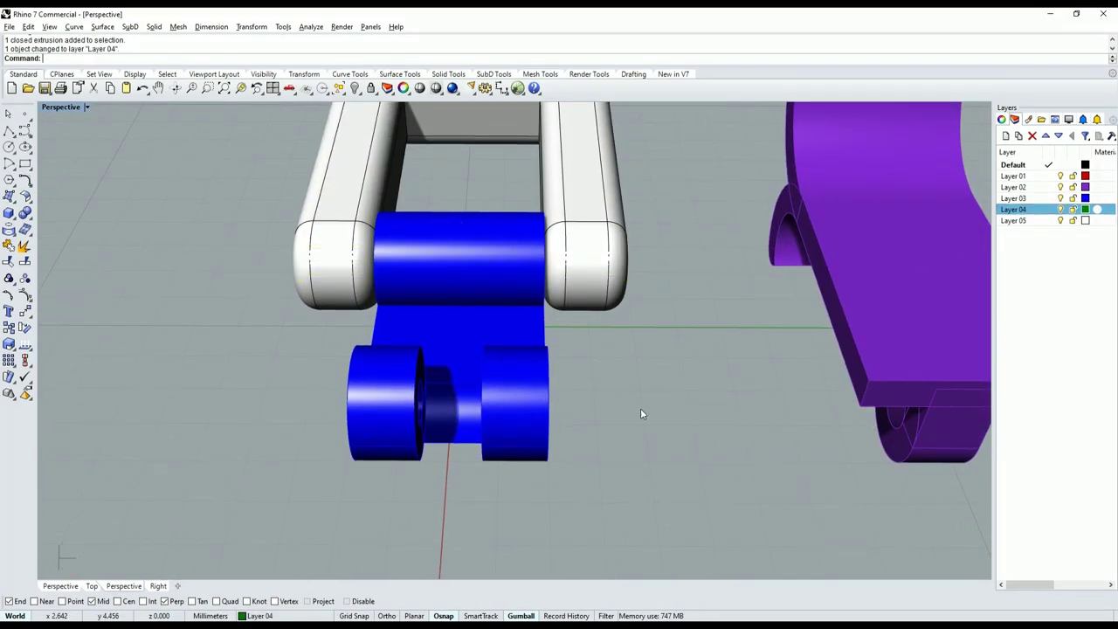
{"action": "right_click_drag", "start_coordinate": [640, 414], "coordinate": [490, 328]}
Switch to Top view and mirror the bracket across the Y axis.
{"action": "left_click", "coordinate": [87, 106]}
{"action": "left_click", "coordinate": [88, 334]}
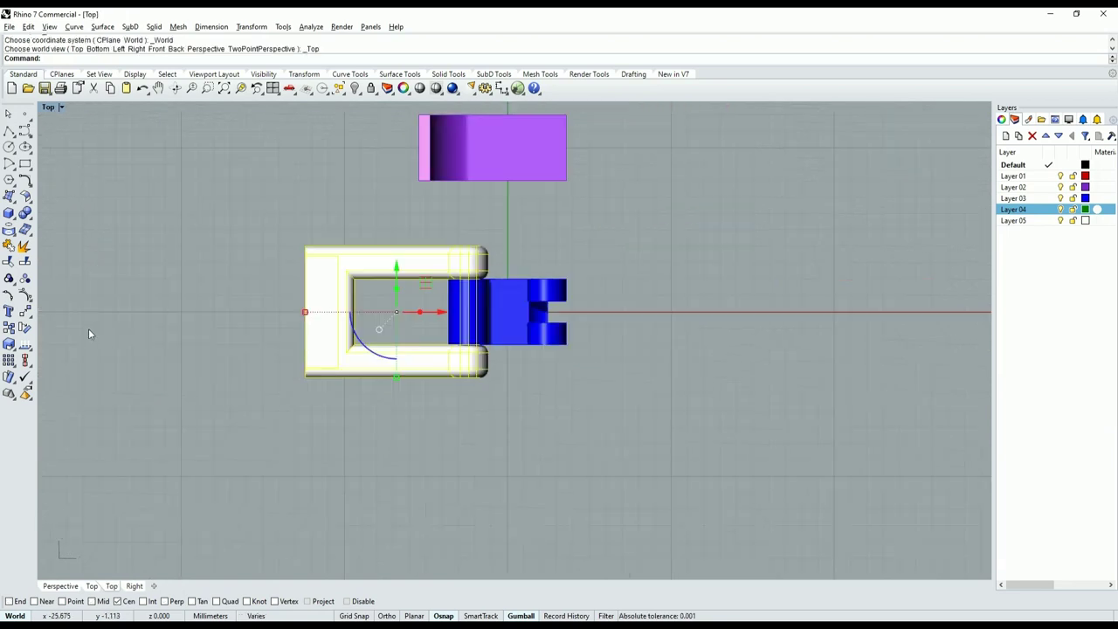
{"action": "left_click", "coordinate": [29, 317]}
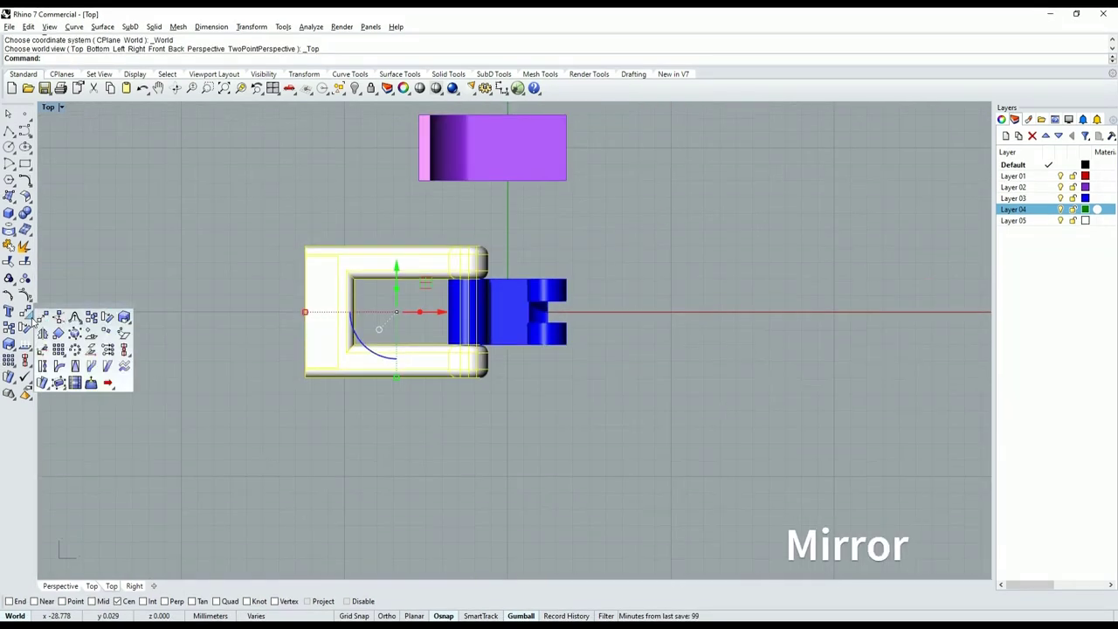
{"action": "left_click", "coordinate": [43, 332]}
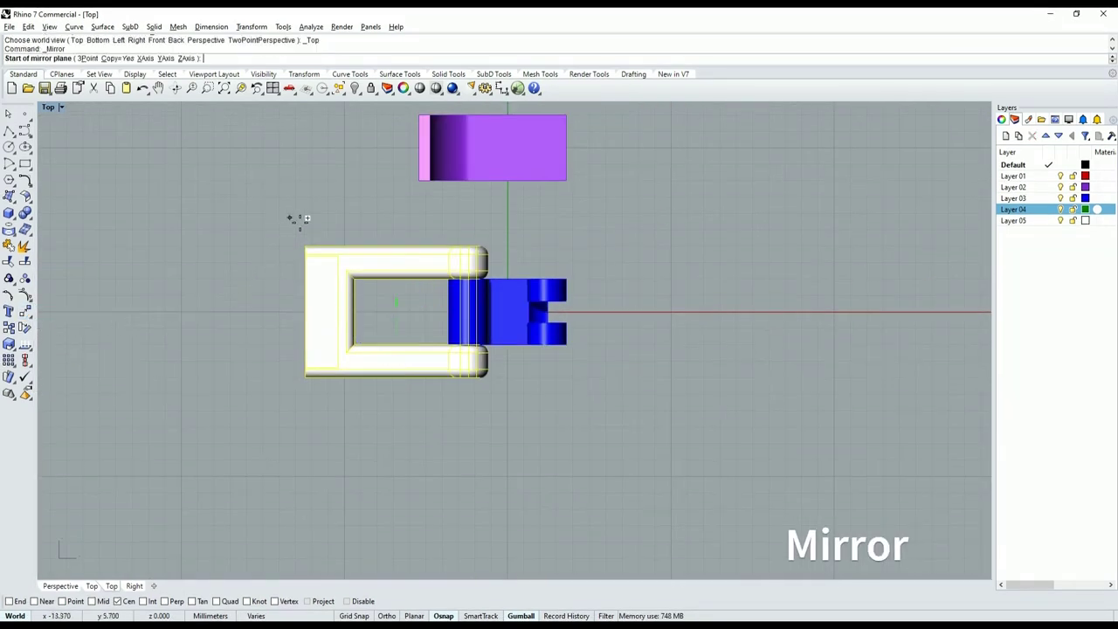
{"action": "left_click", "coordinate": [166, 59]}
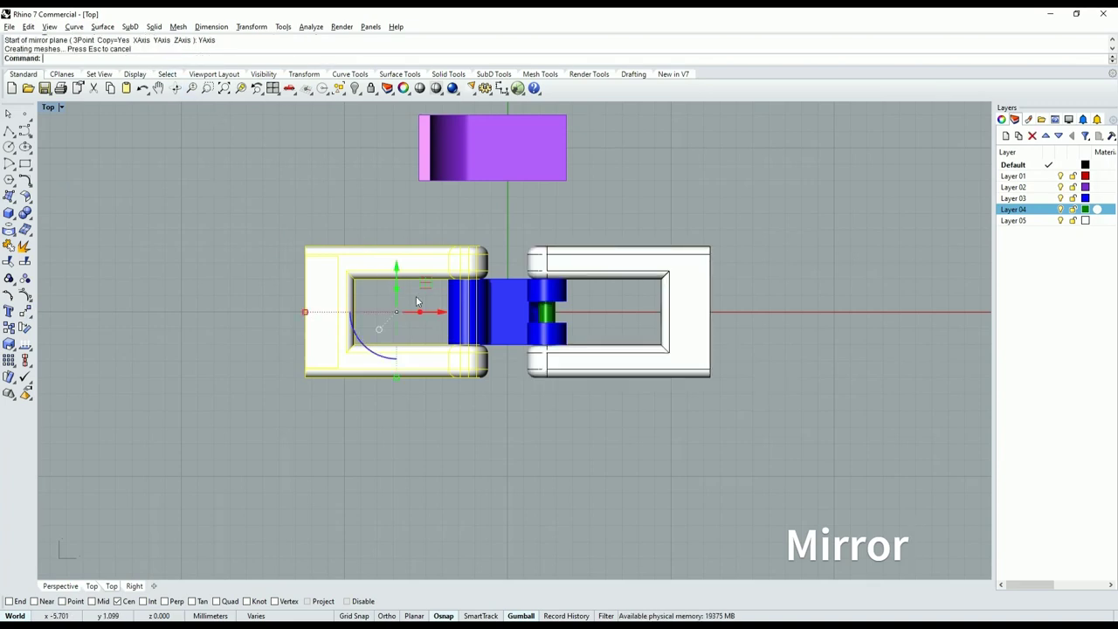
Move the mirrored bracket -1.7 mm along X so it sits on the green pin.
{"action": "left_click", "coordinate": [545, 451]}
{"action": "scroll", "coordinate": [553, 358], "scroll_direction": "up", "scroll_amount": 3}
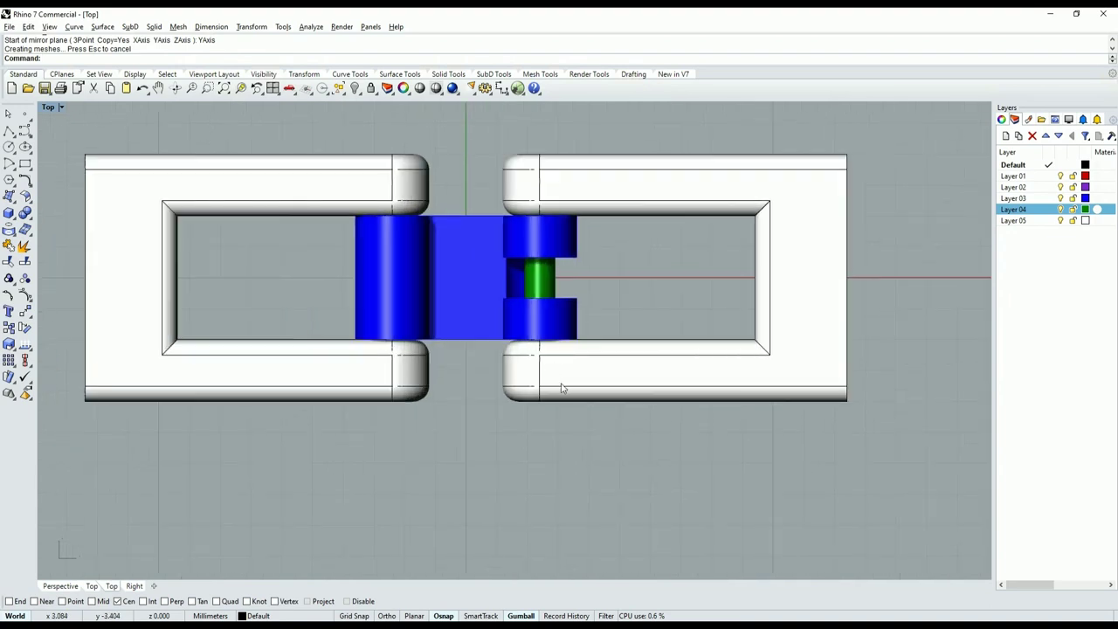
{"action": "left_click", "coordinate": [547, 323]}
{"action": "left_click_drag", "start_coordinate": [718, 283], "coordinate": [662, 291]}
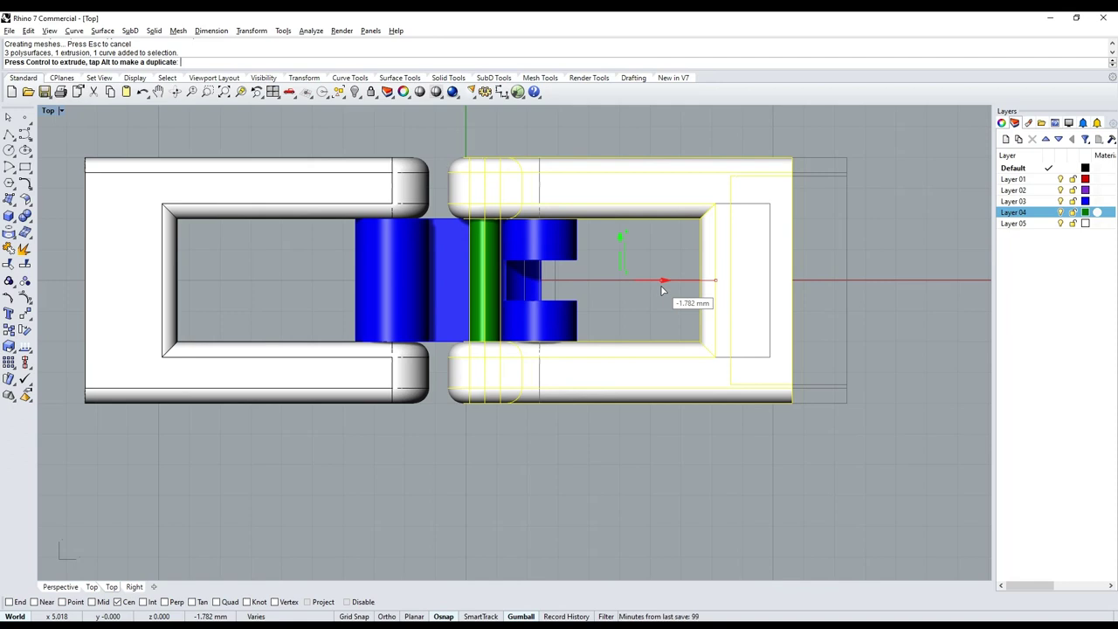
{"action": "type", "text": "-1"}
{"action": "key", "text": "Return"}
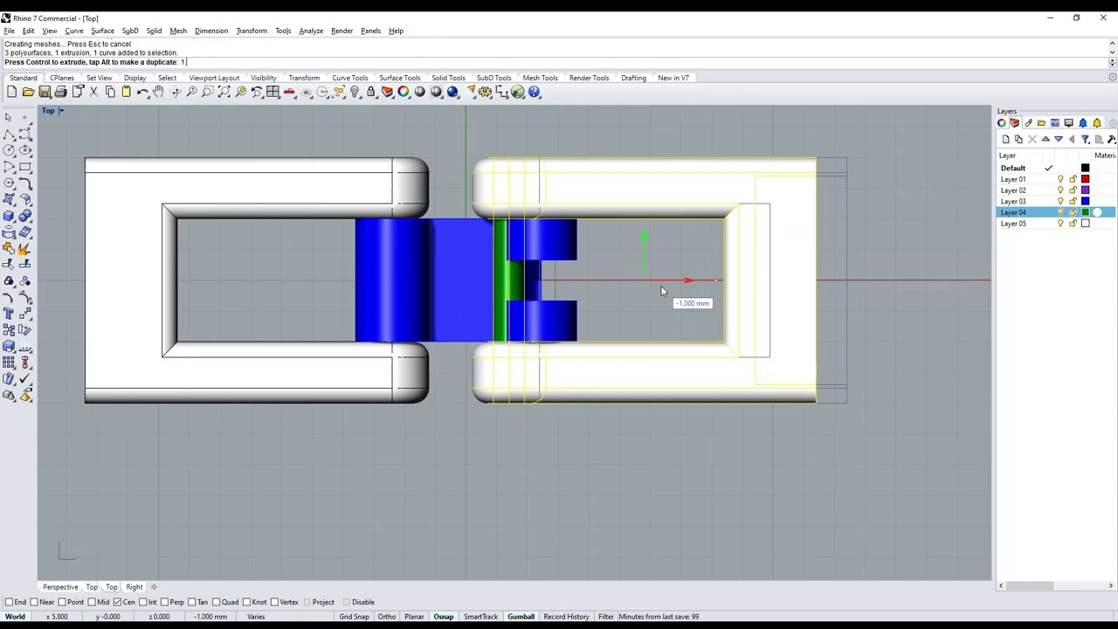
{"action": "type", "text": ".7"}
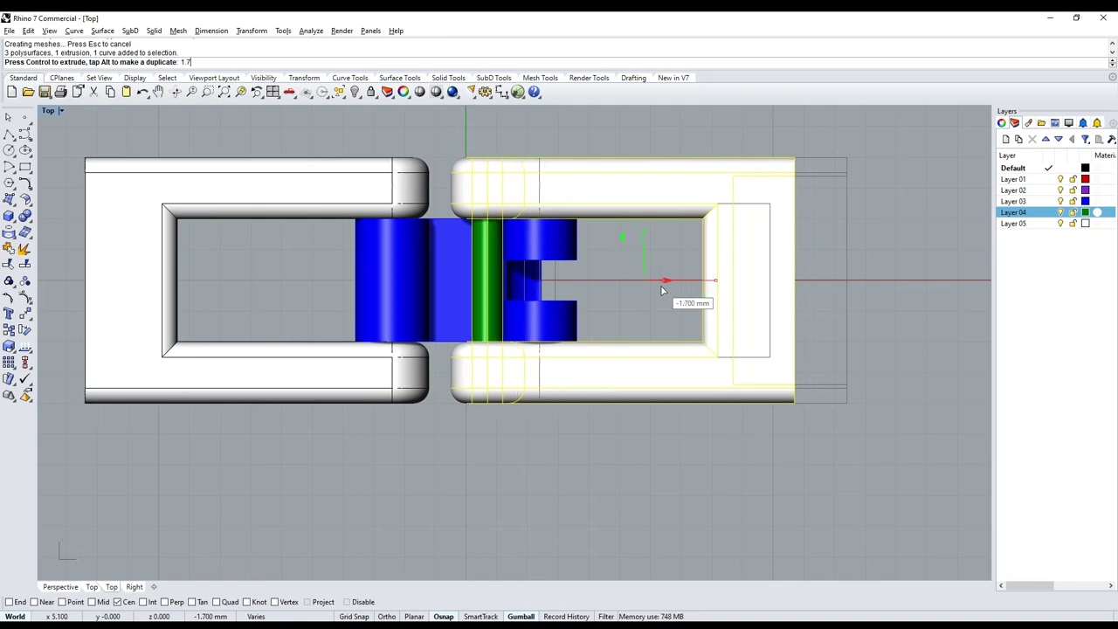
{"action": "key", "text": "Return"}
{"action": "scroll", "coordinate": [494, 316], "scroll_direction": "up", "scroll_amount": 3}
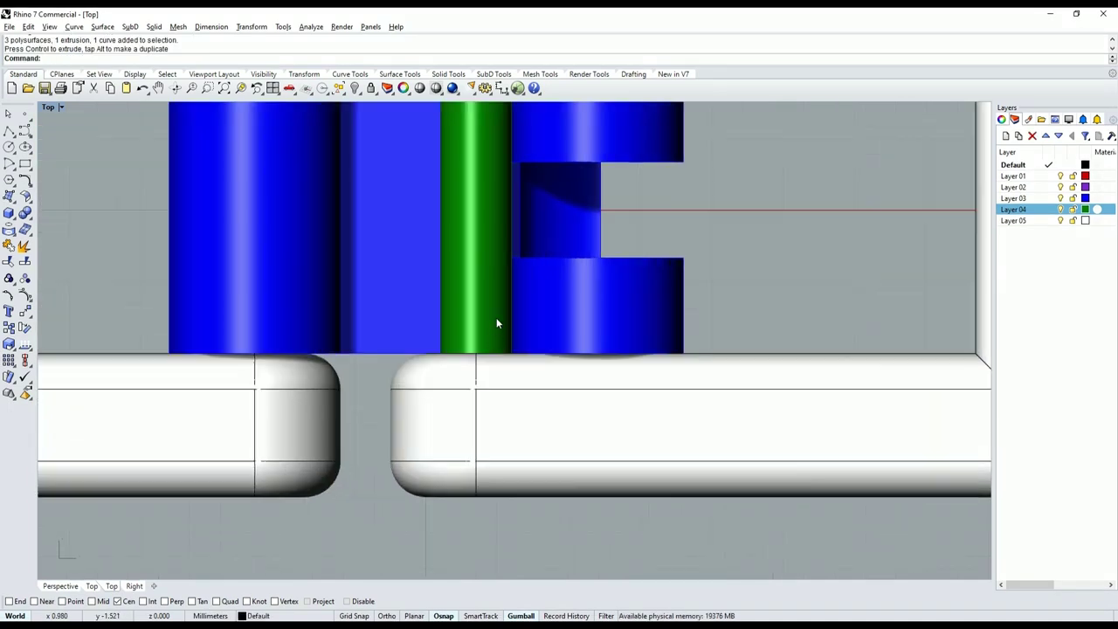
{"action": "scroll", "coordinate": [491, 315], "scroll_direction": "up", "scroll_amount": 2}
{"action": "scroll", "coordinate": [491, 316], "scroll_direction": "down", "scroll_amount": 4}
{"action": "scroll", "coordinate": [524, 297], "scroll_direction": "down", "scroll_amount": 3}
{"action": "scroll", "coordinate": [665, 263], "scroll_direction": "up", "scroll_amount": 2}
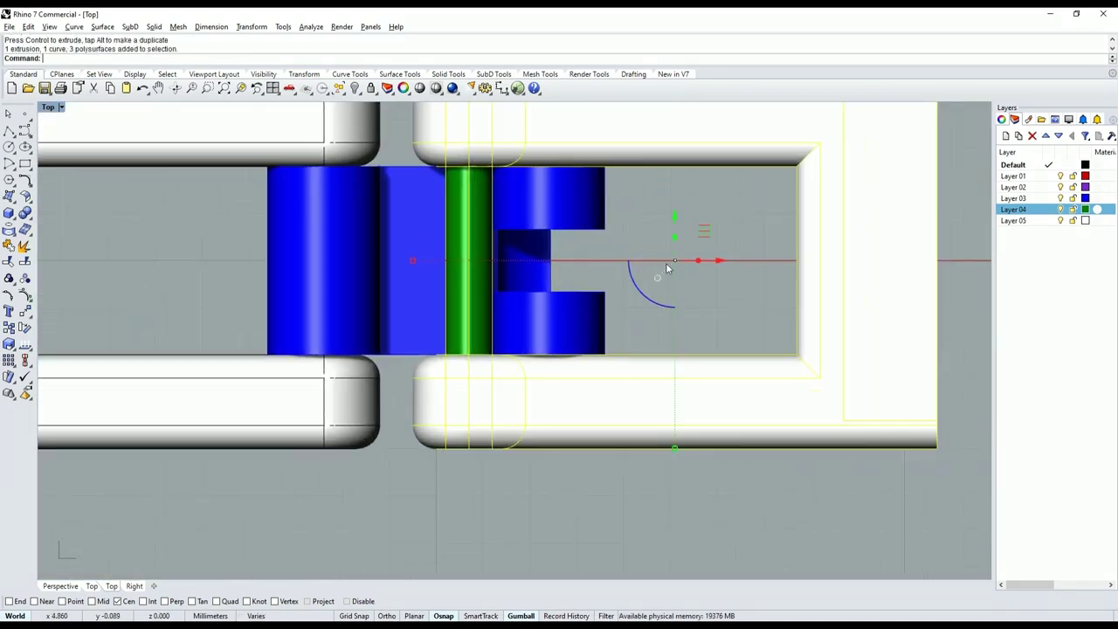
{"action": "left_click_drag", "start_coordinate": [714, 260], "coordinate": [713, 261]}
{"action": "scroll", "coordinate": [481, 316], "scroll_direction": "up", "scroll_amount": 3}
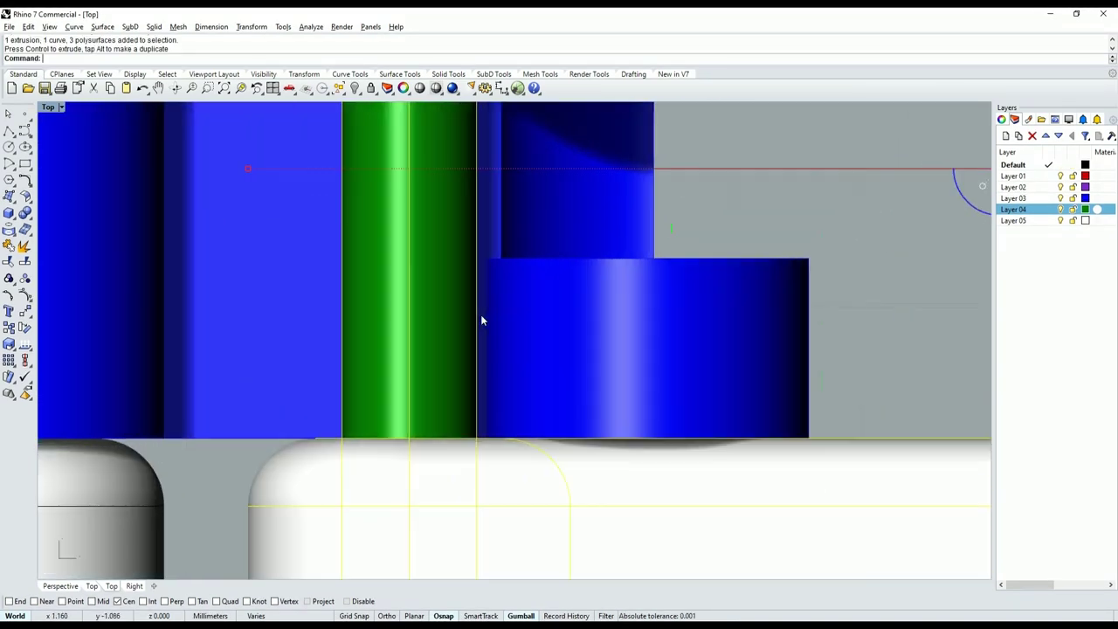
{"action": "scroll", "coordinate": [480, 320], "scroll_direction": "down", "scroll_amount": 1}
{"action": "scroll", "coordinate": [480, 319], "scroll_direction": "down", "scroll_amount": 3}
{"action": "scroll", "coordinate": [542, 254], "scroll_direction": "down", "scroll_amount": 3}
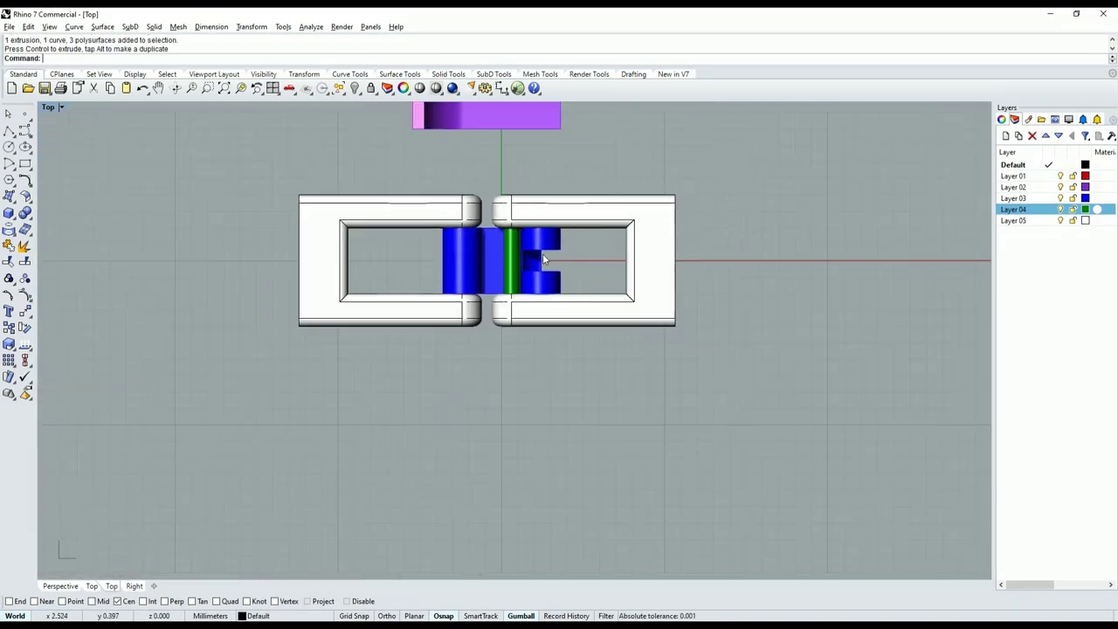
{"action": "scroll", "coordinate": [542, 253], "scroll_direction": "down", "scroll_amount": 3}
Move the purple lever -1 mm along Y to seat it on the hinge.
{"action": "mouse_move", "coordinate": [548, 324]}
{"action": "right_mouse_down", "text": "ctrl+shift"}
{"action": "mouse_move", "coordinate": [557, 302]}
{"action": "mouse_move", "coordinate": [392, 311]}
{"action": "mouse_move", "coordinate": [557, 284]}
{"action": "mouse_move", "coordinate": [597, 242]}
{"action": "mouse_move", "coordinate": [414, 274]}
{"action": "mouse_move", "coordinate": [503, 325]}
{"action": "mouse_move", "coordinate": [576, 262]}
{"action": "right_mouse_up", "text": "ctrl+shift"}
{"action": "scroll", "coordinate": [503, 325], "scroll_direction": "up", "scroll_amount": 5}
{"action": "scroll", "coordinate": [535, 311], "scroll_direction": "down", "scroll_amount": 6}
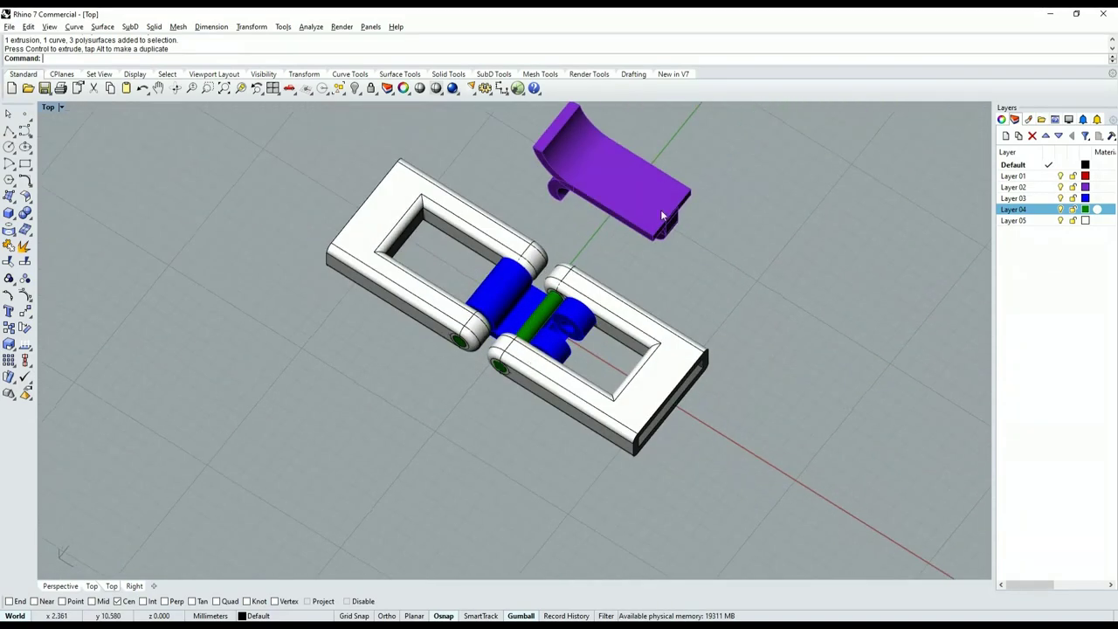
{"action": "scroll", "coordinate": [599, 200], "scroll_direction": "up", "scroll_amount": 6}
{"action": "left_click", "coordinate": [599, 200]}
{"action": "scroll", "coordinate": [597, 194], "scroll_direction": "down", "scroll_amount": 5}
{"action": "right_click_drag", "start_coordinate": [552, 320], "coordinate": [536, 290], "text": "ctrl+shift"}
{"action": "scroll", "coordinate": [609, 240], "scroll_direction": "up", "scroll_amount": 4}
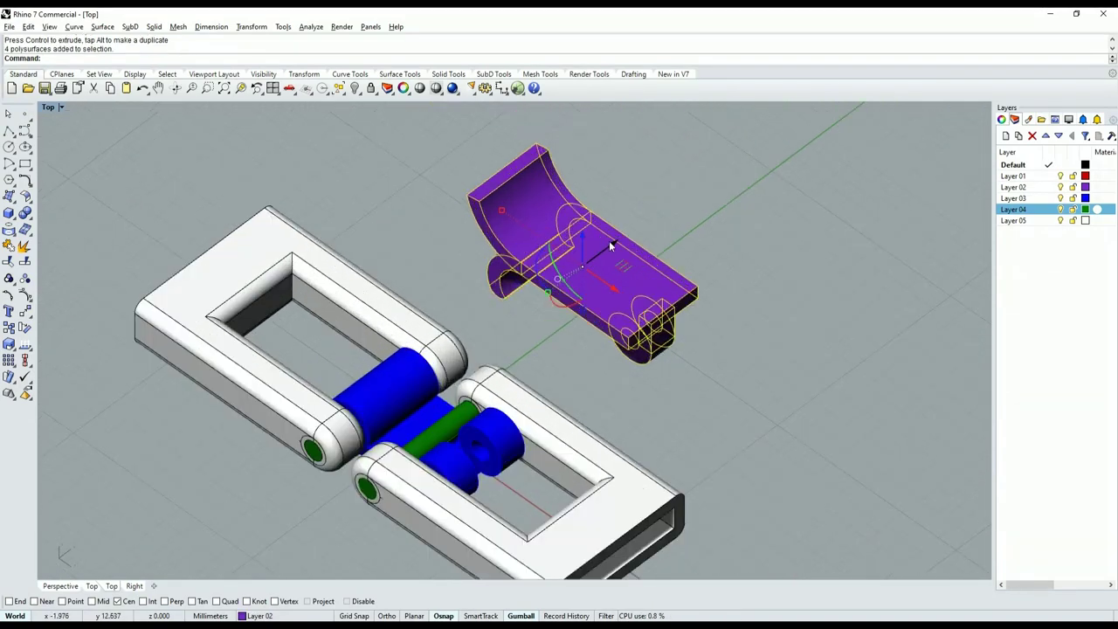
{"action": "left_click_drag", "start_coordinate": [616, 249], "coordinate": [576, 283]}
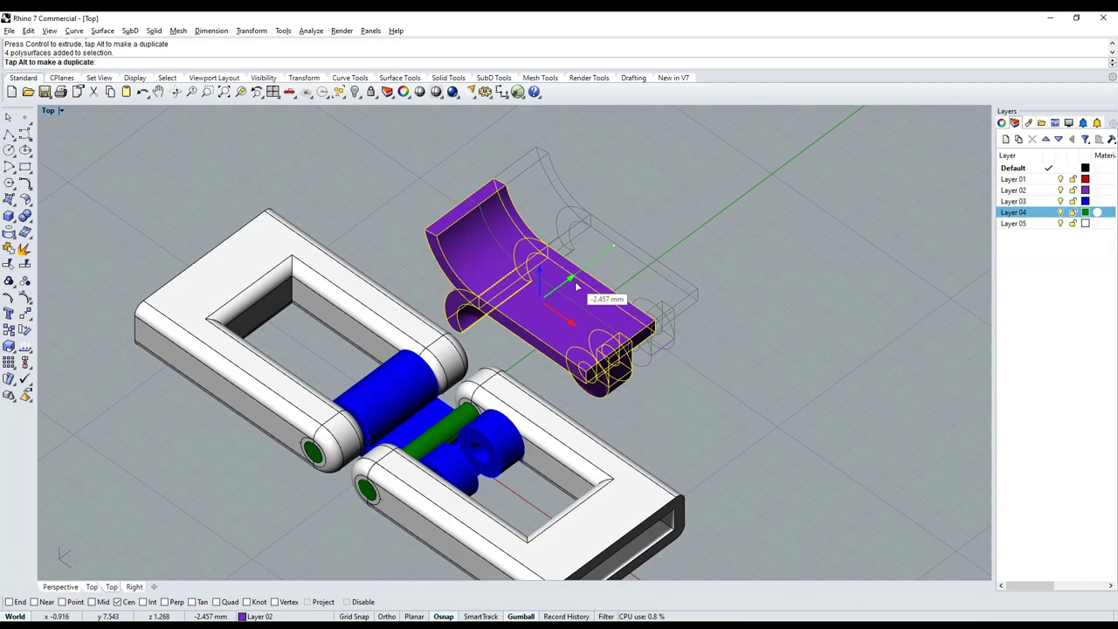
{"action": "type", "text": "-1"}
{"action": "key", "text": "Return"}
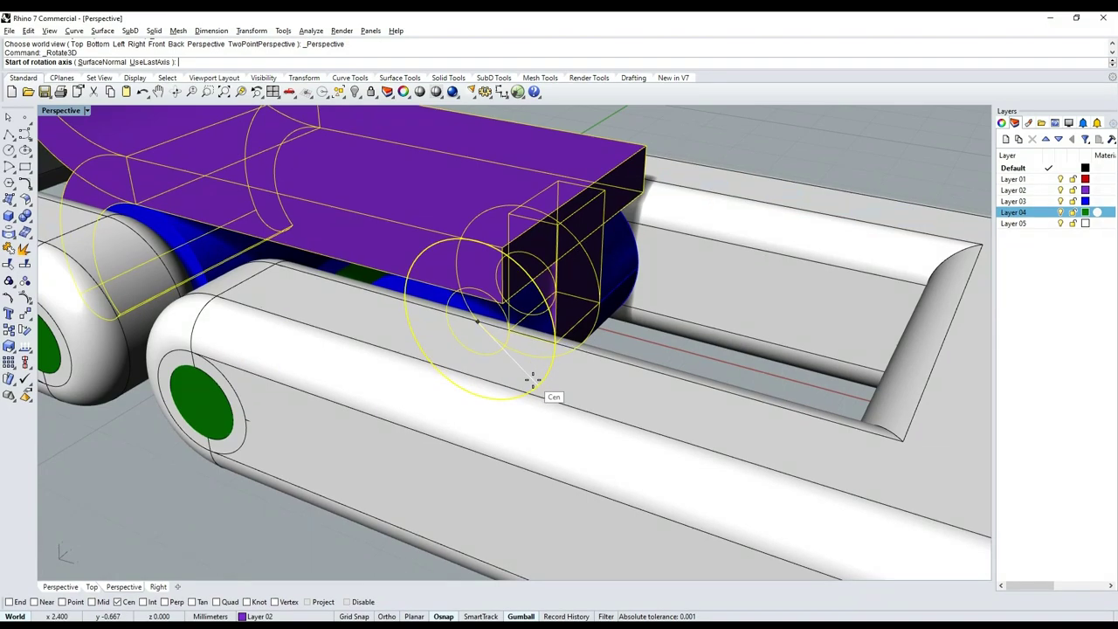
Rotate the purple lever 90° about the pin axis so it stands upright.
{"action": "left_click", "coordinate": [535, 377]}
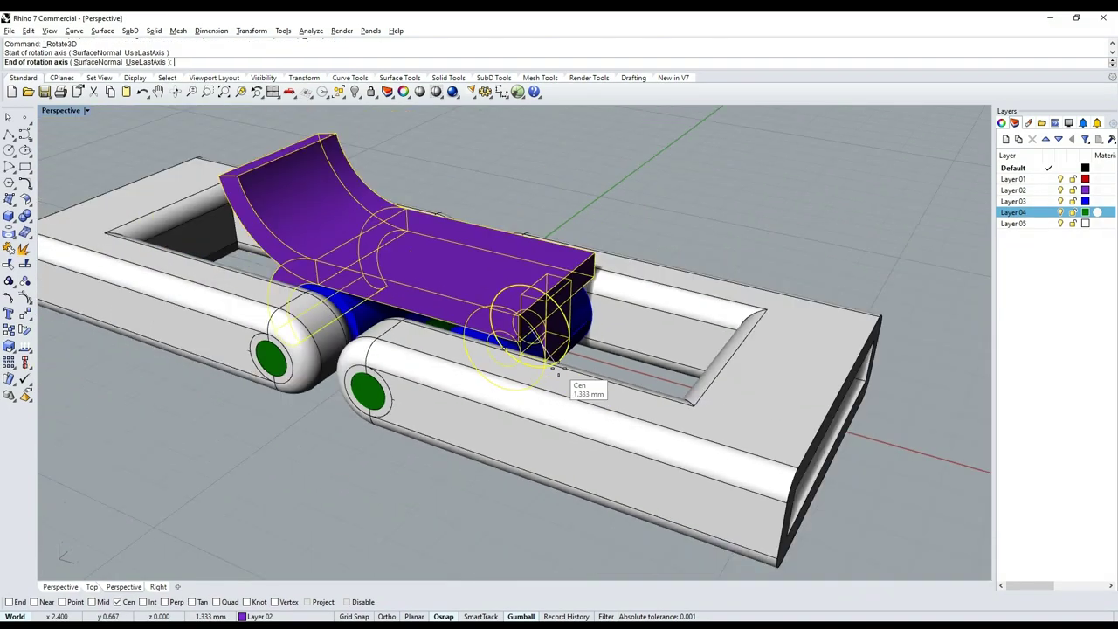
{"action": "mouse_move", "coordinate": [556, 373]}
{"action": "right_mouse_down"}
{"action": "mouse_move", "coordinate": [559, 384]}
{"action": "mouse_move", "coordinate": [711, 320]}
{"action": "right_mouse_up"}
{"action": "scroll", "coordinate": [541, 411], "scroll_direction": "up", "scroll_amount": 5}
{"action": "left_click", "coordinate": [521, 413]}
{"action": "scroll", "coordinate": [520, 413], "scroll_direction": "down", "scroll_amount": 5}
{"action": "right_click_drag", "start_coordinate": [411, 230], "coordinate": [461, 212]}
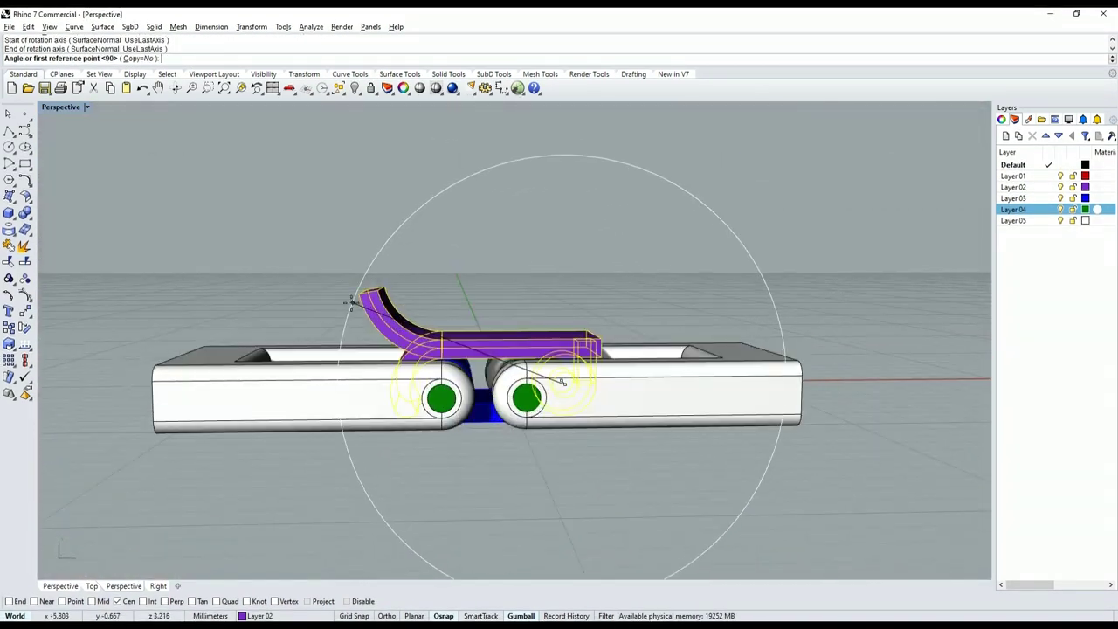
{"action": "left_click", "coordinate": [534, 199]}
{"action": "right_click_drag", "start_coordinate": [689, 230], "coordinate": [734, 293]}
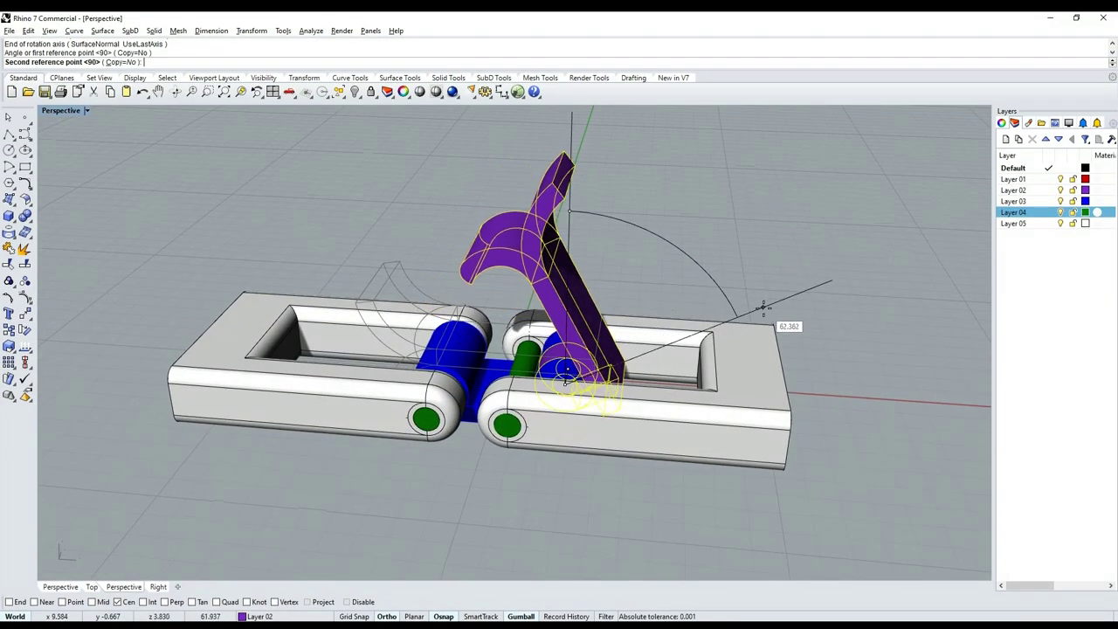
{"action": "right_click_drag", "start_coordinate": [739, 329], "coordinate": [785, 297]}
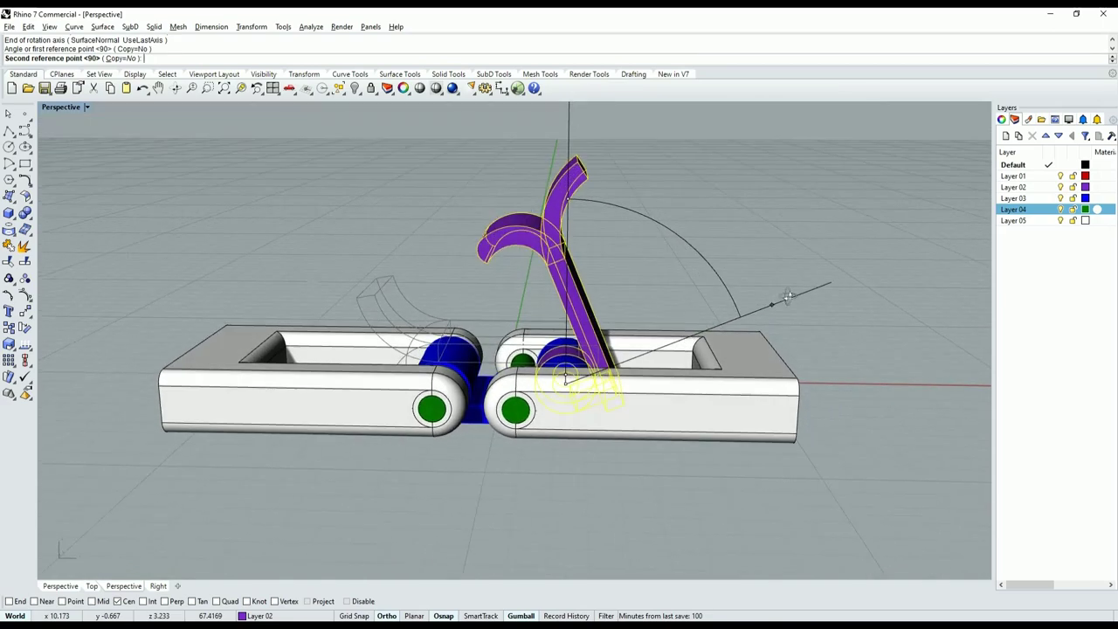
{"action": "left_click", "coordinate": [839, 341]}
{"action": "right_click_drag", "start_coordinate": [859, 413], "coordinate": [515, 349]}
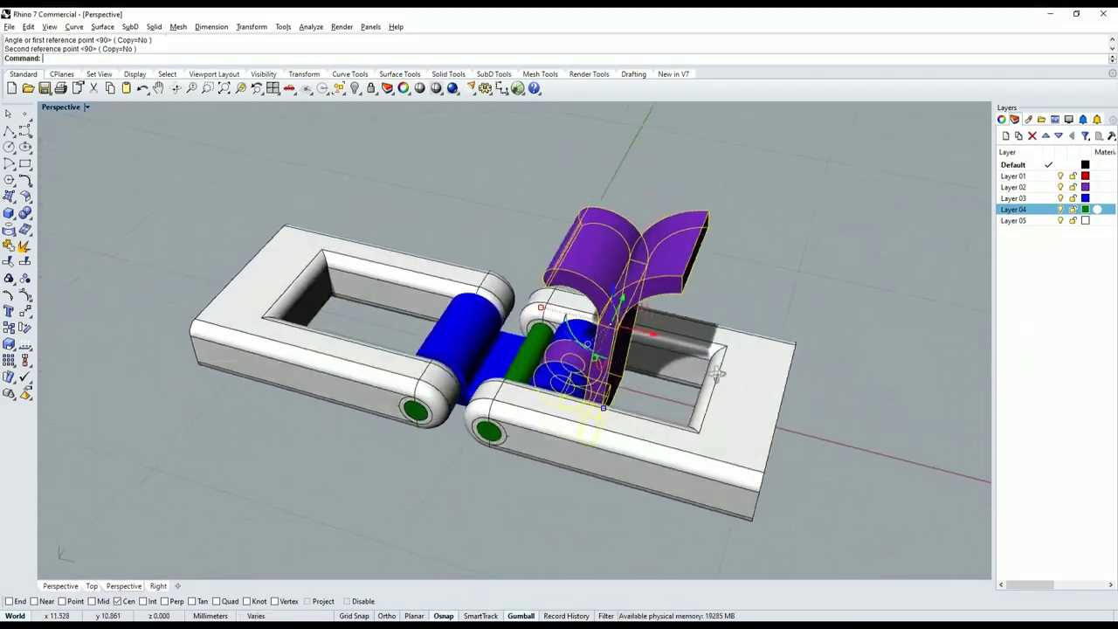
Rotate the right bracket in 3D about the pin axis to swing it upright.
{"action": "left_click_drag", "start_coordinate": [698, 411], "coordinate": [489, 262]}
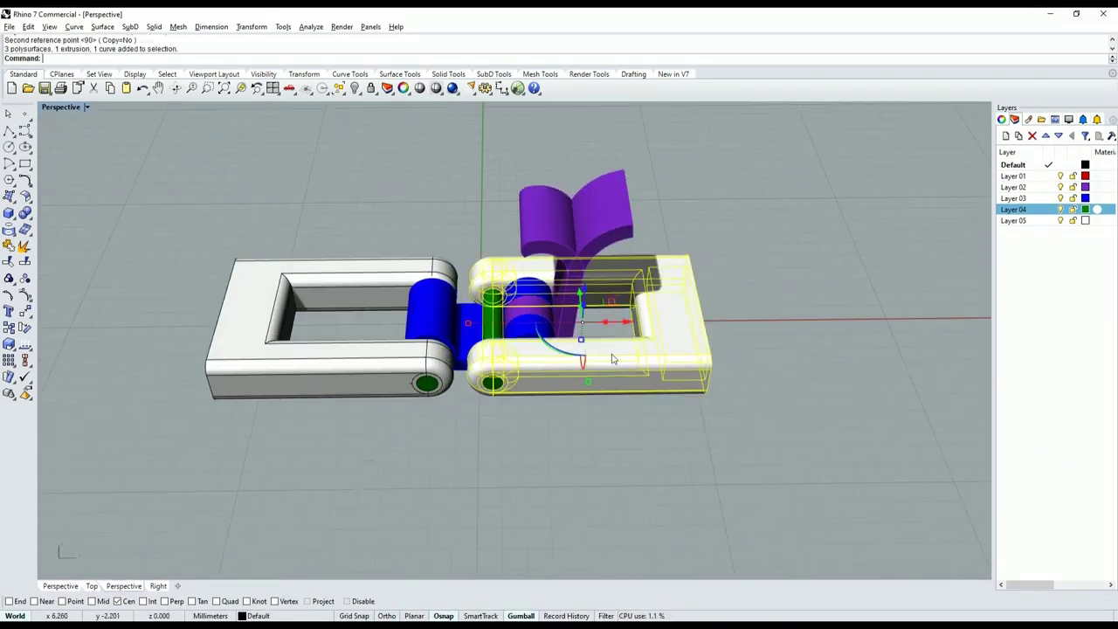
{"action": "scroll", "coordinate": [515, 349], "scroll_direction": "up", "scroll_amount": 5}
{"action": "left_click", "coordinate": [25, 329]}
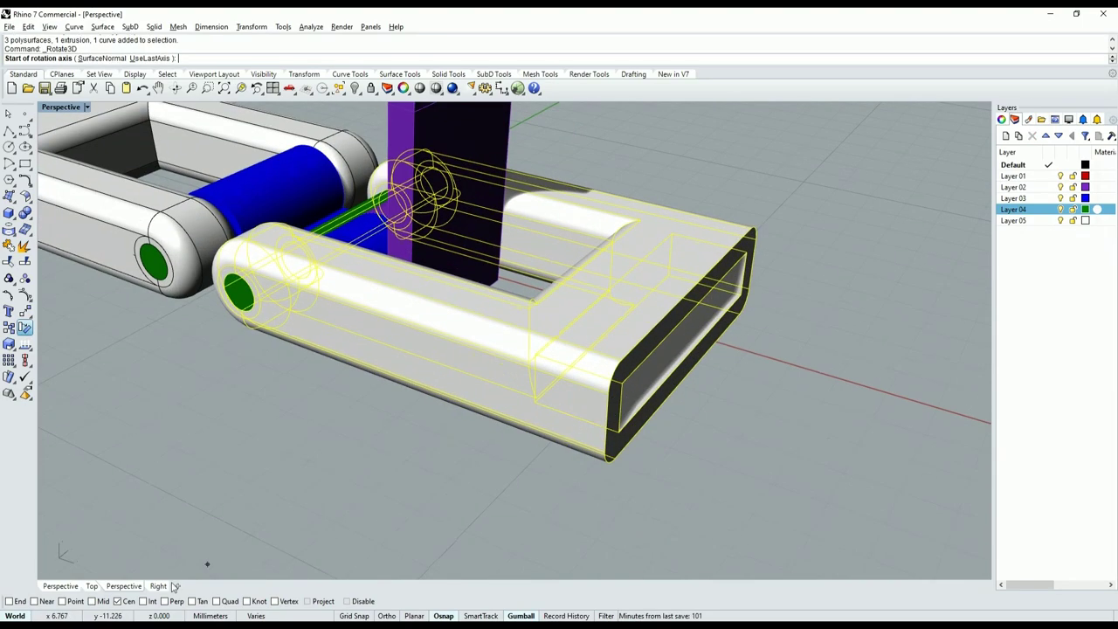
{"action": "left_click", "coordinate": [595, 434]}
{"action": "right_click_drag", "start_coordinate": [595, 434], "coordinate": [524, 402]}
{"action": "left_click", "coordinate": [524, 402]}
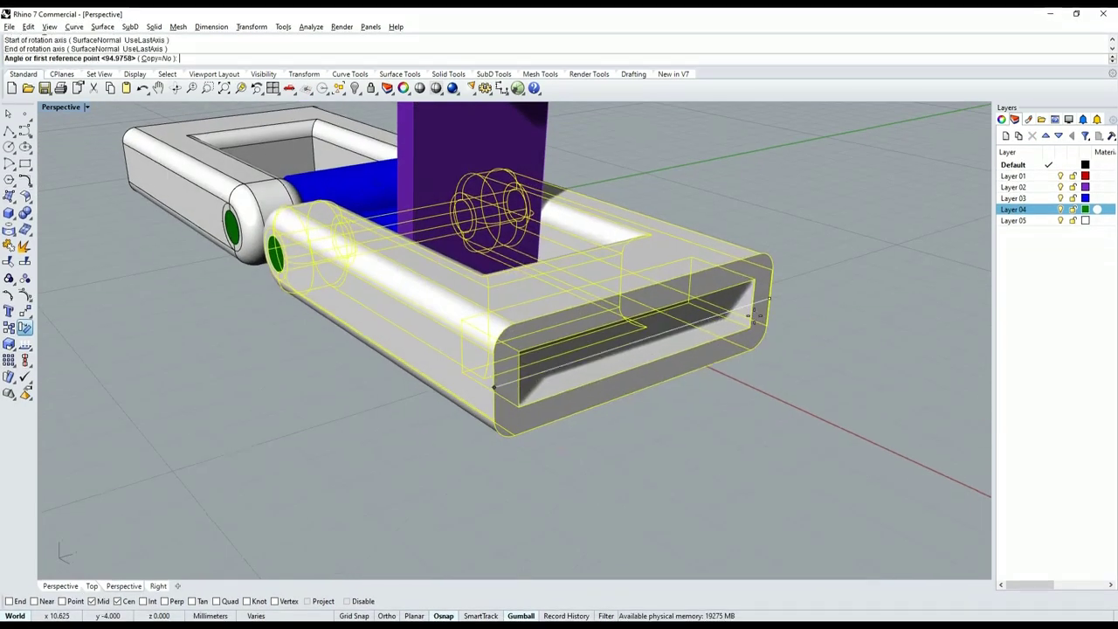
{"action": "scroll", "coordinate": [751, 332], "scroll_direction": "down", "scroll_amount": 5}
{"action": "left_click", "coordinate": [672, 197]}
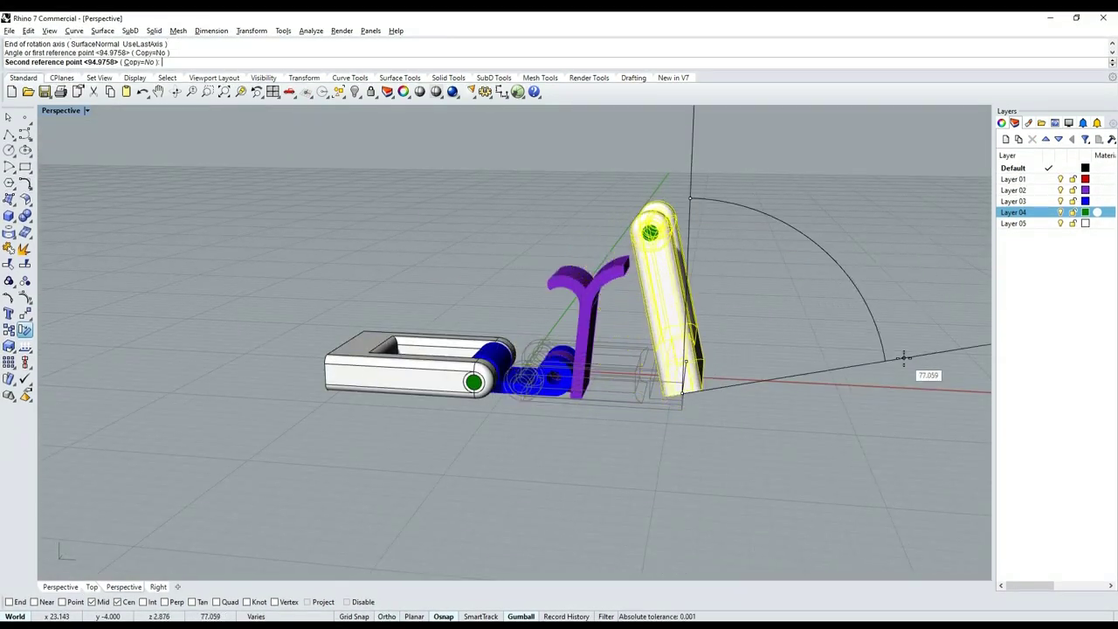
{"action": "left_click", "coordinate": [903, 357]}
{"action": "right_click_drag", "start_coordinate": [904, 358], "coordinate": [590, 347]}
Undo and redo the bracket and lever rotations to compare, ending with both undone.
{"action": "key", "text": "ctrl+z"}
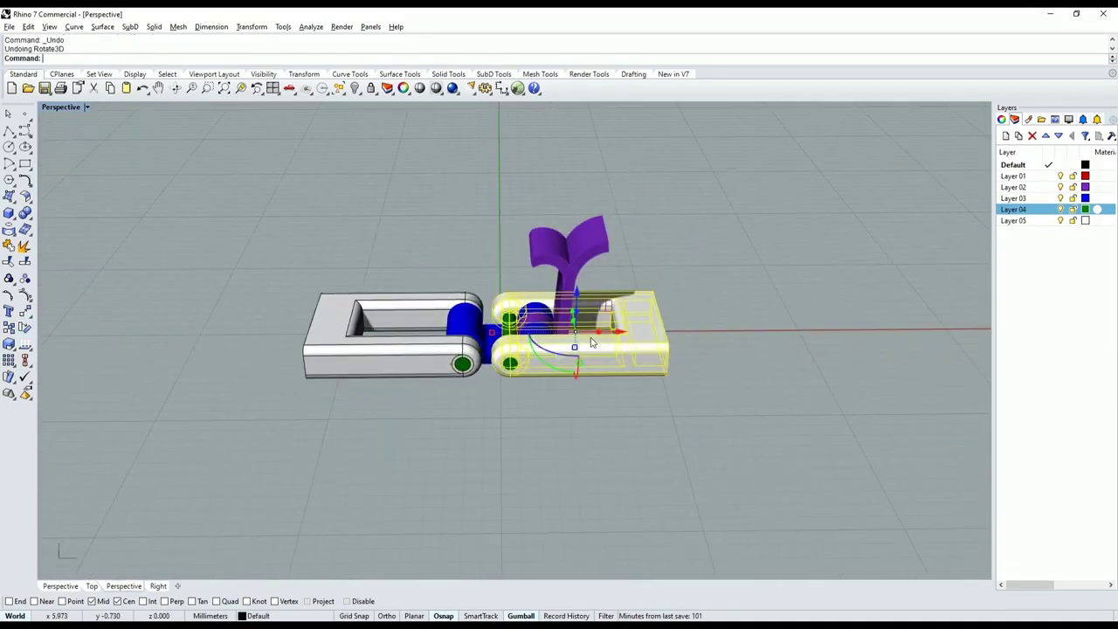
{"action": "key", "text": "ctrl+z"}
{"action": "scroll", "coordinate": [585, 367], "scroll_direction": "up", "scroll_amount": 2}
{"action": "key", "text": "ctrl+y"}
{"action": "key", "text": "ctrl+y"}
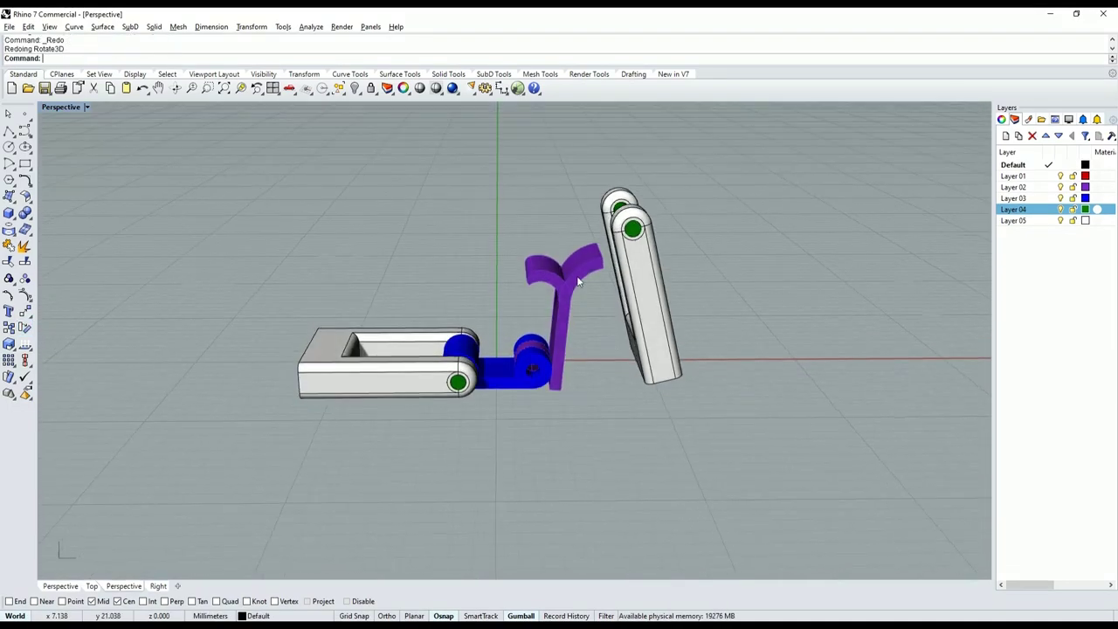
{"action": "right_click_drag", "start_coordinate": [584, 362], "coordinate": [455, 286]}
{"action": "scroll", "coordinate": [631, 294], "scroll_direction": "down", "scroll_amount": 2}
{"action": "key", "text": "ctrl+z"}
{"action": "key", "text": "ctrl+z"}
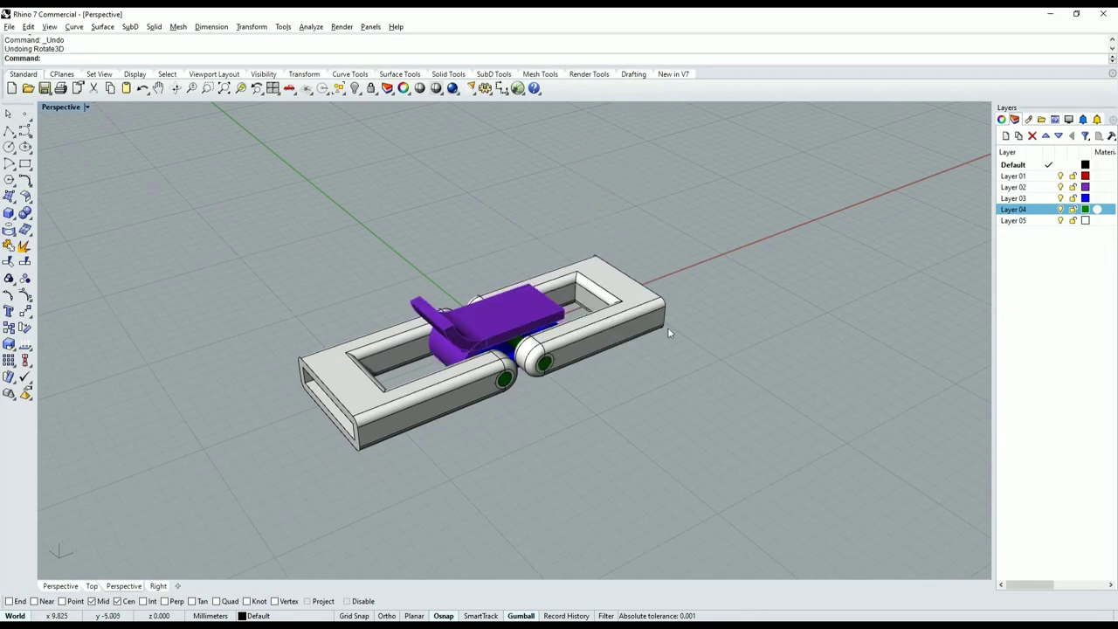
{"action": "right_click_drag", "start_coordinate": [631, 294], "coordinate": [560, 376]}
{"action": "scroll", "coordinate": [560, 375], "scroll_direction": "up", "scroll_amount": 3}
{"action": "key", "text": "ctrl+y"}
{"action": "key", "text": "ctrl+z"}
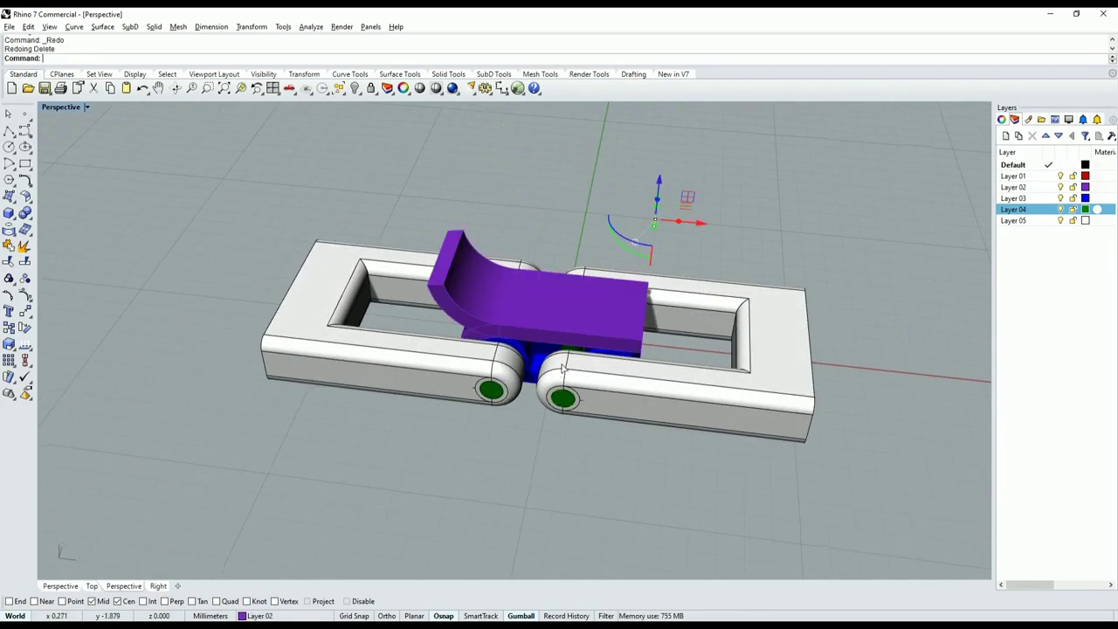
{"action": "key", "text": "ctrl+y"}
{"action": "key", "text": "ctrl+y"}
{"action": "right_click_drag", "start_coordinate": [556, 358], "coordinate": [598, 326]}
{"action": "key", "text": "ctrl+z"}
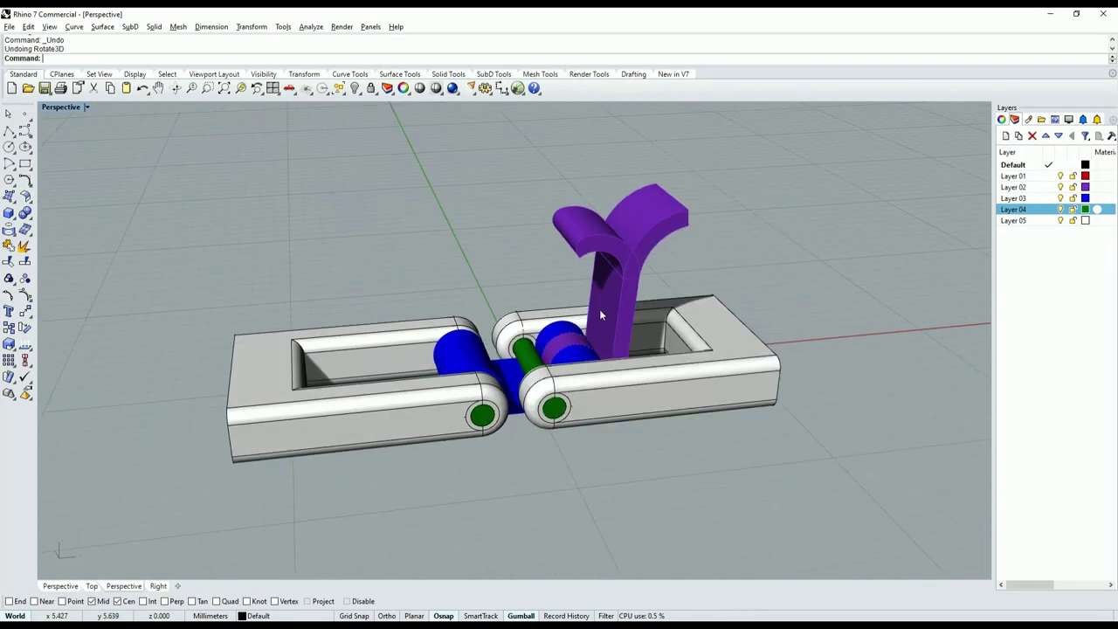
{"action": "key", "text": "ctrl+z"}
{"action": "mouse_move", "coordinate": [872, 215]}
{"action": "right_mouse_down"}
{"action": "mouse_move", "coordinate": [600, 343]}
{"action": "mouse_move", "coordinate": [501, 289]}
{"action": "right_mouse_up"}
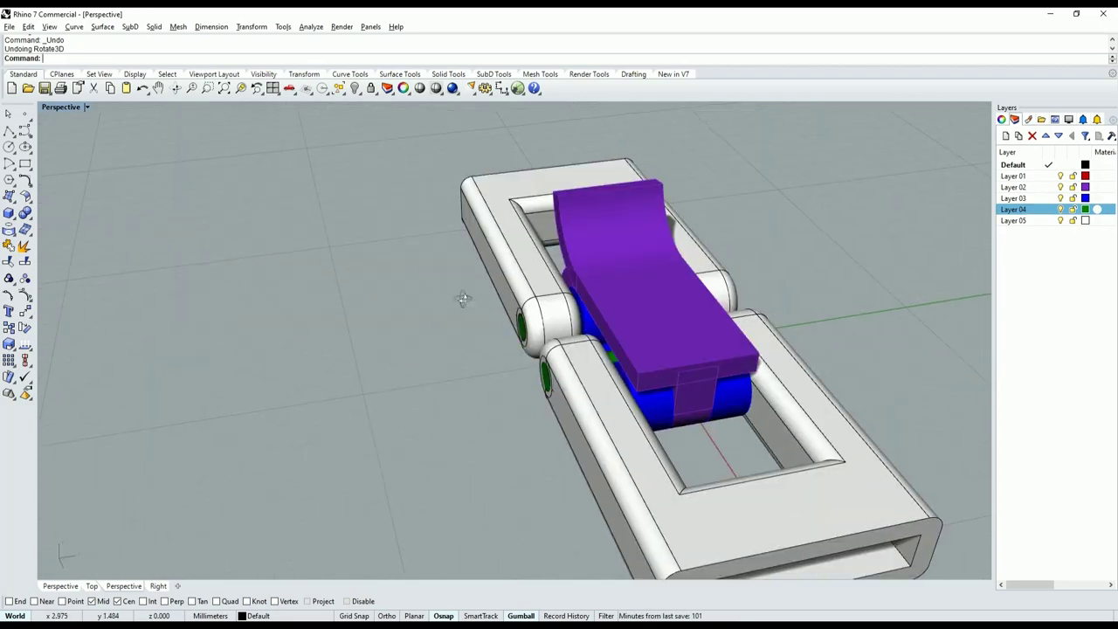